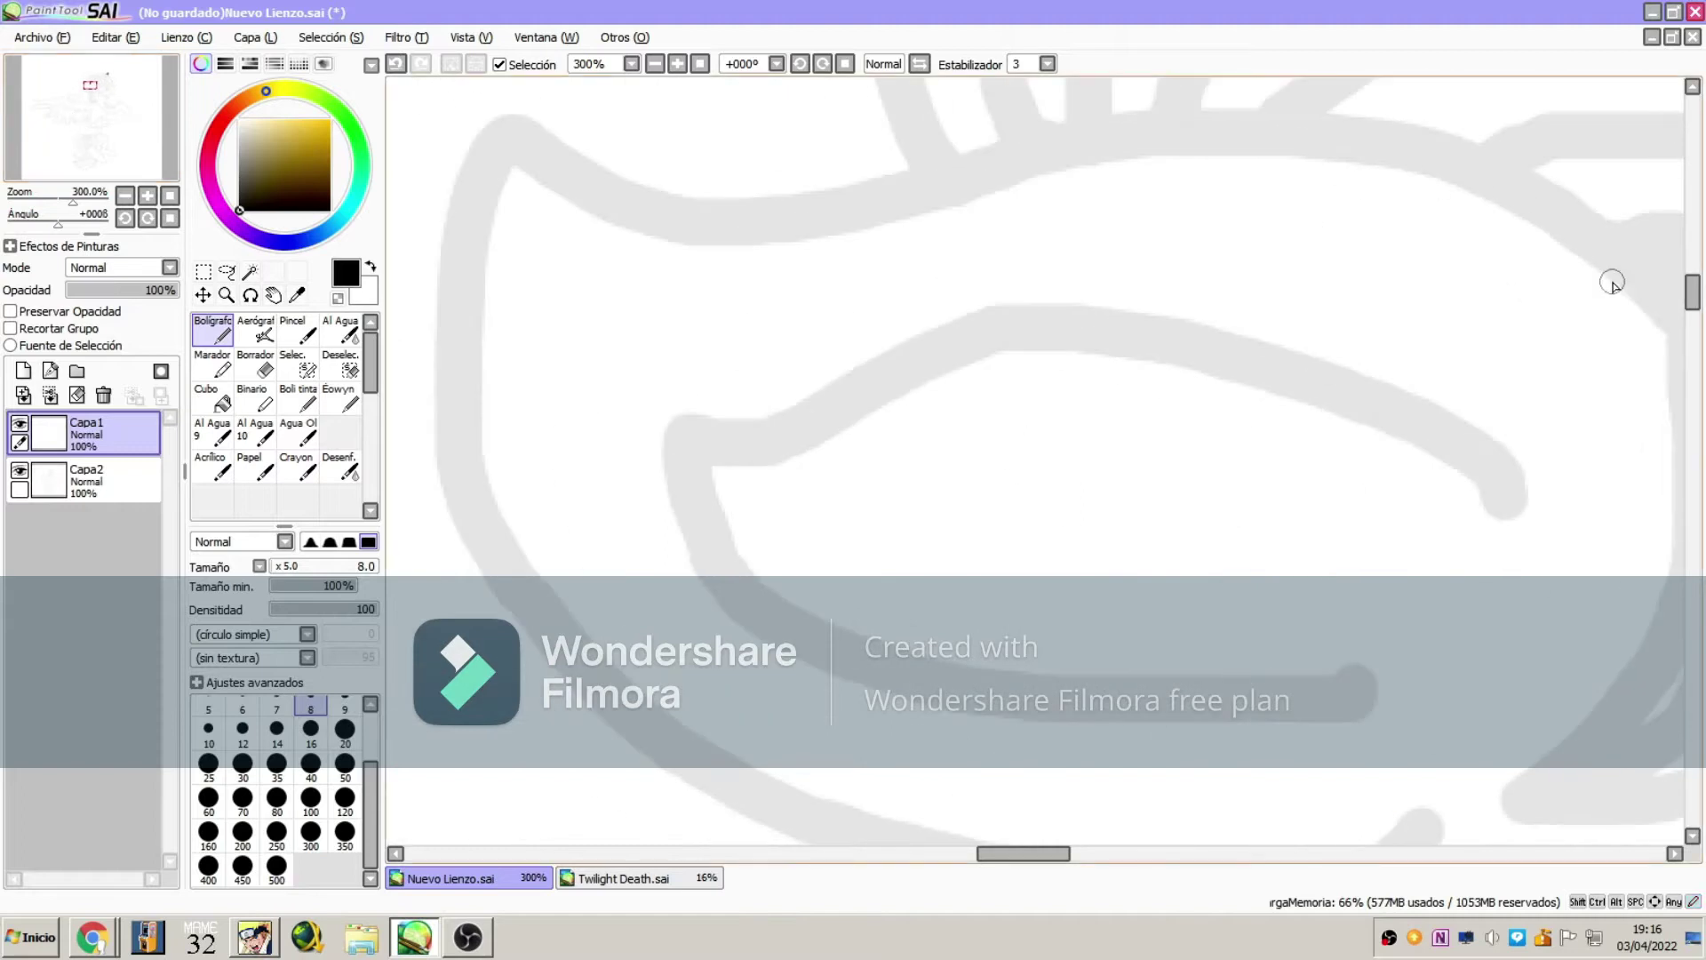
Ink the inner contour of the pony's ear over the sketch
mouse_move(555, 196)
left_mouse_down()
mouse_move(998, 290)
mouse_move(1221, 589)
mouse_move(621, 500)
left_mouse_up()
left_click(224, 294)
left_click(209, 559)
left_click(470, 176)
left_click(470, 176)
left_click(471, 176)
Ink the short tuft and the long curling mane lock below the ear, and undo the last inner strand
mouse_move(508, 197)
left_mouse_down()
mouse_move(616, 399)
mouse_move(801, 379)
mouse_move(789, 427)
mouse_move(812, 533)
mouse_move(788, 555)
mouse_move(708, 448)
mouse_move(732, 401)
mouse_move(762, 538)
mouse_move(860, 565)
mouse_move(770, 510)
mouse_move(751, 435)
left_mouse_up()
left_click_drag(100, 92, 103, 101)
mouse_move(675, 193)
left_mouse_down()
mouse_move(860, 487)
mouse_move(828, 499)
mouse_move(830, 473)
mouse_move(584, 266)
mouse_move(603, 123)
left_mouse_up()
mouse_move(603, 126)
left_mouse_down()
mouse_move(640, 280)
mouse_move(879, 468)
left_mouse_up()
left_click(105, 41)
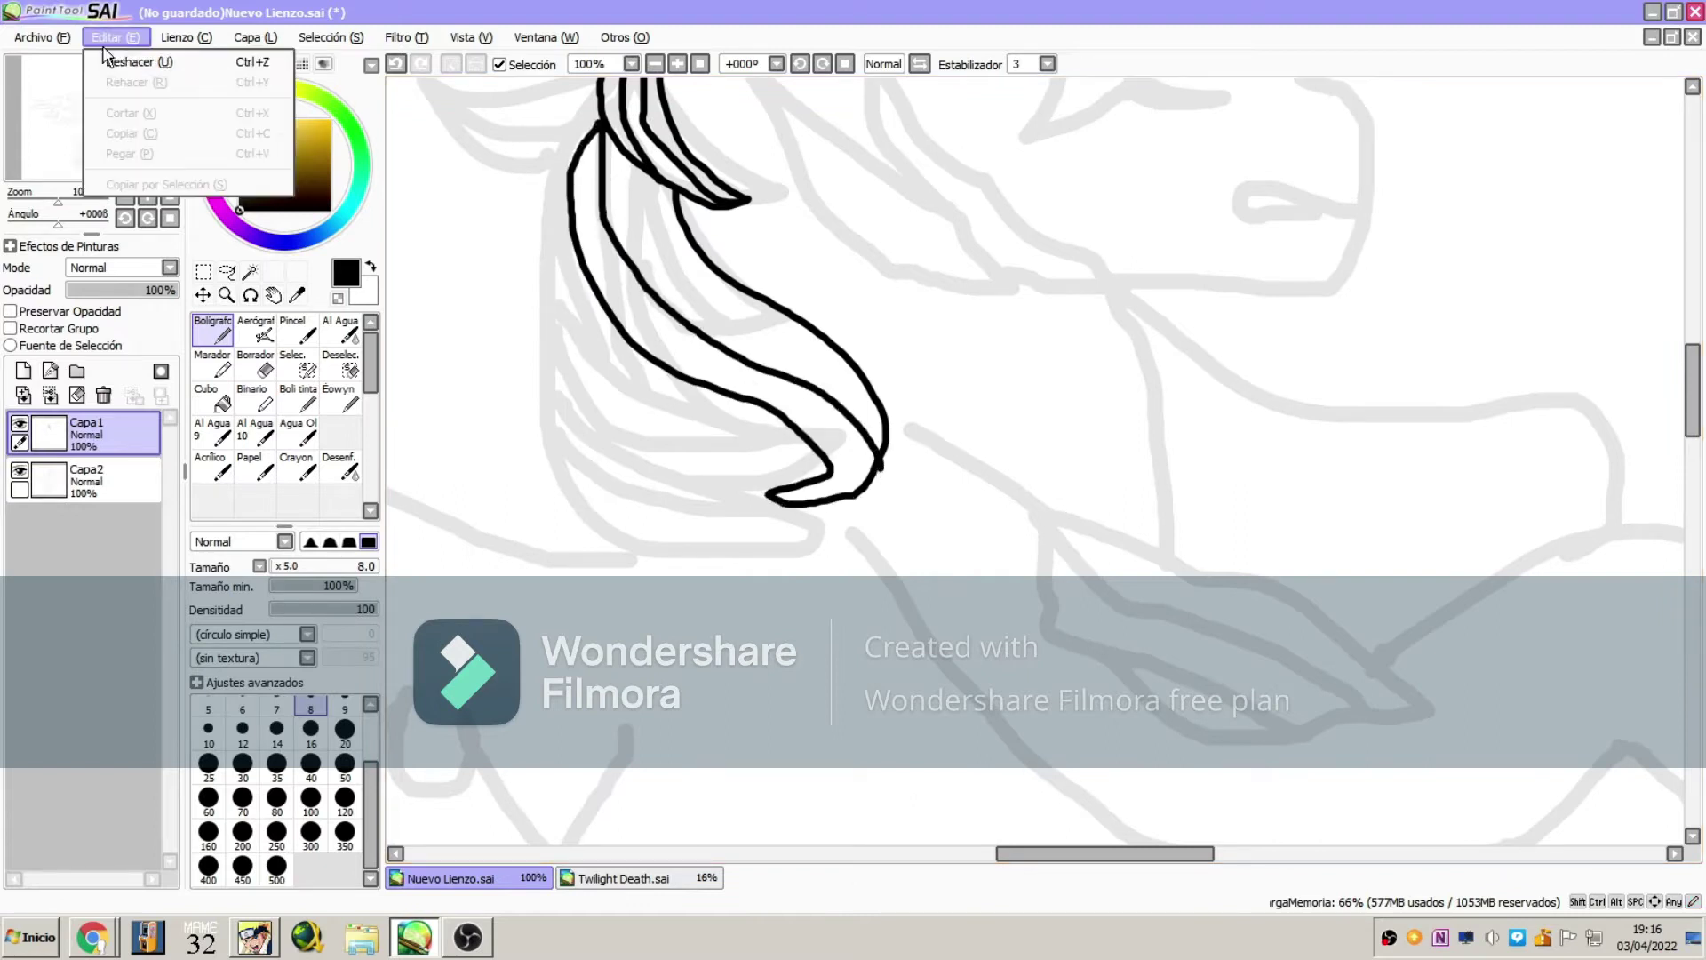
left_click(112, 62)
Select the inside of the curling mane lock, ink hair strands within it and clear the selection
left_click(250, 273)
left_click(734, 297)
left_click(218, 329)
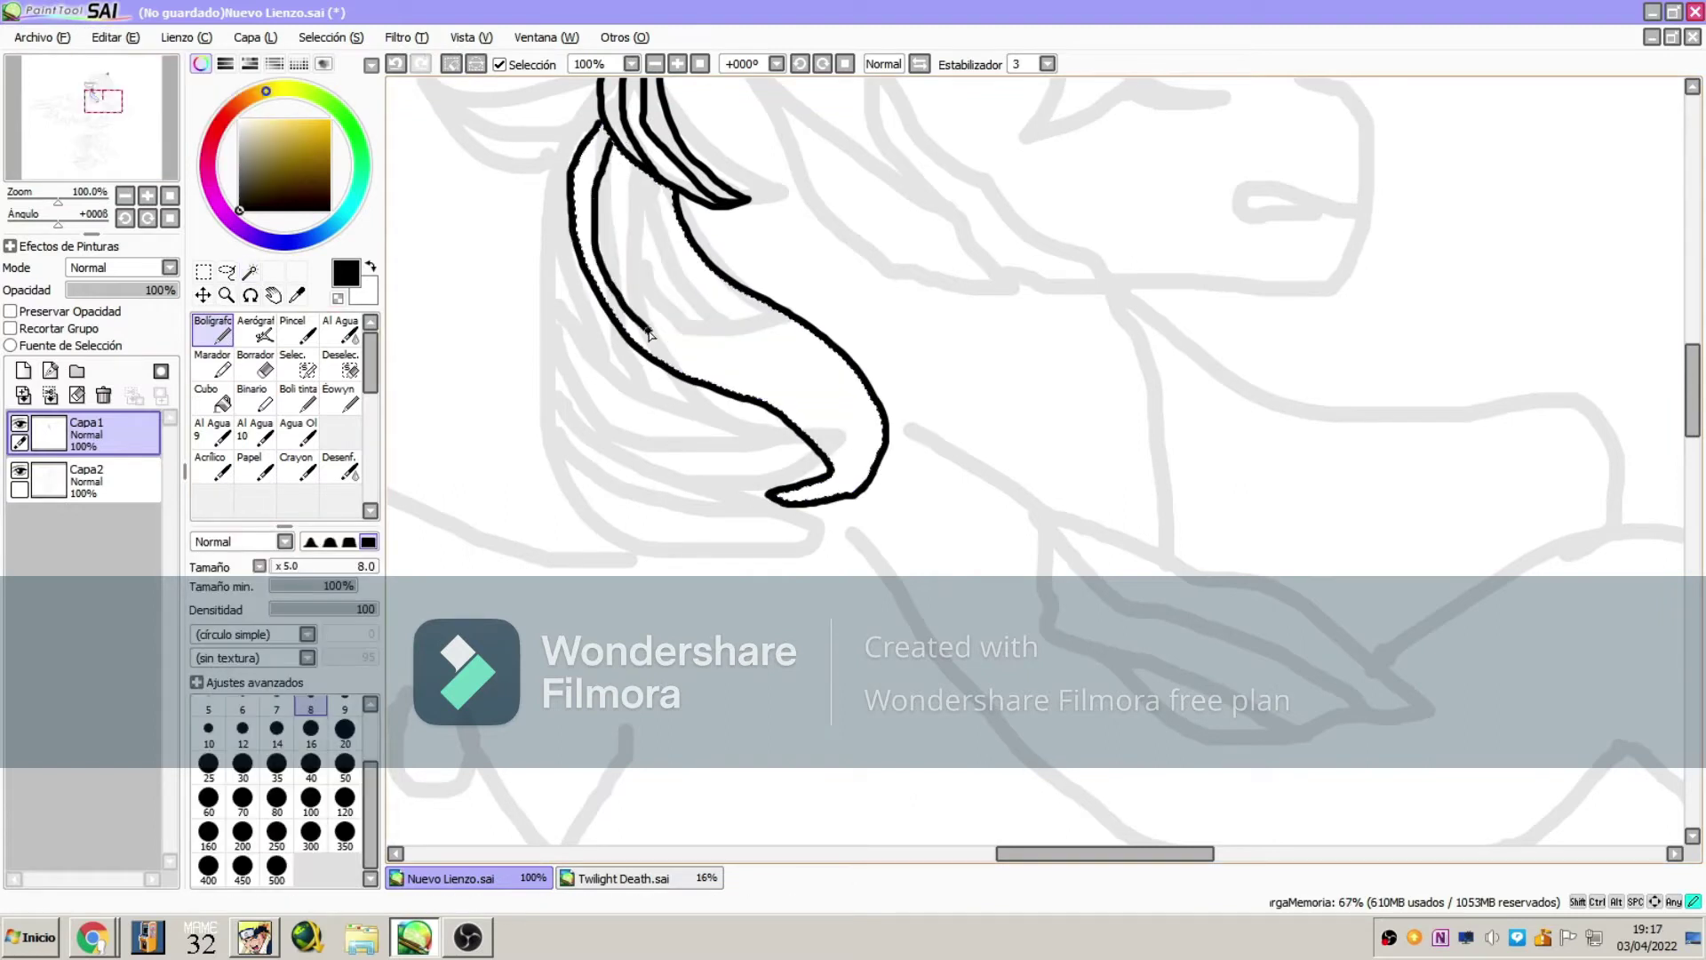
left_click_drag(818, 438, 611, 142)
mouse_move(632, 164)
left_mouse_down()
mouse_move(829, 351)
mouse_move(824, 501)
mouse_move(796, 334)
left_mouse_up()
left_click(344, 368)
left_click(716, 331)
Ink the outline of the large back mane lock hanging from the ear's base beside the curling lock
left_click_drag(82, 128, 77, 122)
left_click(215, 330)
mouse_move(636, 372)
left_mouse_down()
mouse_move(793, 701)
mouse_move(710, 720)
left_mouse_up()
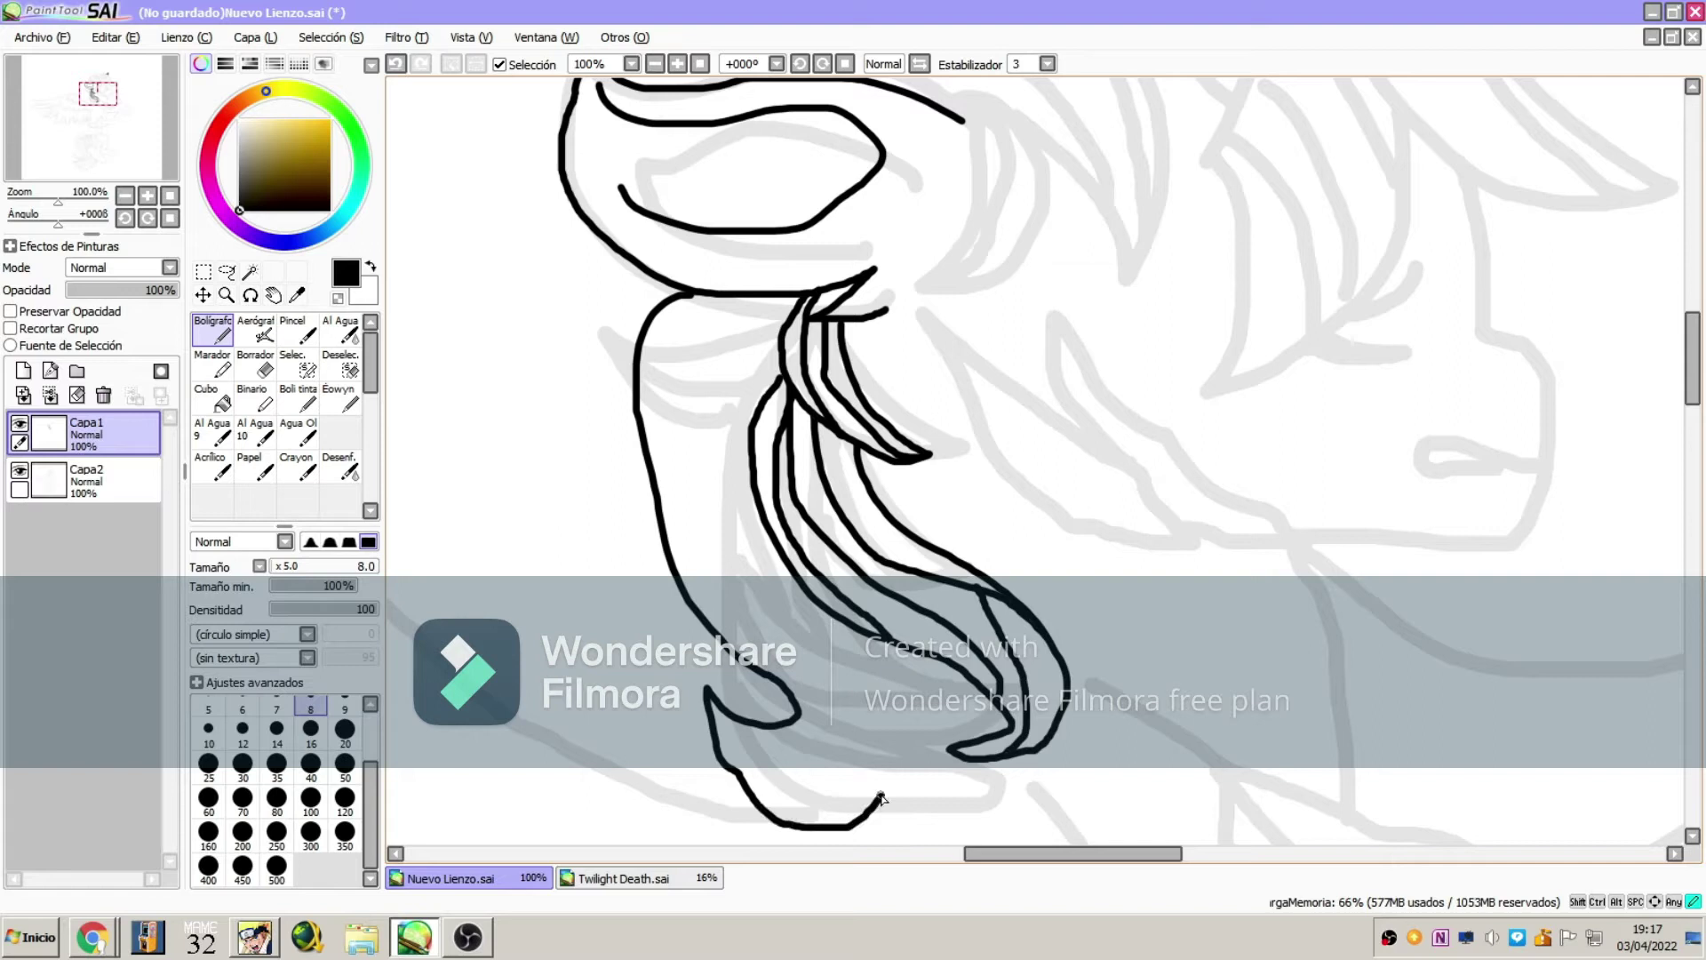
Select the inside of the large back lock and ink its long hair strands, undoing the last stroke
left_click(250, 275)
left_click(708, 391)
left_click(214, 330)
mouse_move(729, 298)
left_mouse_down()
mouse_move(766, 652)
mouse_move(689, 745)
left_mouse_up()
mouse_move(761, 803)
left_mouse_down()
mouse_move(743, 567)
mouse_move(789, 300)
left_mouse_up()
mouse_move(718, 300)
left_mouse_down()
mouse_move(667, 337)
mouse_move(654, 398)
left_mouse_up()
left_click(117, 38)
left_click(138, 60)
Try one more strand in the large back lock, undo it, clear the selection and ink the small tuft under the ear
mouse_move(794, 299)
left_mouse_down()
mouse_move(737, 485)
mouse_move(928, 707)
mouse_move(839, 799)
mouse_move(896, 661)
mouse_move(873, 634)
left_mouse_up()
left_click(116, 37)
left_click(138, 60)
left_click(343, 362)
left_click_drag(686, 414, 854, 724)
left_click(216, 330)
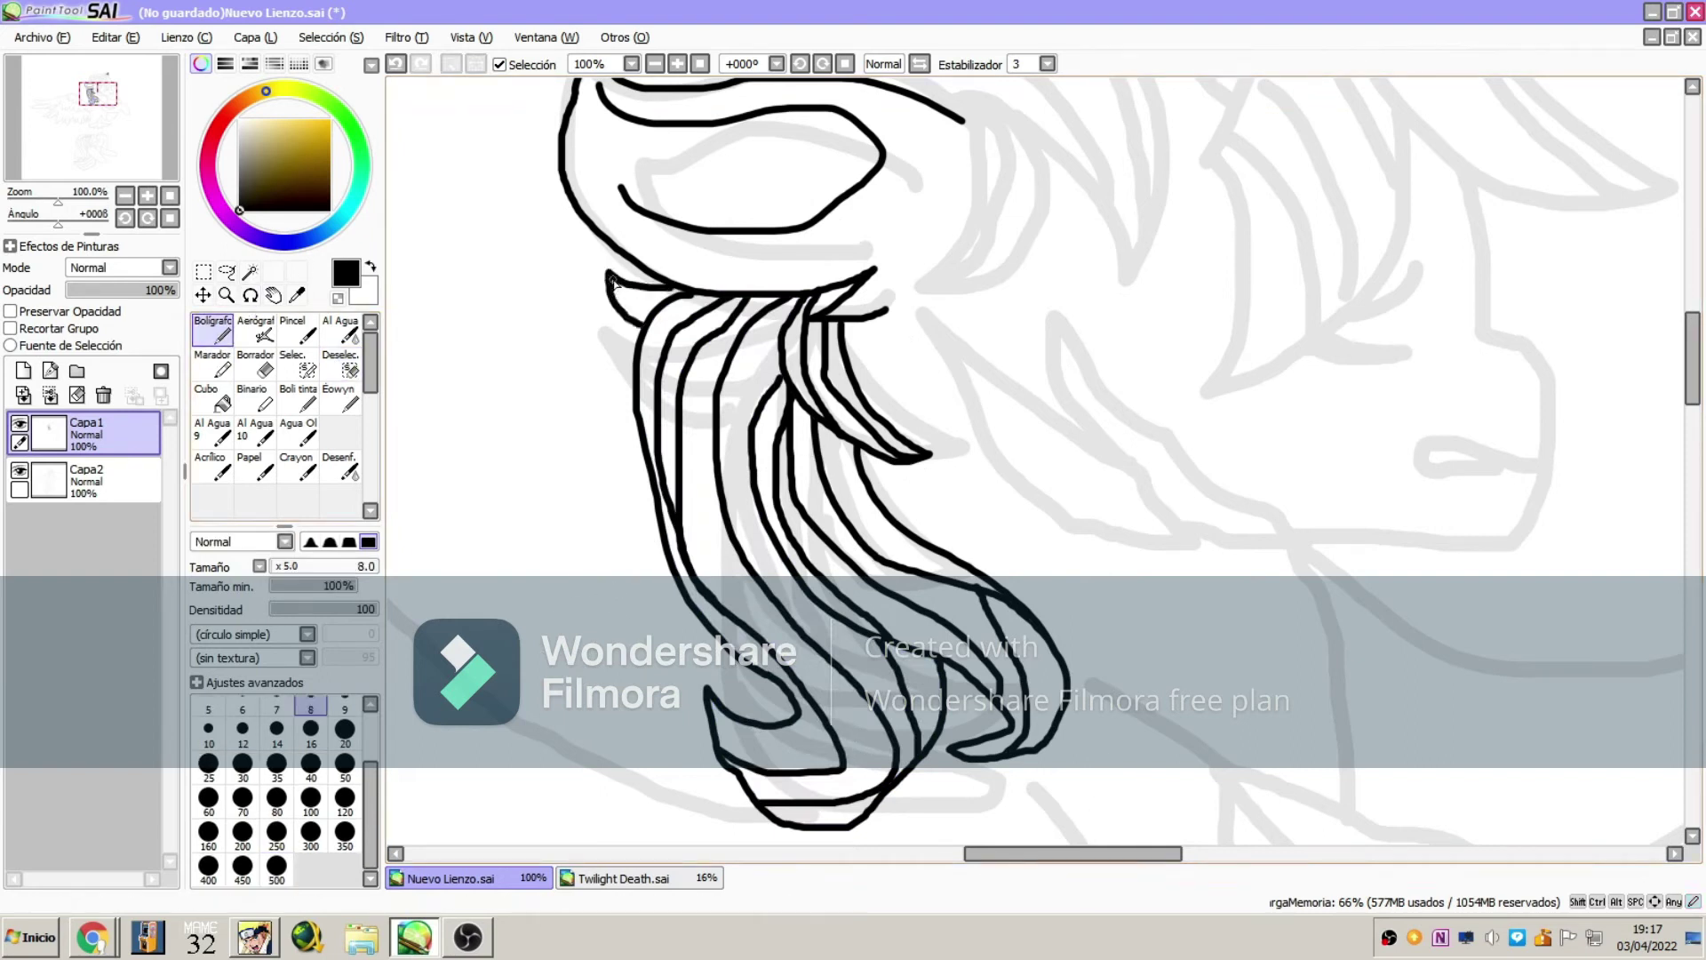
Ink the curved hair lock on the face side of the ear and add strands inside it
left_click_drag(138, 151, 146, 145)
mouse_move(670, 337)
left_mouse_down()
mouse_move(687, 479)
mouse_move(736, 521)
mouse_move(730, 318)
mouse_move(629, 305)
mouse_move(742, 421)
left_mouse_up()
key("ctrl+z")
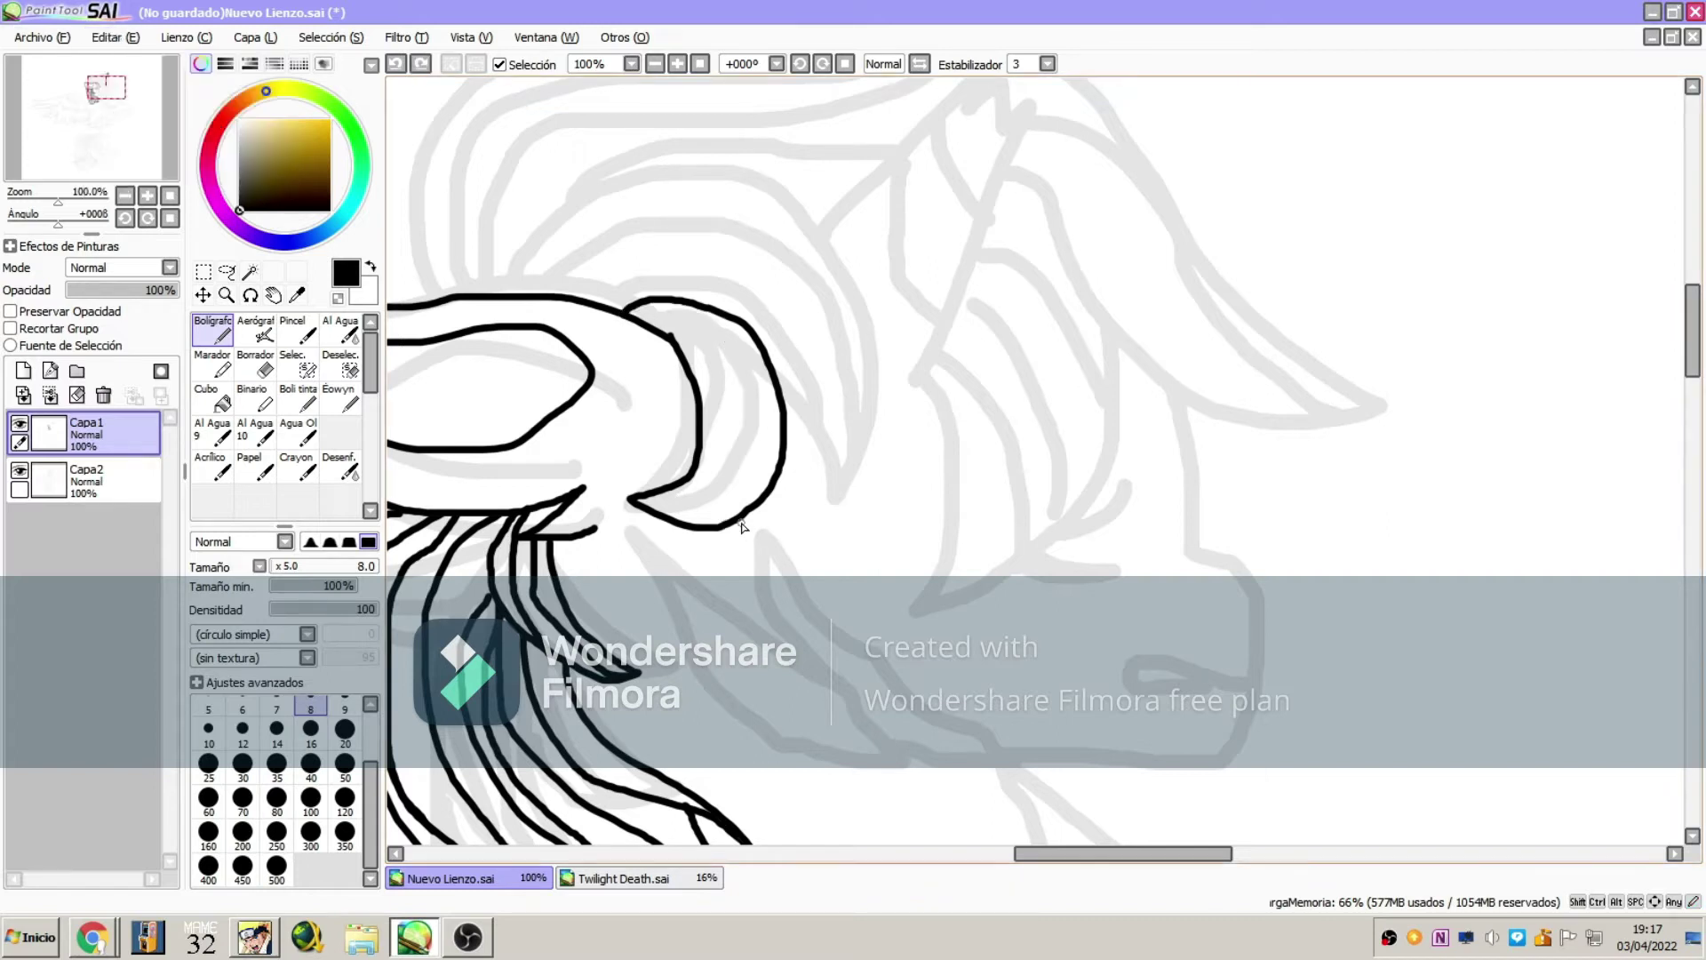
mouse_move(729, 481)
left_mouse_down()
mouse_move(684, 329)
mouse_move(633, 309)
left_mouse_up()
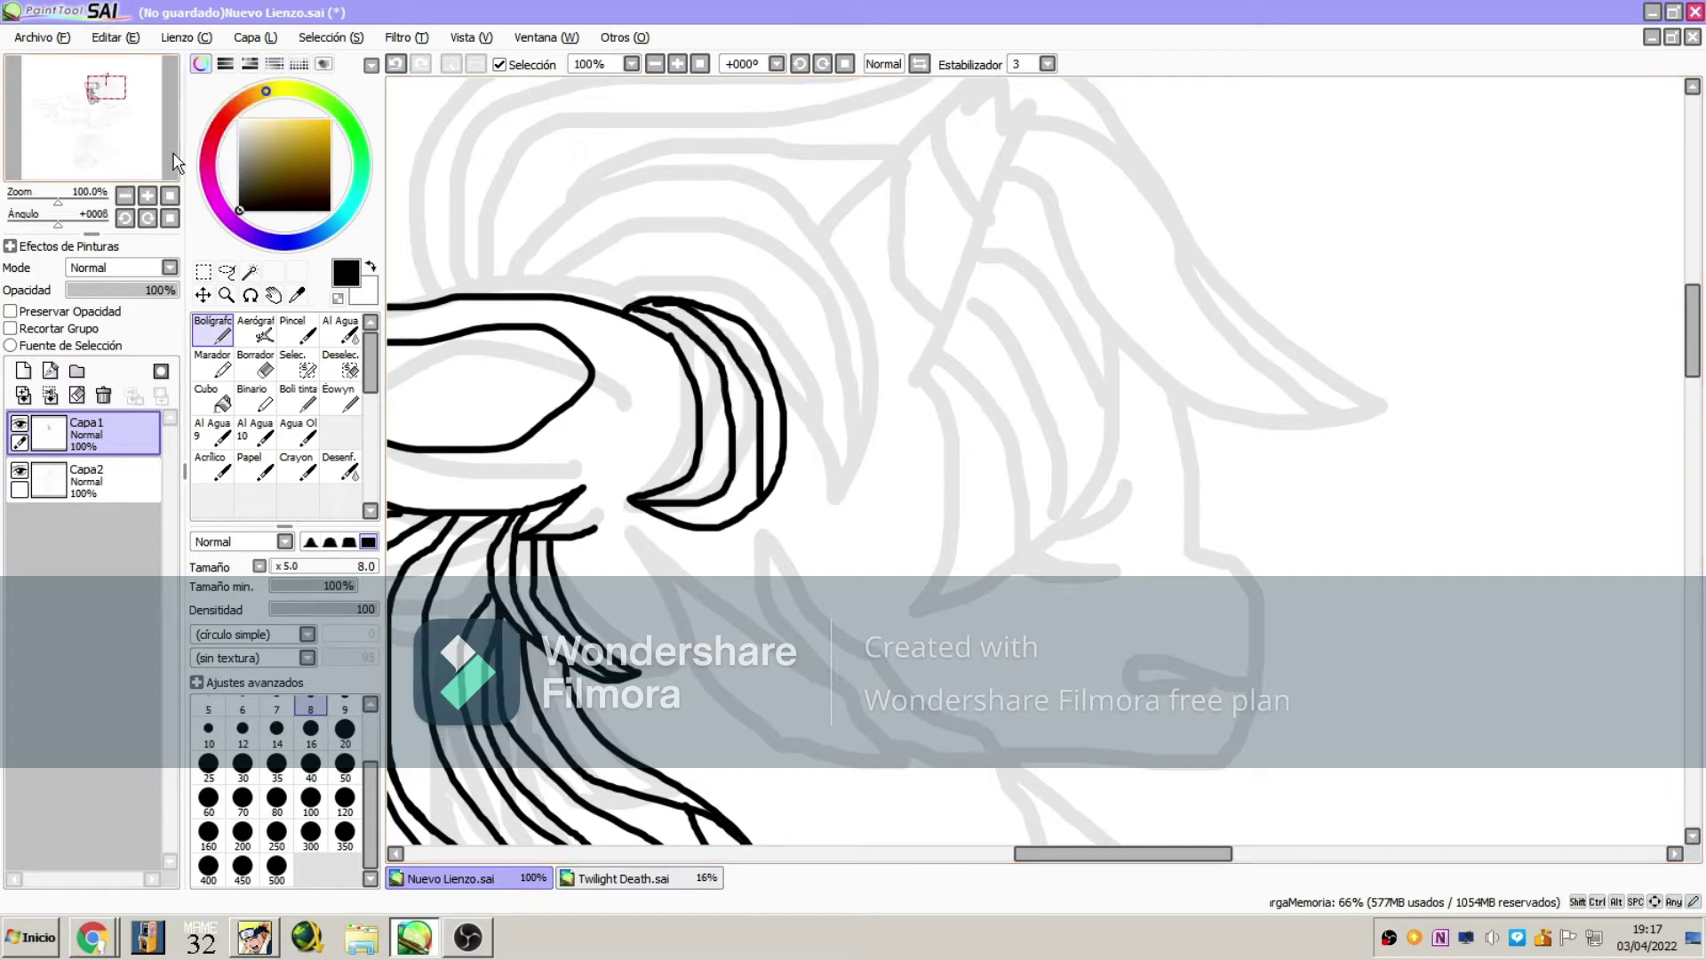
Ink the arched mane lock over the ear with its inner strands, undoing the last stroke
left_click_drag(54, 123, 56, 116)
mouse_move(443, 554)
left_mouse_down()
mouse_move(654, 450)
mouse_move(800, 734)
left_mouse_up()
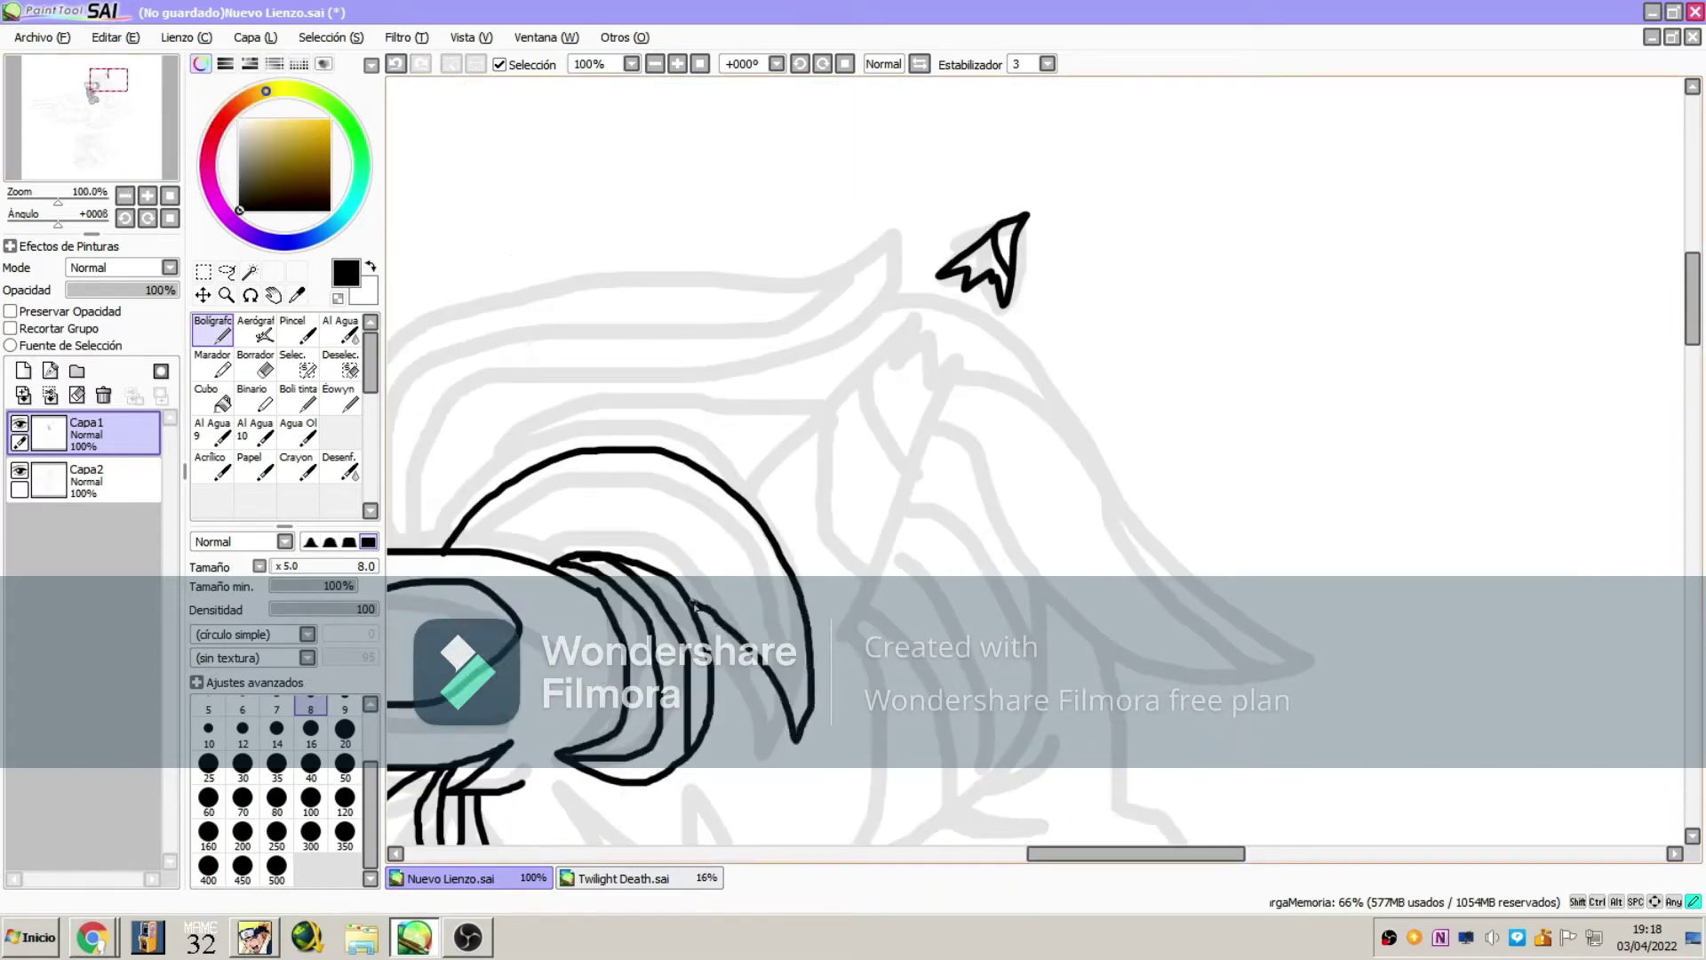
mouse_move(577, 544)
left_mouse_down()
mouse_move(808, 679)
mouse_move(778, 629)
mouse_move(800, 626)
mouse_move(705, 538)
mouse_move(548, 521)
mouse_move(461, 550)
mouse_move(593, 487)
mouse_move(697, 477)
mouse_move(736, 501)
mouse_move(862, 380)
mouse_move(900, 405)
mouse_move(896, 623)
left_mouse_up()
left_click(117, 38)
left_click(136, 67)
Draw the broken horn base with a jagged tip as straight size 8 lines on a new linework layer and merge it down
left_click(56, 376)
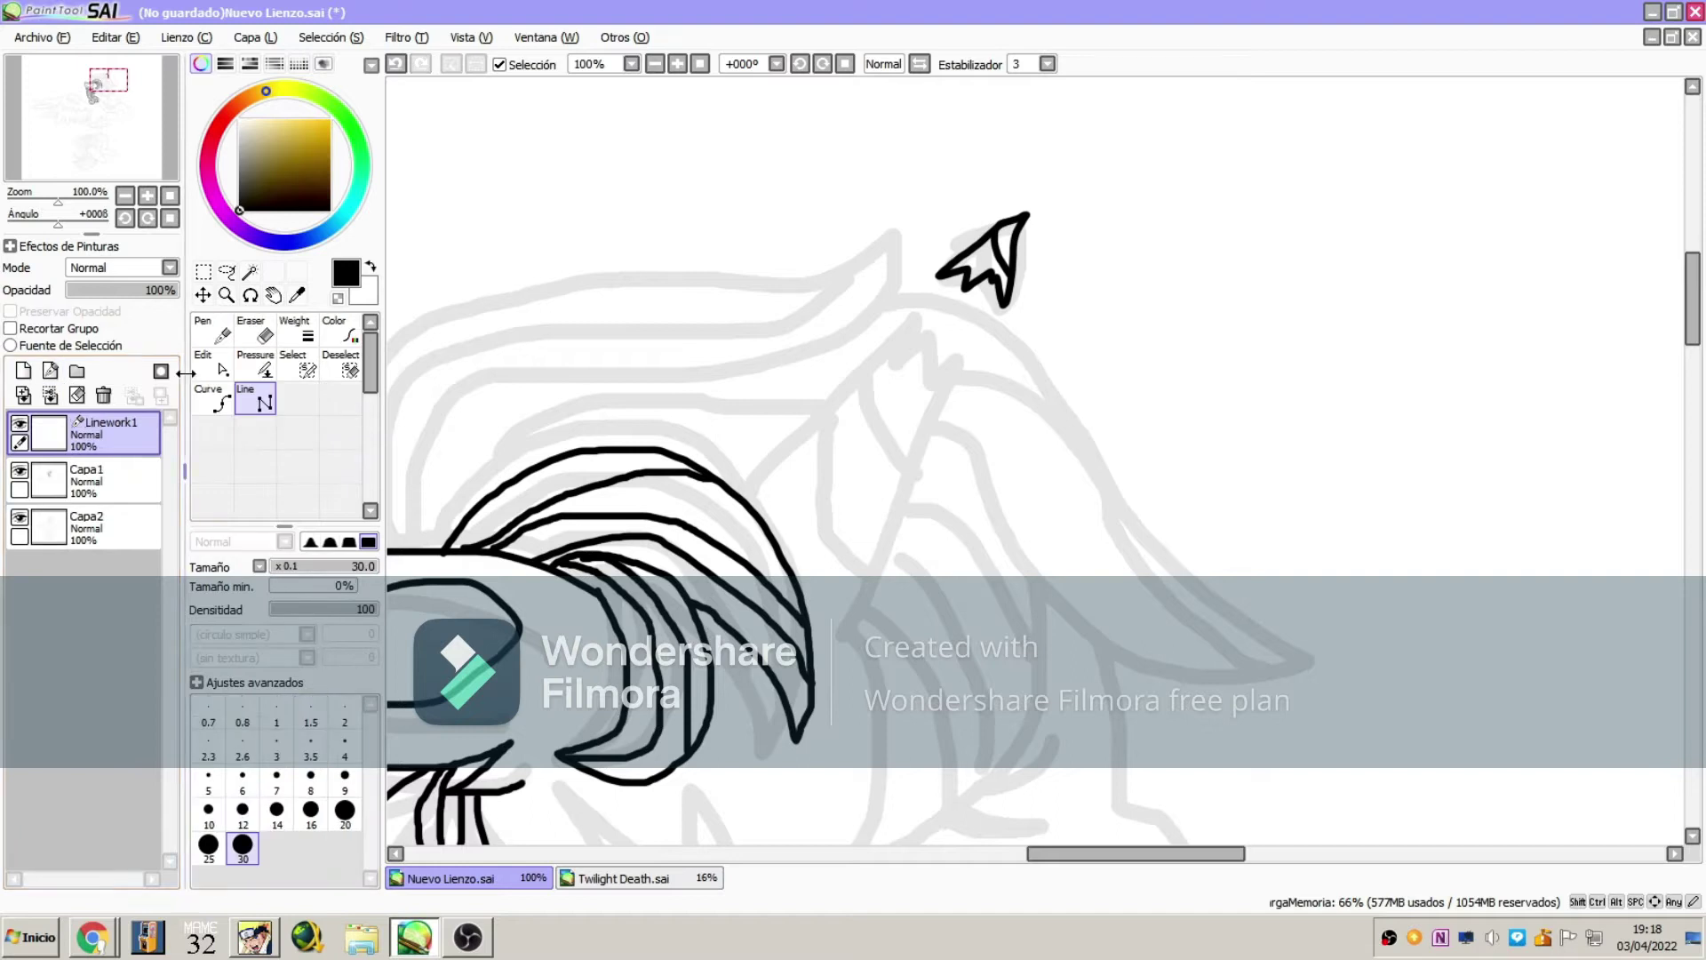
left_click(311, 784)
left_click(747, 502)
left_click(893, 343)
left_click(912, 365)
left_click(919, 402)
left_click(944, 384)
double_click(820, 619)
left_click(51, 395)
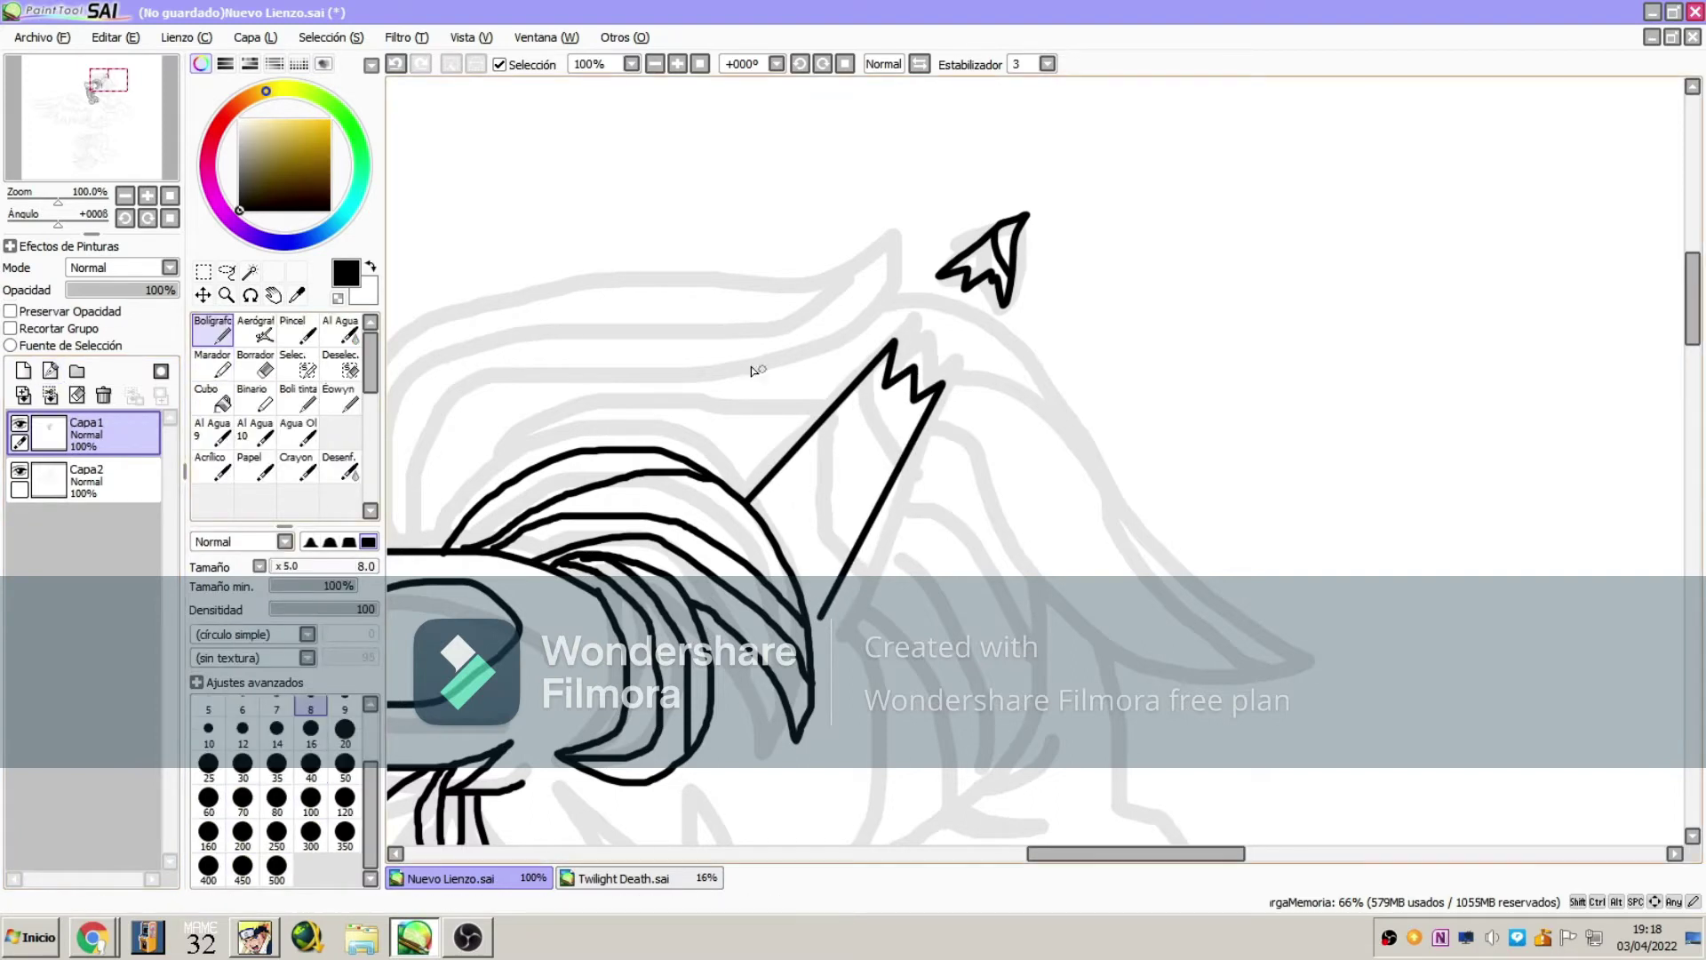
Ink the curved ring lines across the horn base, undoing a stray stroke
key("ctrl+z")
left_click_drag(783, 505, 838, 577)
left_click_drag(108, 80, 103, 78)
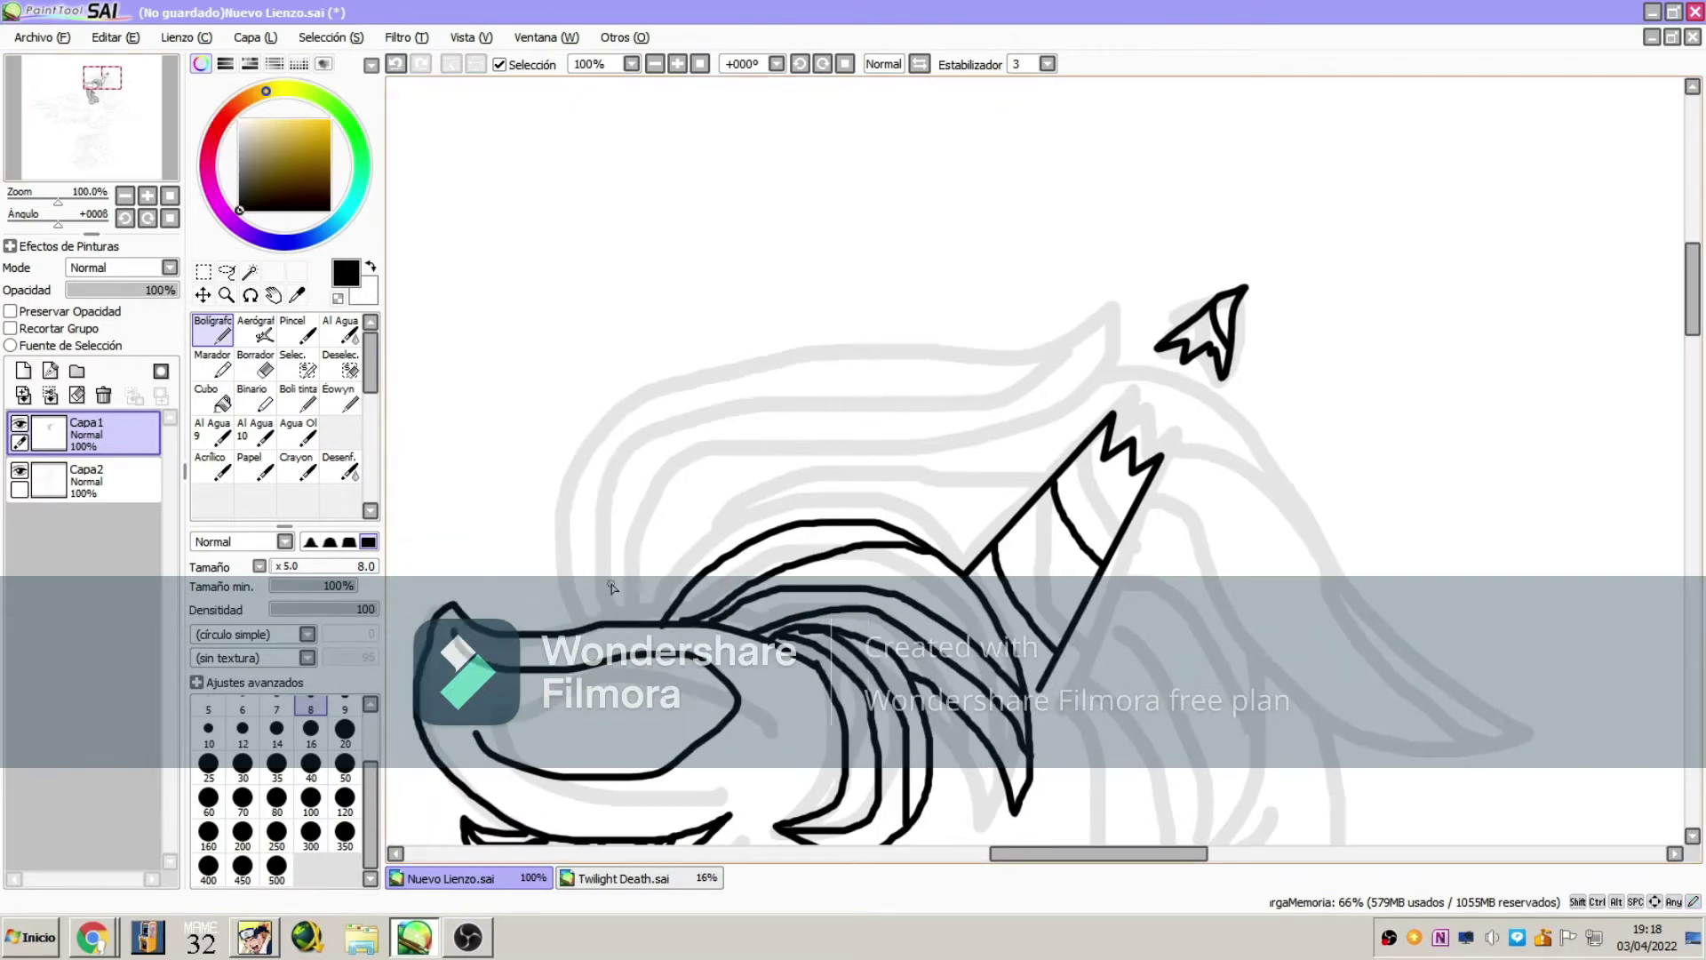
Ink the long mane lock sweeping above the ear and the outline of the forelock falling in front of the horn
mouse_move(544, 531)
left_mouse_down()
mouse_move(1056, 258)
mouse_move(627, 535)
left_mouse_up()
mouse_move(586, 626)
left_mouse_down()
mouse_move(579, 525)
mouse_move(769, 391)
mouse_move(993, 373)
mouse_move(1058, 327)
left_mouse_up()
left_click_drag(45, 88, 56, 90)
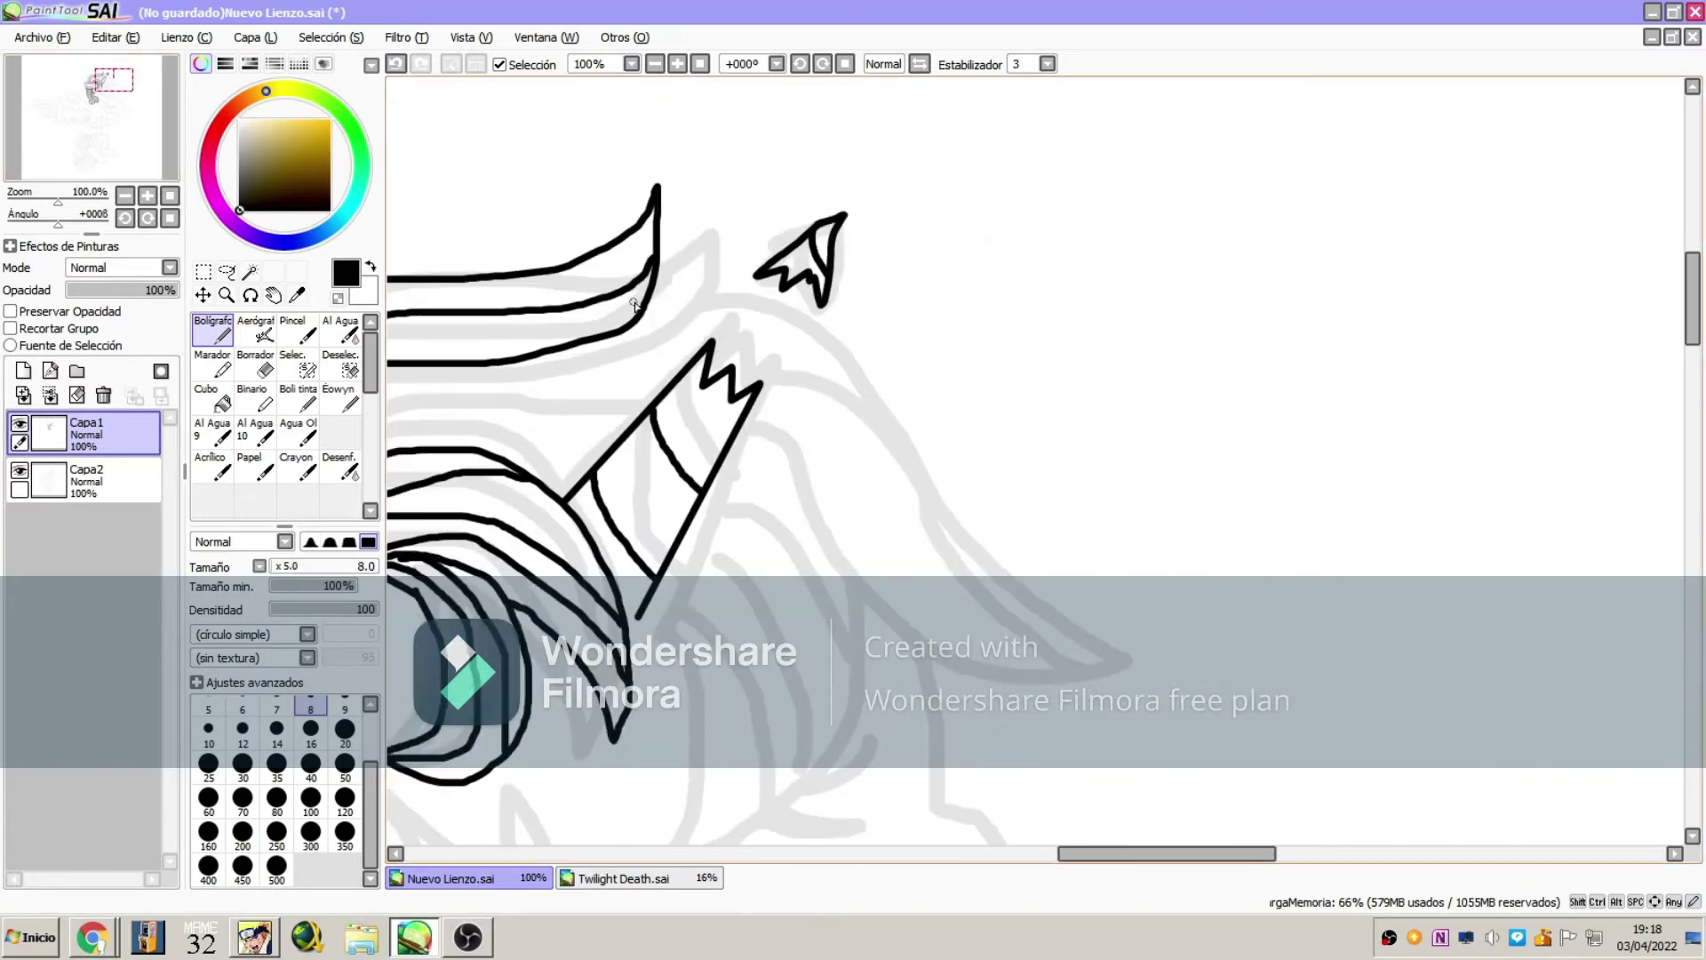
mouse_move(743, 302)
left_mouse_down()
mouse_move(1102, 702)
mouse_move(766, 432)
left_mouse_up()
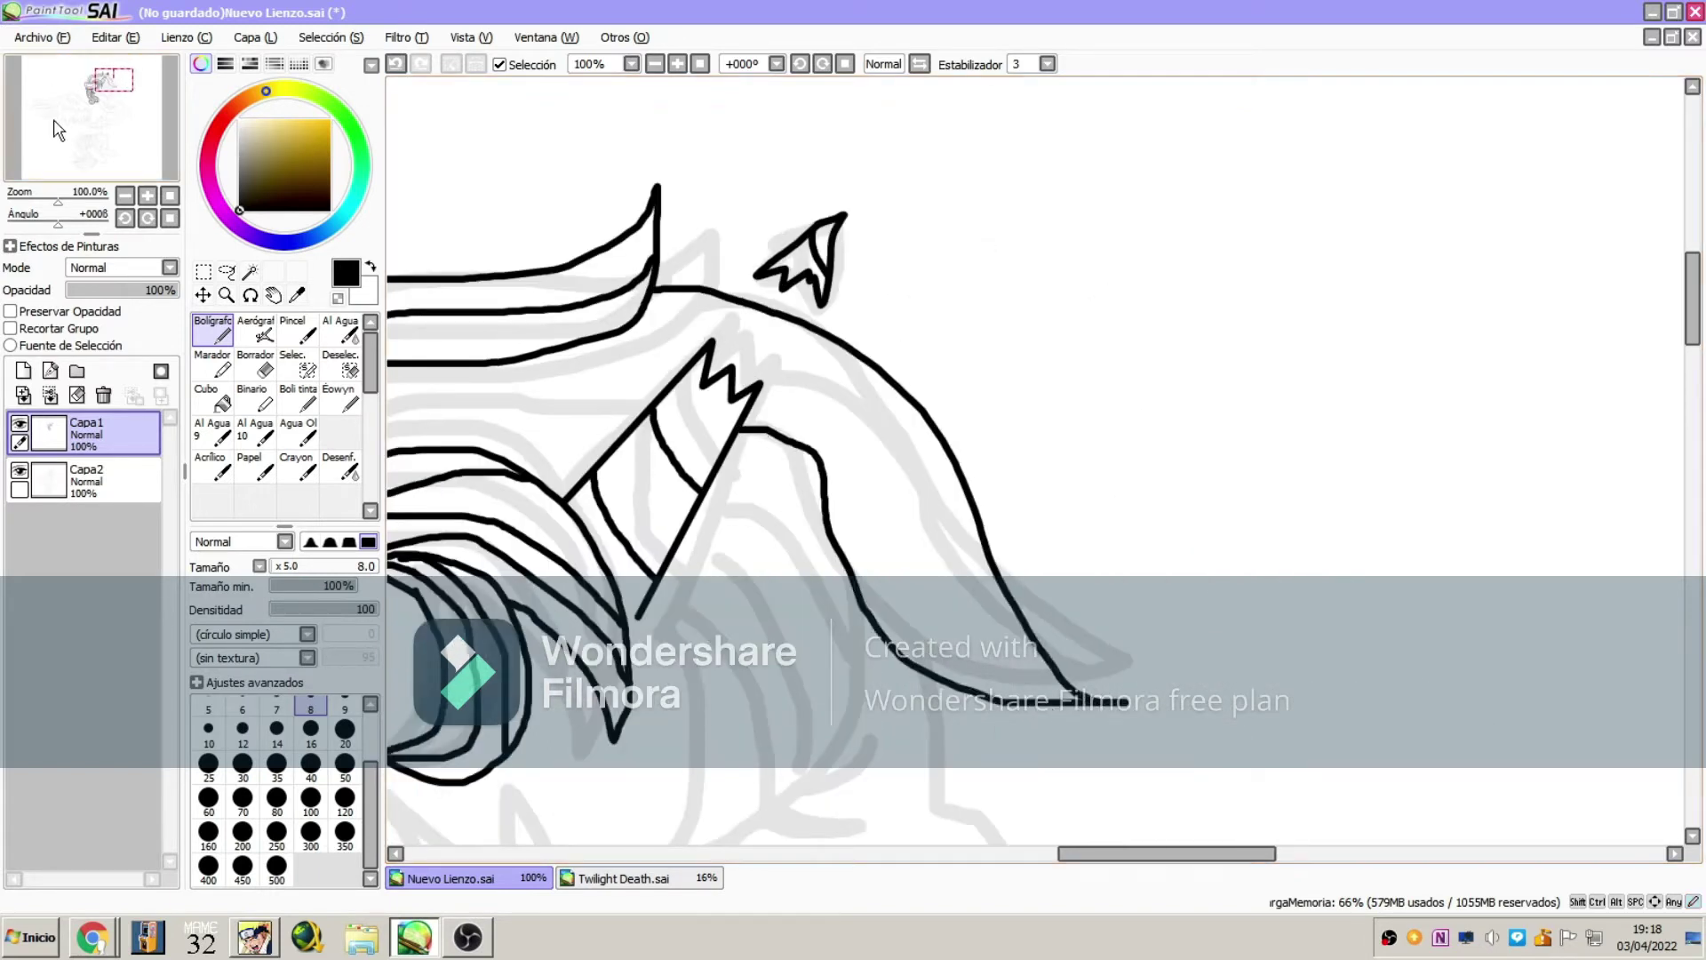
Select the inside of the large mane area around the horn and ink its flowing hair strands
left_click(250, 278)
left_click(529, 478)
left_click(125, 39)
left_click(131, 58)
left_click(505, 433)
left_click_drag(120, 145, 105, 145)
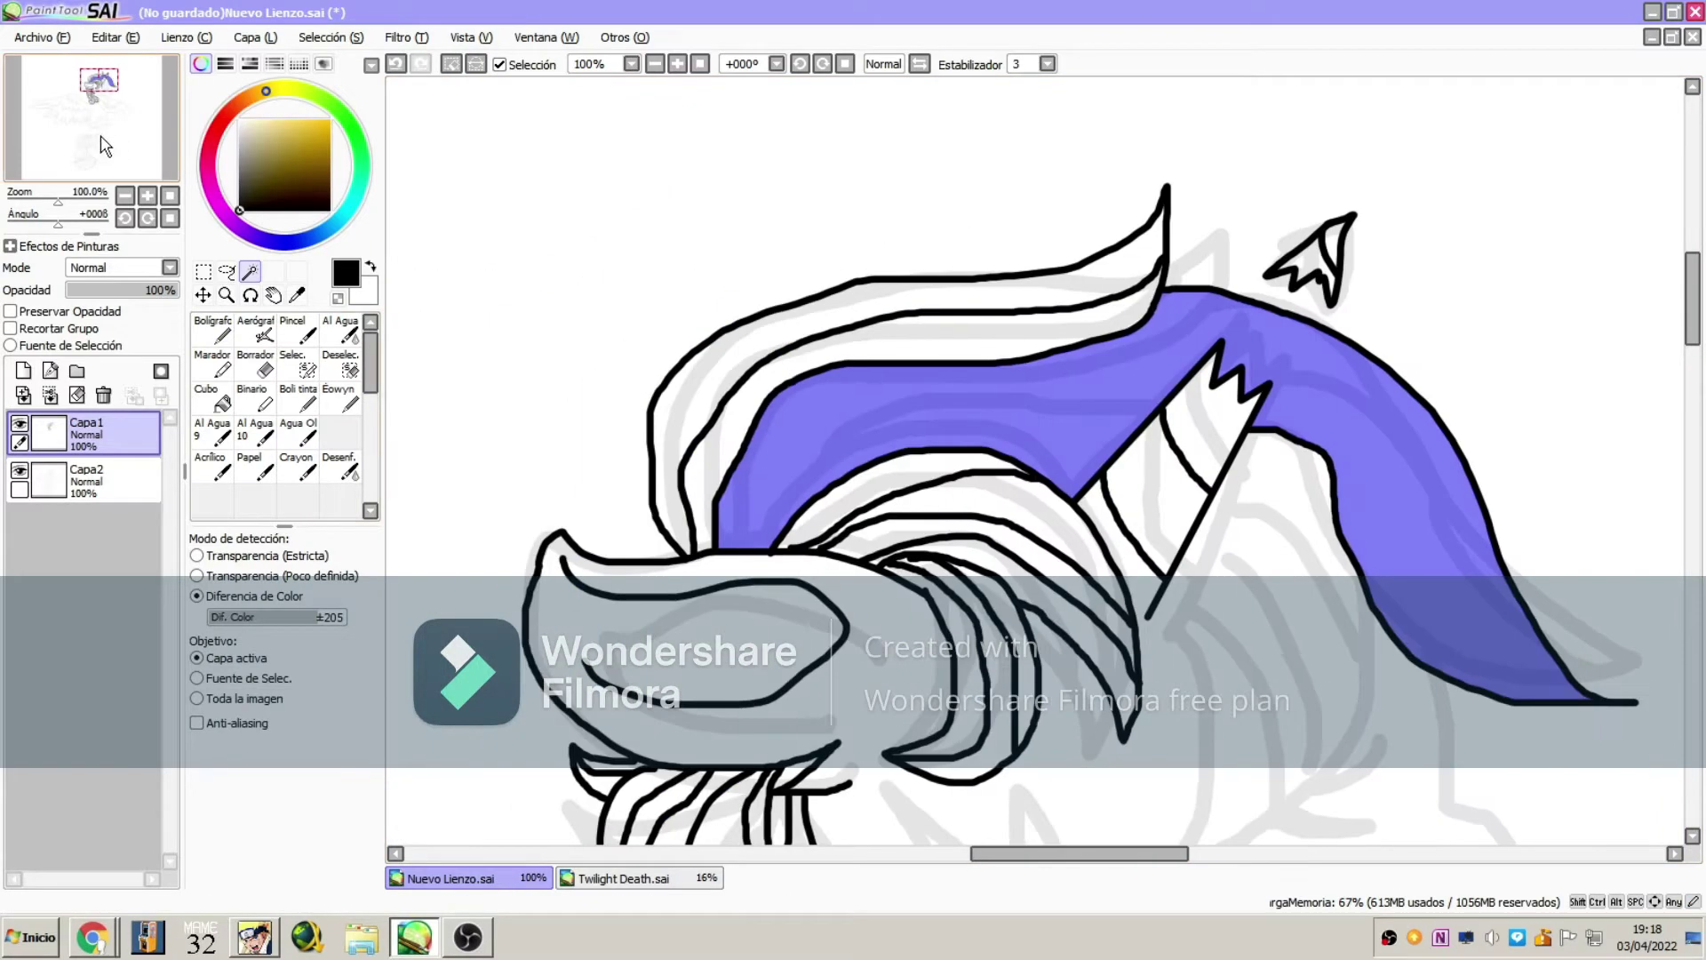
left_click(213, 330)
mouse_move(737, 553)
left_mouse_down()
mouse_move(908, 433)
mouse_move(1116, 452)
left_mouse_up()
left_click_drag(1578, 700, 1182, 293)
mouse_move(749, 438)
left_mouse_down()
mouse_move(833, 405)
mouse_move(1162, 405)
left_mouse_up()
left_click_drag(1335, 460, 1503, 800)
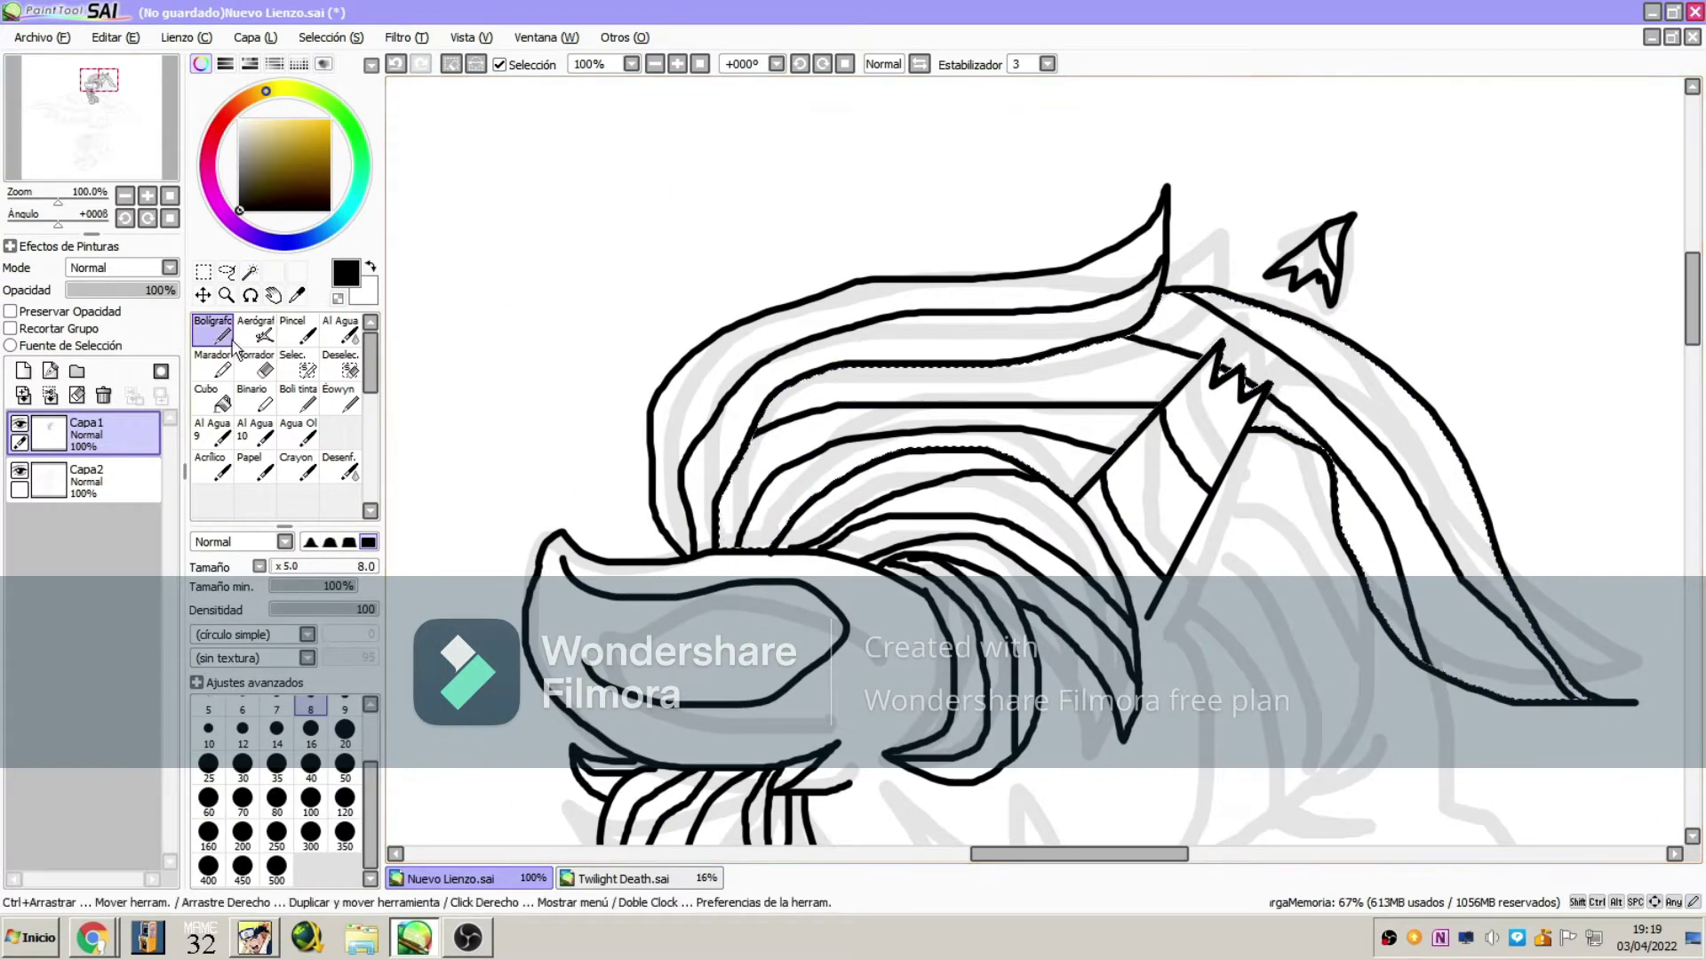
Clear the selection and ink the pointed bangs in front of the horn with their inner strands
left_click_drag(38, 90, 1, 87)
left_click(229, 273)
mouse_move(118, 90)
left_mouse_down()
mouse_move(77, 88)
mouse_move(145, 96)
left_mouse_up()
left_click(471, 302)
left_click(213, 329)
left_click_drag(152, 158, 150, 145)
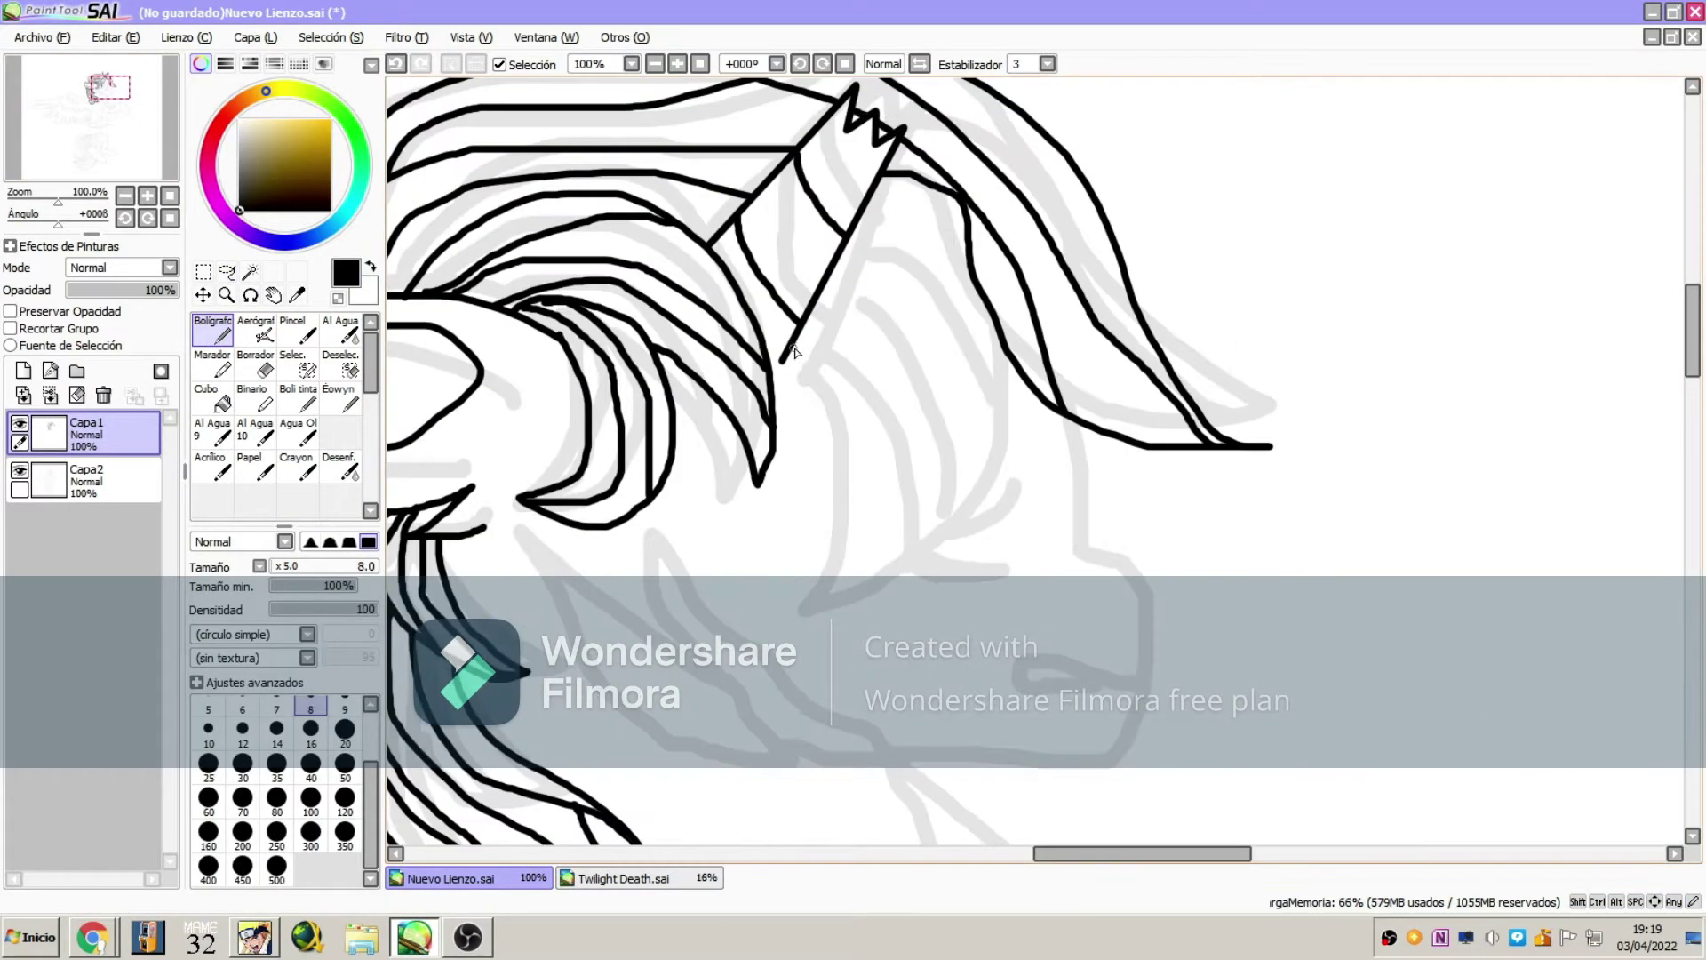
left_click_drag(792, 351, 962, 542)
left_click_drag(962, 542, 961, 319)
mouse_move(959, 225)
left_mouse_down()
mouse_move(906, 504)
mouse_move(919, 207)
mouse_move(942, 187)
mouse_move(898, 502)
mouse_move(848, 247)
left_mouse_up()
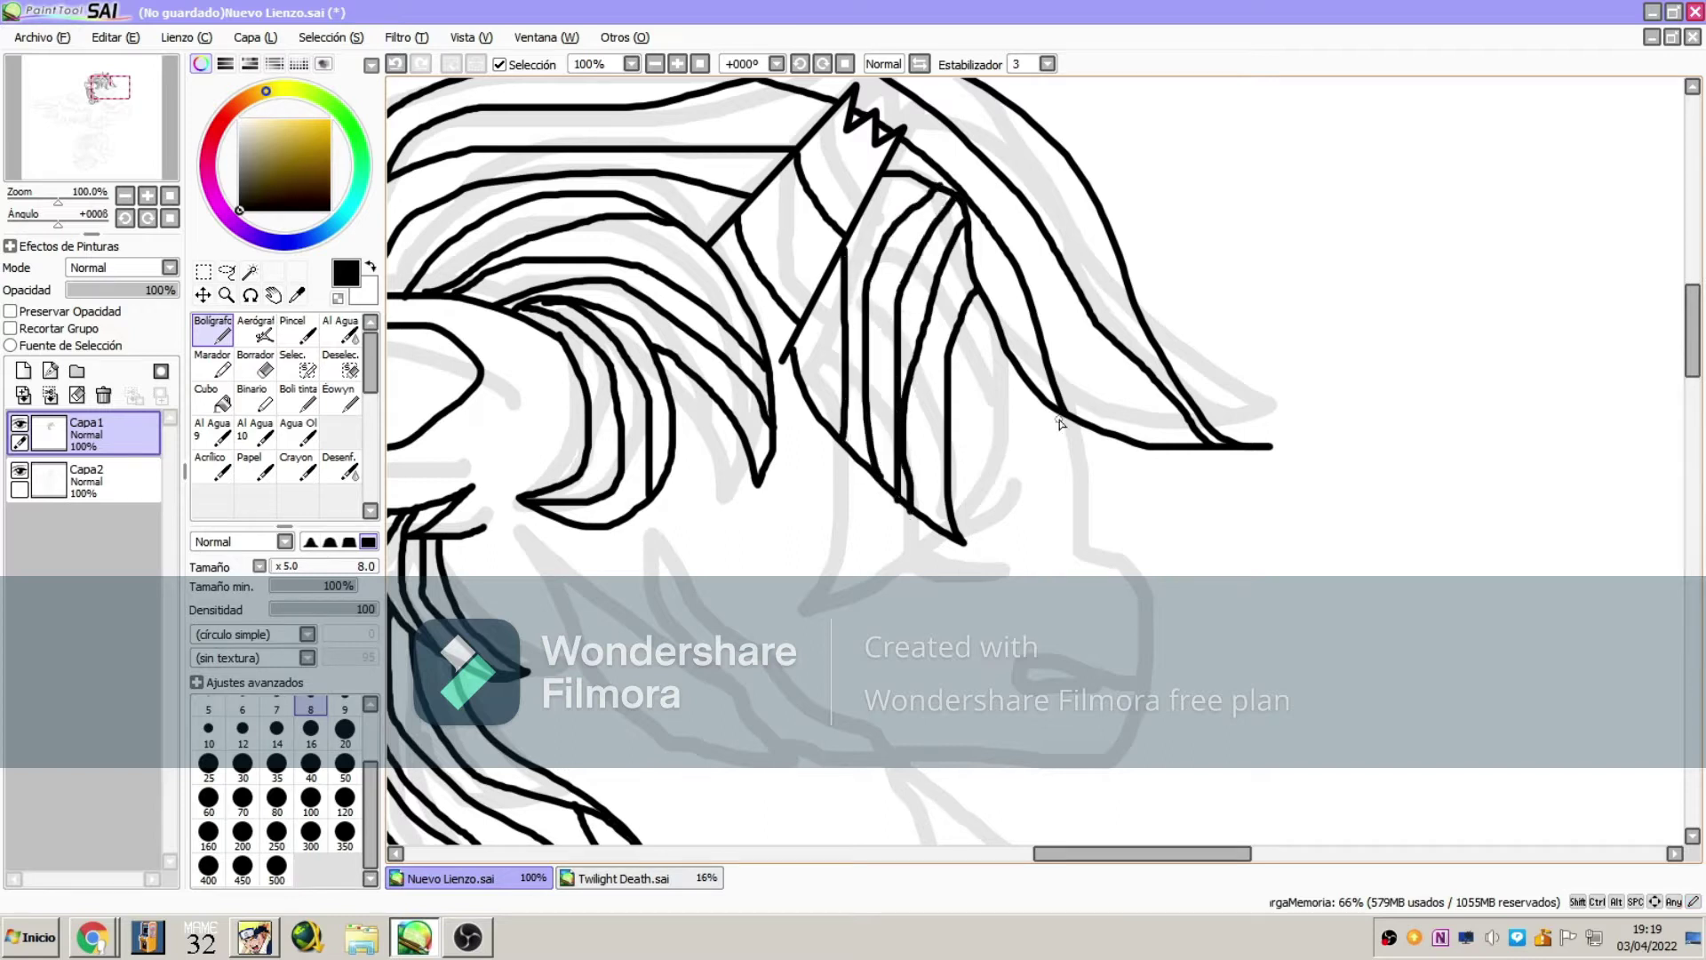
Ink the muzzle and jaw outline, select it with the selection brush, enlarge it with Transform and clear the selection
mouse_move(1011, 751)
left_mouse_down()
mouse_move(862, 746)
mouse_move(764, 621)
mouse_move(806, 735)
left_mouse_up()
left_click(299, 363)
mouse_move(715, 551)
left_mouse_down()
mouse_move(1111, 782)
mouse_move(1151, 591)
mouse_move(1095, 581)
left_mouse_up()
left_click(262, 37)
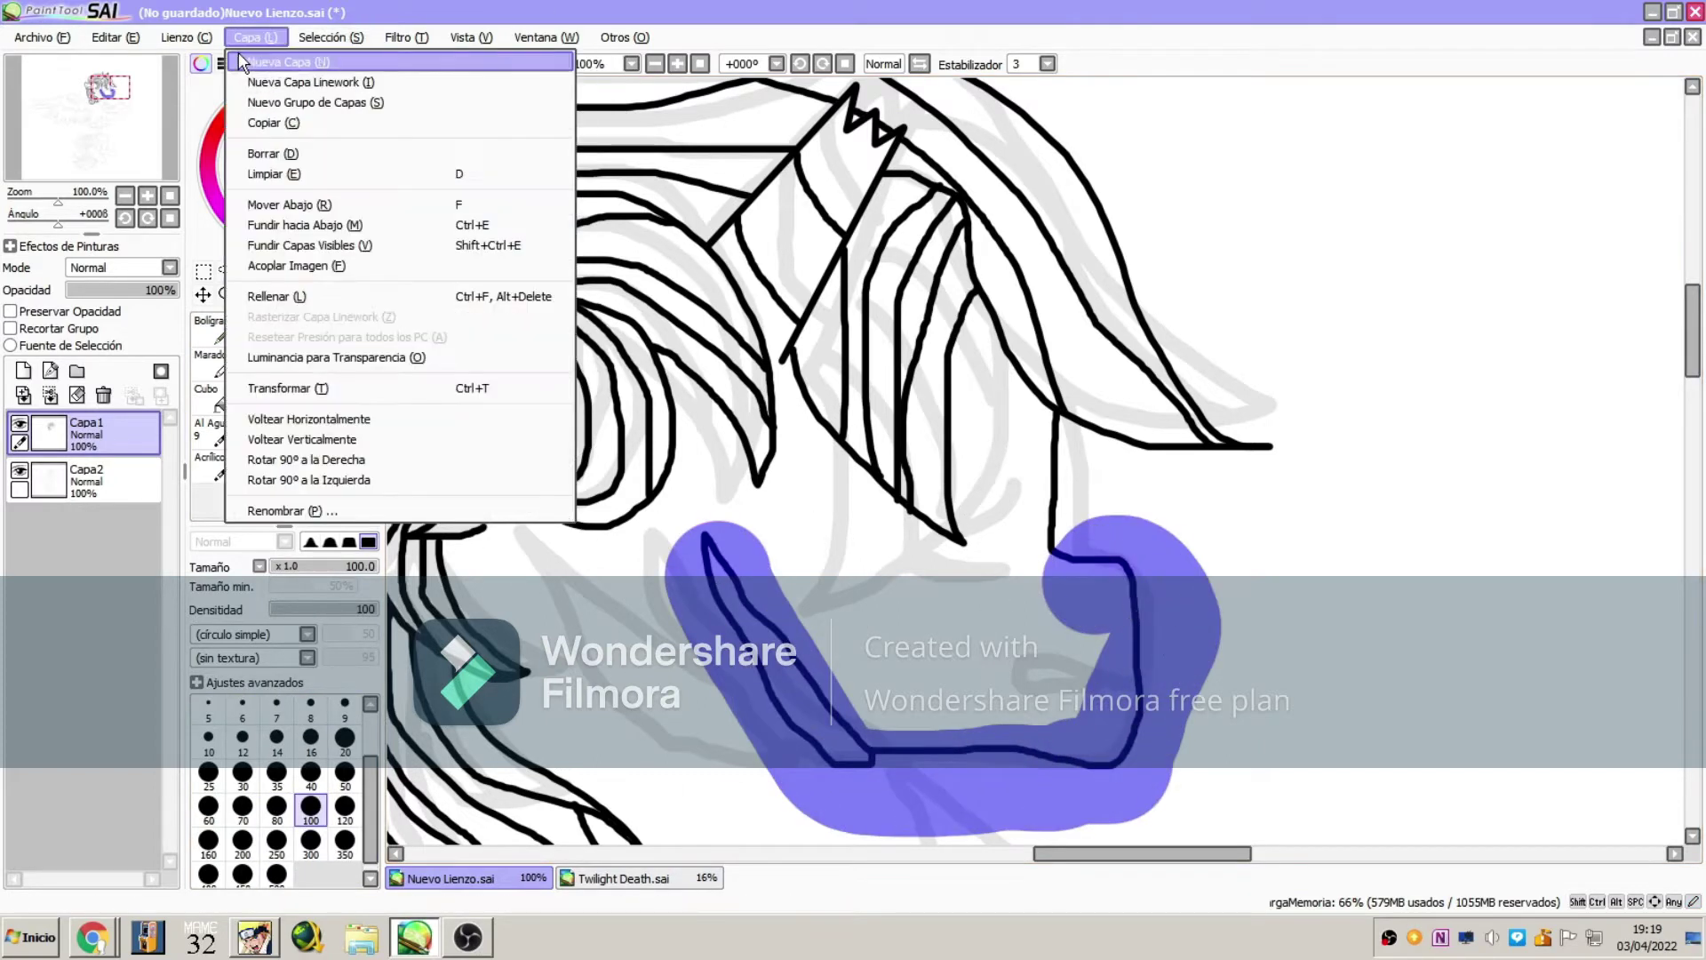
left_click(356, 396)
left_click_drag(921, 769, 922, 817)
left_click_drag(1144, 673, 1190, 664)
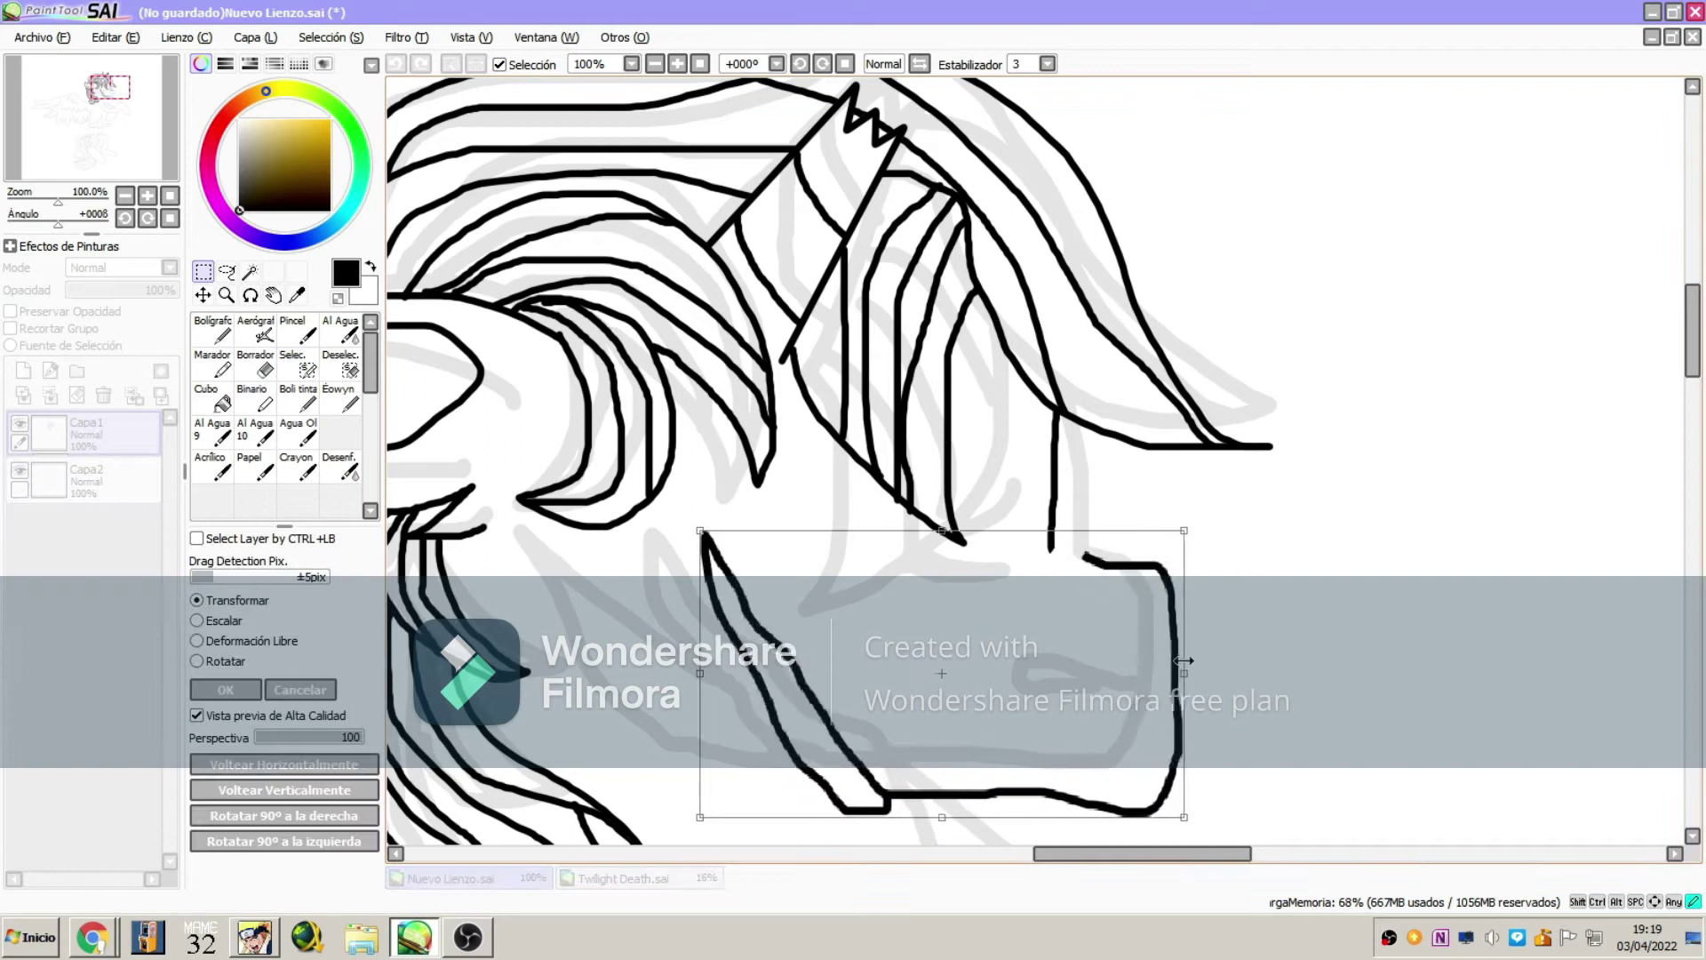
left_click_drag(1052, 672, 1035, 669)
key("Return")
left_click(343, 363)
mouse_move(786, 671)
left_mouse_down()
mouse_move(868, 735)
mouse_move(1013, 689)
left_mouse_up()
Ink the mouth and the closed eye, thickening the eyelashes with a size 16 pen and trimming them with the eraser
left_click(213, 315)
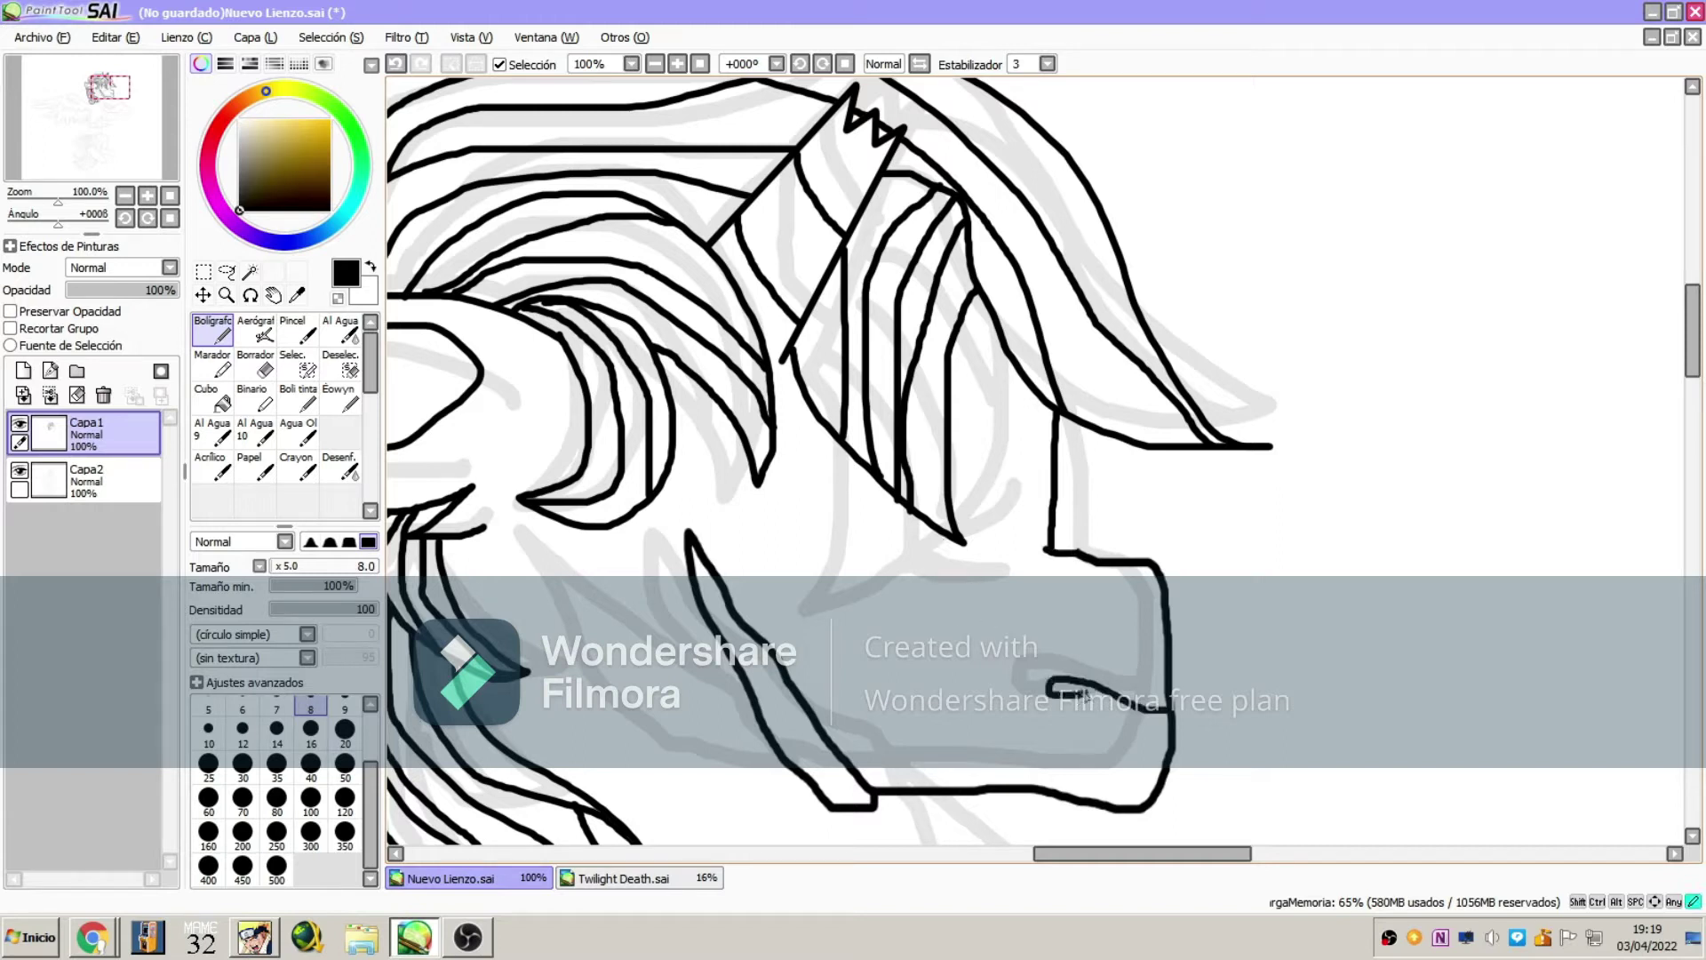
left_click_drag(806, 479, 978, 574)
left_click(311, 730)
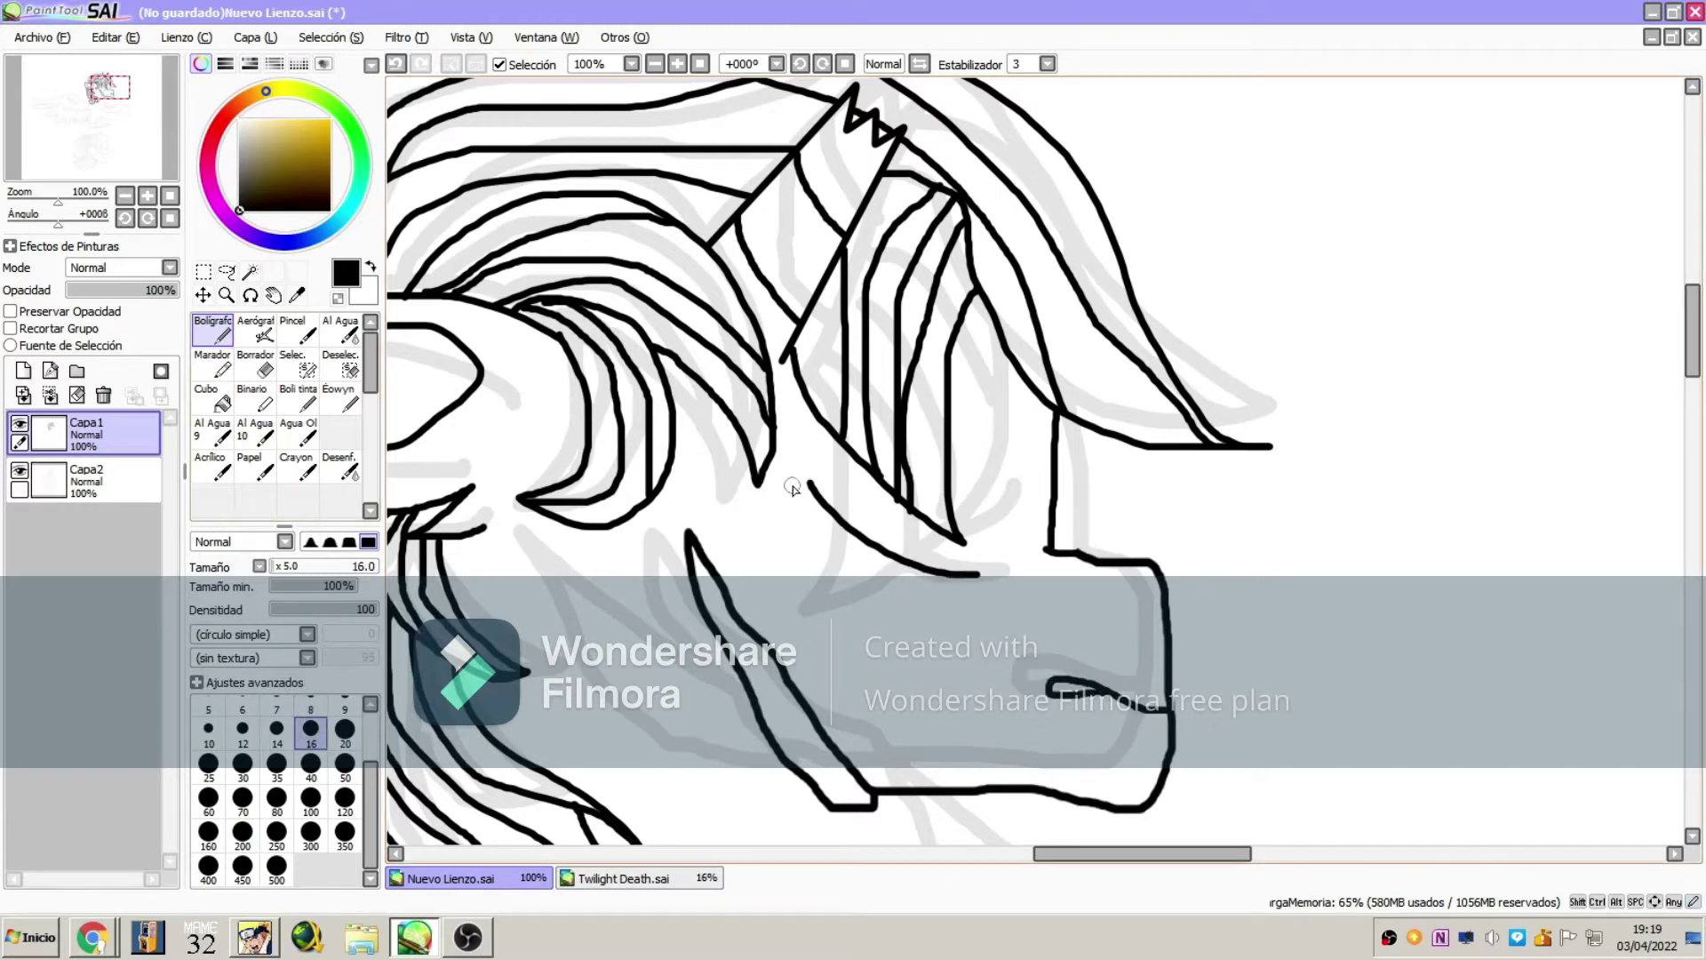
left_click_drag(806, 479, 955, 572)
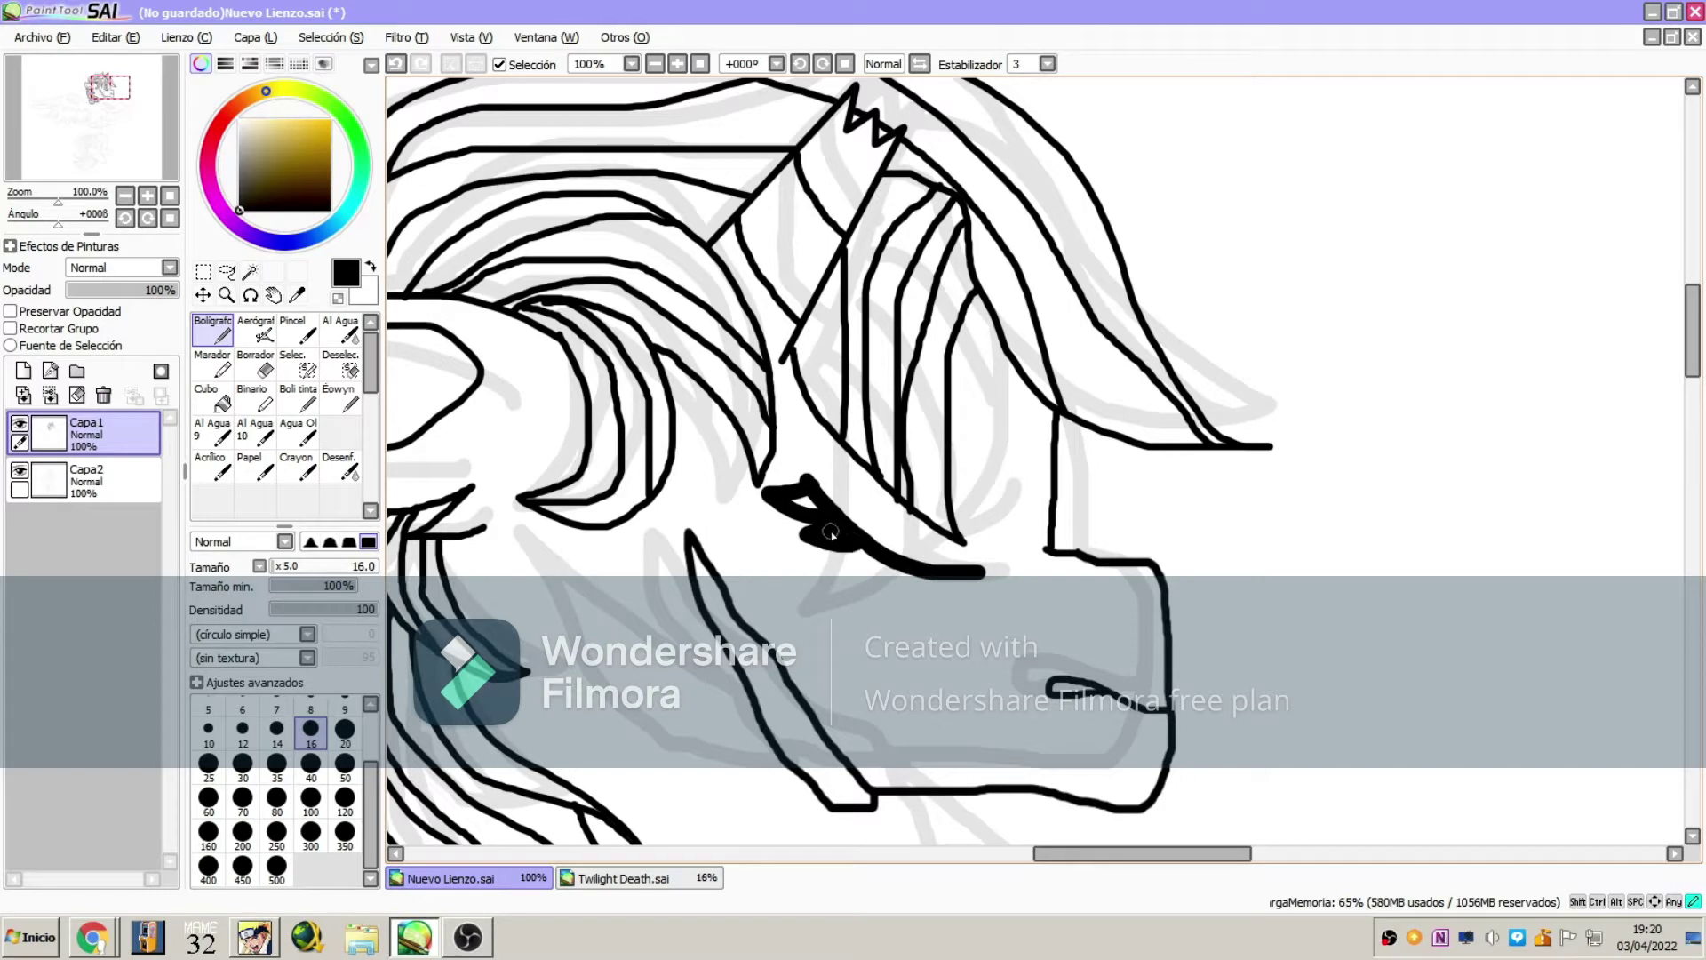
key("e")
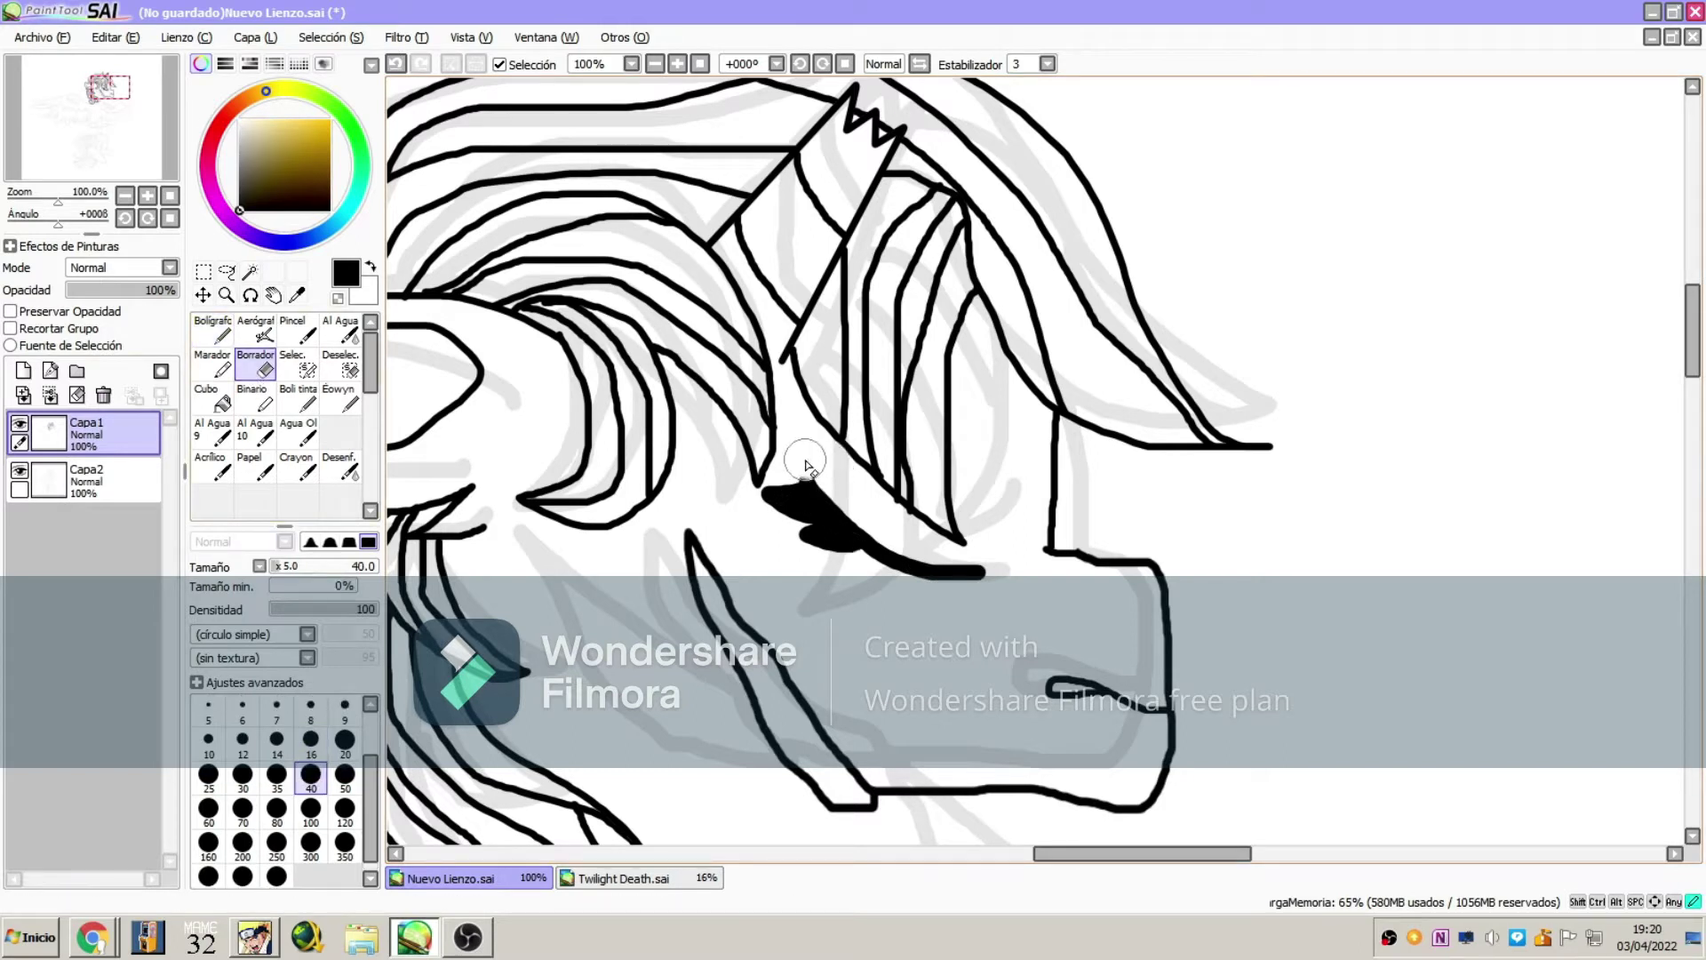
key("n")
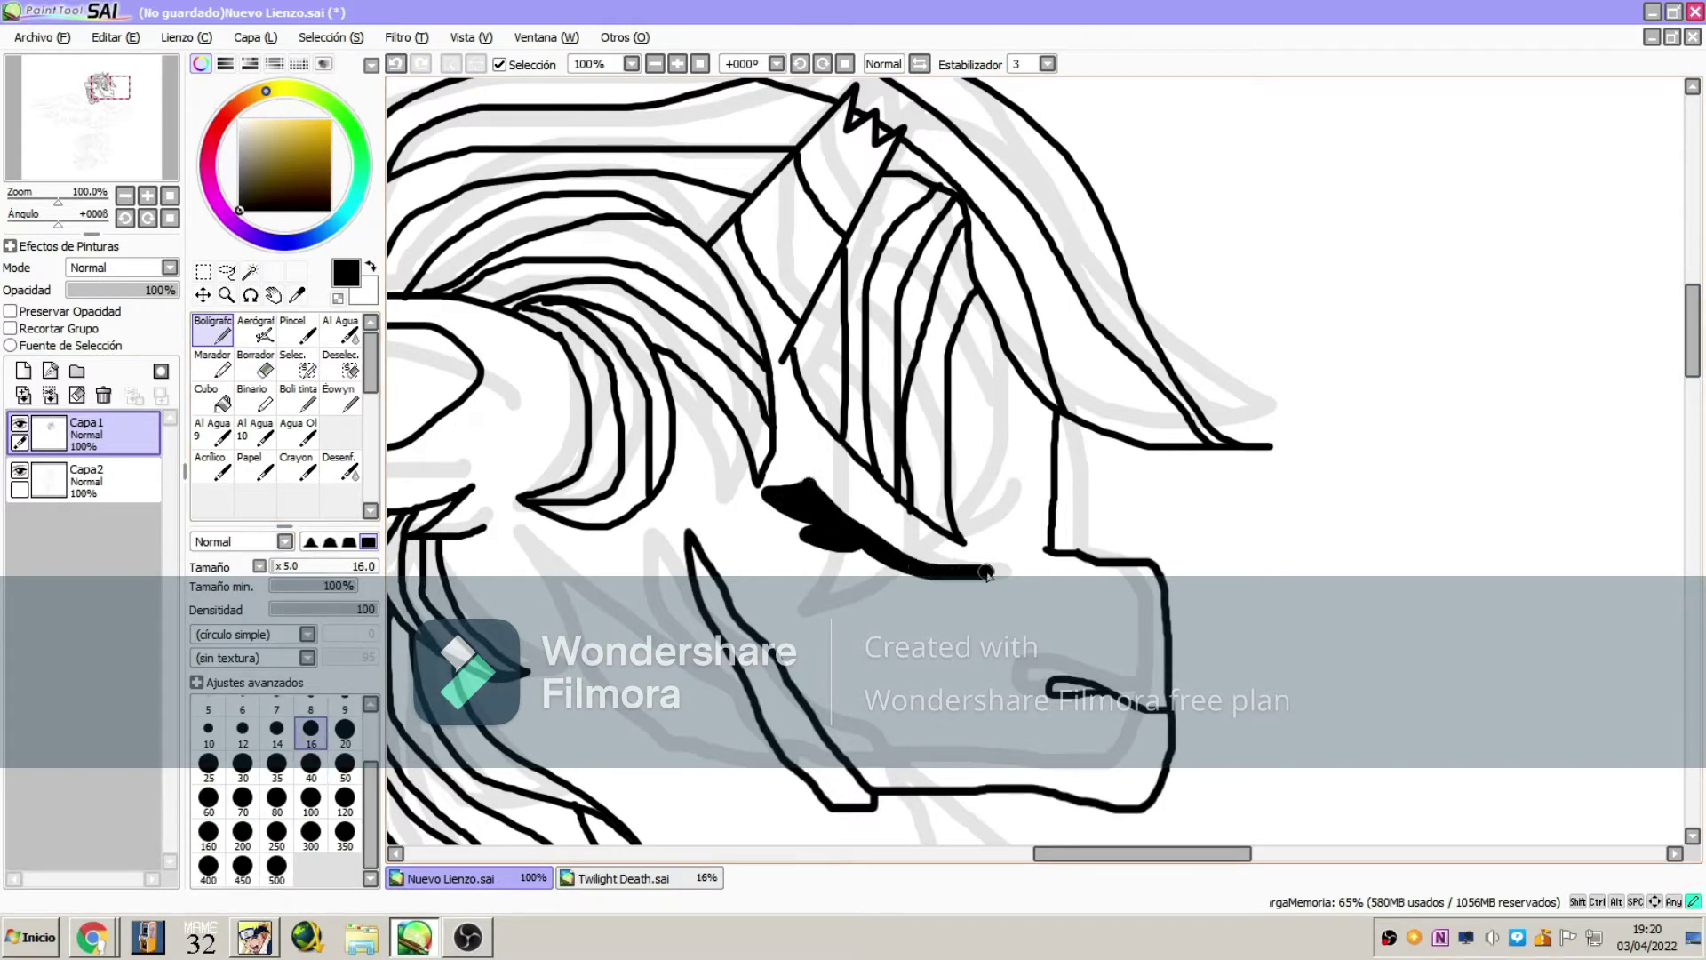
key("e")
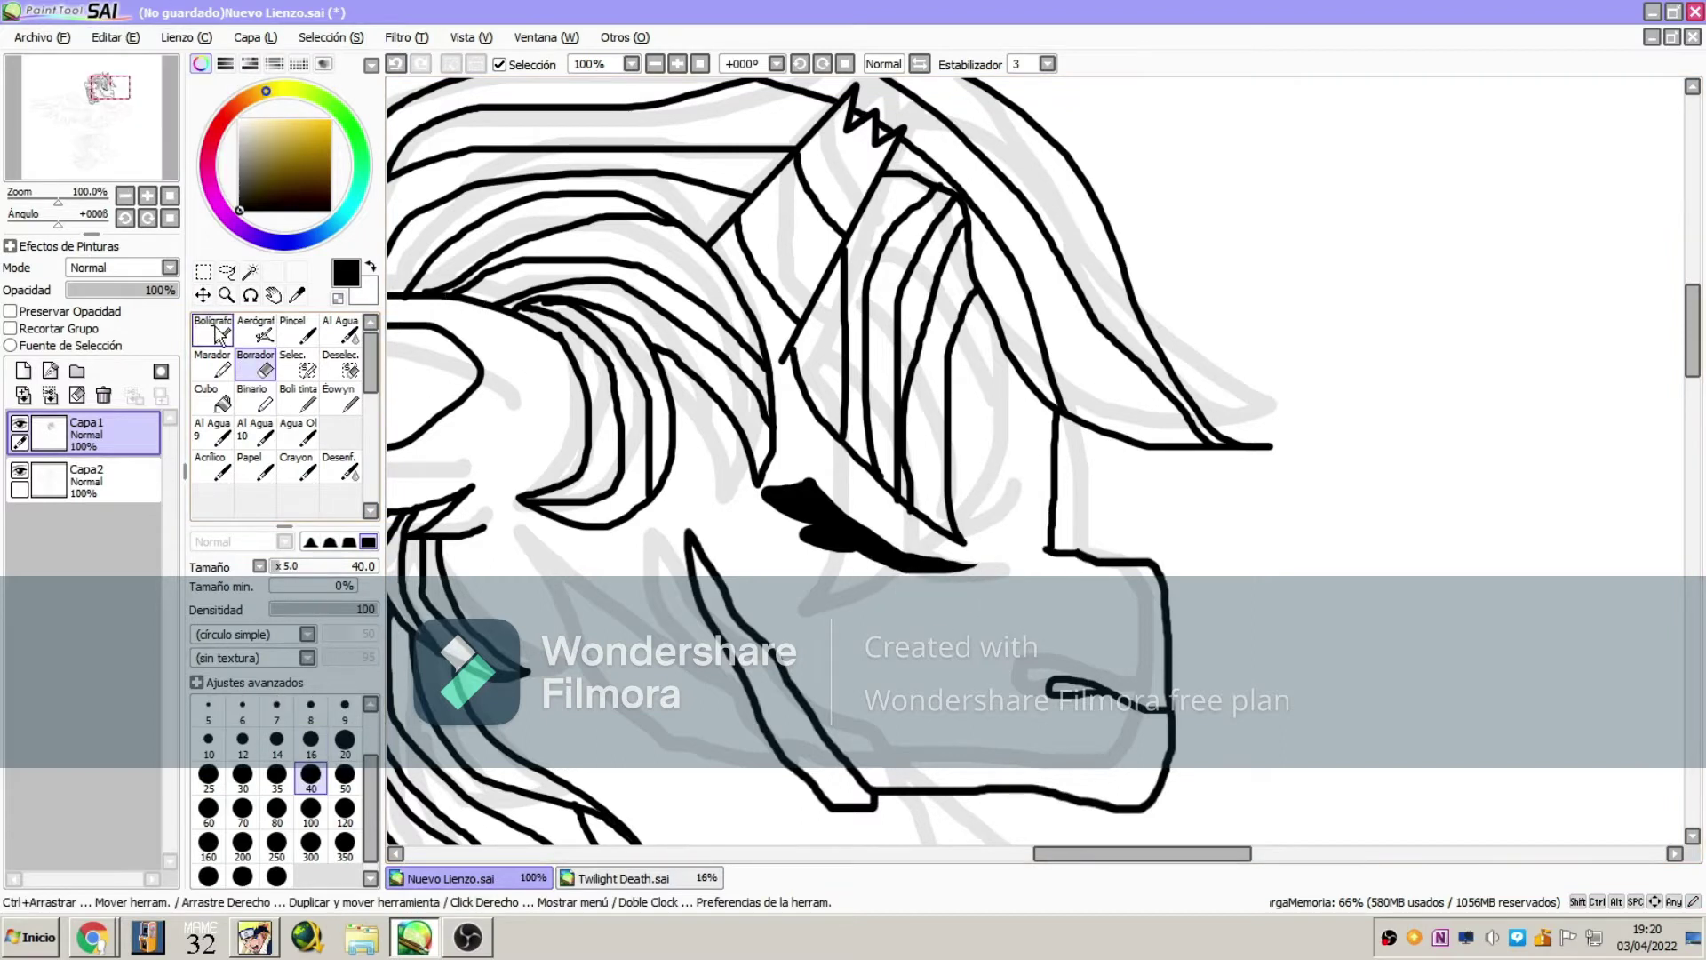
key("n")
Ink the pointed shape behind the jaw at the top of the neck
left_click(102, 86)
left_click_drag(102, 81, 102, 82)
left_click_drag(866, 276, 878, 420)
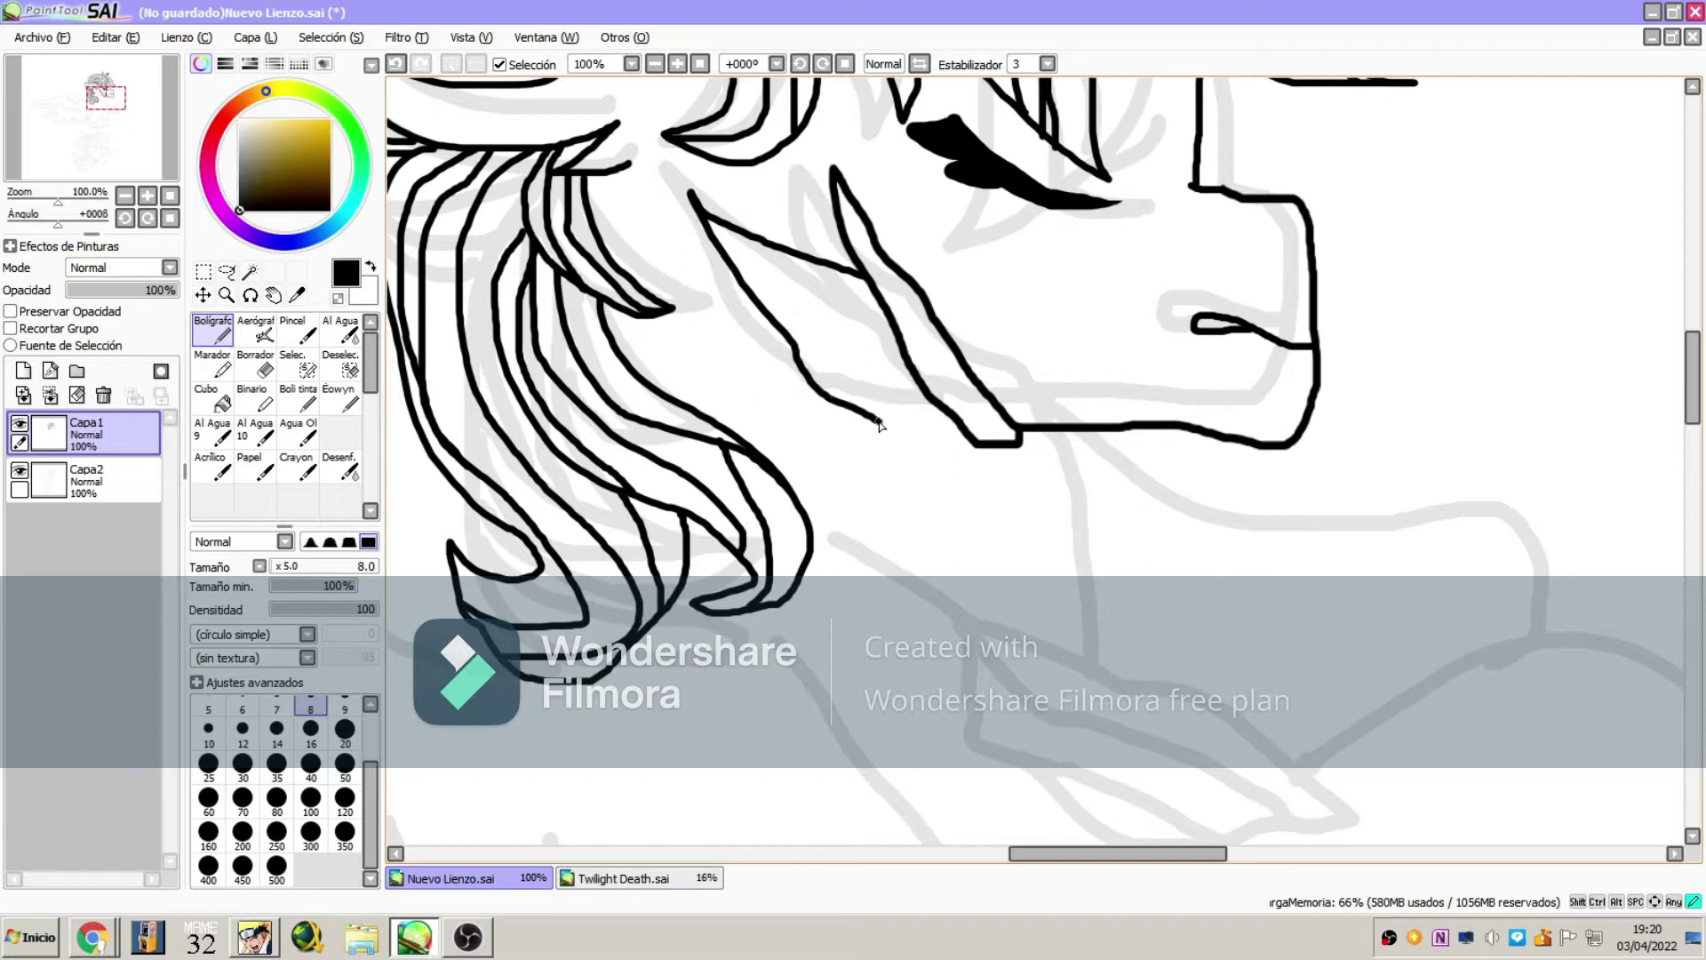
Ink the neck, chest and raised foreleg outline and the upper edge of the shoulder opening, redoing a faulty stroke
left_click_drag(89, 158, 95, 171)
mouse_move(624, 102)
left_mouse_down()
mouse_move(793, 324)
mouse_move(1121, 327)
mouse_move(1569, 559)
mouse_move(1510, 576)
left_mouse_up()
left_click(132, 39)
left_click(116, 62)
mouse_move(552, 220)
left_mouse_down()
mouse_move(655, 381)
mouse_move(1402, 530)
mouse_move(1550, 322)
mouse_move(1093, 365)
mouse_move(804, 236)
mouse_move(604, 85)
left_mouse_up()
left_click_drag(746, 158, 1123, 269)
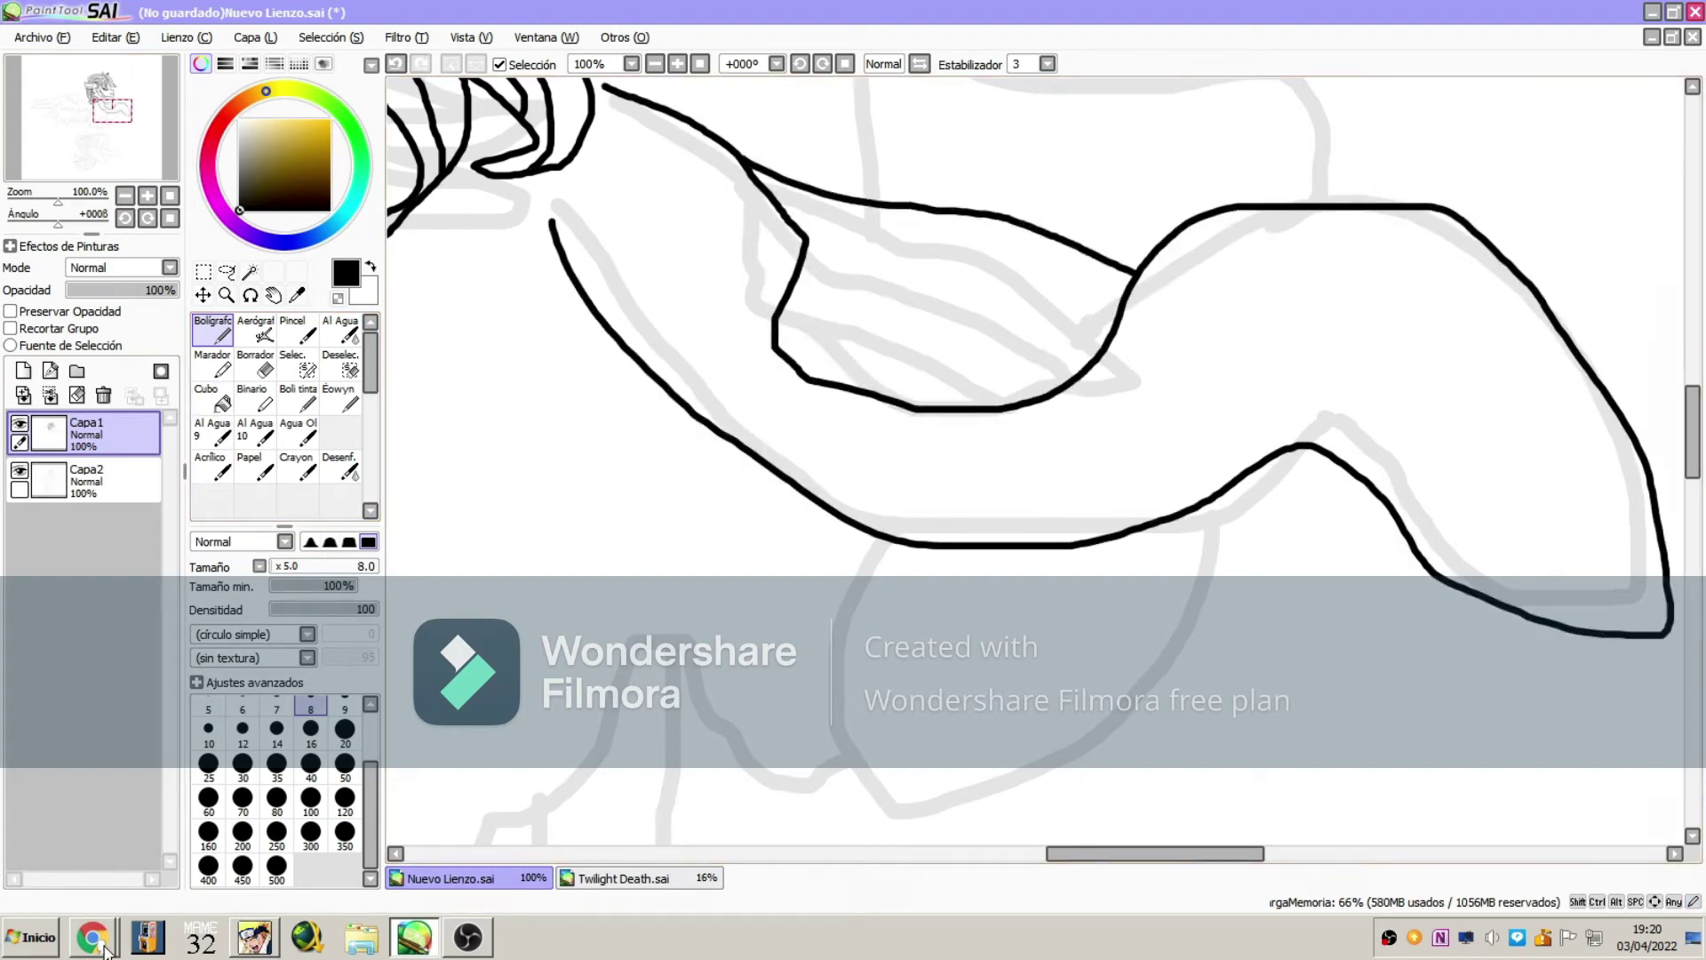
Switch to Chrome, start the "Mi mix" playlist on YouTube, adjust its volume and return to PaintTool SAI
left_click(104, 949)
left_click(1177, 401)
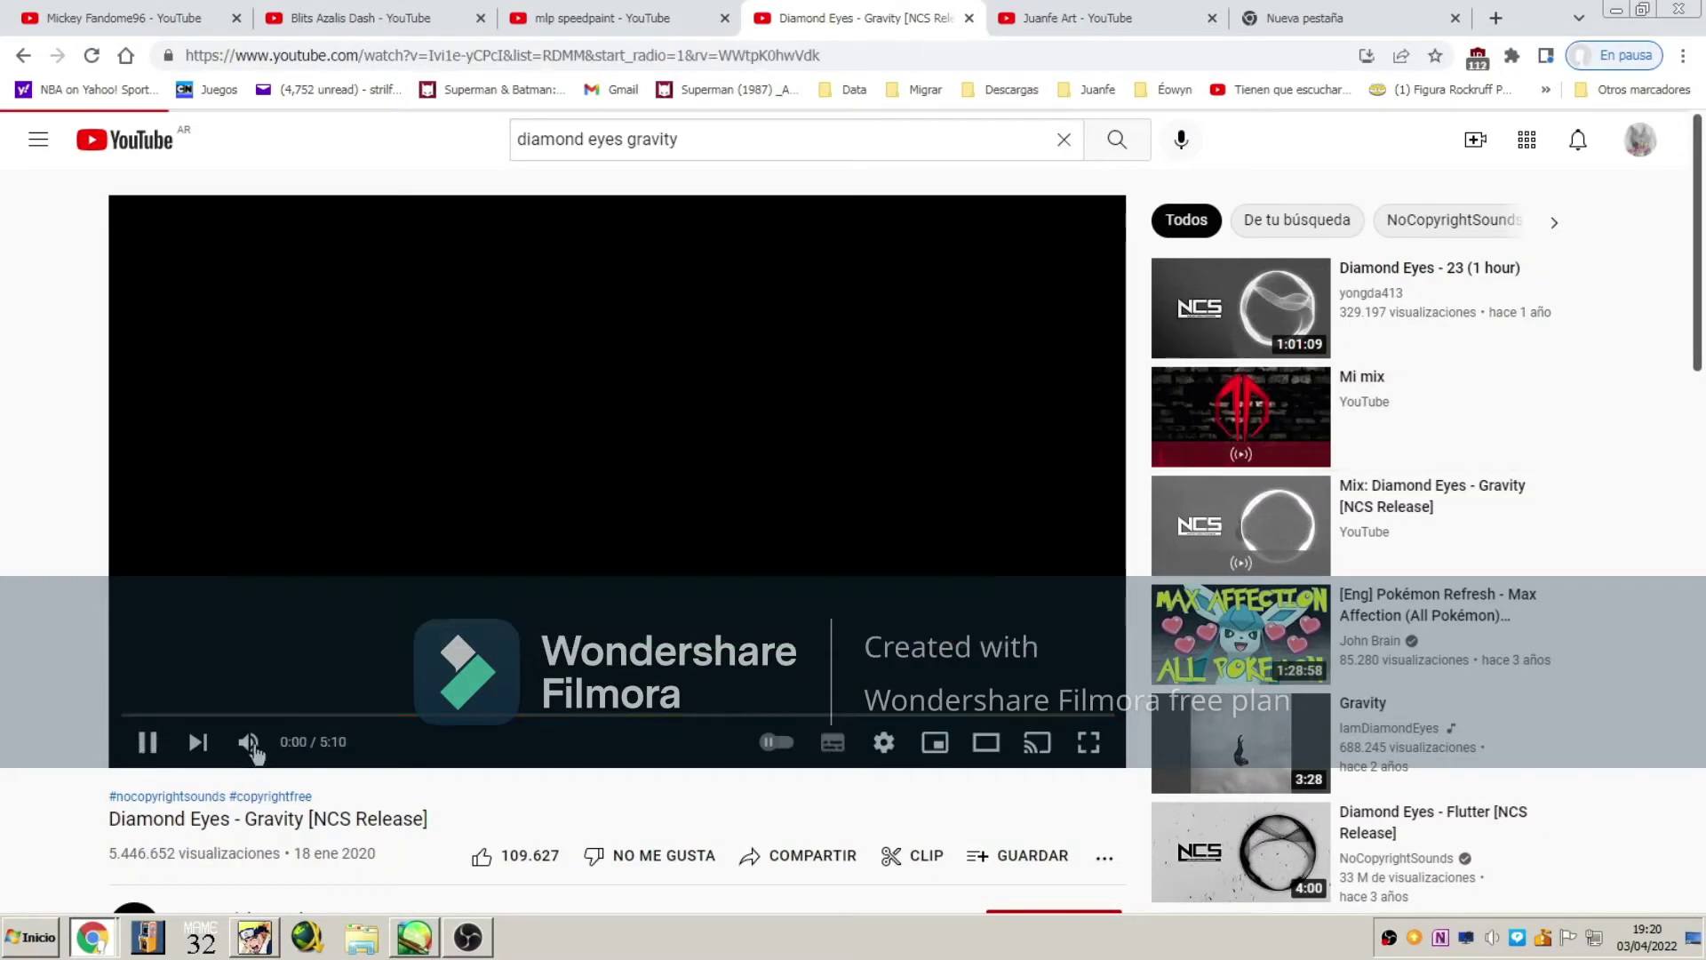
left_click_drag(358, 744, 382, 743)
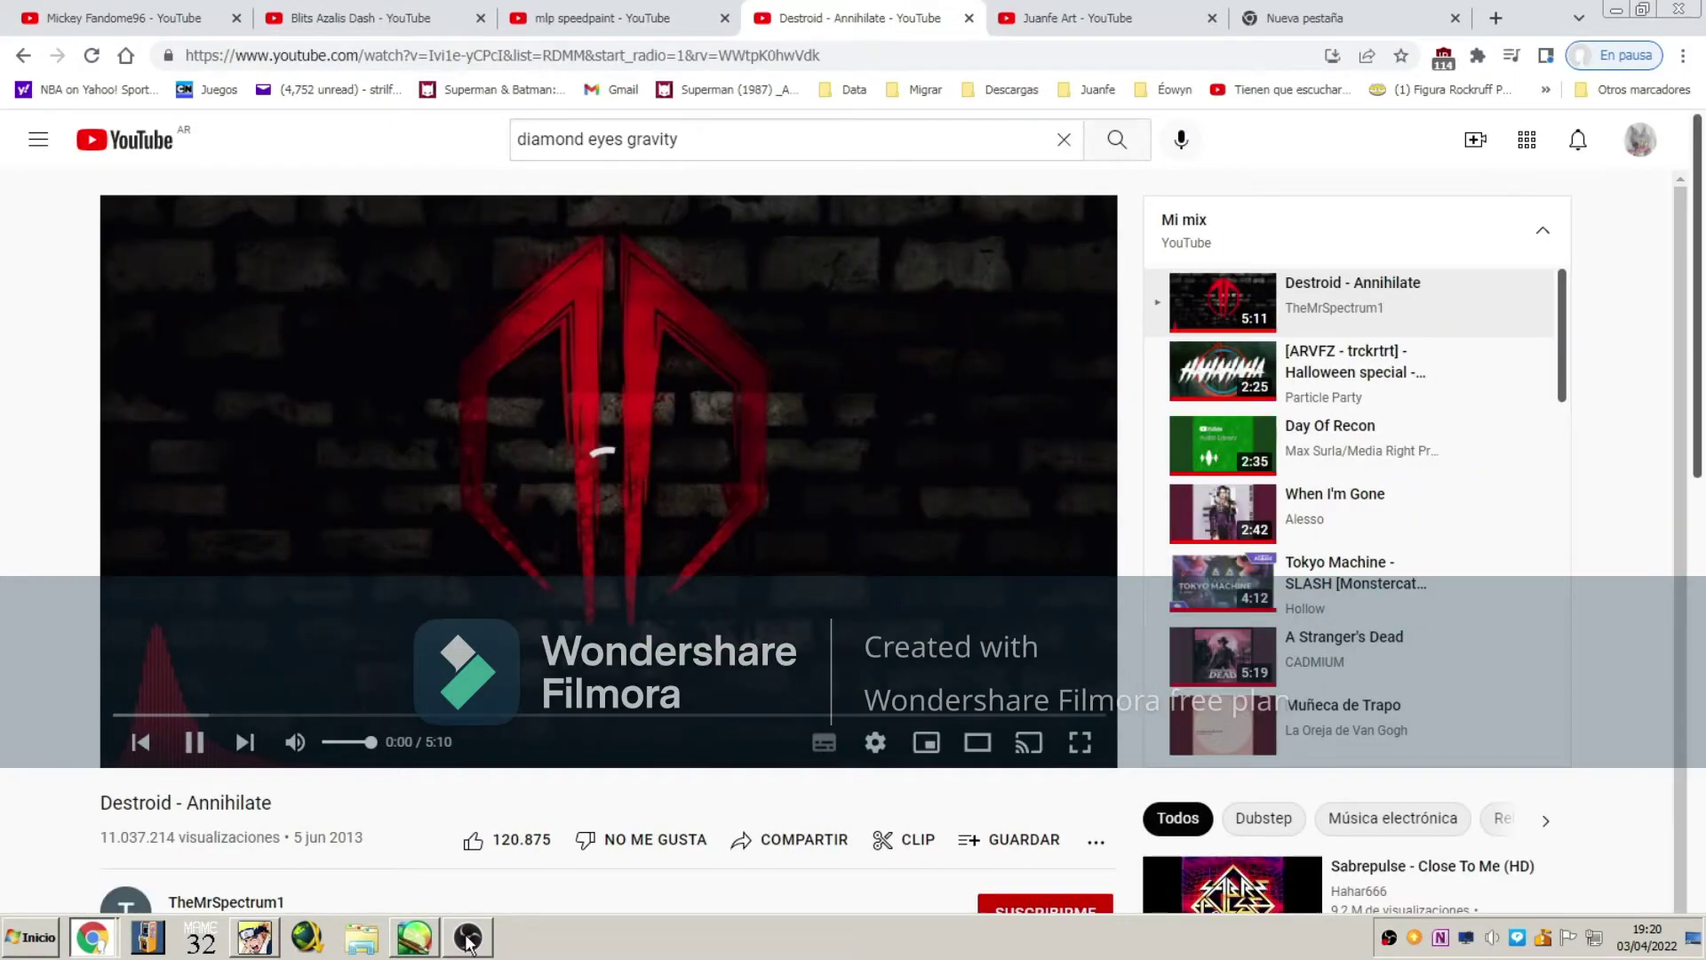
left_click(468, 938)
left_click(414, 937)
Ink the curved strip lines inside the shoulder opening
left_click_drag(751, 174, 1058, 278)
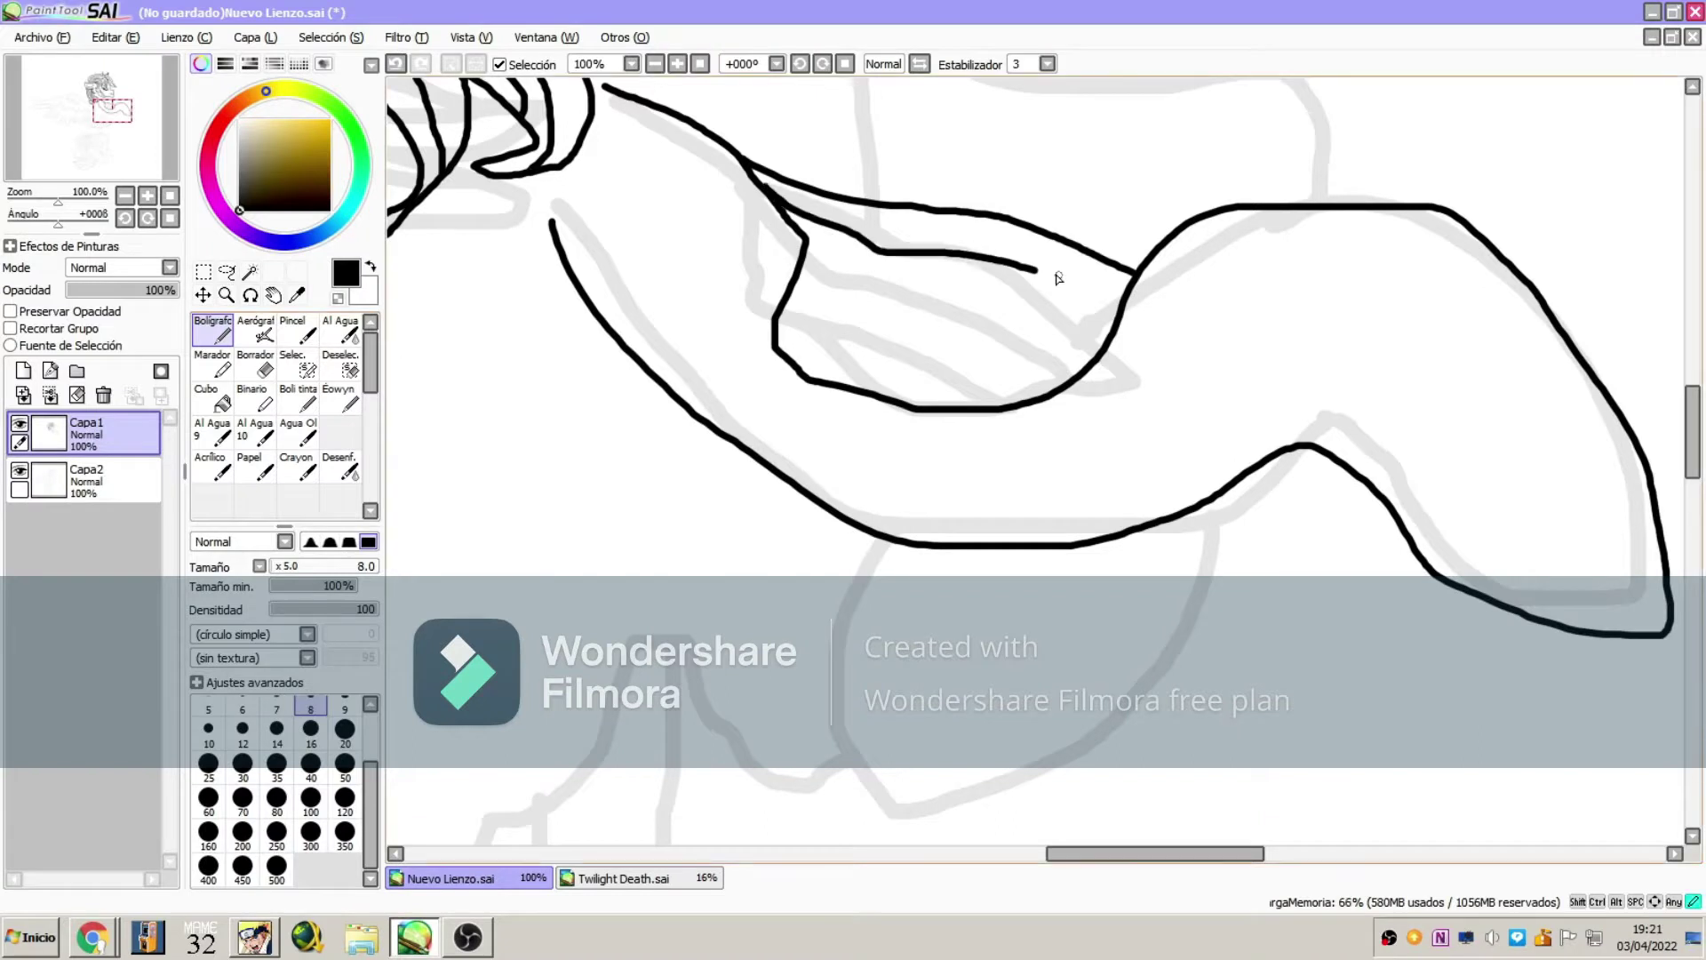
left_click_drag(805, 247, 994, 335)
left_click_drag(1002, 406, 785, 306)
Undo the neck line below the jaw and redraw it, continuing along the upper edge toward the raised foreleg
left_click(114, 103)
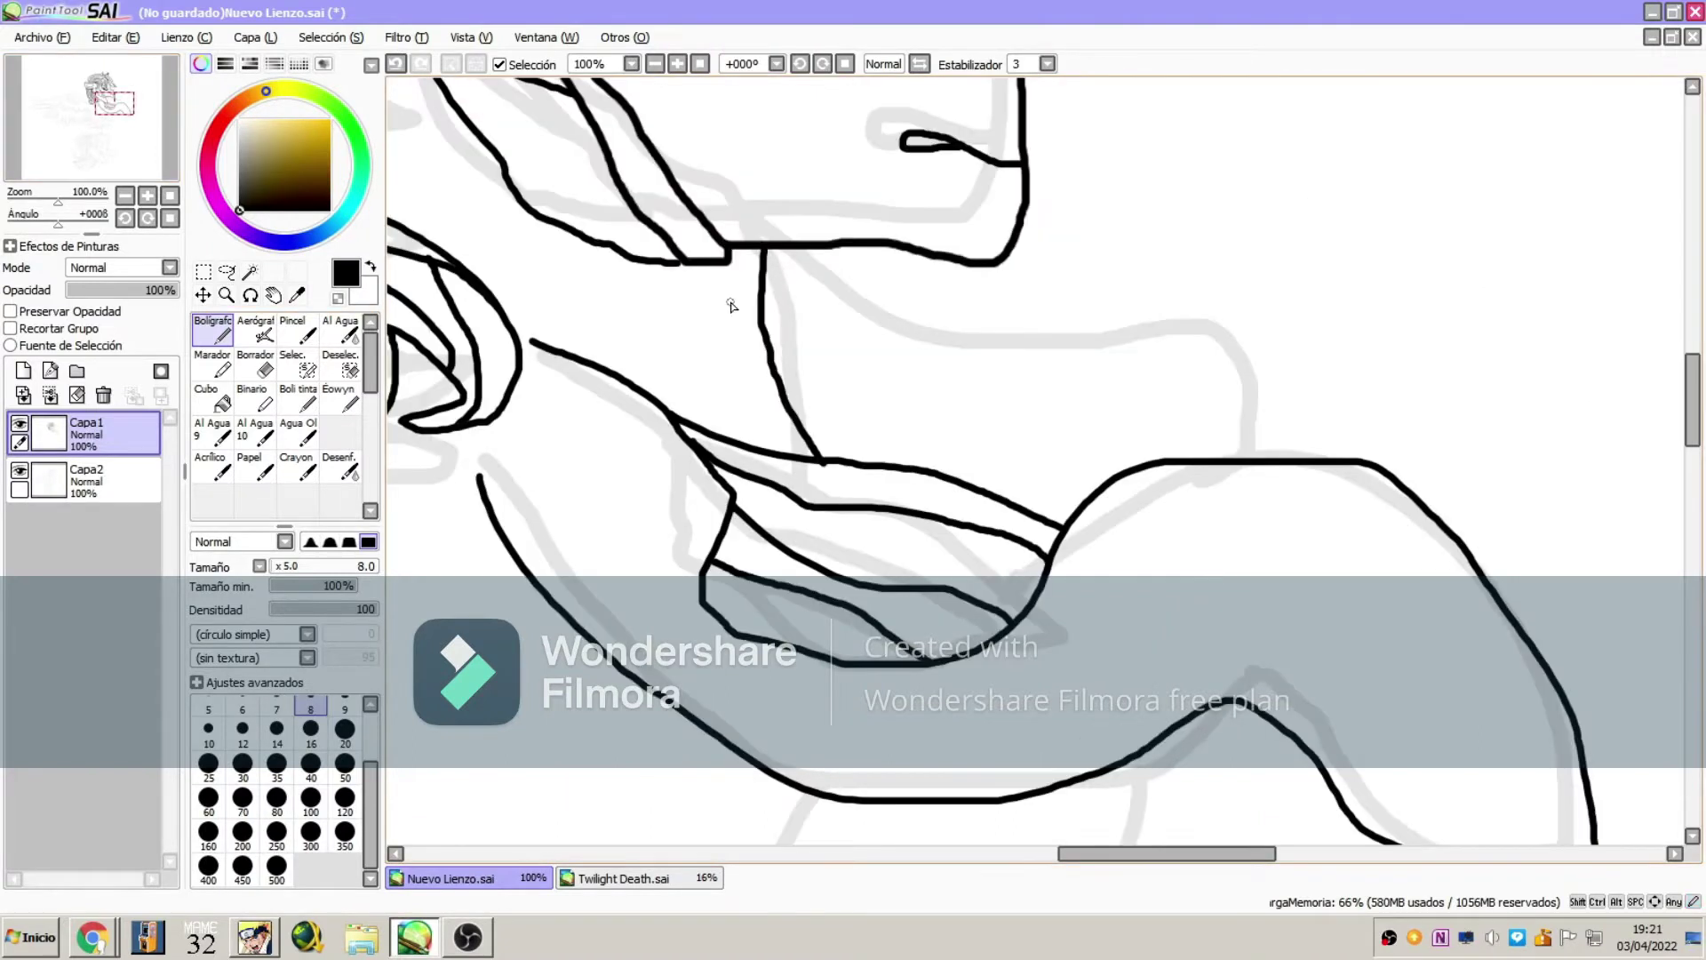
key("ctrl+z")
mouse_move(727, 250)
left_mouse_down()
mouse_move(746, 407)
mouse_move(1069, 422)
mouse_move(1246, 455)
left_mouse_up()
Ink the bent second foreleg and the ragged lower edge of the torn body
left_click_drag(134, 122, 135, 137)
mouse_move(924, 258)
left_mouse_down()
mouse_move(1005, 548)
mouse_move(1164, 153)
left_mouse_up()
left_click_drag(137, 121, 123, 121)
mouse_move(1206, 264)
left_mouse_down()
mouse_move(1231, 505)
mouse_move(885, 515)
mouse_move(622, 653)
mouse_move(610, 539)
left_mouse_up()
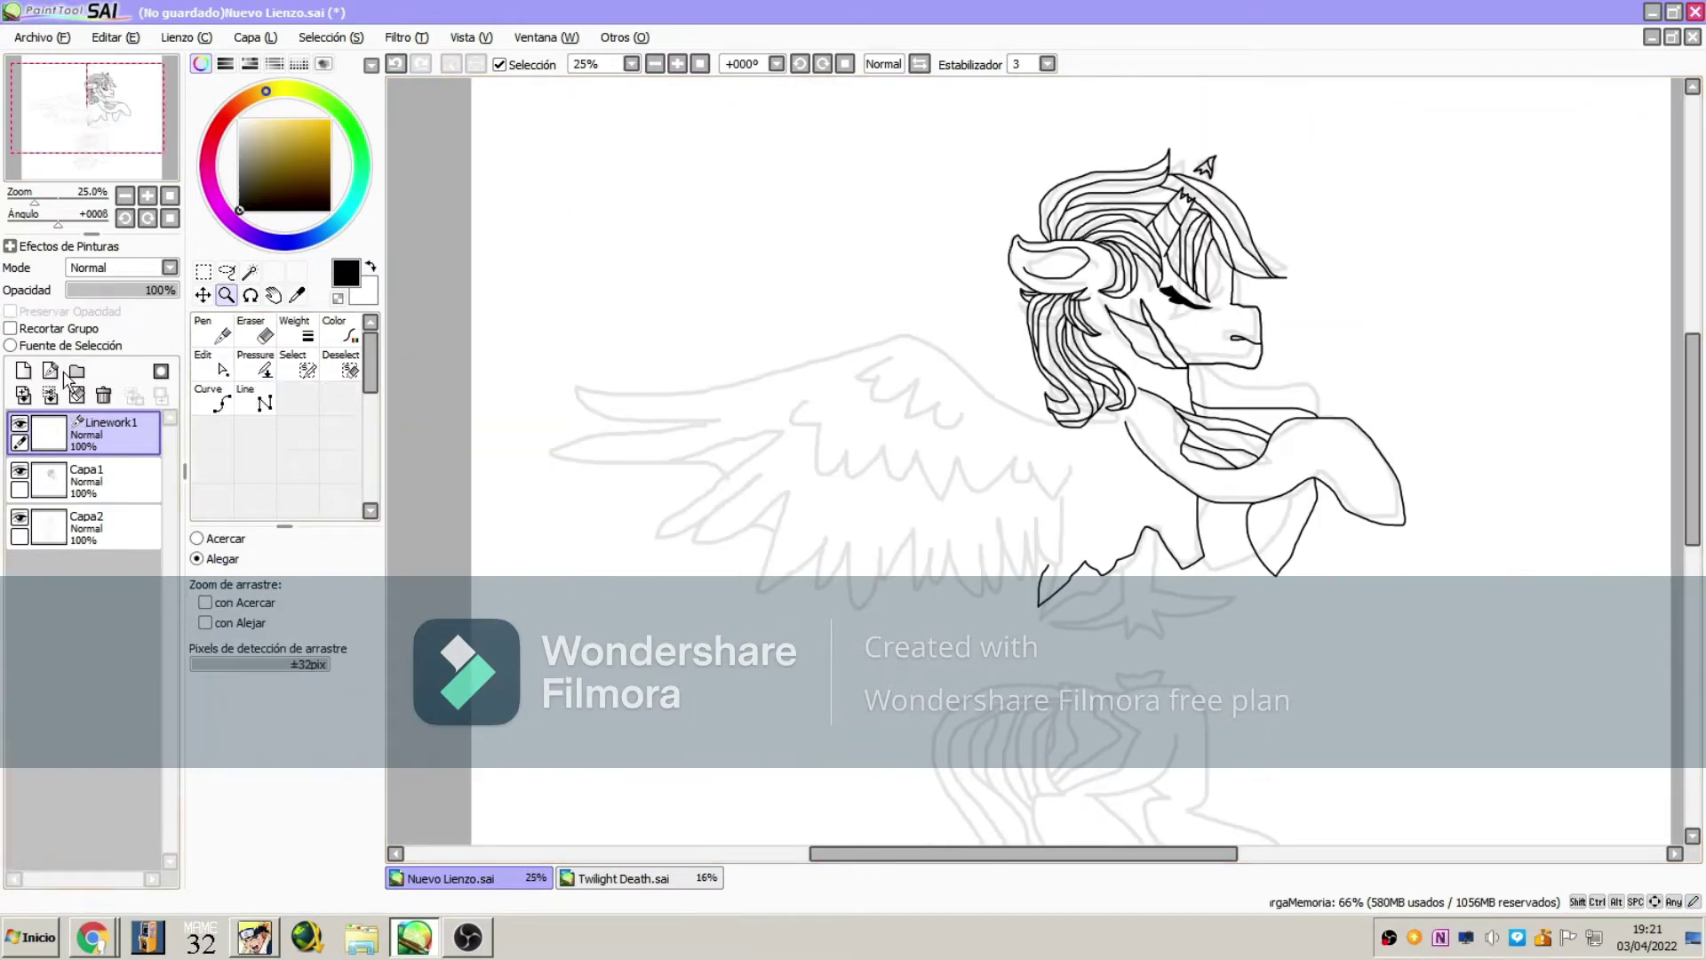
Ink the wing's upper edge and outer feathers with size 8 curves, adjusting a control point at a feather tip
left_click(311, 781)
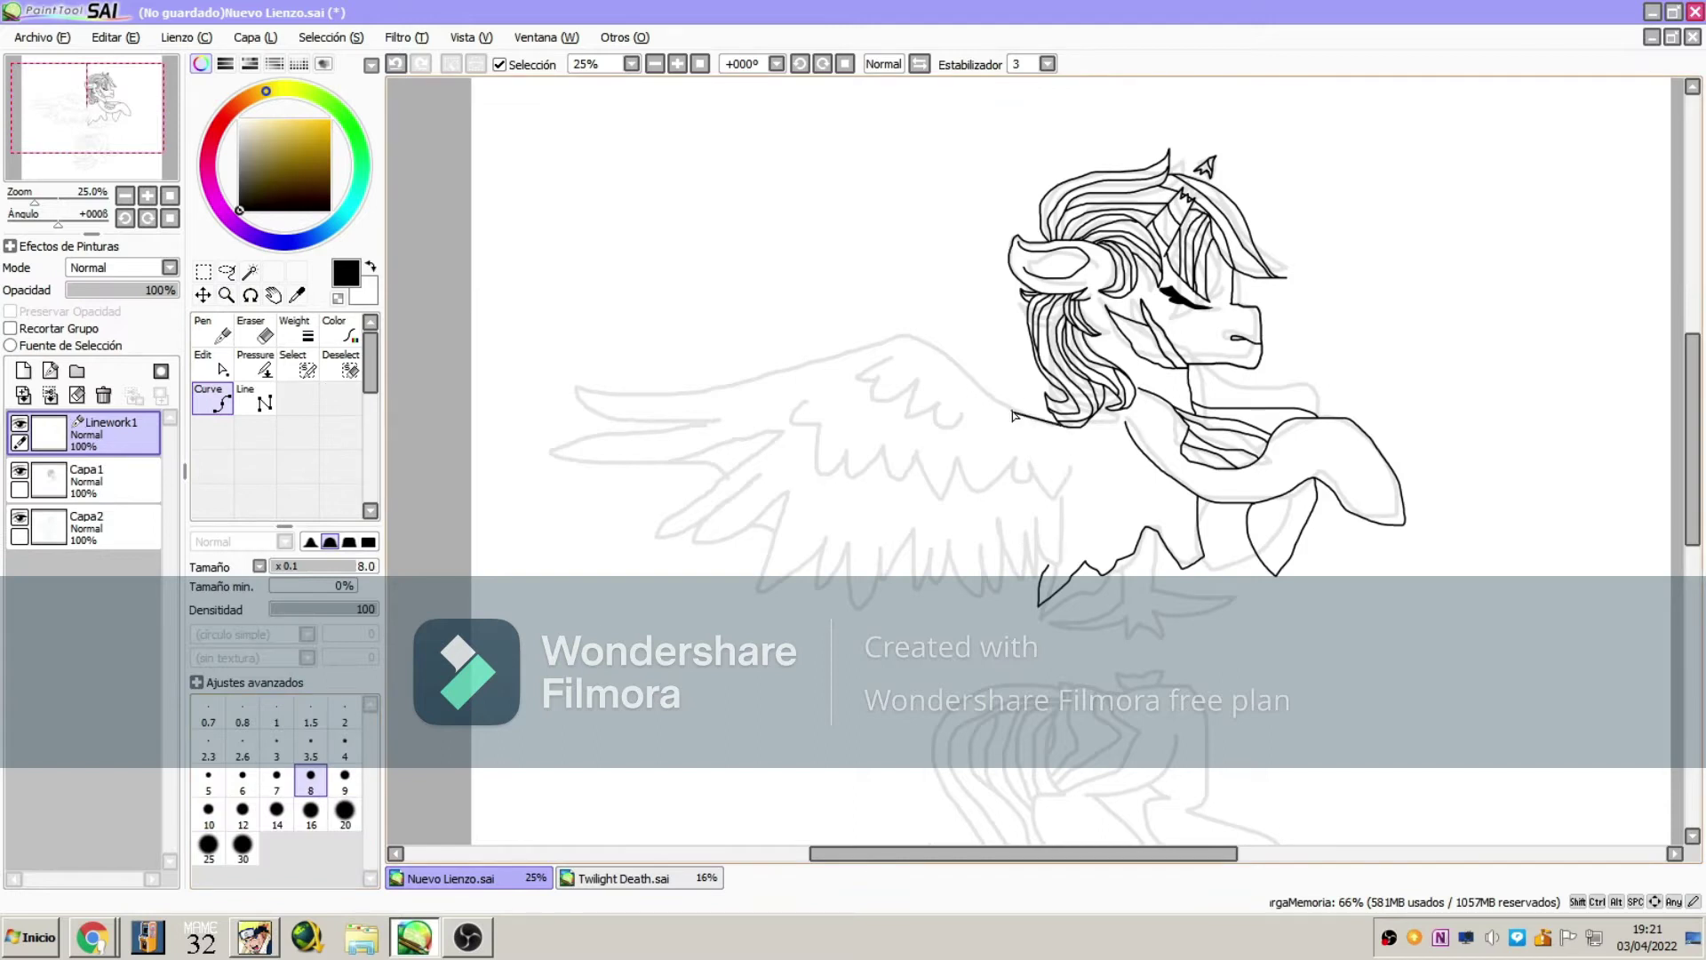
left_click(628, 396)
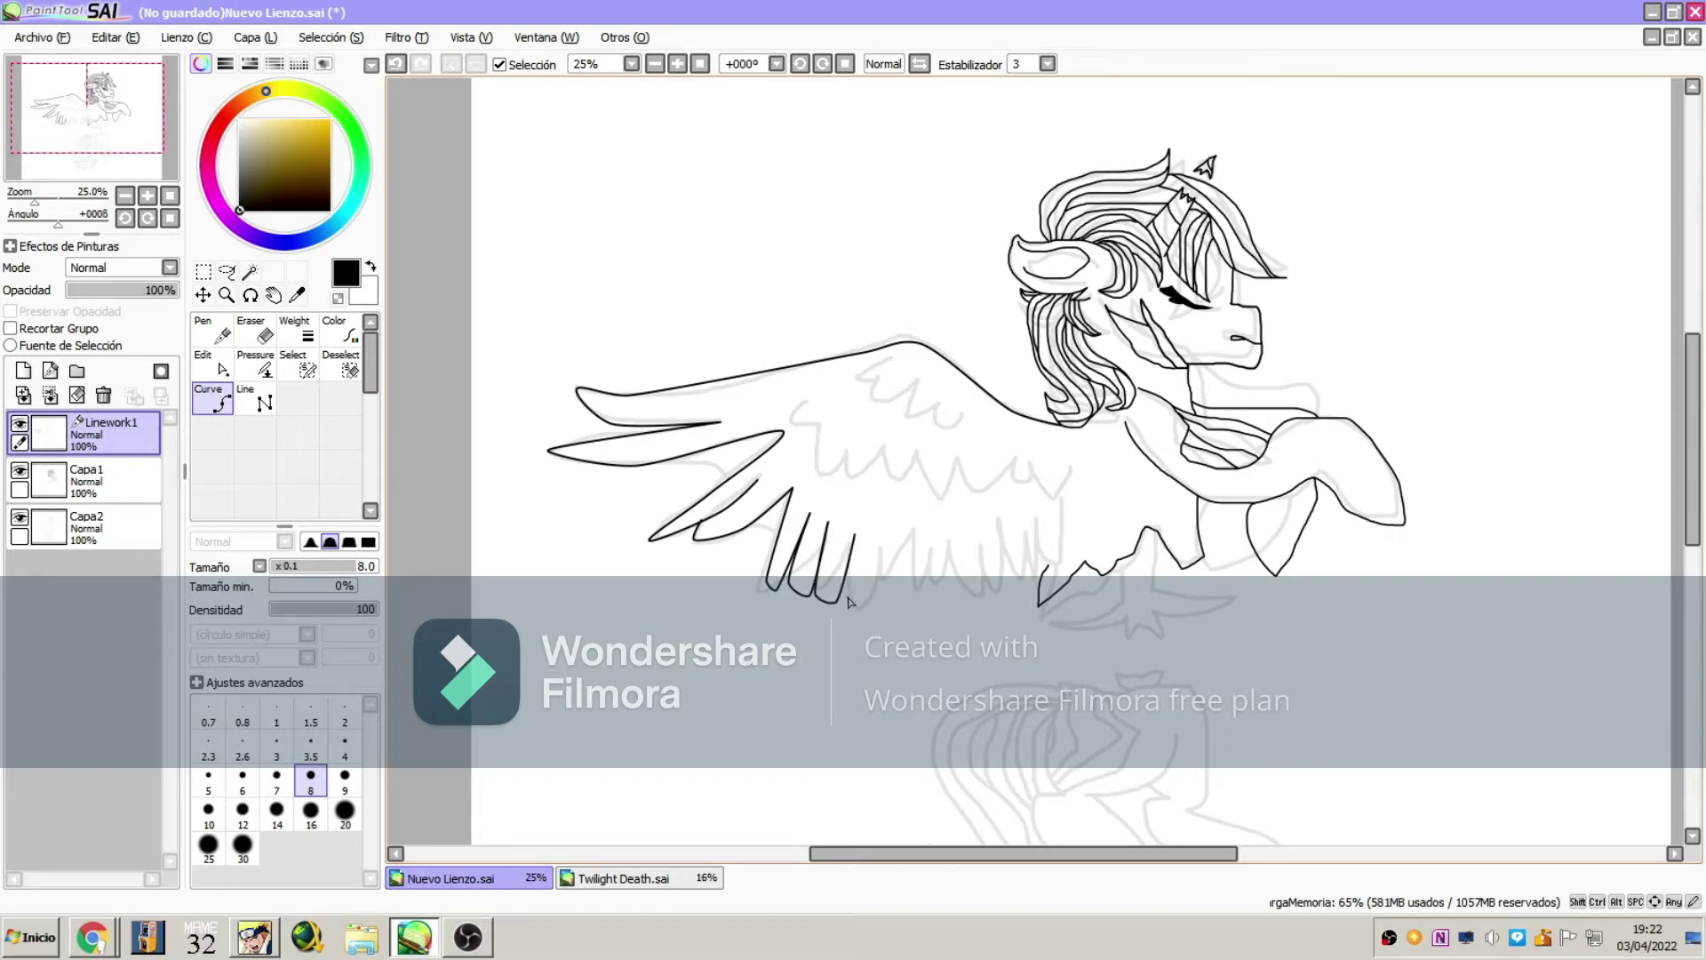
left_click(216, 365)
left_click_drag(840, 602, 842, 600)
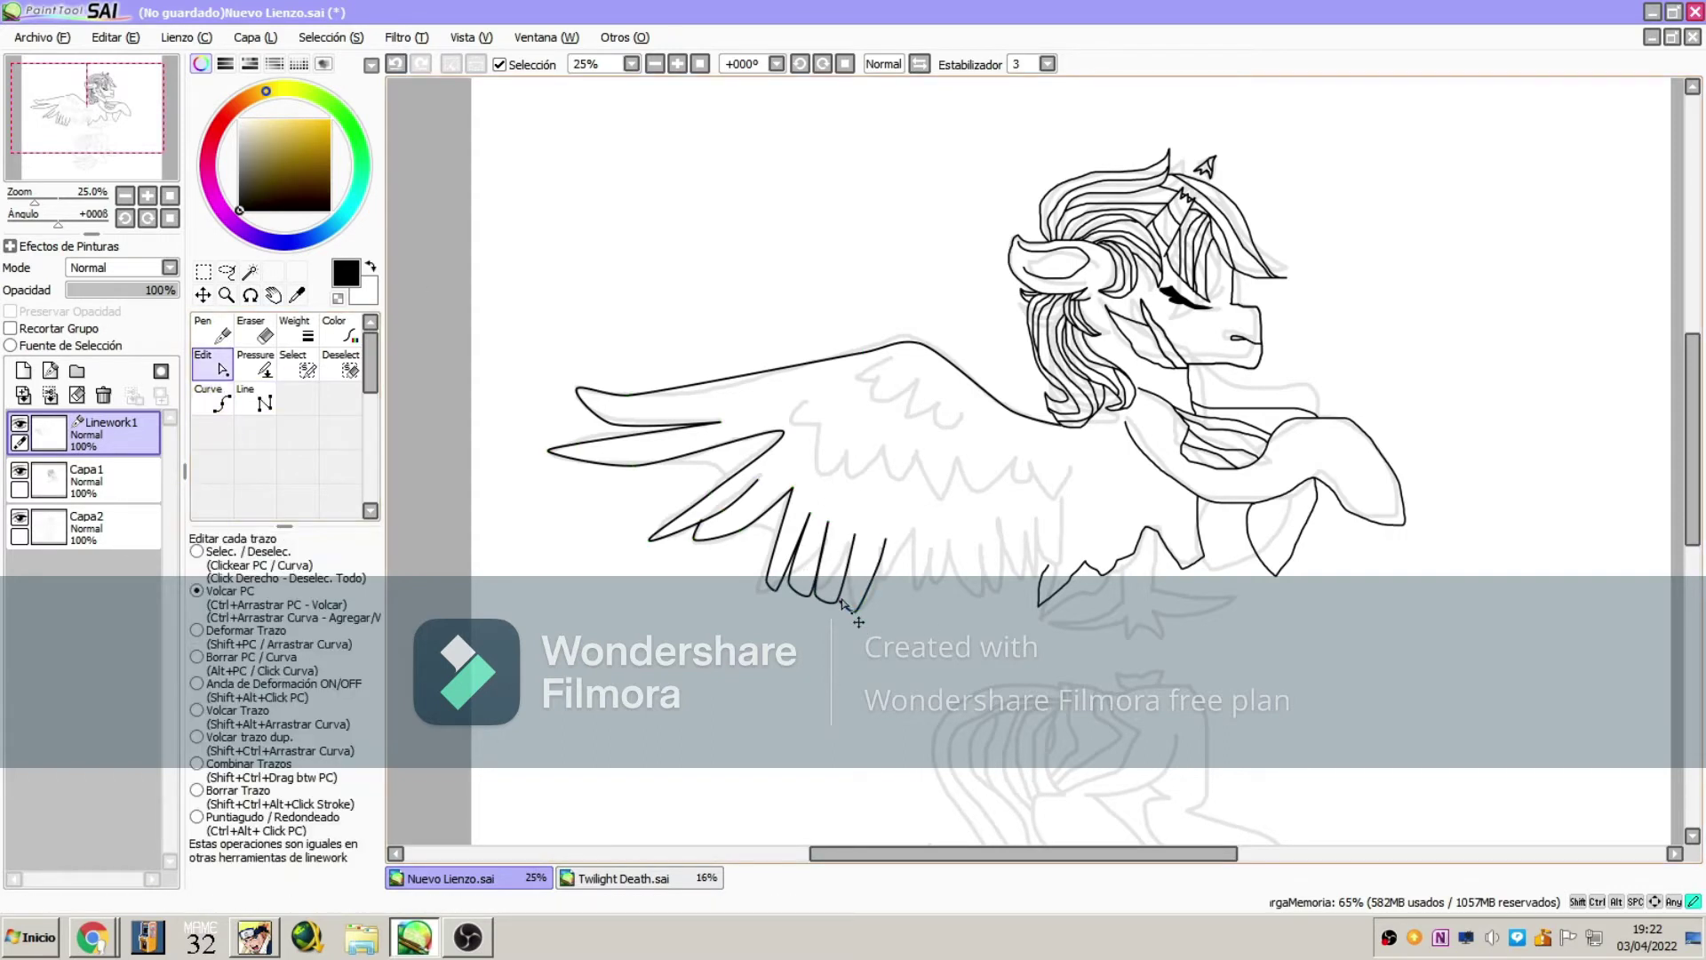
Ink the ragged lower feather edge from the finished feathers to the torn body with the size 8 Pen
left_click(226, 295)
left_click(199, 539)
double_click(1065, 555)
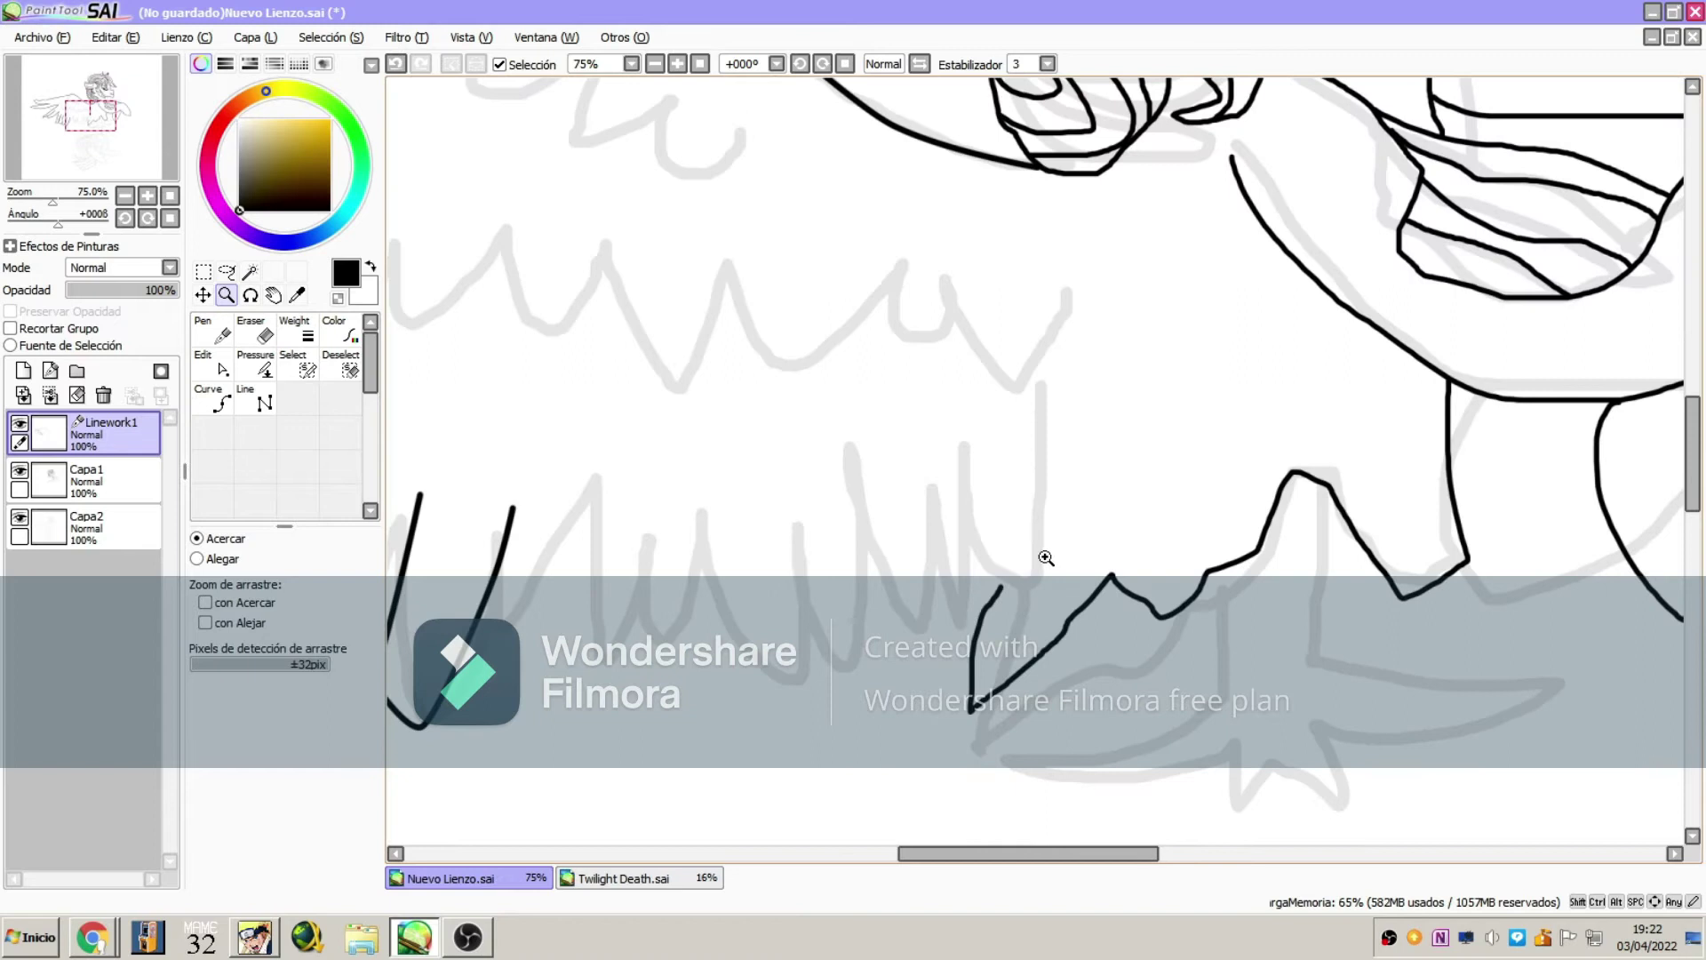
left_click_drag(94, 122, 90, 122)
left_click(215, 366)
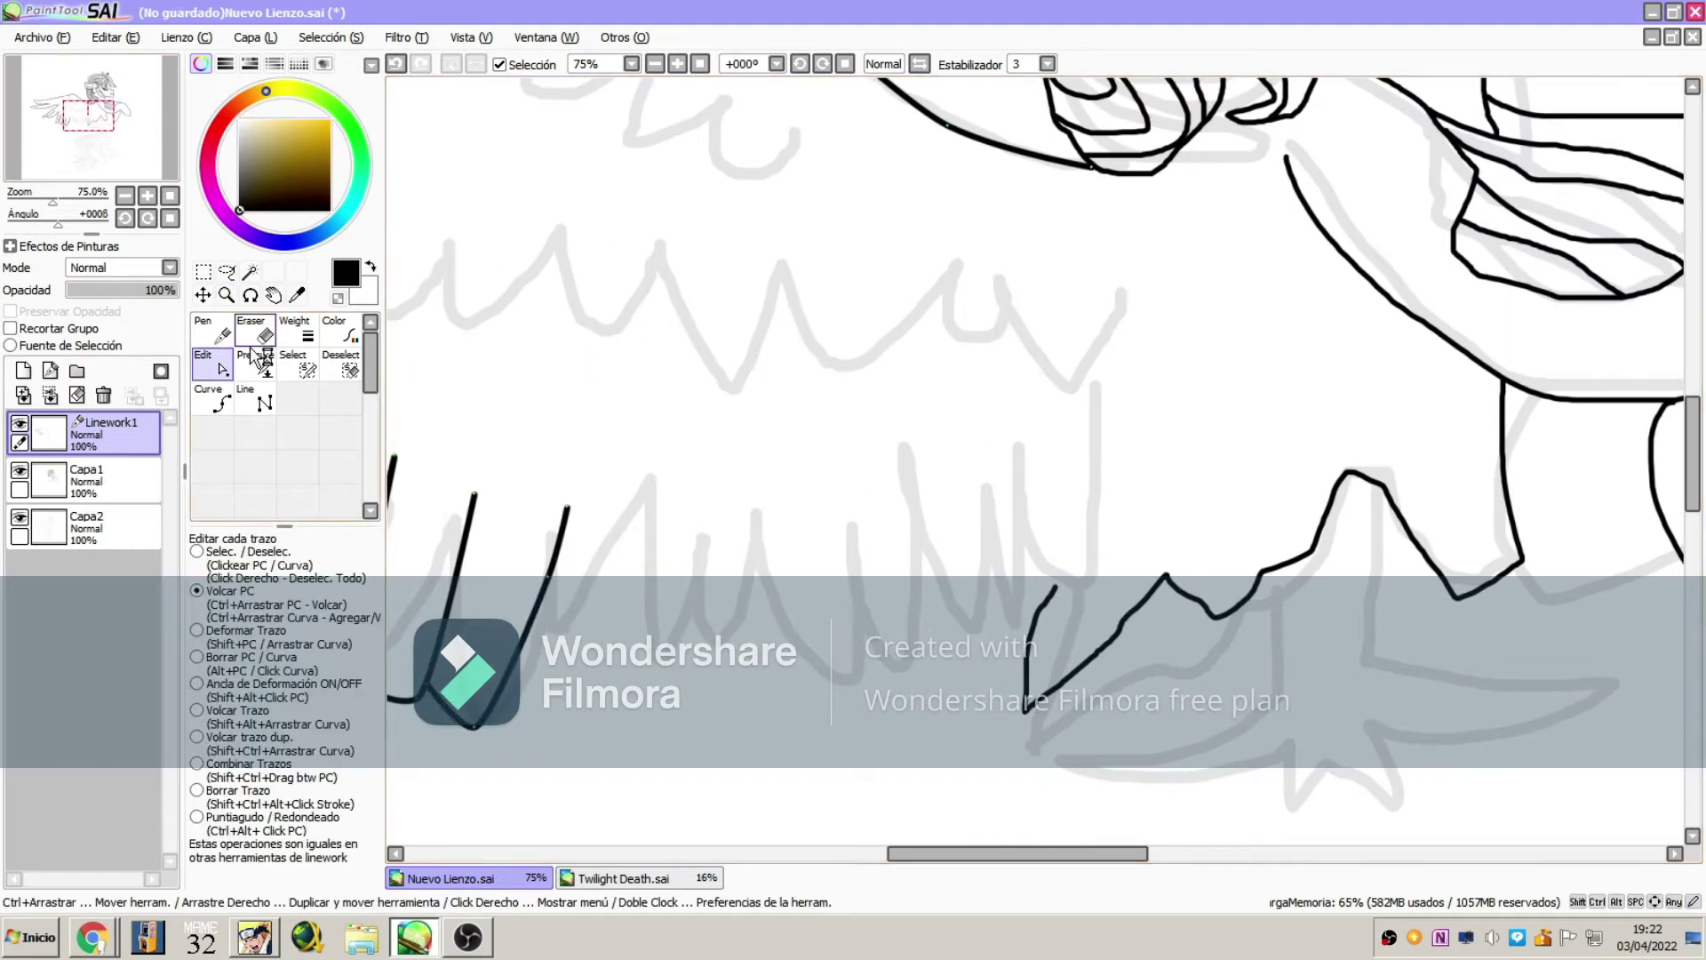
left_click(217, 332)
left_click(312, 782)
left_click_drag(540, 638, 613, 540)
left_click_drag(733, 684, 1127, 522)
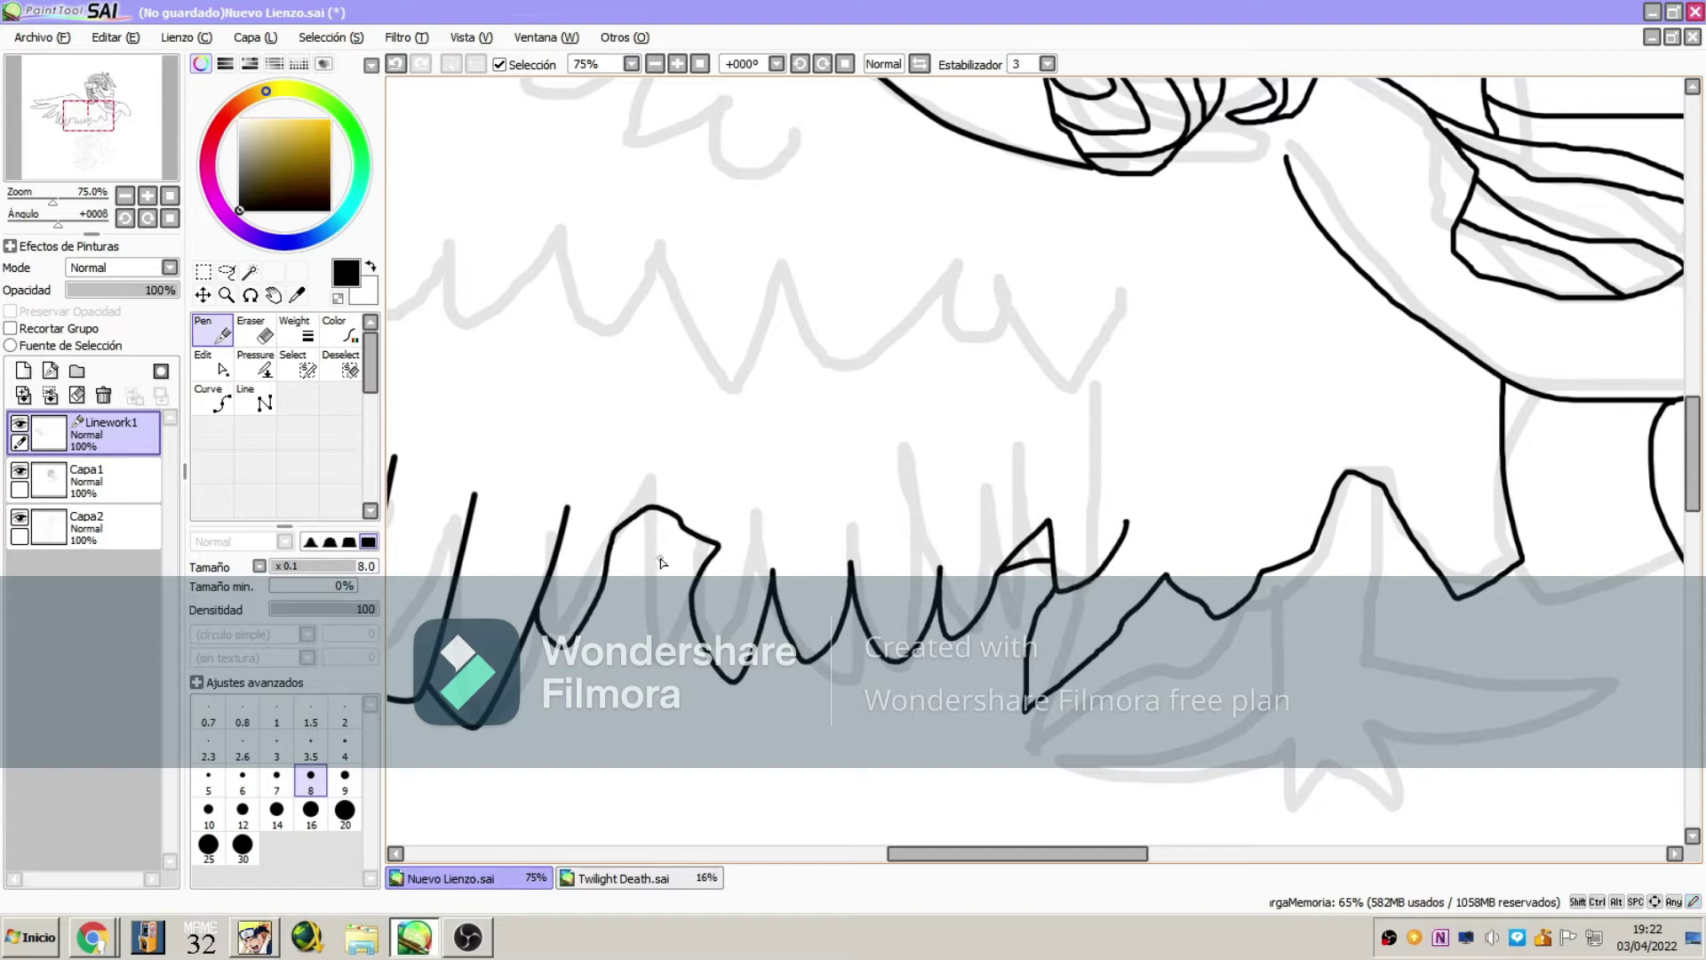
Ink the small feather mark inside the wing's upper bend with the Pen and undo the last stroke
left_click(226, 295)
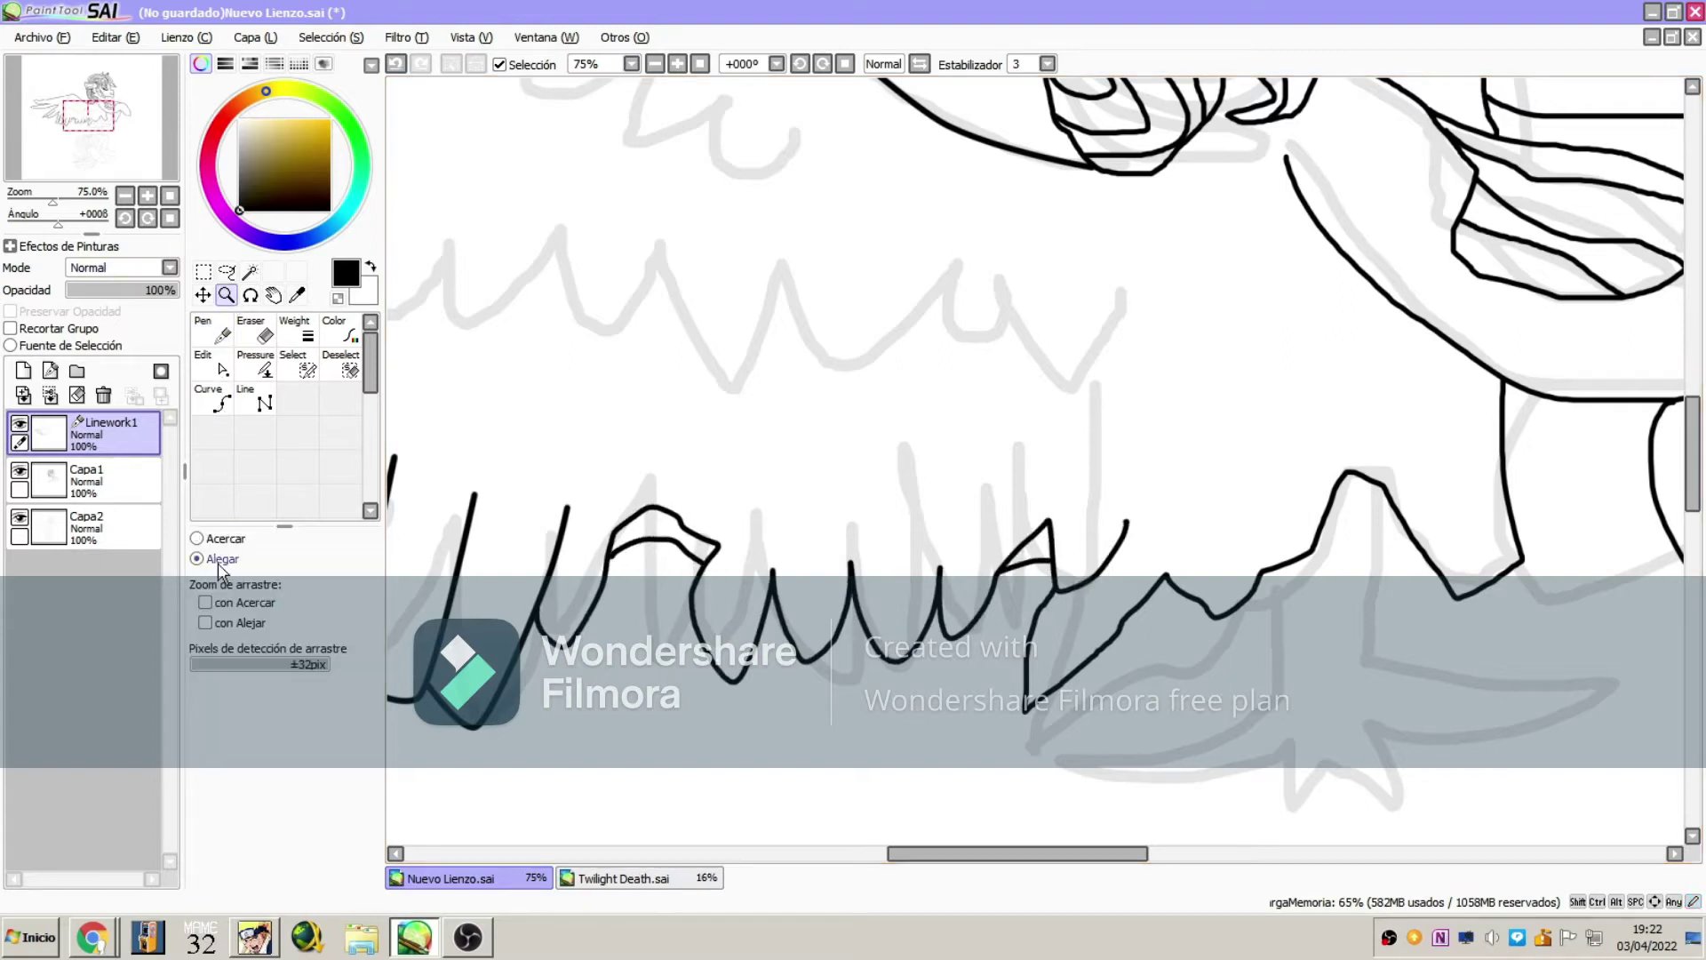
left_click(217, 561)
left_click(874, 533)
left_click(874, 533)
left_click(874, 533)
left_click(214, 330)
left_click_drag(788, 349, 799, 353)
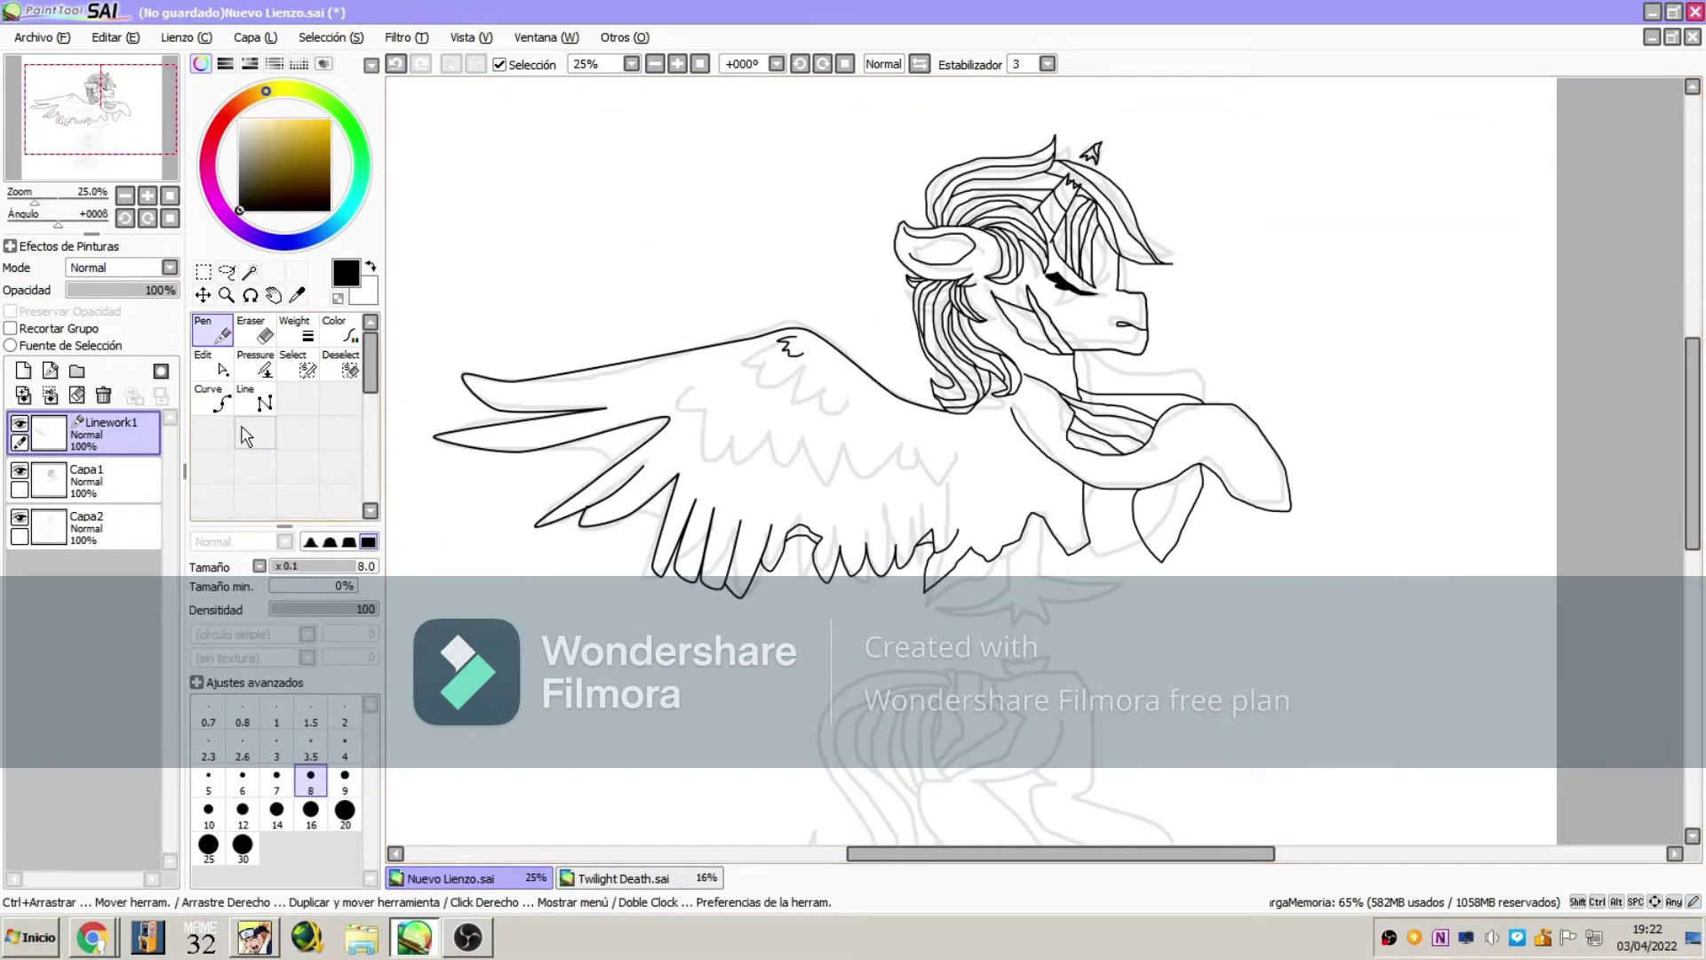
left_click(217, 401)
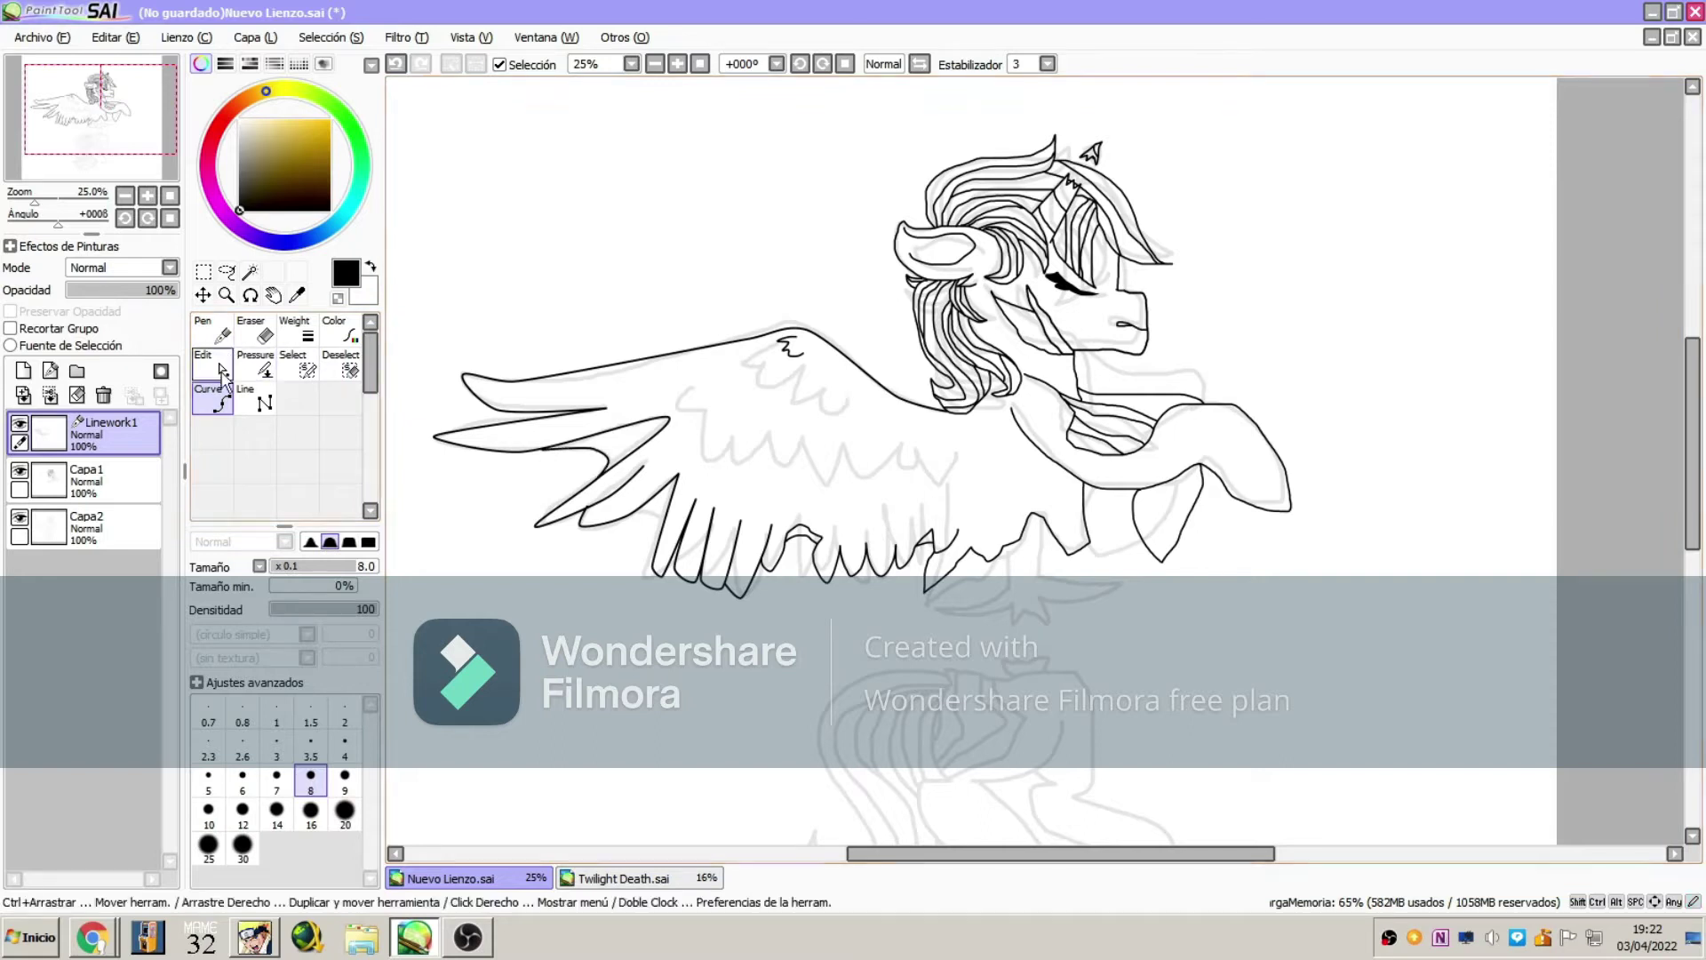
left_click(213, 332)
left_click(126, 43)
left_click(131, 59)
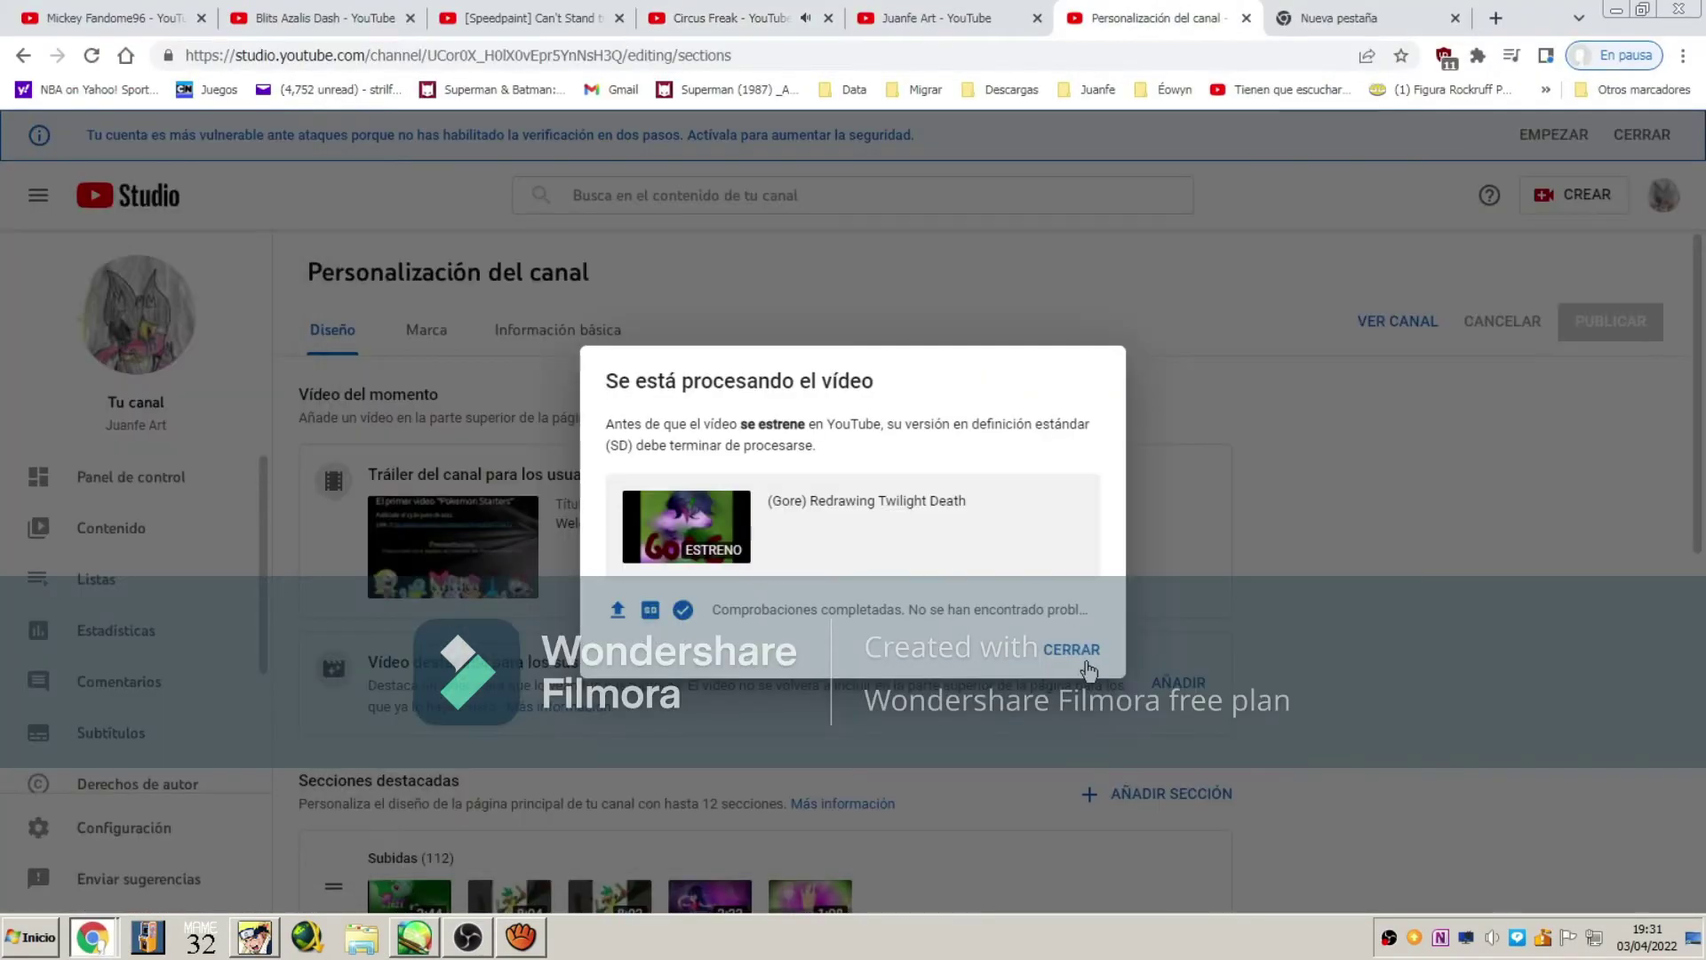
In Chrome, dismiss the video-processing dialog in YouTube Studio and close the channel customization tab
left_click(1079, 653)
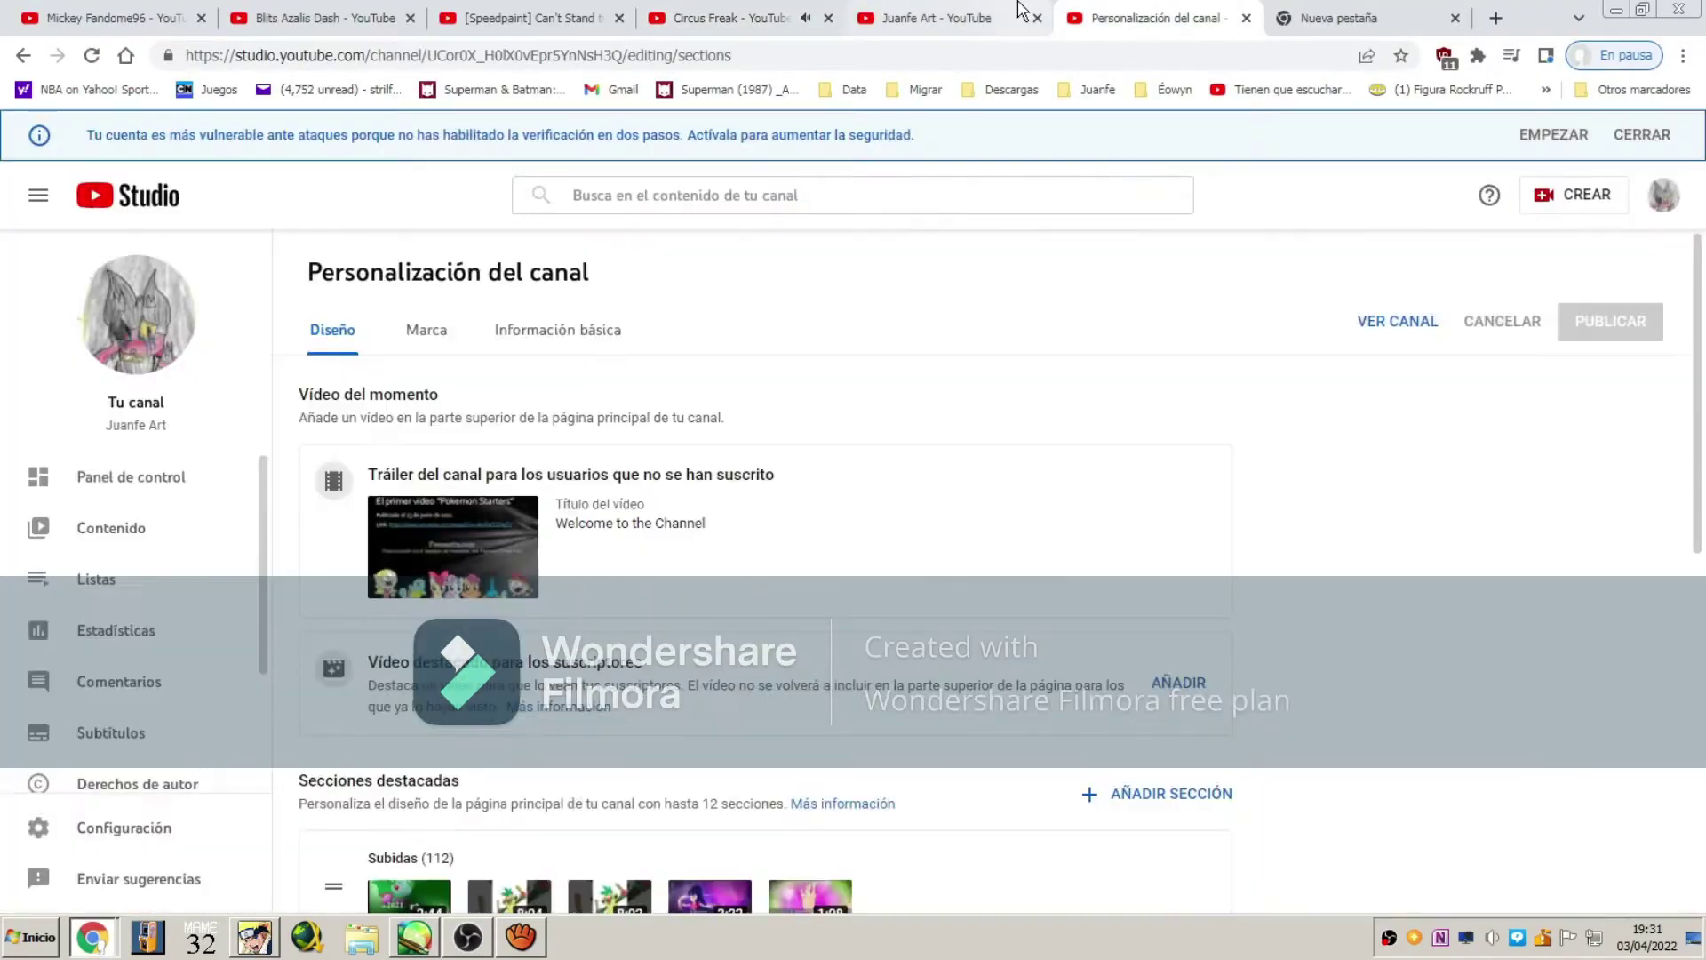
left_click(1020, 14)
left_click(1244, 17)
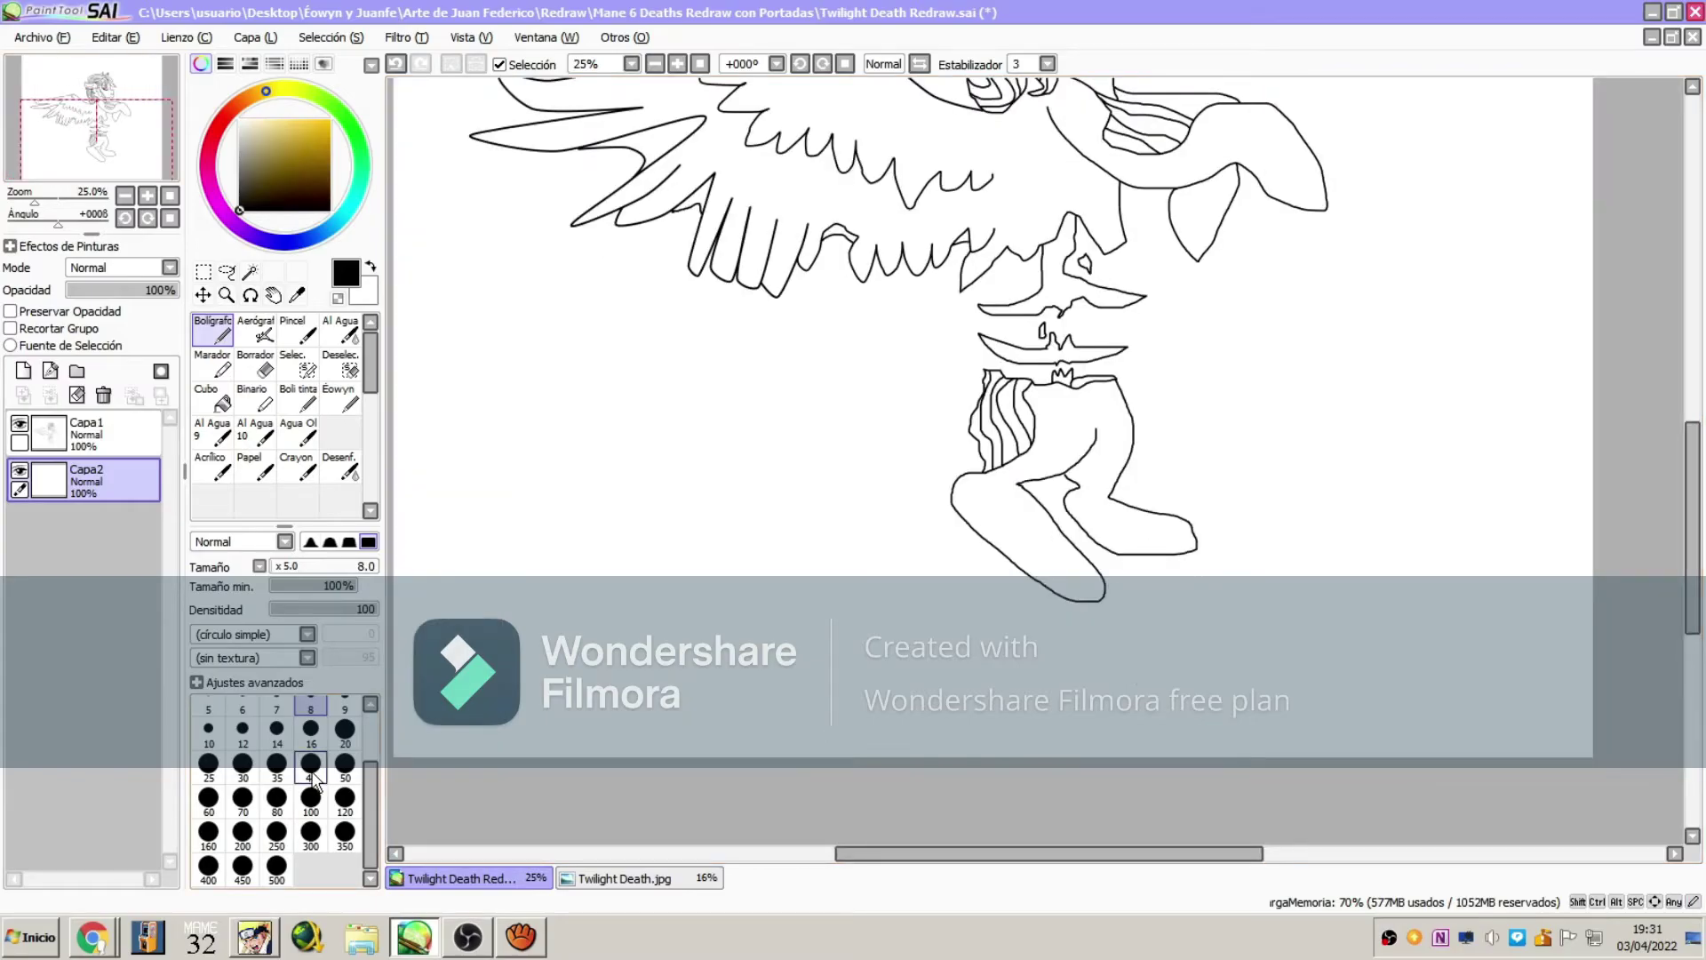
In PaintTool SAI, sketch the flowing striped tail behind the hindquarters on Capa2 with a size 40 pen
left_click(311, 764)
mouse_move(988, 373)
left_mouse_down()
mouse_move(876, 524)
mouse_move(821, 560)
mouse_move(947, 560)
mouse_move(982, 380)
mouse_move(840, 604)
left_mouse_up()
mouse_move(994, 582)
left_mouse_down()
mouse_move(963, 391)
mouse_move(956, 612)
left_mouse_up()
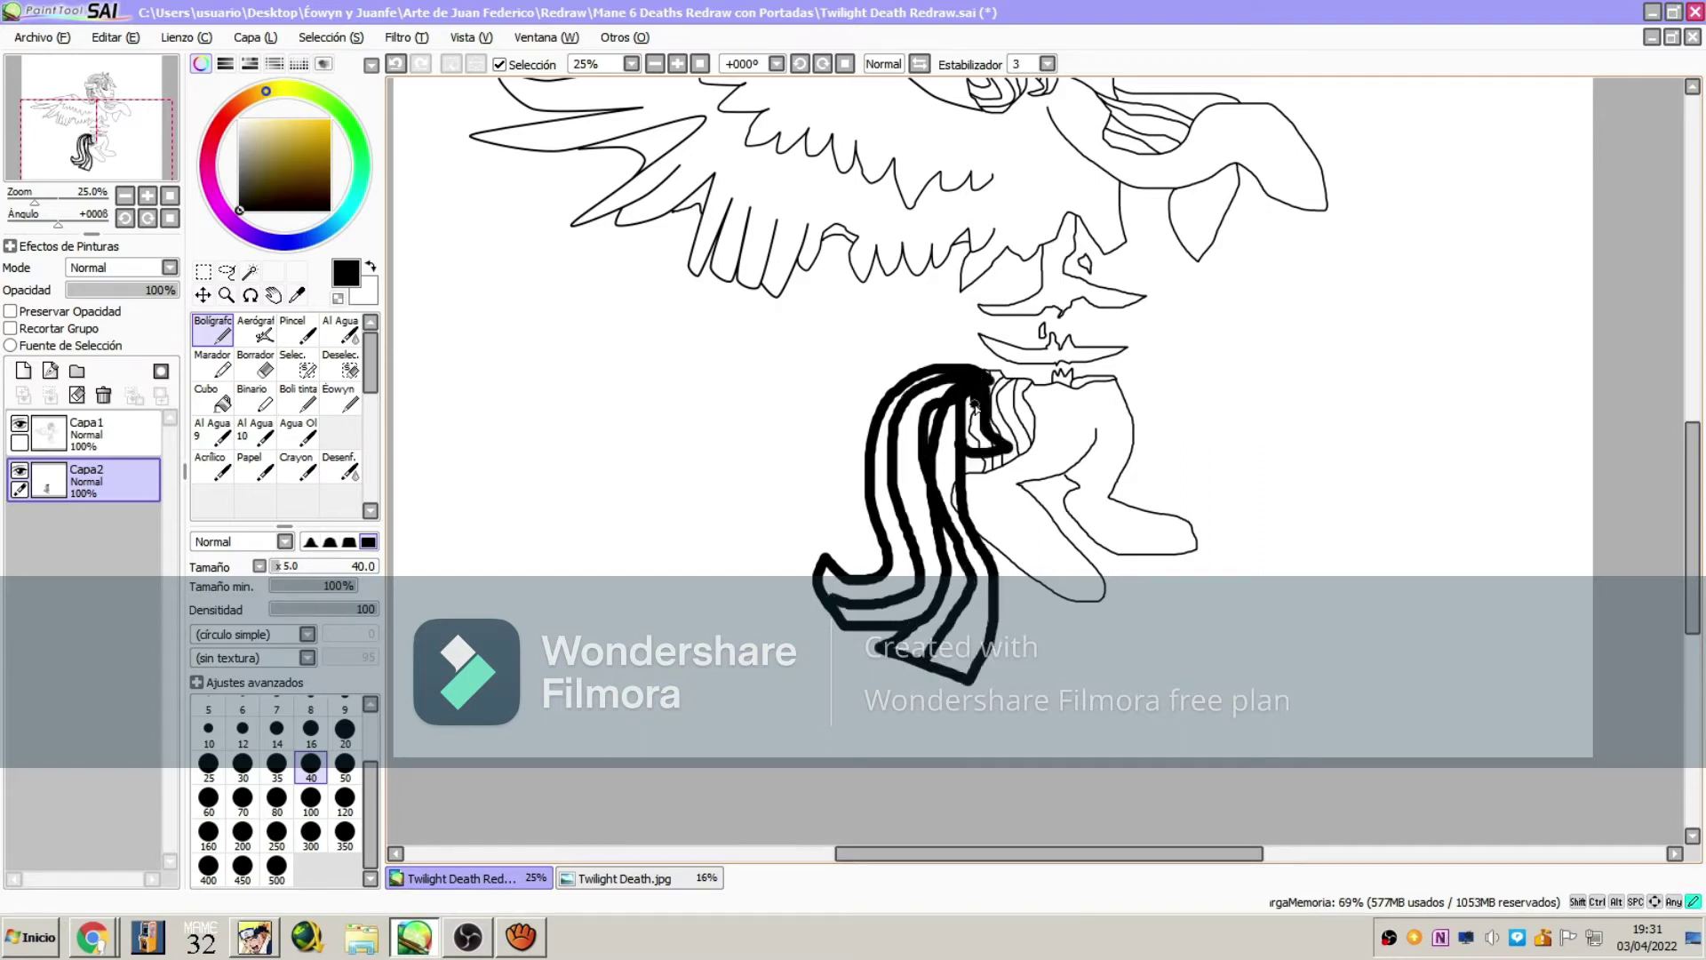
key("e")
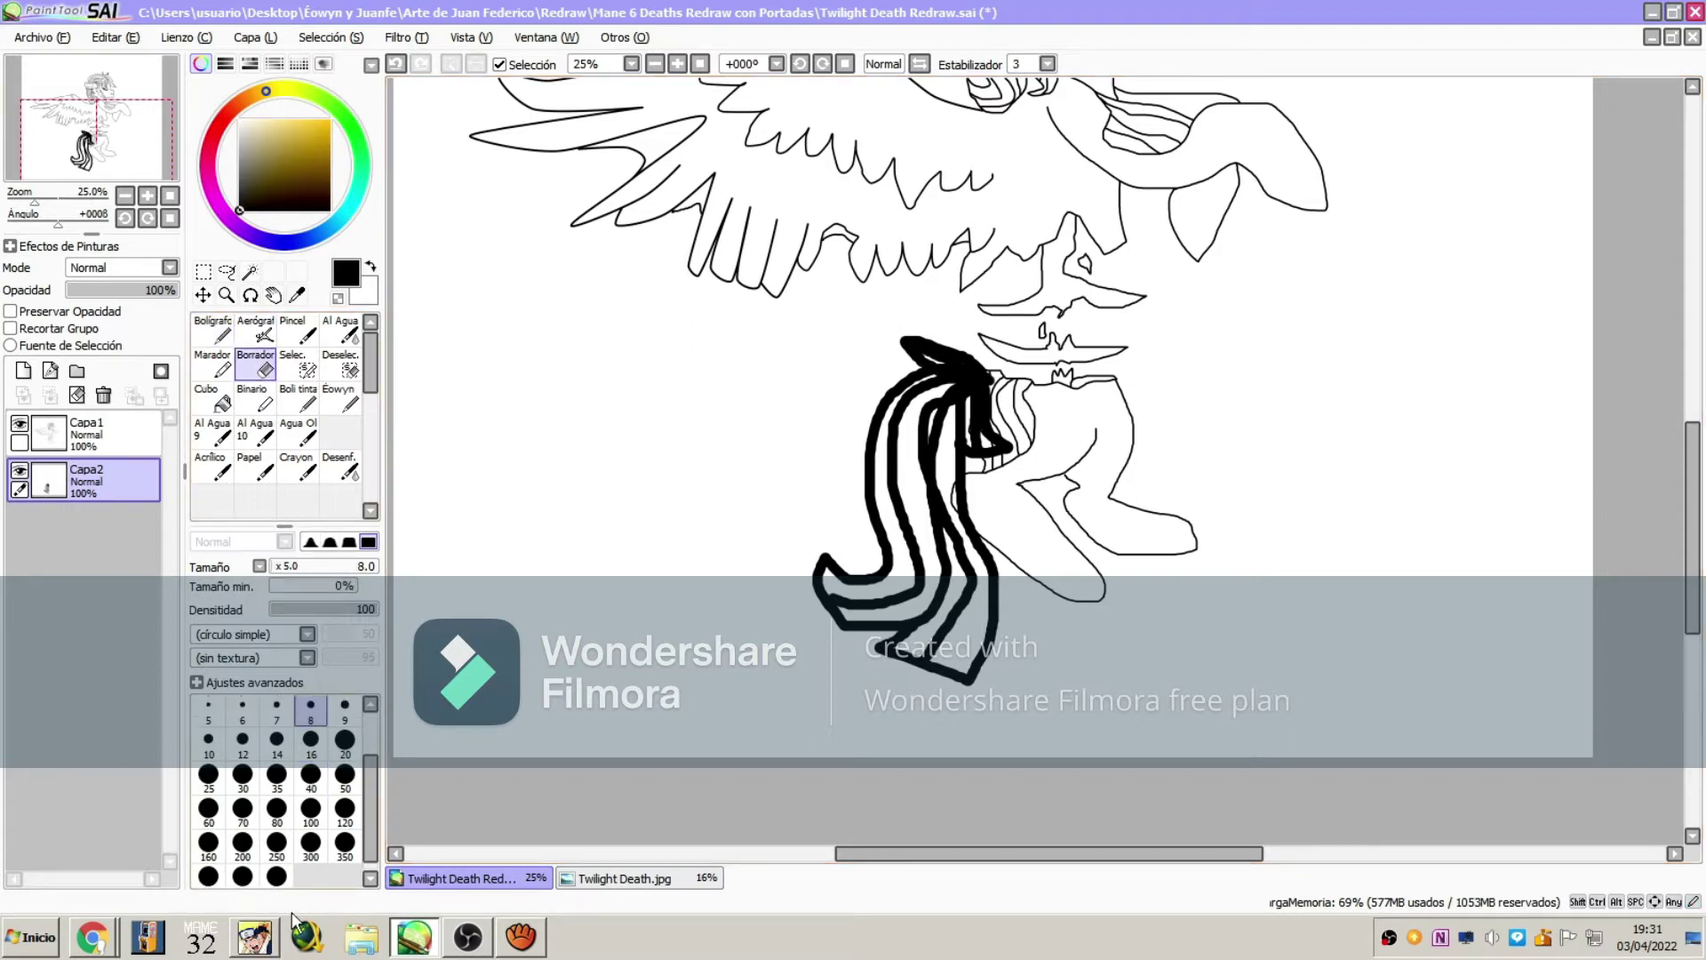
Transform the tail sketch, rotating and widening it and moving it into place behind the rump
left_click(255, 37)
left_click(331, 388)
left_click_drag(800, 320, 786, 331)
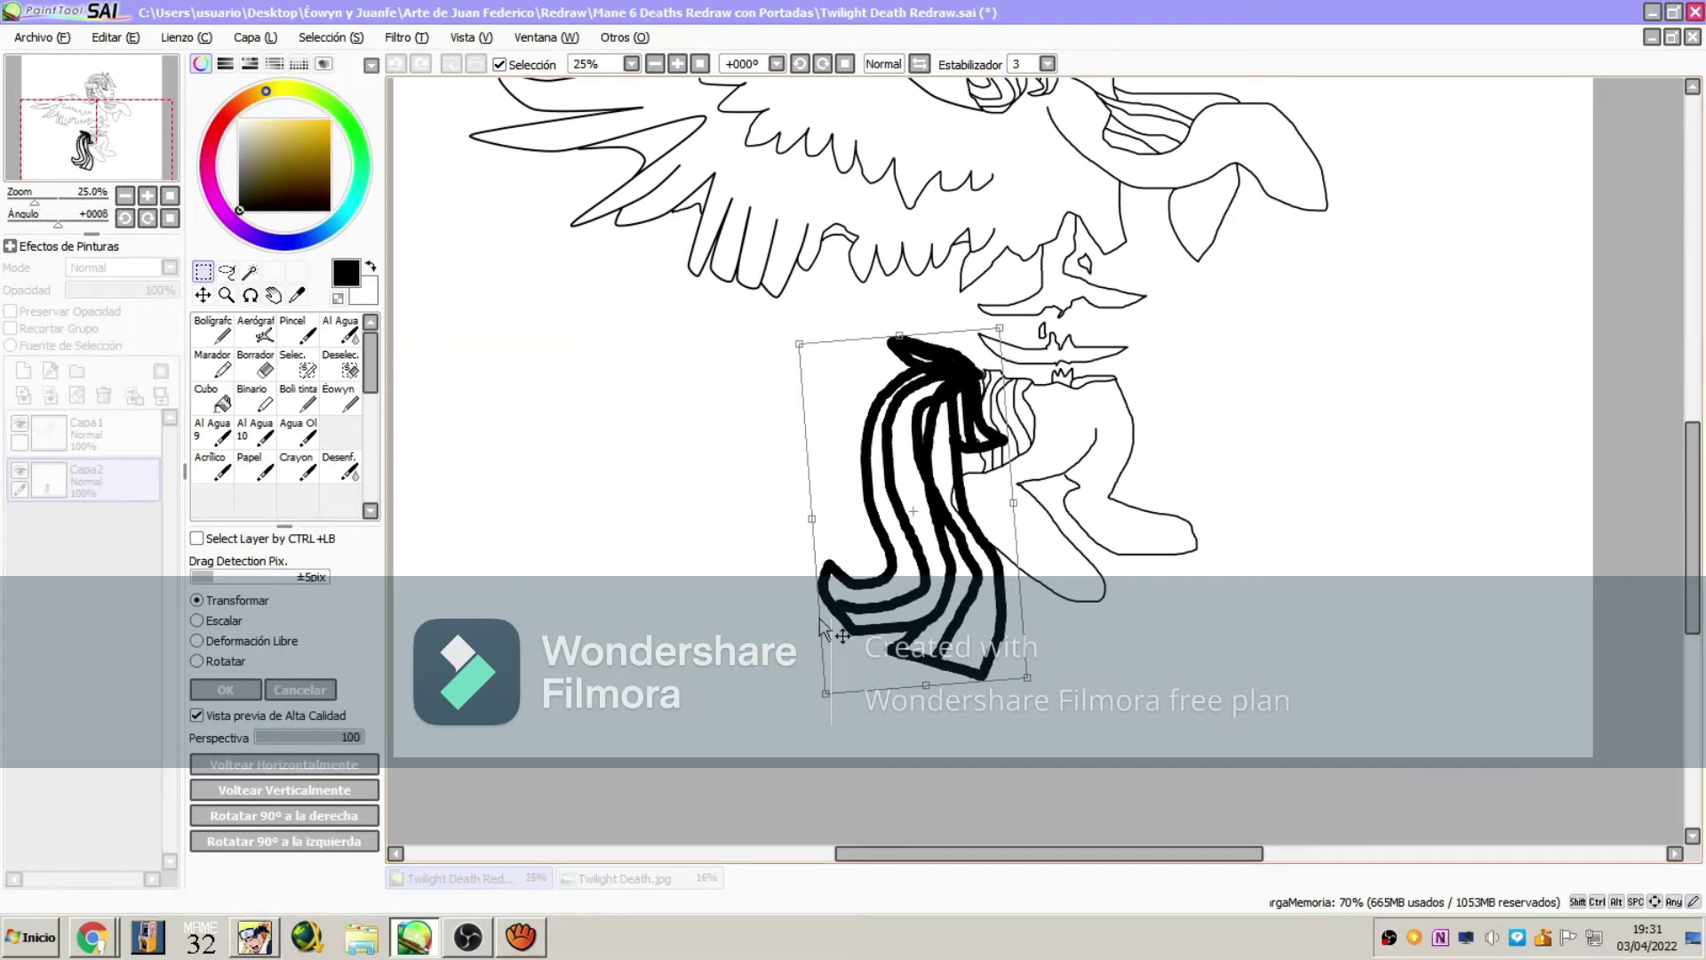
left_click_drag(827, 693, 813, 651)
left_click_drag(1023, 637, 1094, 691)
mouse_move(966, 558)
left_mouse_down()
mouse_move(926, 574)
mouse_move(906, 557)
left_mouse_up()
left_click(227, 689)
Fade the tail sketch to grey by brushing over it with a very large eraser
left_click(276, 877)
mouse_move(771, 589)
left_mouse_down()
mouse_move(933, 659)
mouse_move(959, 431)
mouse_move(879, 360)
mouse_move(888, 514)
left_mouse_up()
left_click(882, 494)
Ink the top tuft of the tail and its inner strand line on Capa1 with the size 8 pen
left_click(145, 427)
left_click(227, 295)
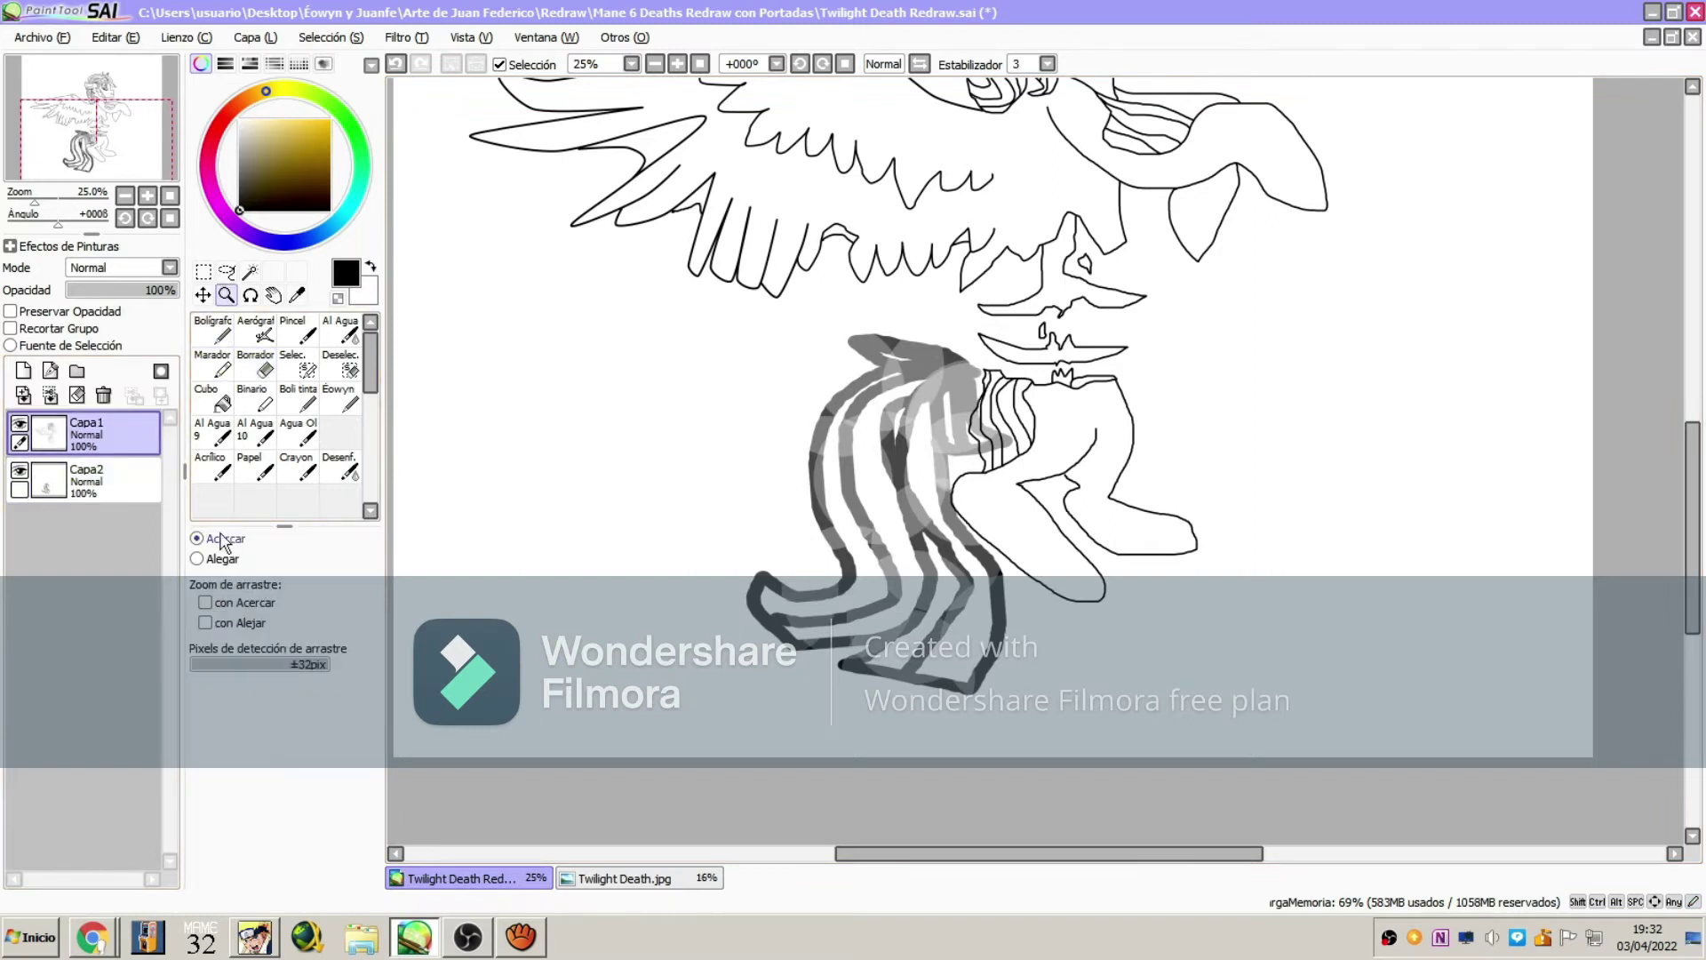
double_click(903, 349)
left_click(214, 330)
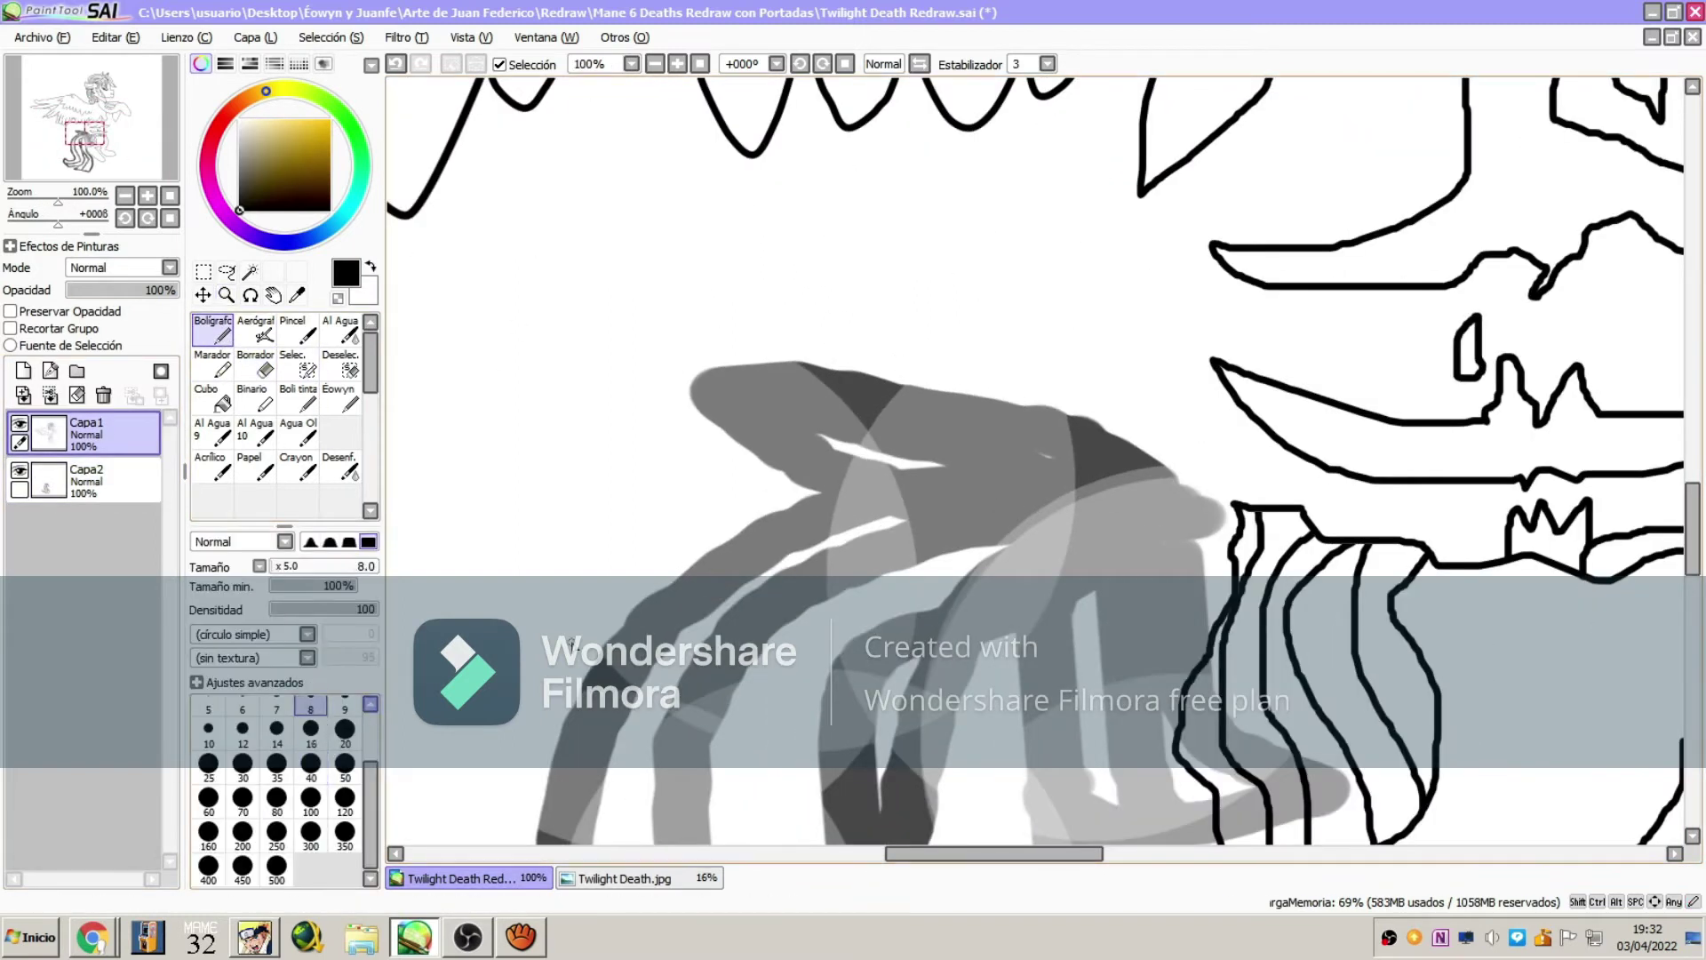
left_click_drag(1217, 524, 670, 444)
mouse_move(671, 444)
left_mouse_down()
mouse_move(942, 450)
mouse_move(1231, 558)
left_mouse_up()
left_click_drag(1232, 551, 836, 391)
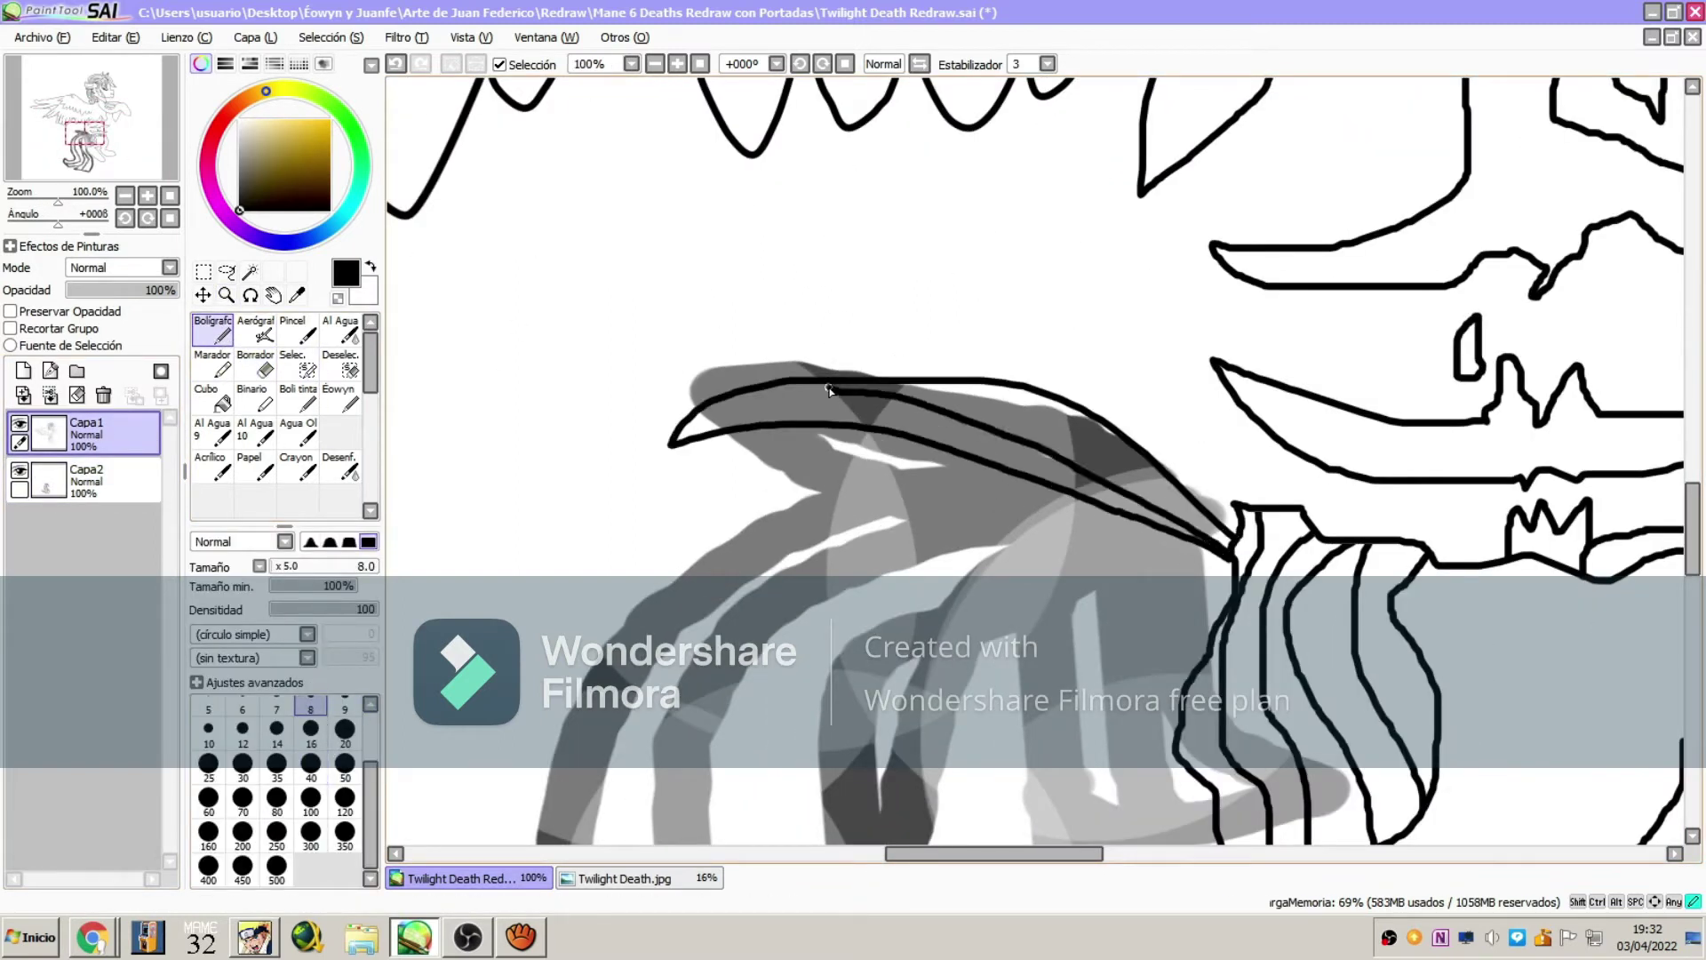
Ink the outer outline of the main tail section down to its curled tip and back up to the rump
left_click_drag(86, 134, 80, 140)
mouse_move(1107, 208)
left_mouse_down()
mouse_move(1066, 219)
mouse_move(718, 721)
left_mouse_up()
left_click_drag(104, 126, 105, 143)
mouse_move(683, 133)
left_mouse_down()
mouse_move(724, 509)
mouse_move(518, 423)
left_mouse_up()
mouse_move(518, 423)
left_mouse_down()
mouse_move(570, 686)
mouse_move(733, 820)
left_mouse_up()
mouse_move(708, 816)
left_mouse_down()
mouse_move(998, 770)
mouse_move(1062, 158)
left_mouse_up()
left_click_drag(105, 99, 100, 99)
left_click_drag(880, 704, 1008, 377)
Select the main tail section with the Magic Wand and ink its first strand lines, undoing a stray stroke
left_click(251, 273)
left_click(544, 460)
left_click(226, 295)
left_click(213, 562)
left_click(696, 303)
left_click(696, 304)
left_click(697, 304)
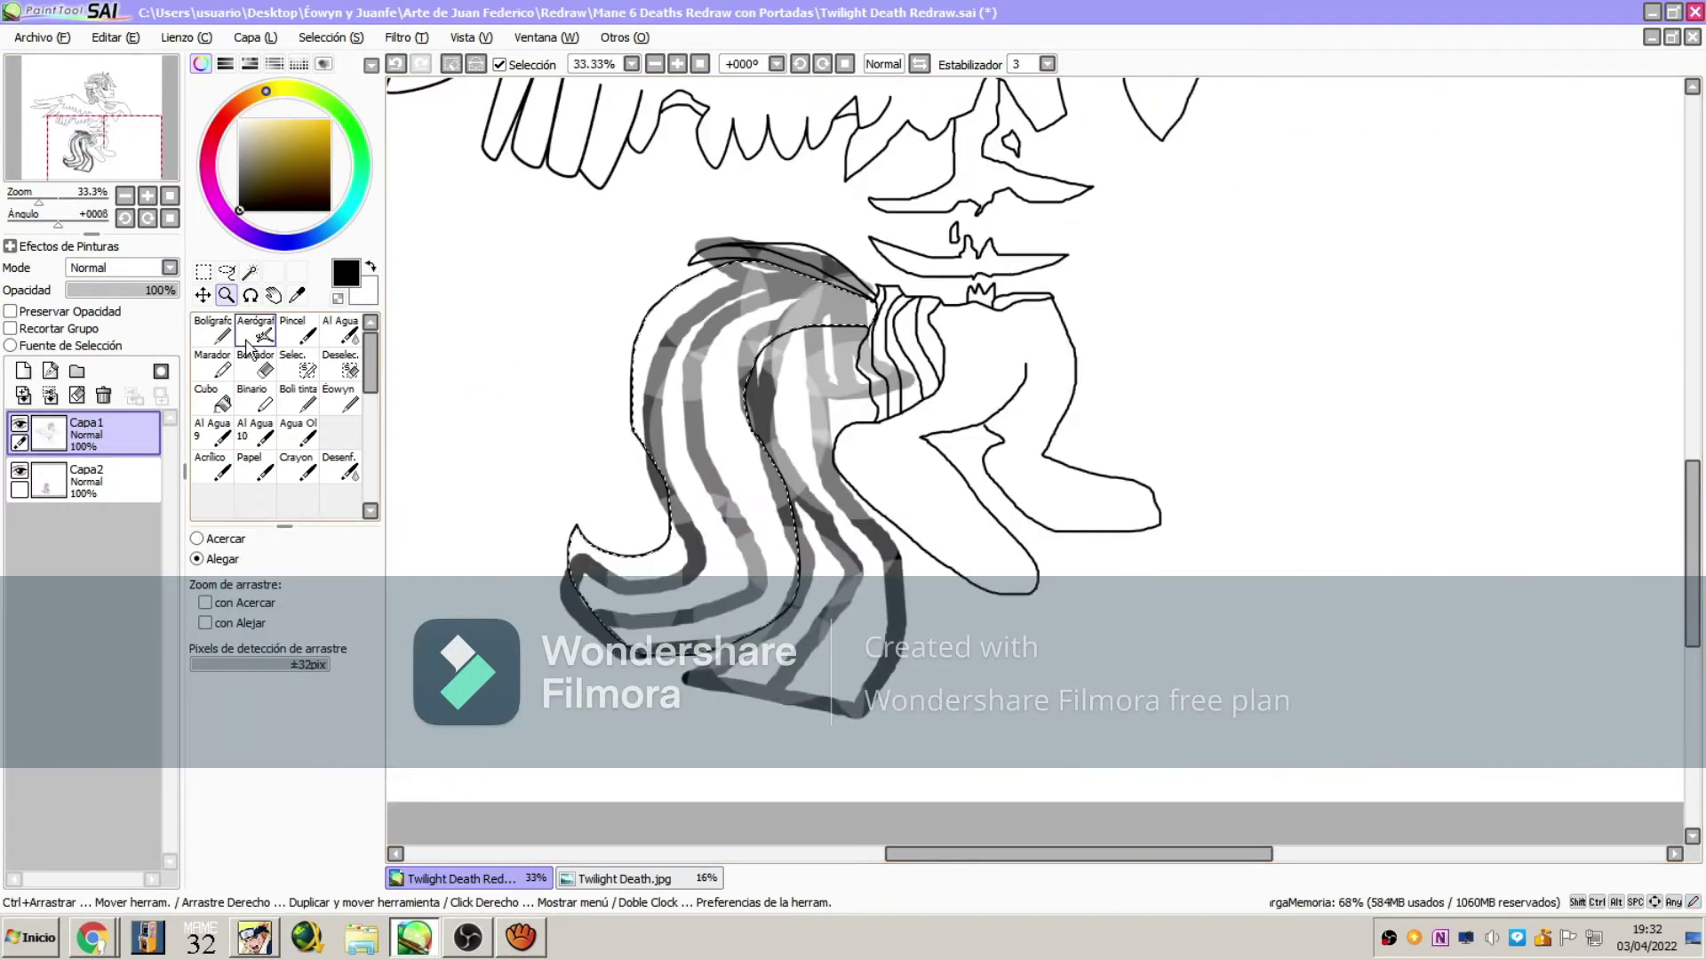
left_click(213, 329)
left_click(116, 37)
left_click(136, 63)
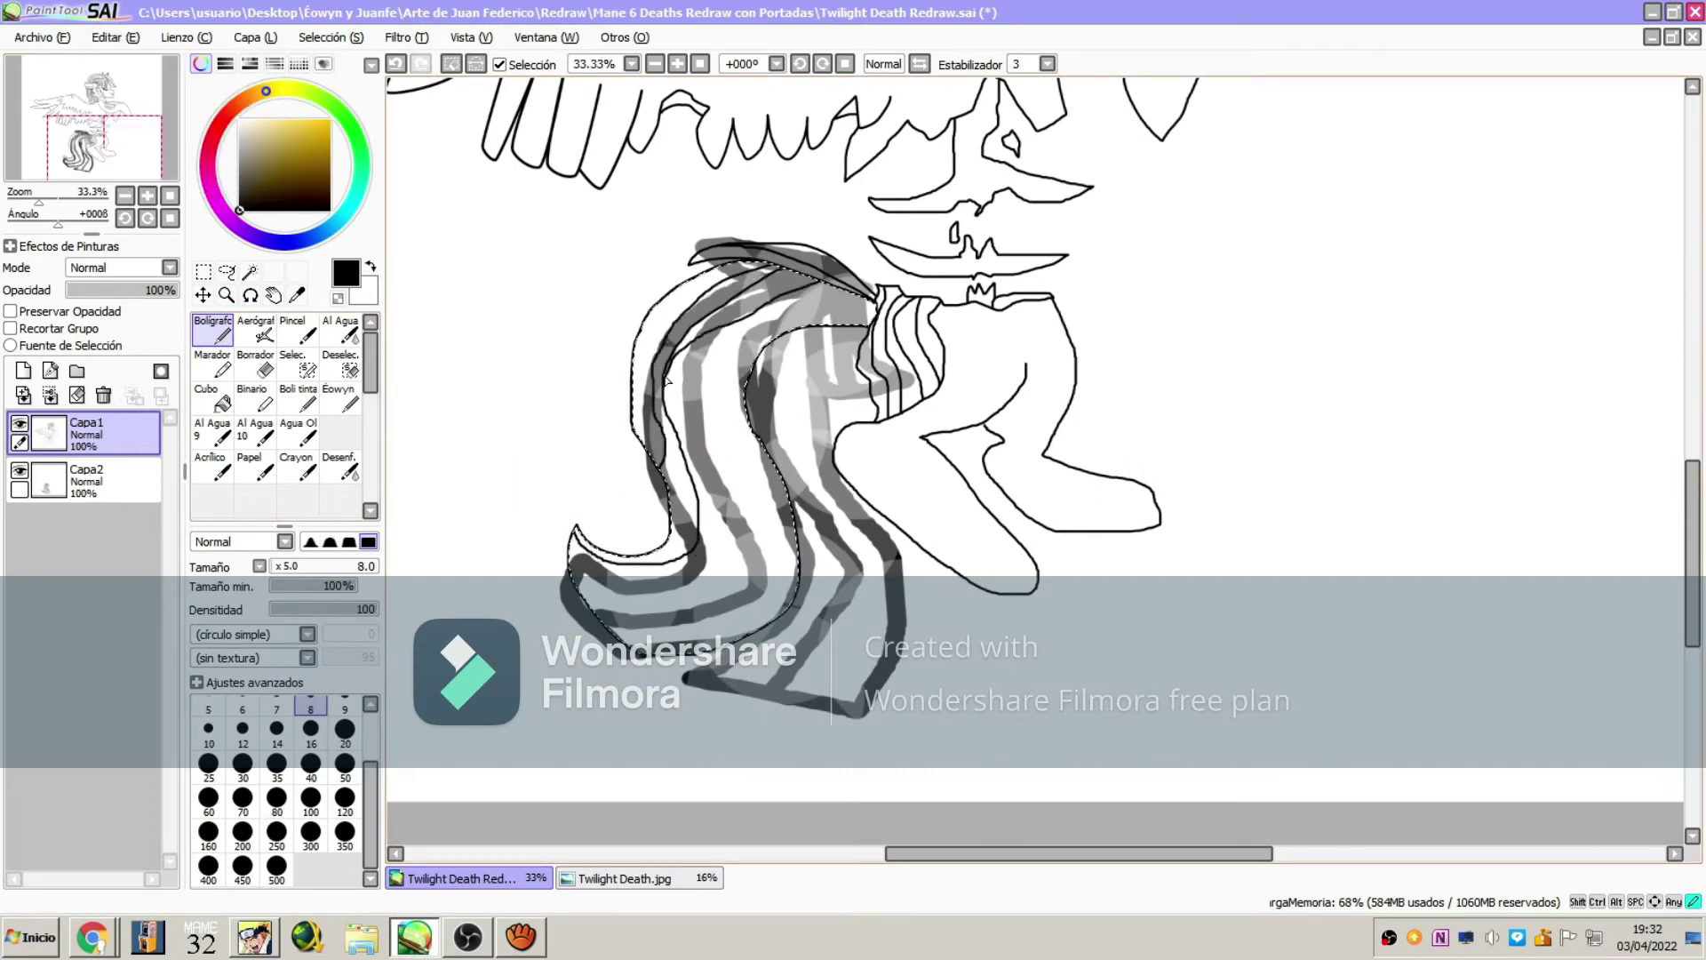
Ink more strand lines along the main tail section toward the curled tip and undo the last stroke
left_click_drag(573, 576, 719, 586)
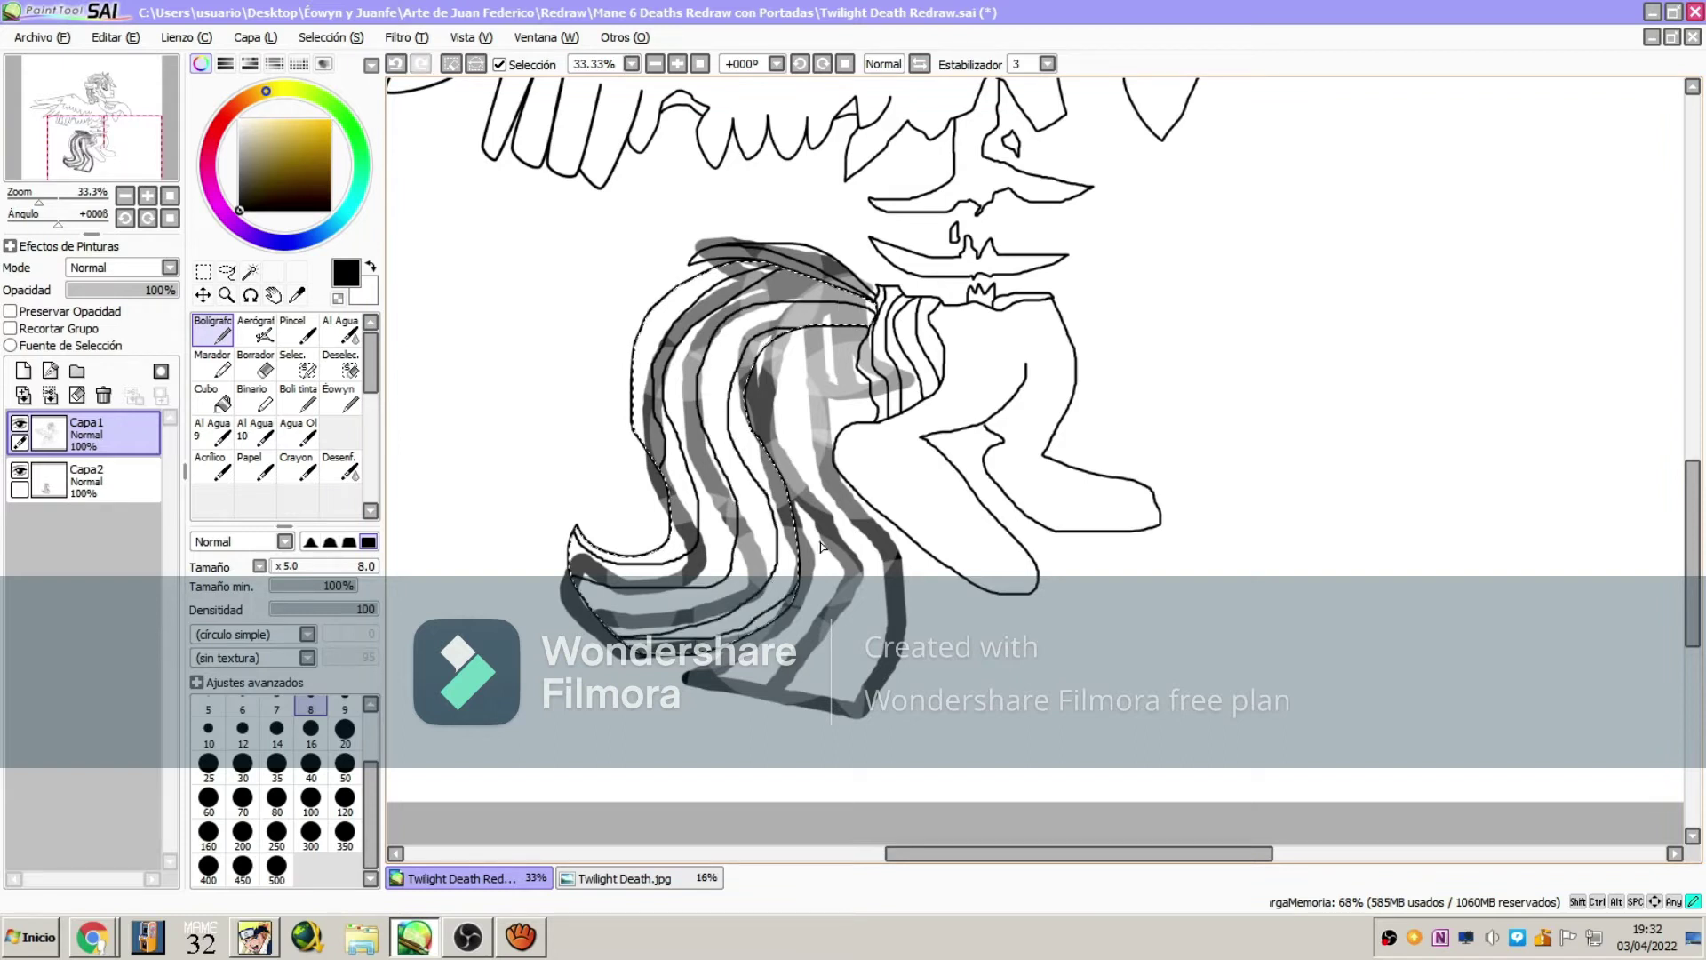
left_click(116, 38)
left_click(117, 63)
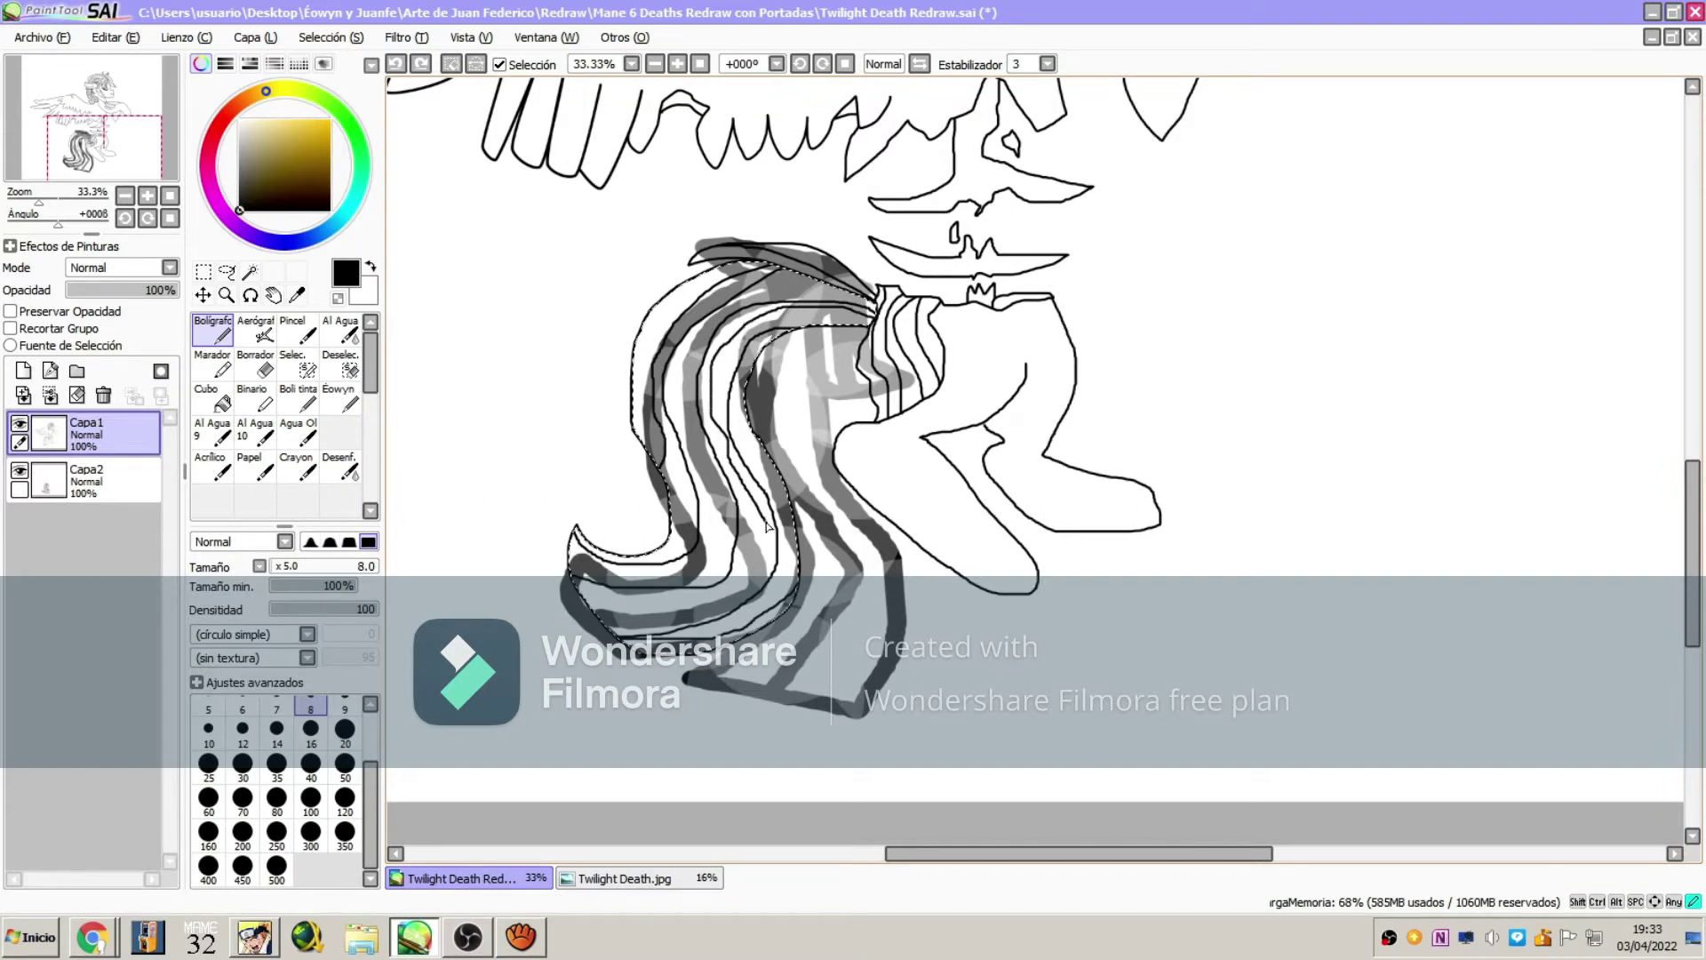
Ink the outline of the tail's second, lower section on Capa1 and clear the tail sketch from Capa2
left_click(227, 272)
key("n")
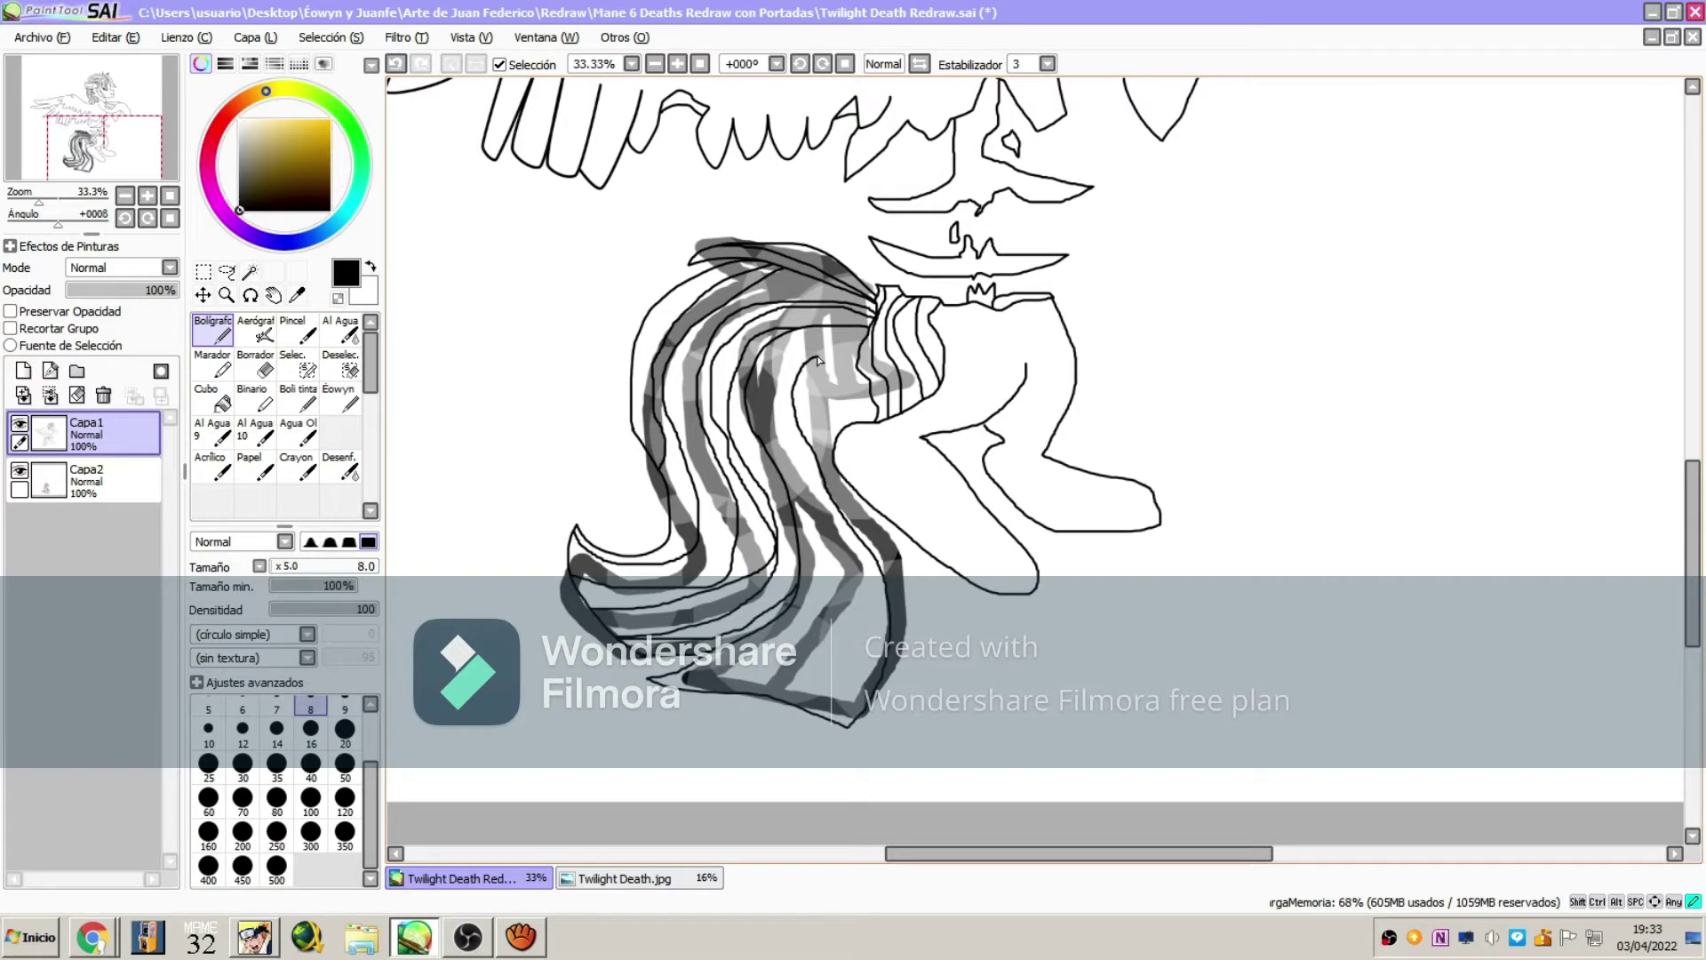
left_click(88, 481)
left_click(78, 394)
Erase the tail line overshooting the striped edge at the rump on Capa1 with a size 16 eraser
left_click(226, 295)
left_click(215, 539)
left_click(815, 385)
left_click(815, 384)
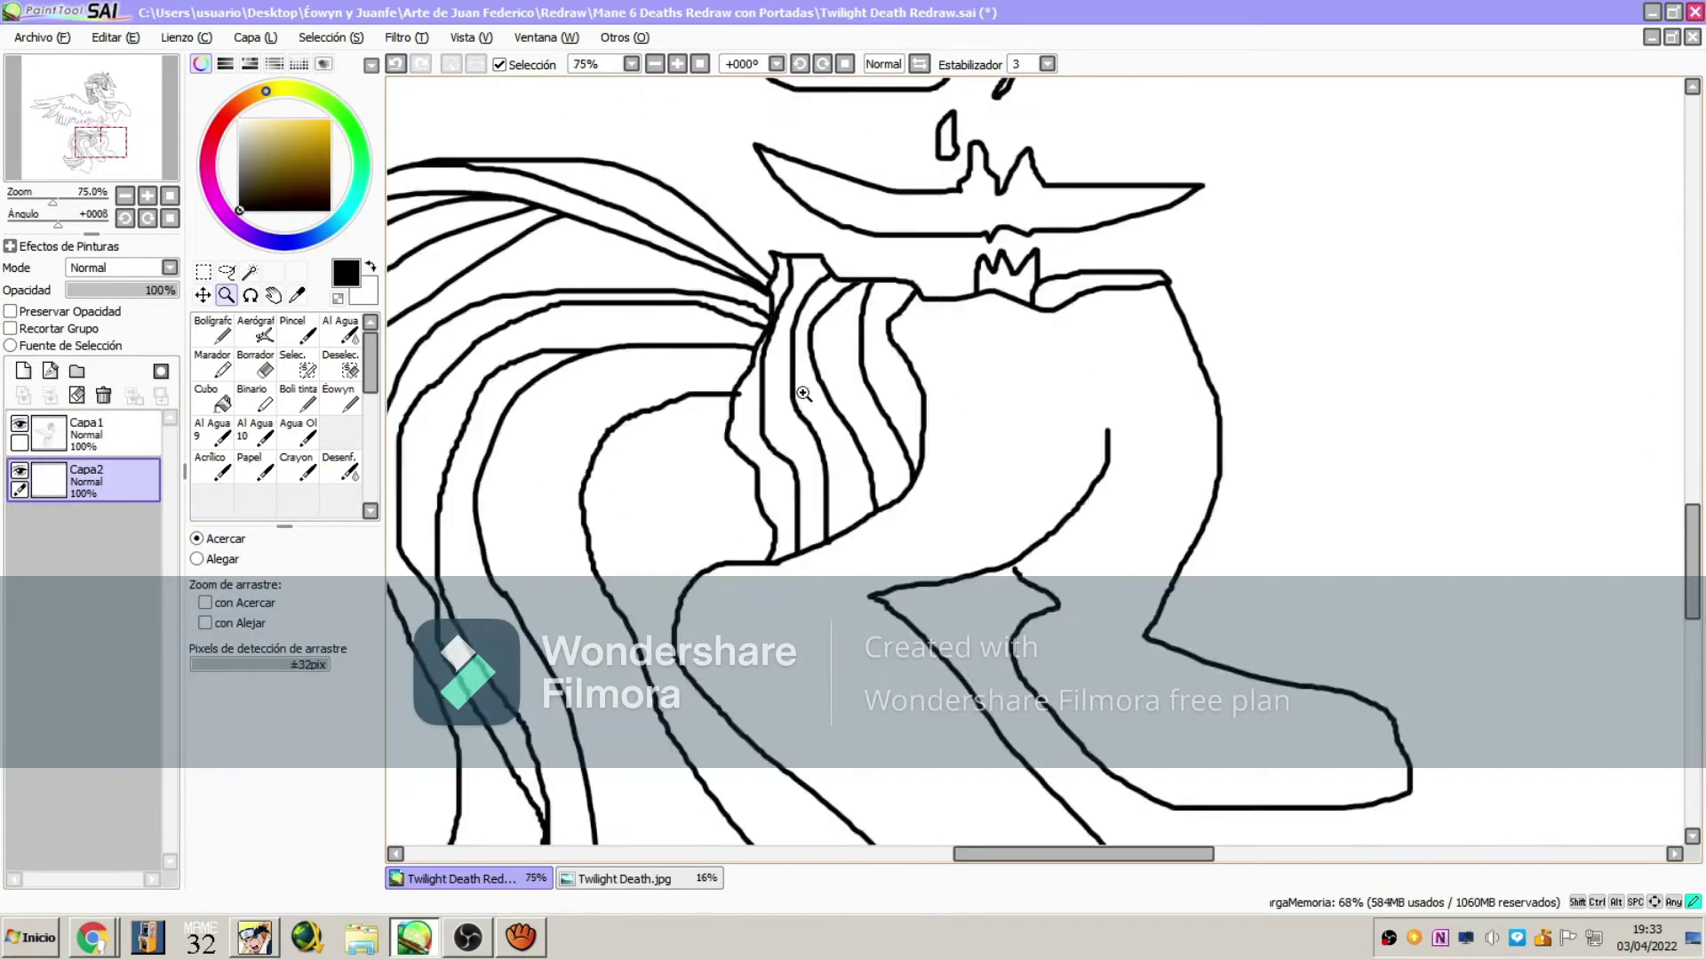
left_click(755, 382)
left_click(704, 377)
left_click(704, 378)
left_click(257, 364)
left_click(88, 434)
left_click(310, 743)
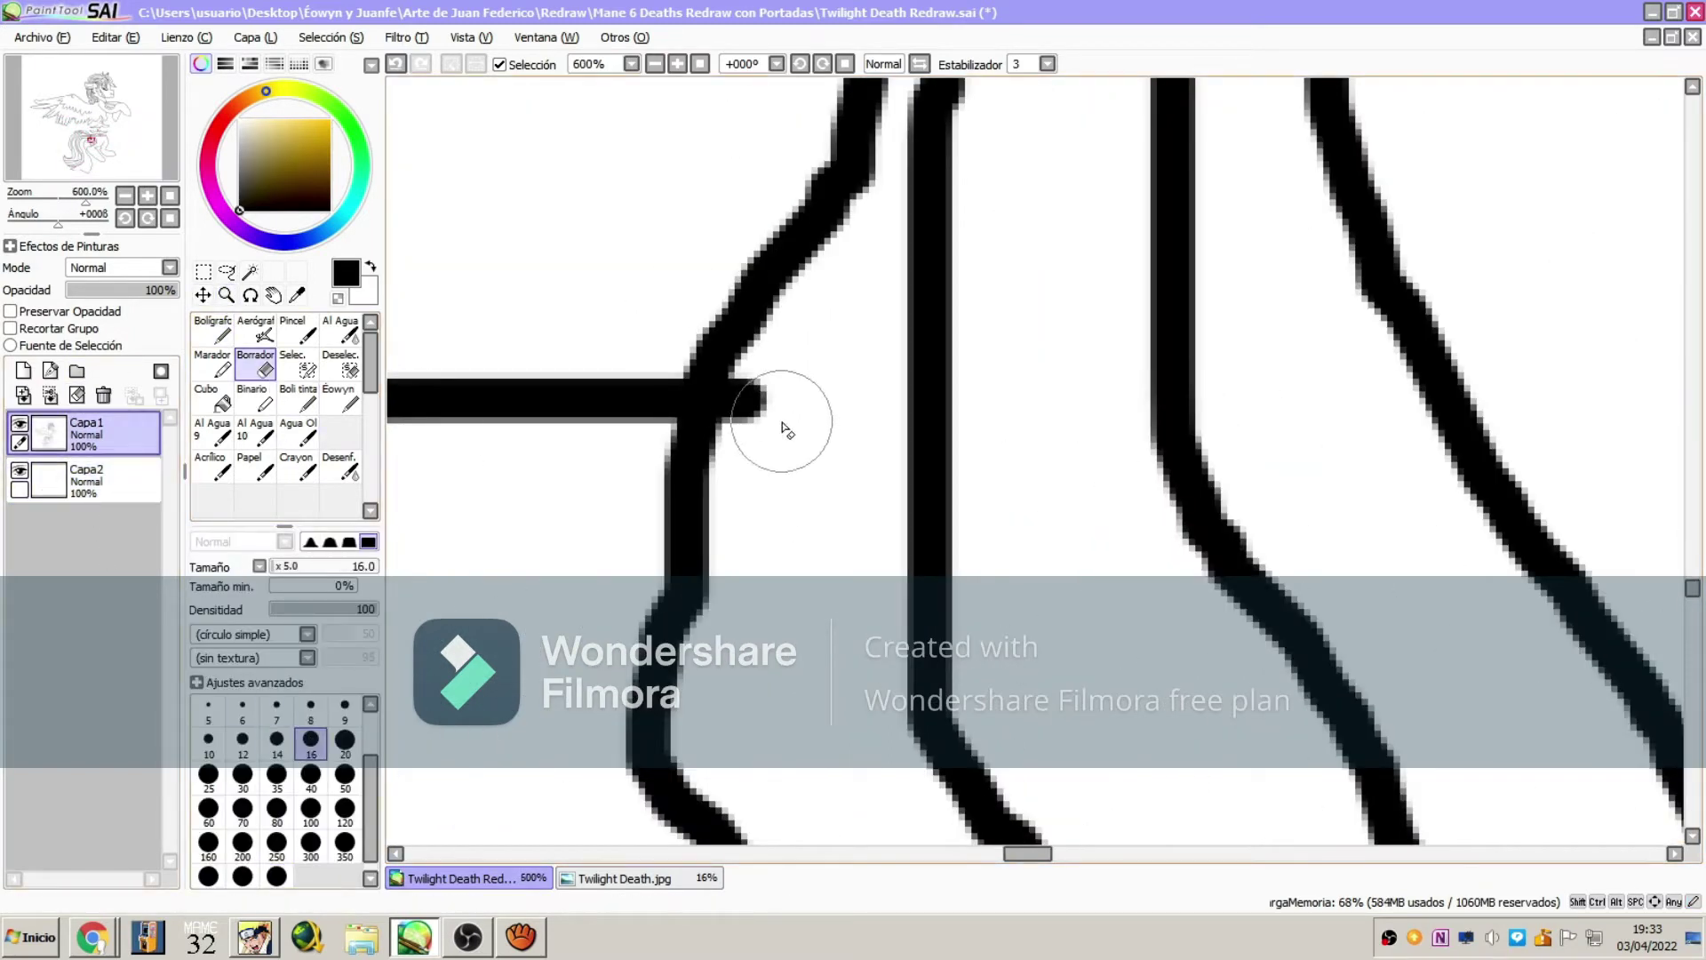
left_click_drag(785, 423, 751, 432)
Select the second tail section with the Magic Wand and ink its strand lines down to the tip
left_click(251, 271)
left_click(445, 183)
left_click(228, 295)
left_click(196, 560)
left_click(839, 360)
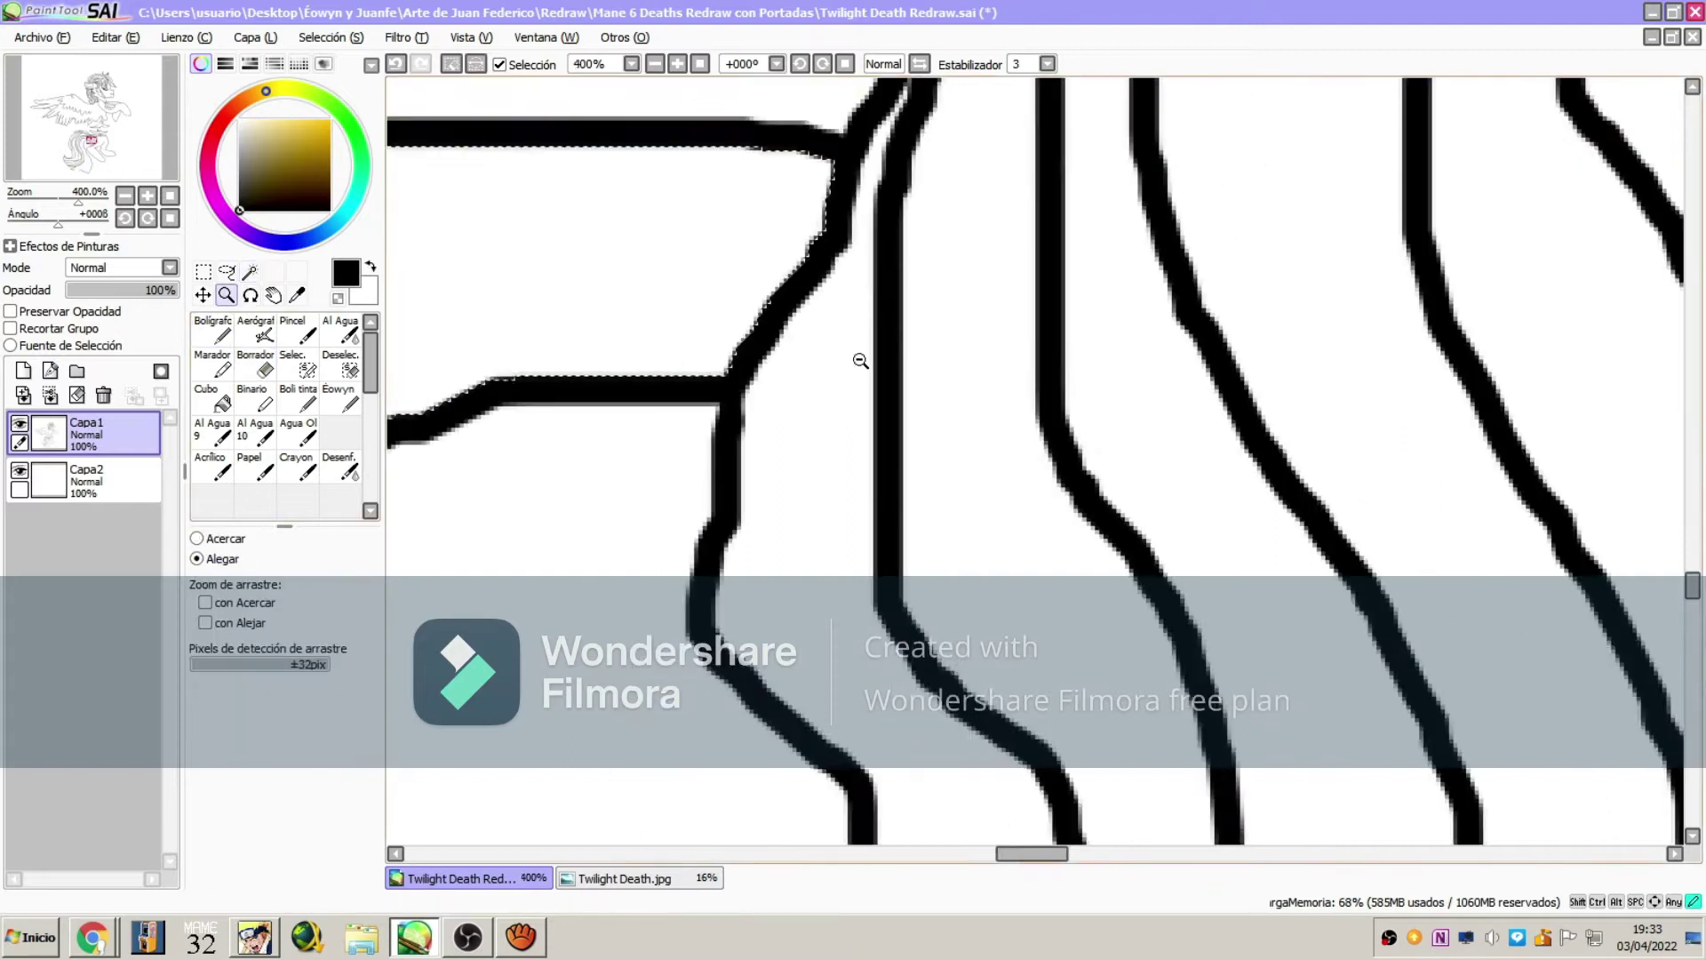
left_click(845, 361)
left_click(845, 361)
left_click(845, 362)
key("n")
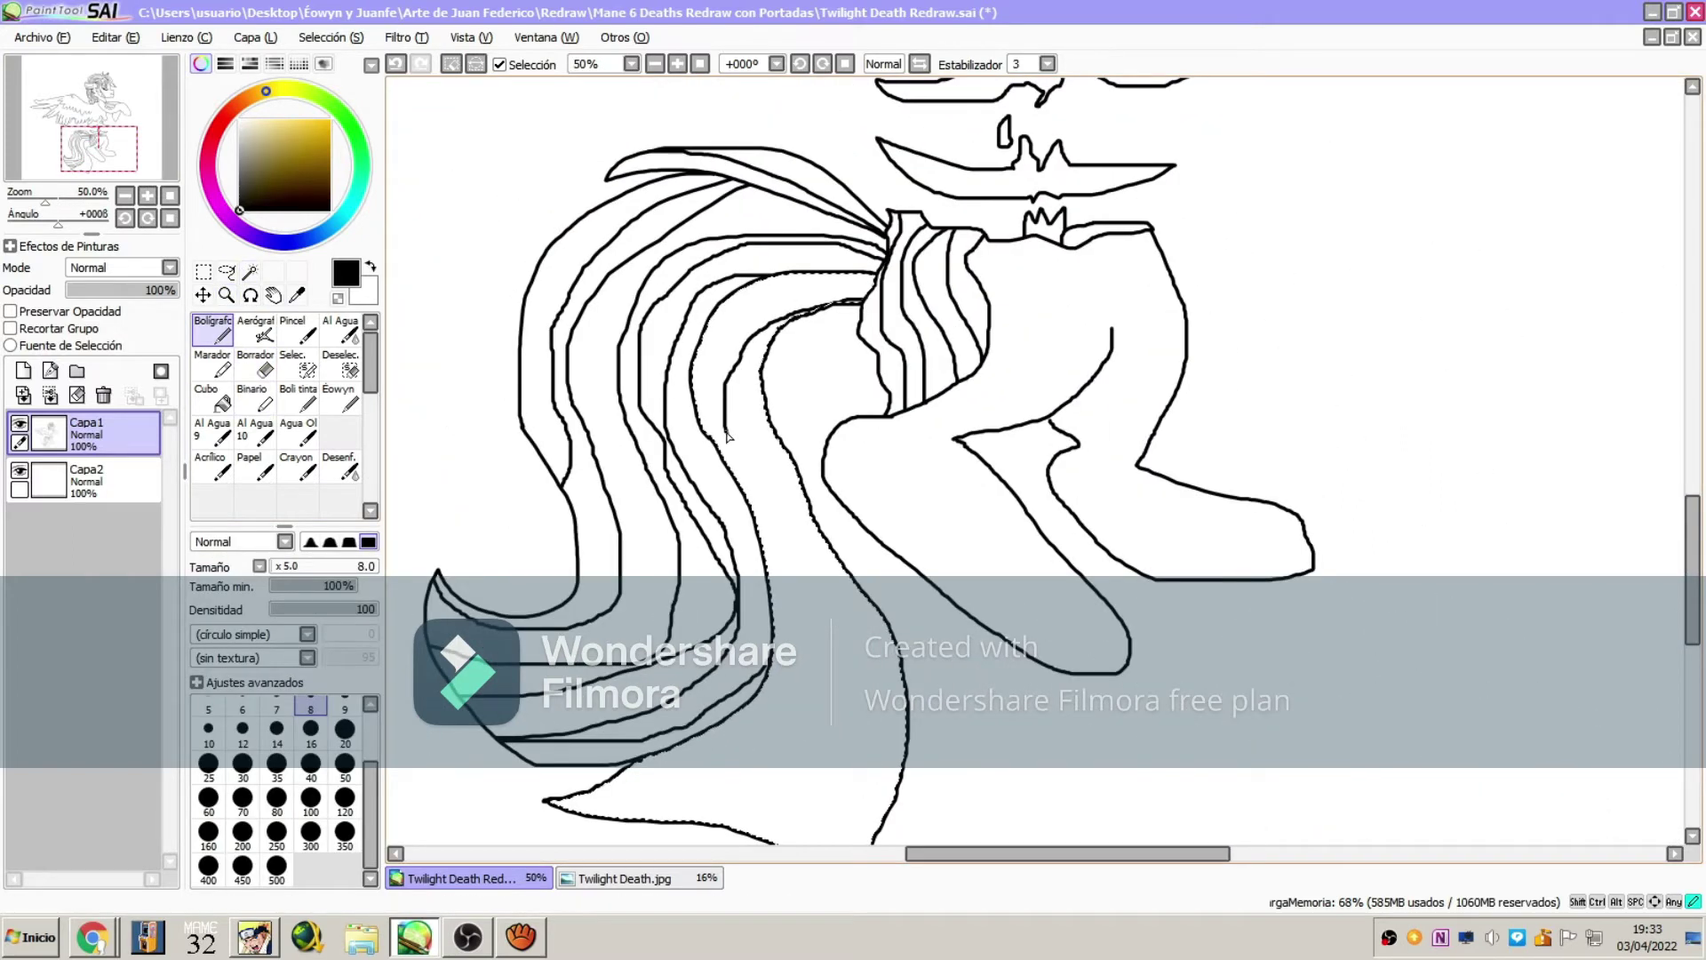
left_click_drag(851, 579, 788, 844)
left_click_drag(791, 781, 883, 656)
left_click_drag(906, 733, 1062, 511)
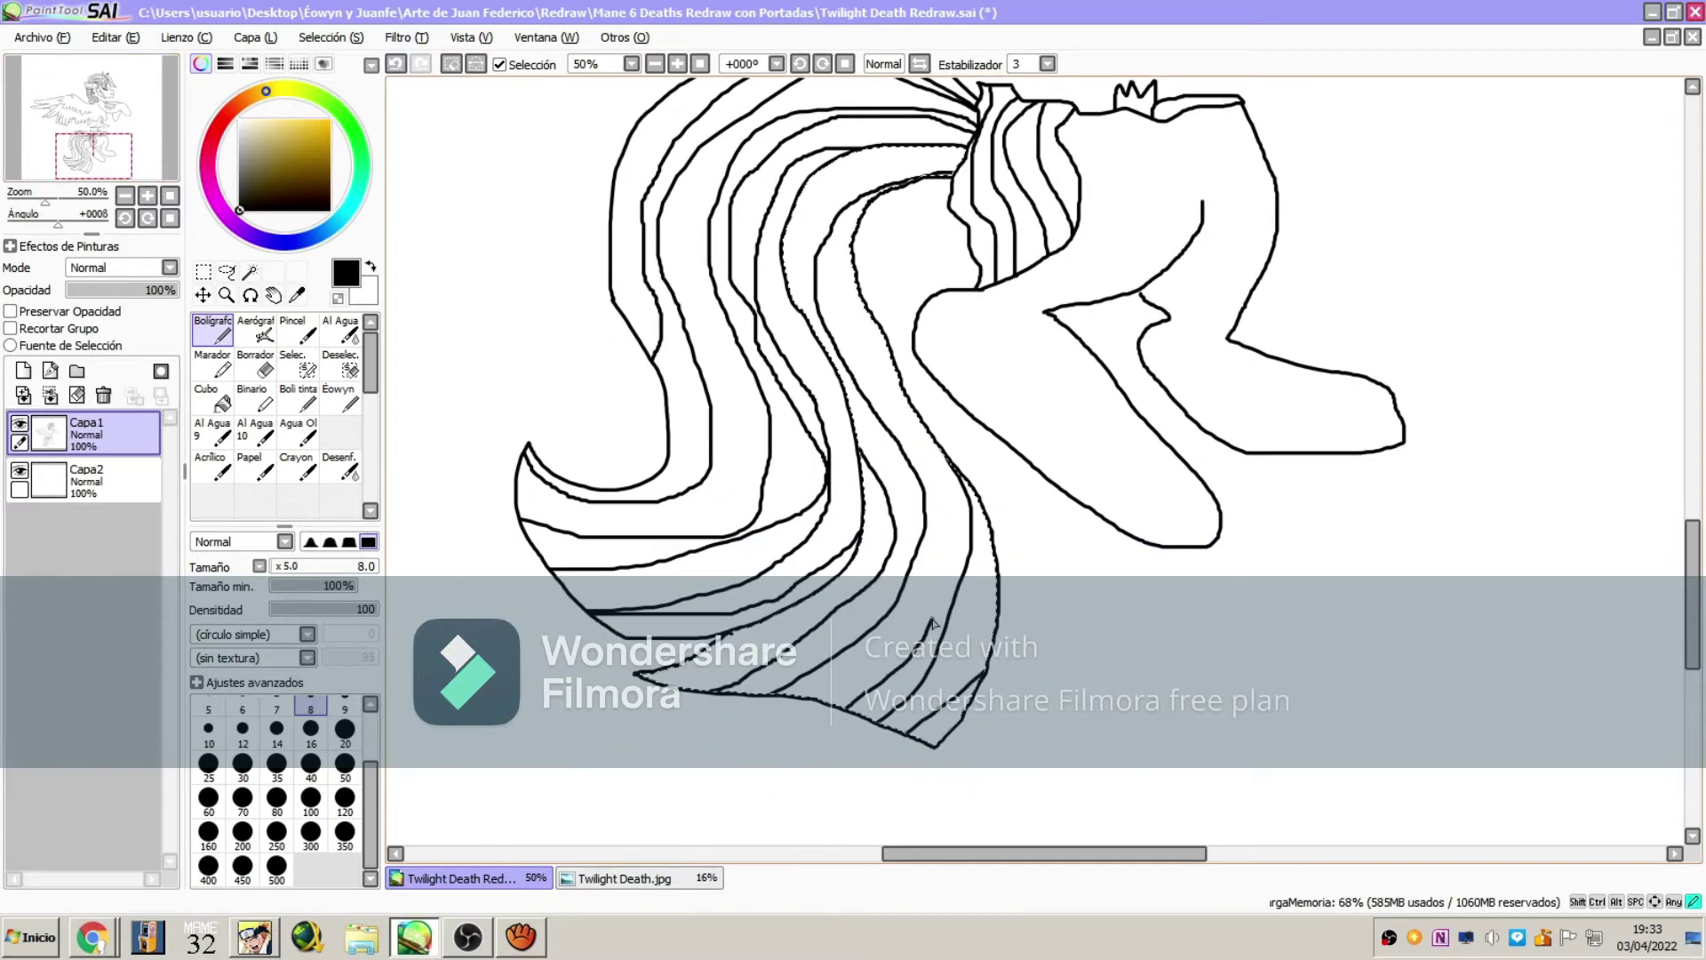
Clear the tail selection, select the background around the pony with the Magic Wand and invert the selection
double_click(226, 294)
left_click(989, 331)
left_click(908, 416)
left_click(908, 416)
left_click(905, 404)
left_click(875, 356)
left_click(227, 272)
key("ctrl+d")
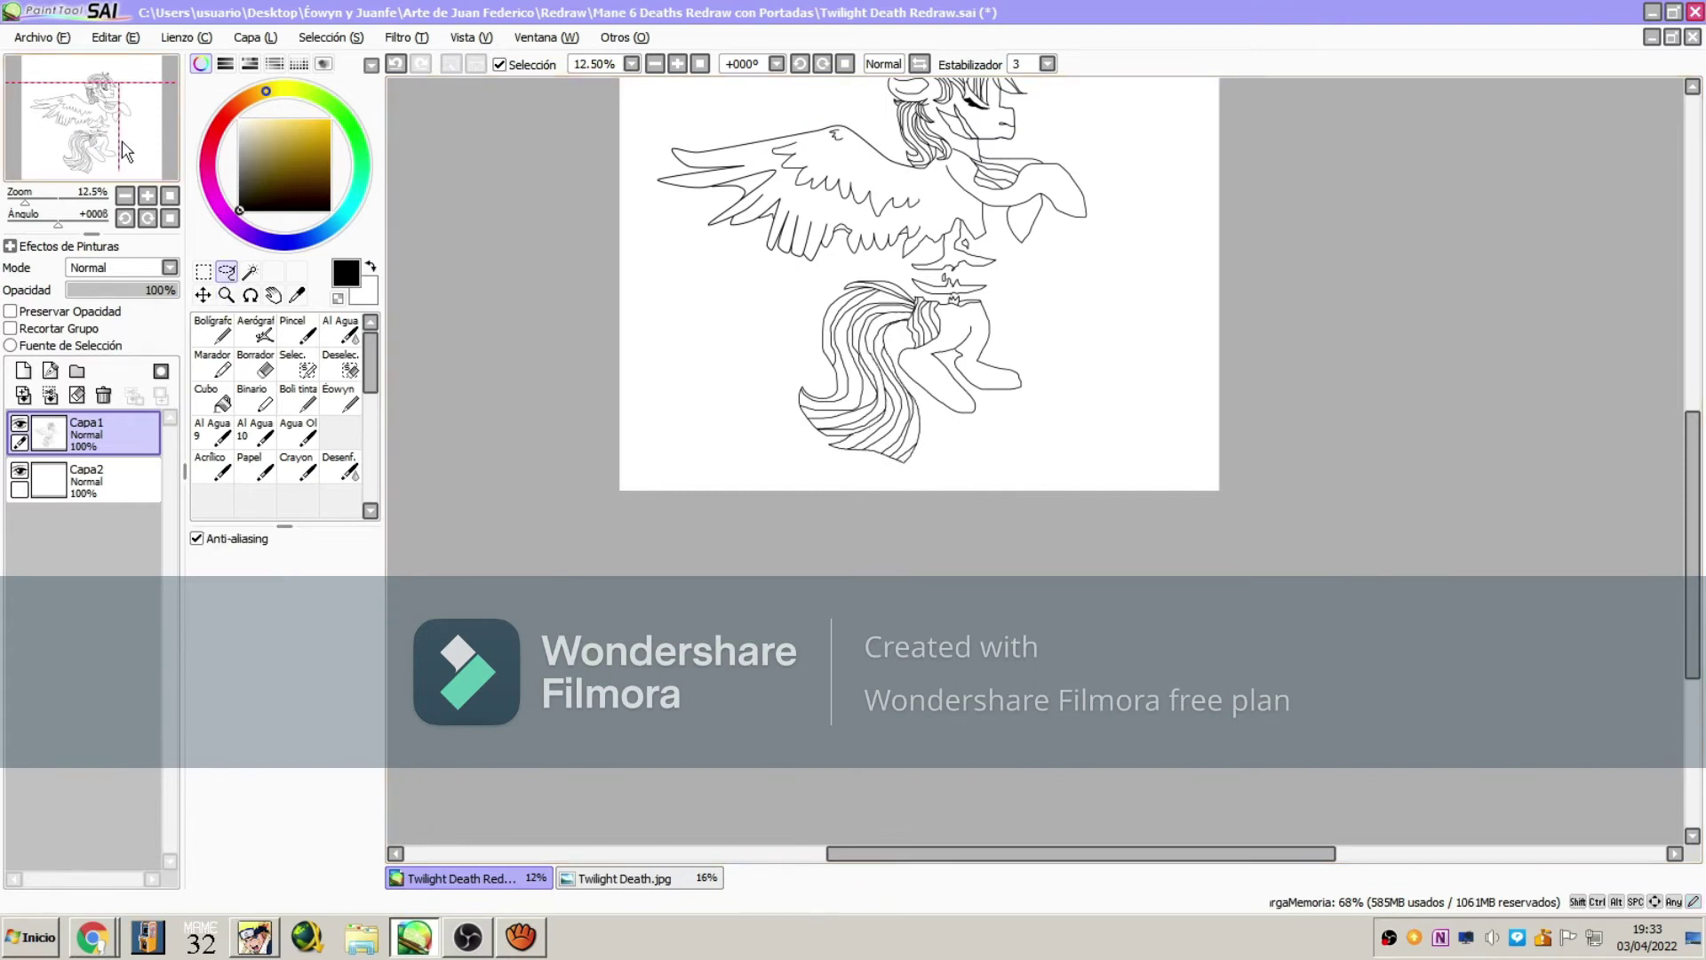
left_click_drag(122, 142, 143, 145)
left_click(250, 272)
left_click(659, 140)
left_click(332, 38)
left_click(345, 80)
Choose a soft light purple and fill the selected area of the pony with it on Capa2
left_click(113, 480)
left_click(242, 229)
left_click(265, 132)
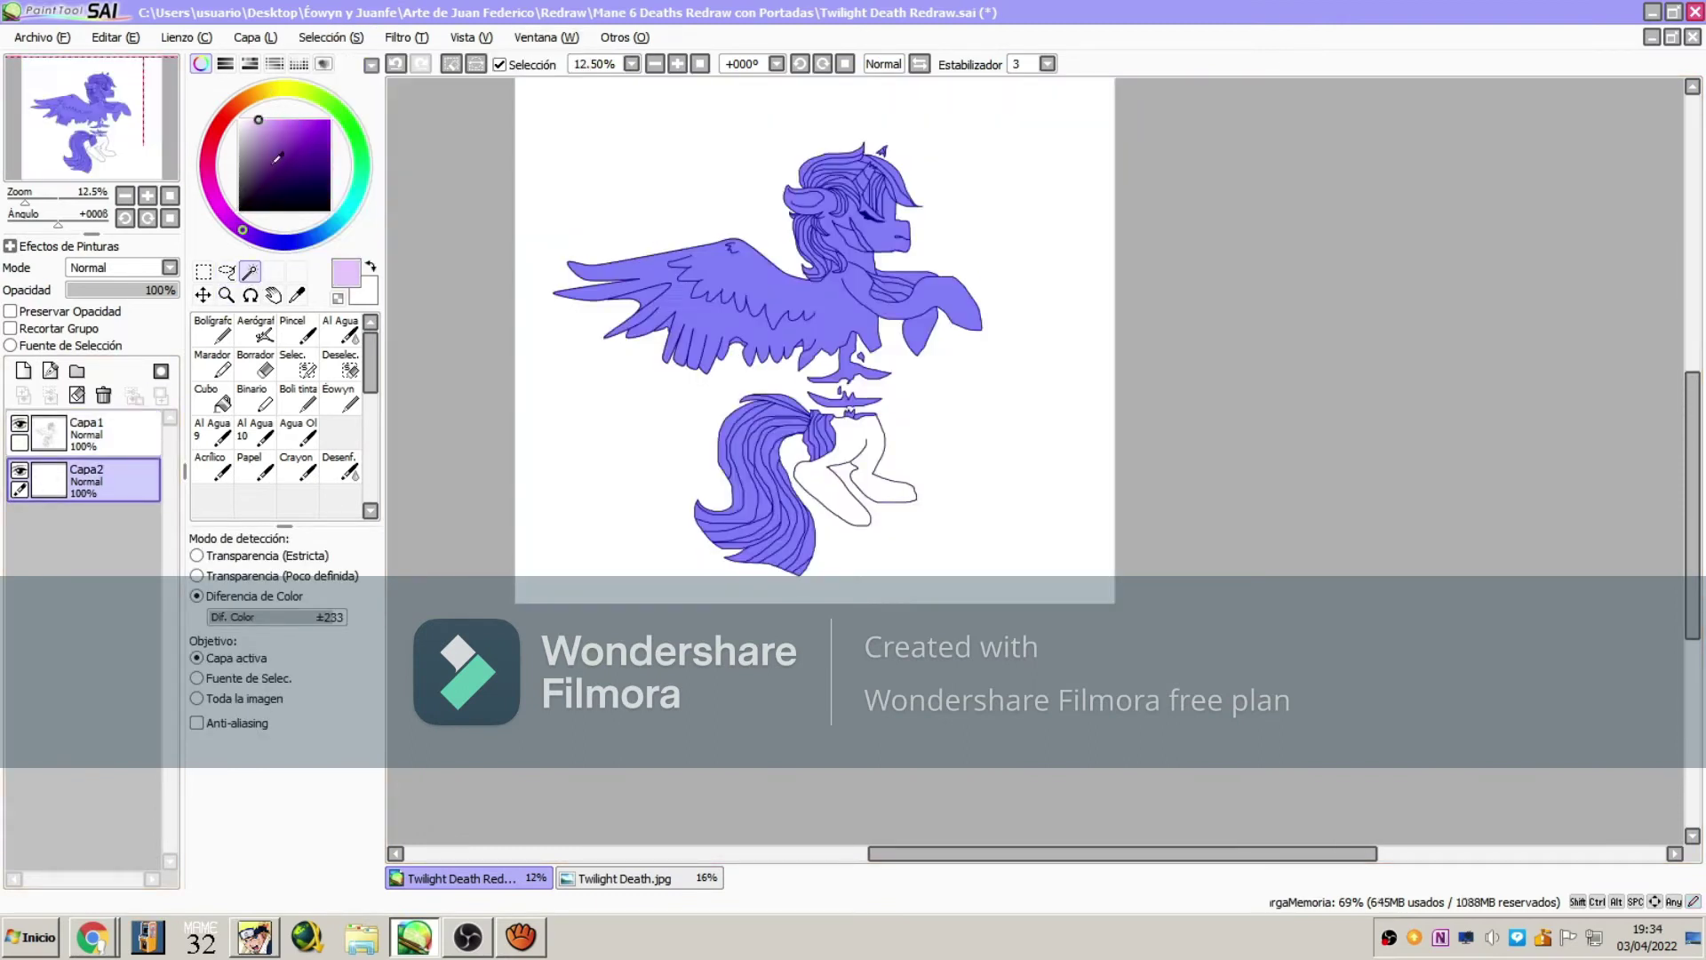
left_click(215, 398)
left_click(765, 298)
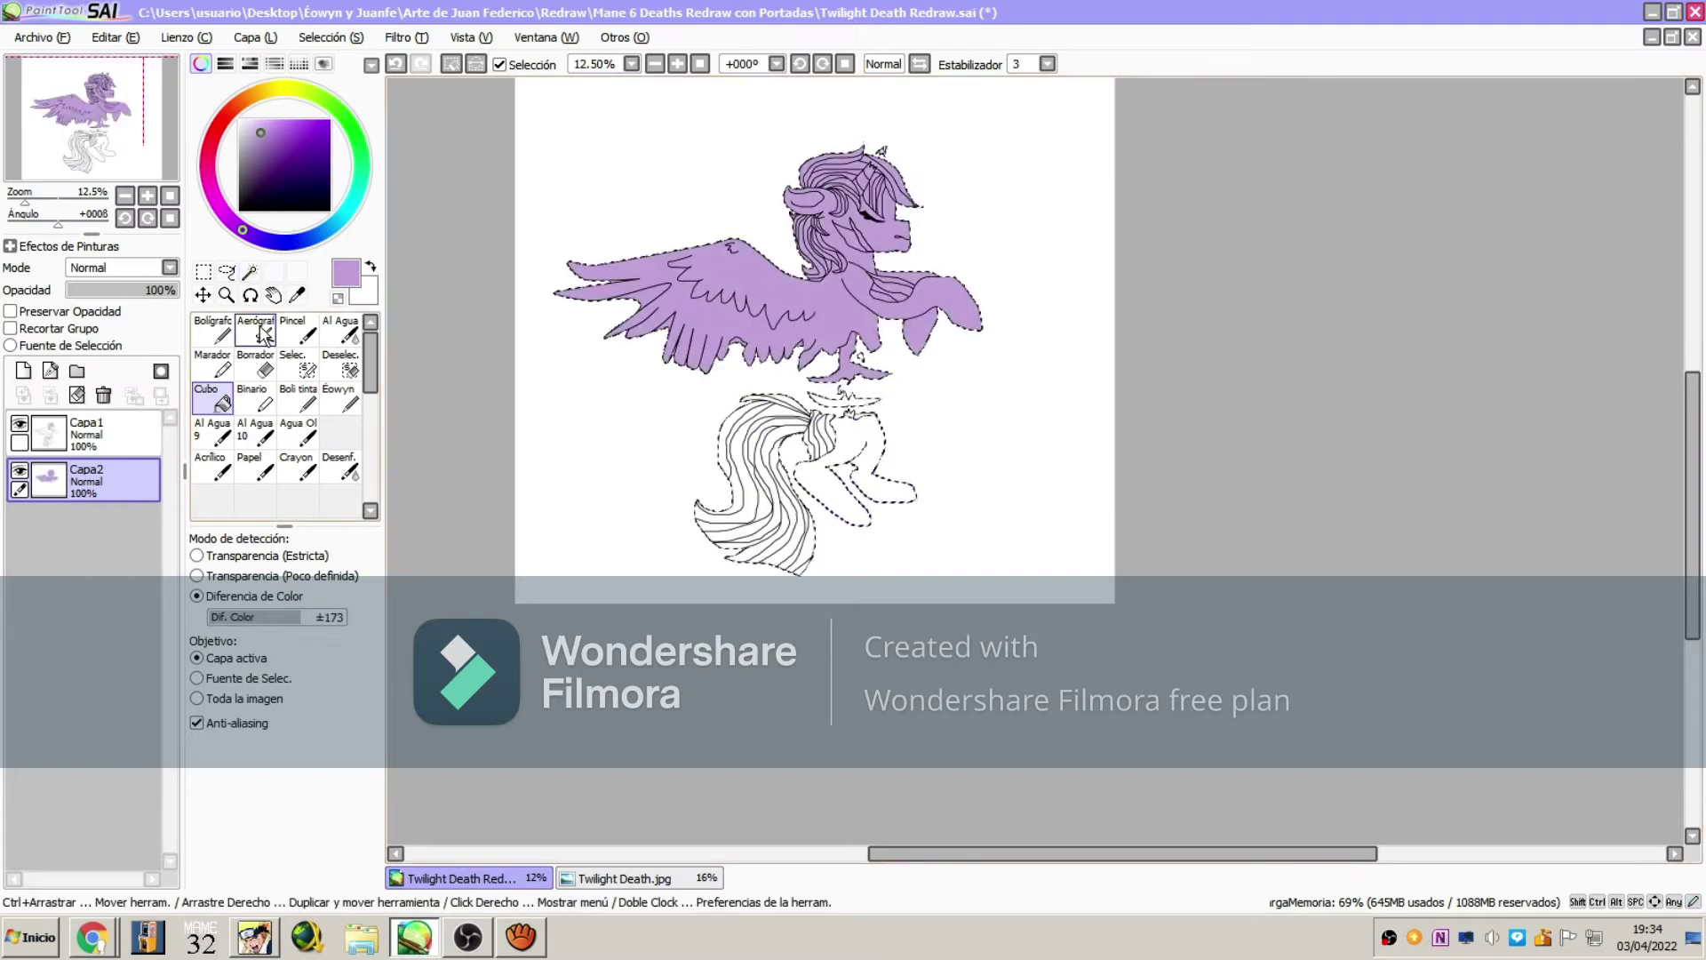
Paint the remaining selected areas of the tail and lower body light purple with a large pen, and deselect
left_click(215, 329)
left_click(276, 866)
mouse_move(773, 542)
left_mouse_down()
mouse_move(667, 487)
mouse_move(900, 485)
left_mouse_up()
mouse_move(799, 435)
left_mouse_down()
mouse_move(785, 425)
mouse_move(778, 449)
left_mouse_up()
left_click(227, 272)
left_click(431, 284)
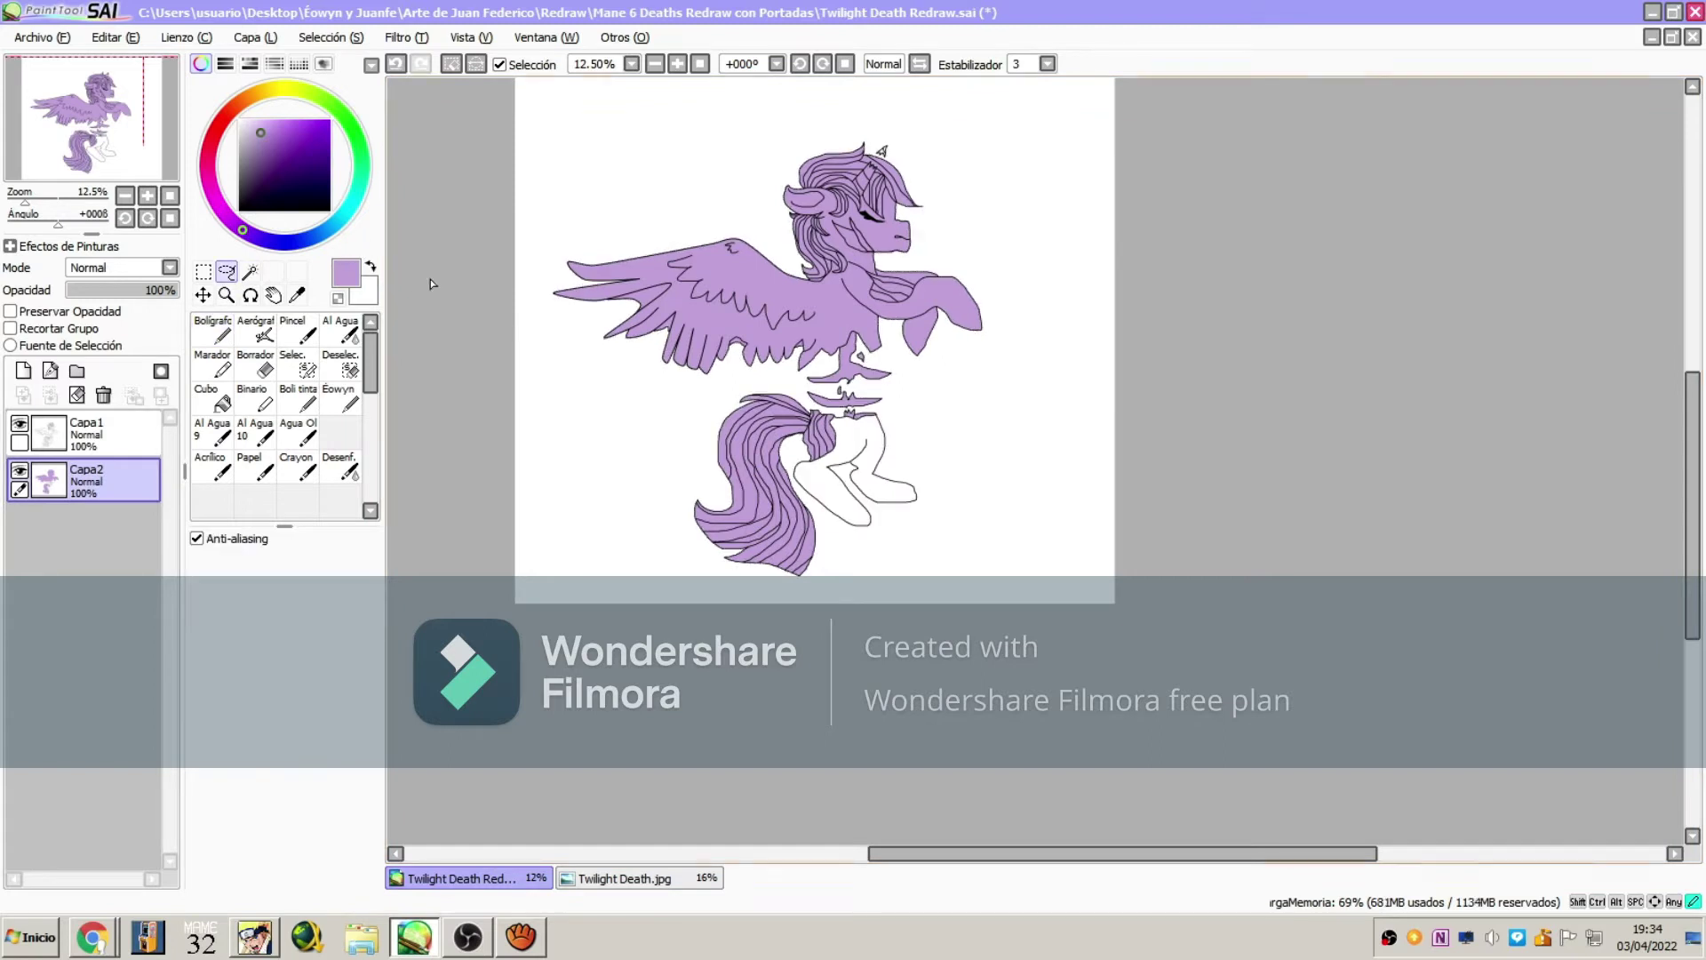
Close the gap between the two hind-leg lines on Capa1 with the black size 8 pen
left_click(226, 295)
left_click(863, 456)
left_click(864, 456)
left_click(864, 456)
left_click(783, 494)
left_click(786, 499)
left_click(786, 505)
left_click(785, 504)
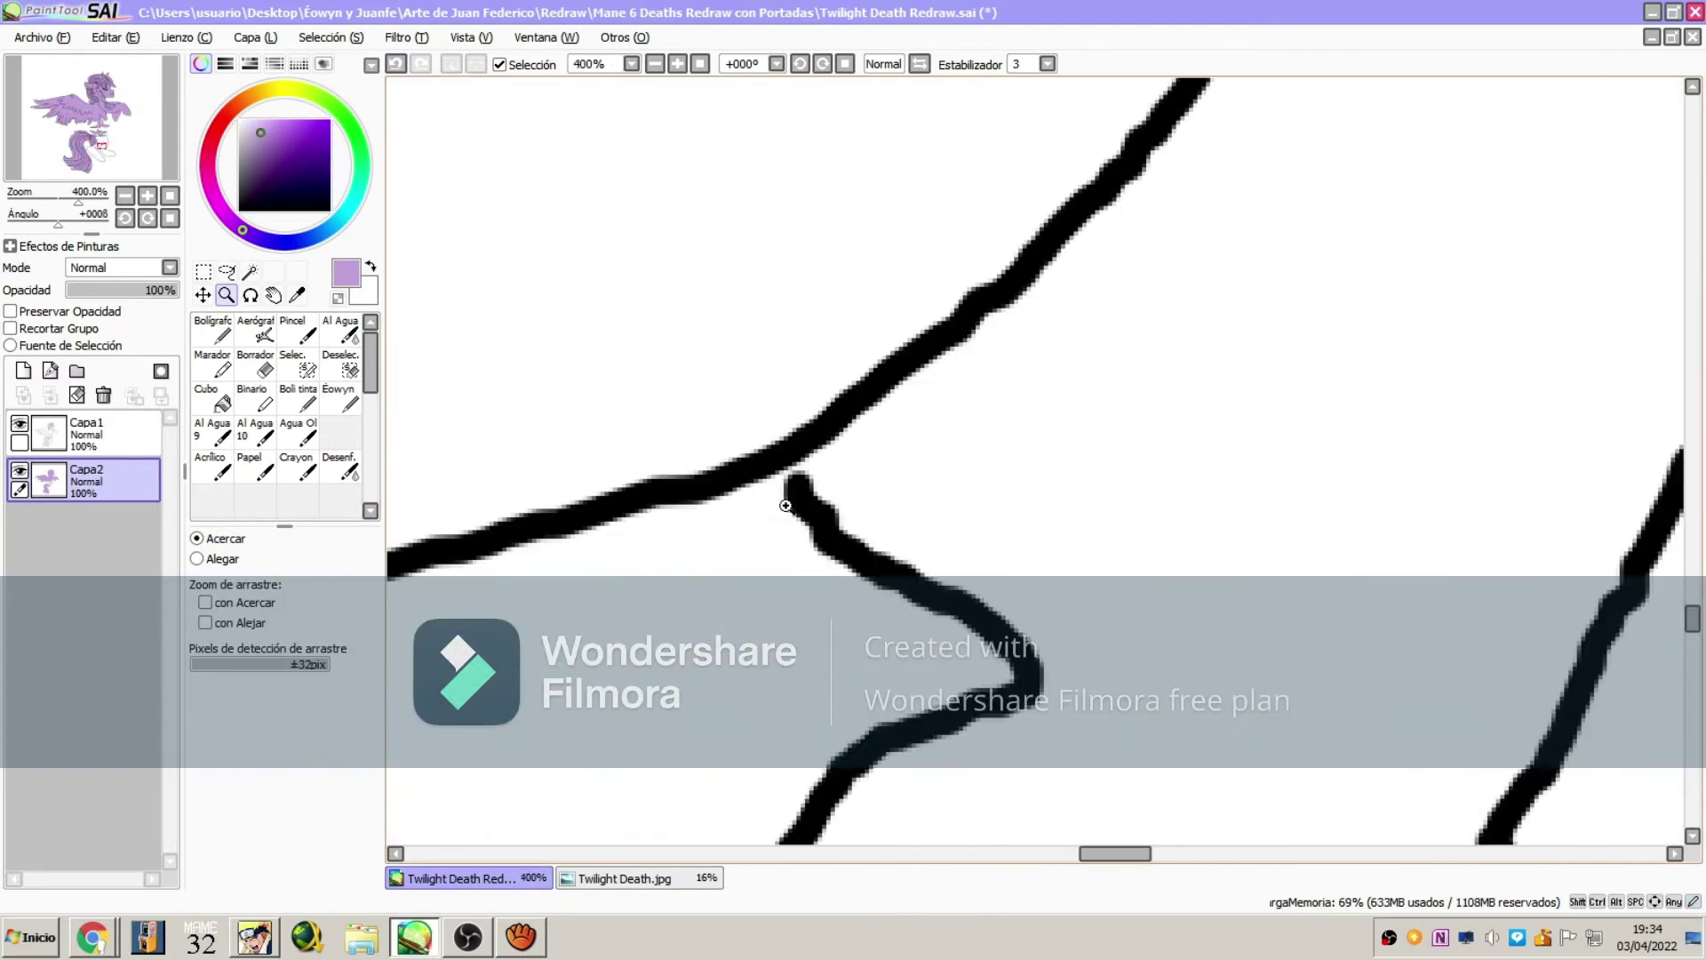
left_click(785, 505)
left_click(785, 506)
left_click(98, 434)
left_click(213, 330)
left_click(311, 709)
right_click(651, 494)
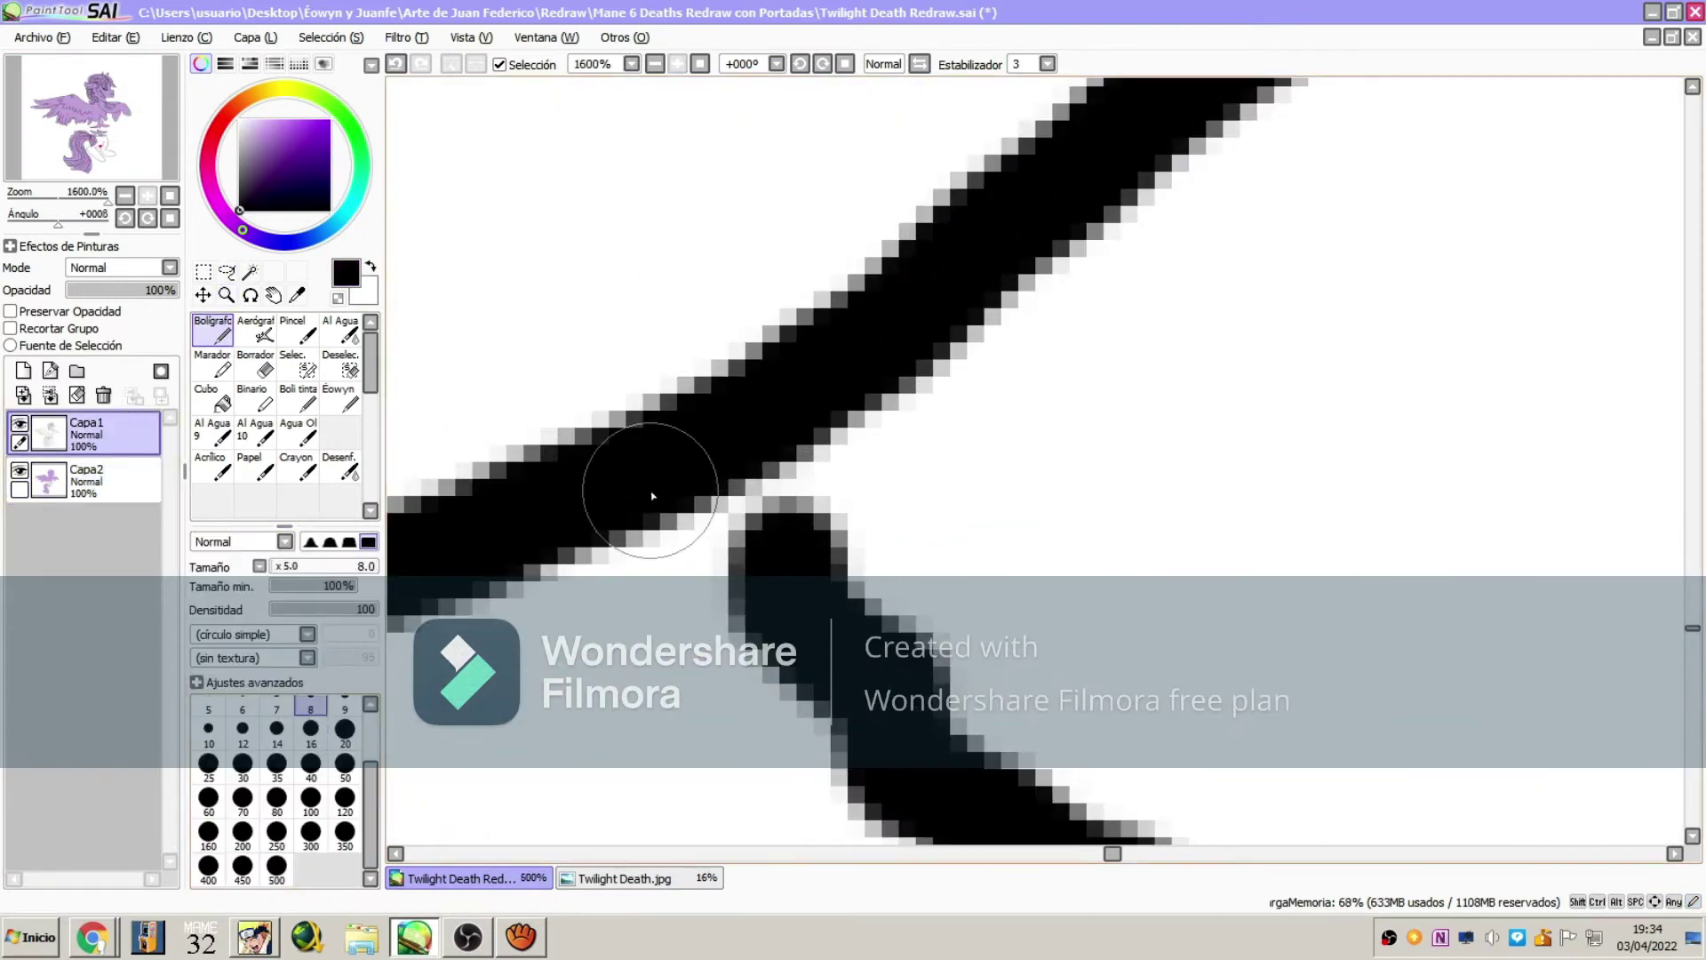
left_click(777, 528)
Select the background beside the hind legs on Capa1 with the Magic Wand, invert the selection and make Capa2 active
left_click(251, 272)
left_click(533, 649)
left_click(332, 38)
left_click(338, 82)
left_click(78, 488)
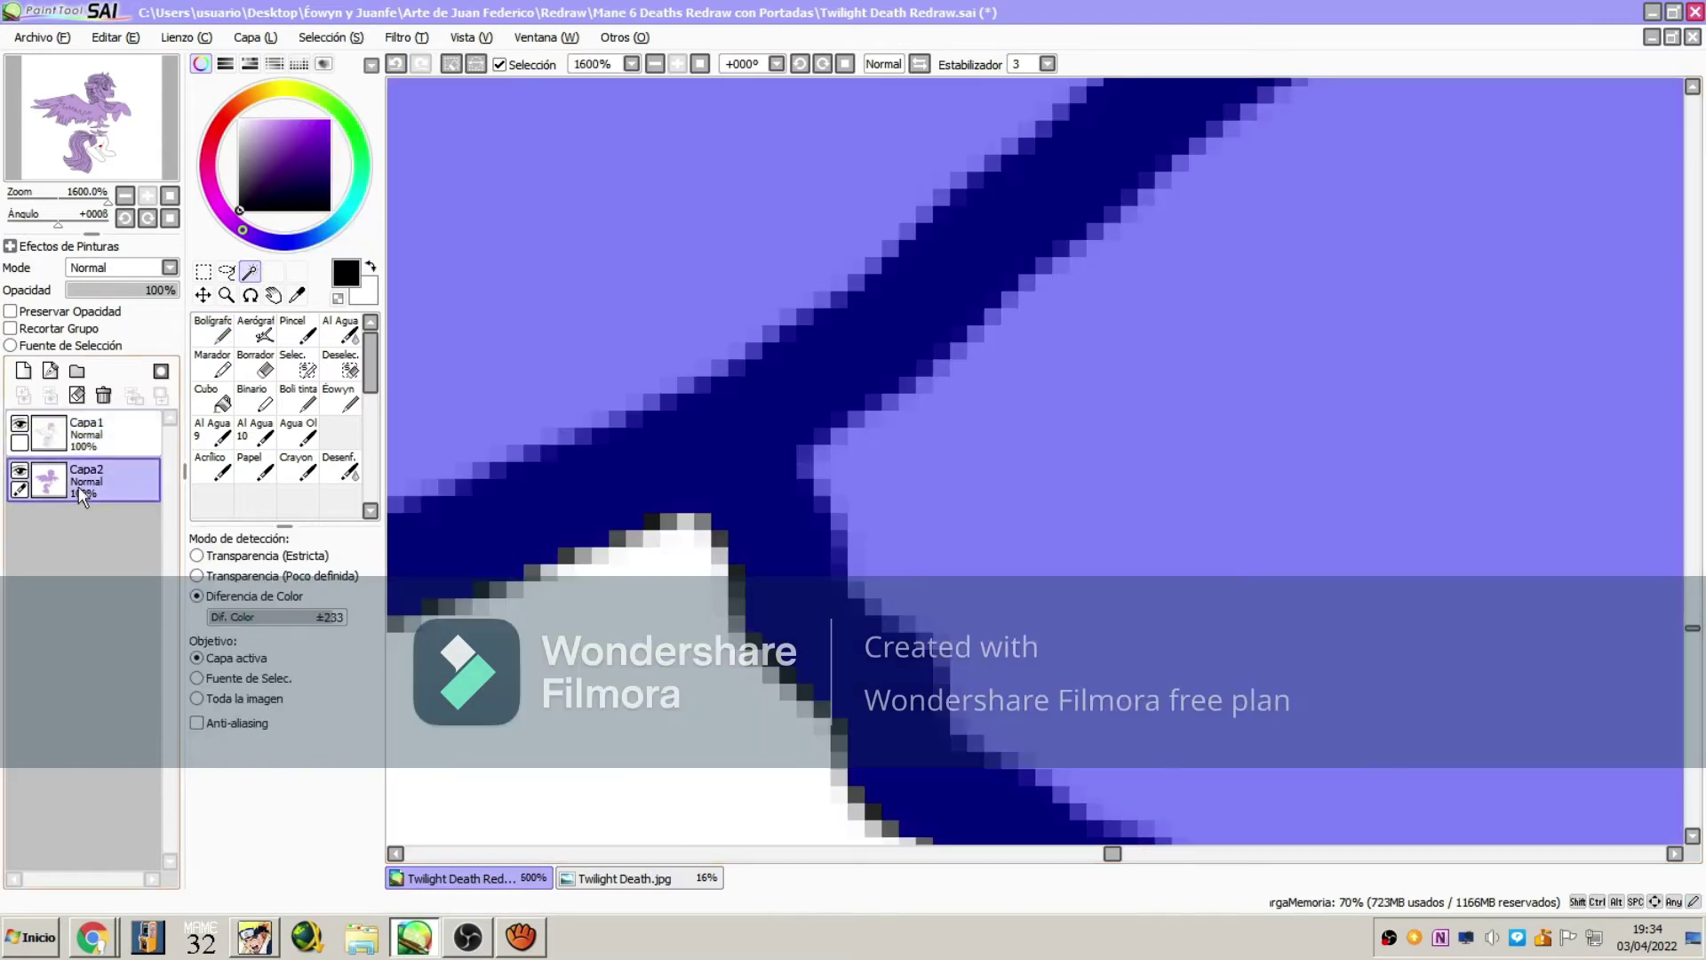
Fill the white hind legs and rump on Capa2 with the light purple sampled from the tail, using the bucket
left_click(227, 295)
left_click(197, 558)
left_click(918, 419)
left_click(915, 414)
left_click(889, 378)
left_click(851, 340)
left_click(847, 338)
left_click(835, 338)
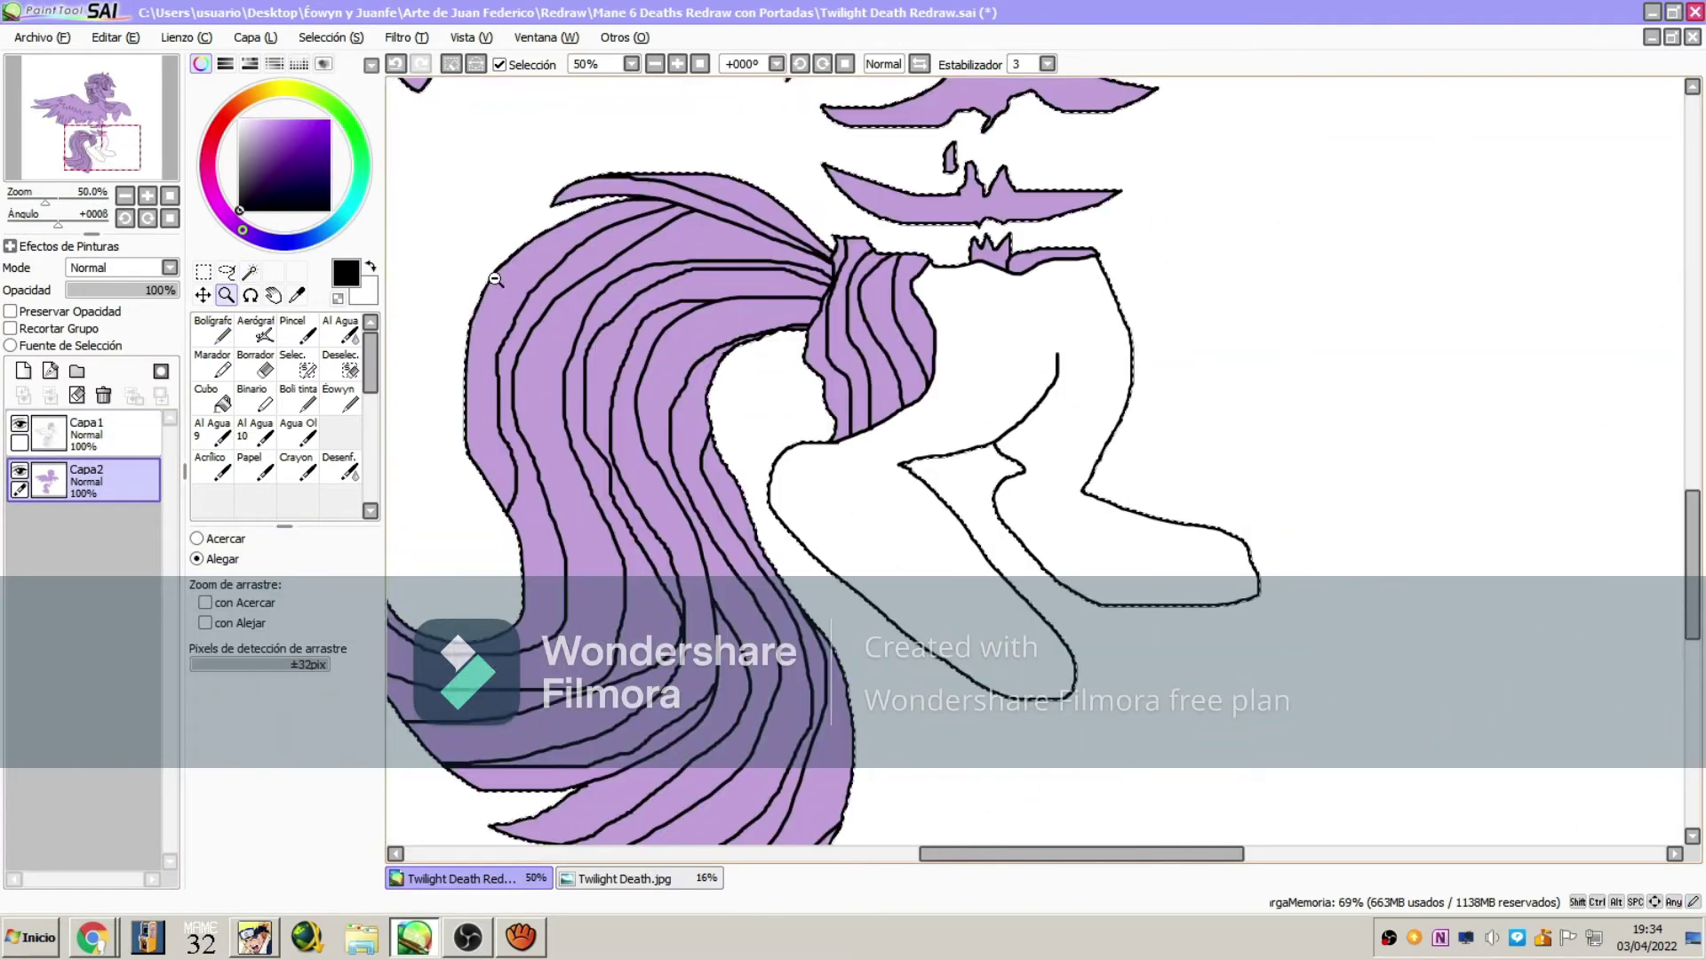
left_click(297, 295)
left_click(498, 329)
left_click(215, 404)
left_click(806, 531)
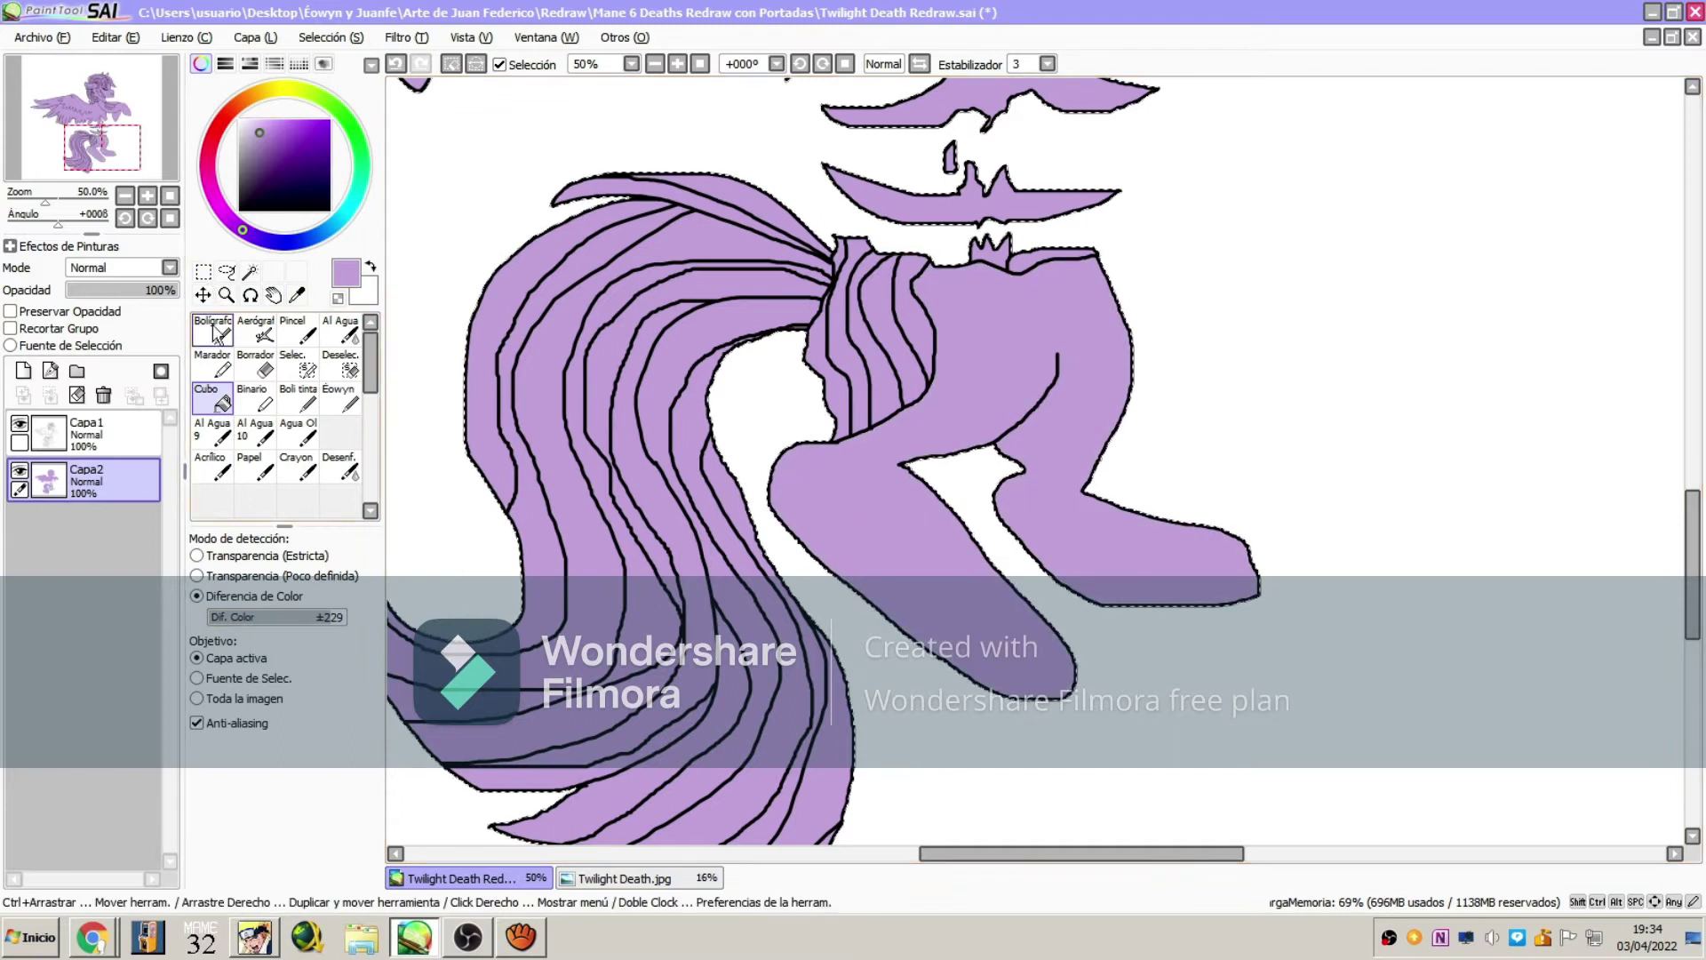
Paint the inside of the pony's mouth dark red on Capa2 with the size 8 pen
left_click(226, 295)
left_click(205, 559)
left_click(938, 506)
left_click(937, 507)
left_click(937, 506)
left_click(213, 540)
left_click(931, 358)
left_click(973, 293)
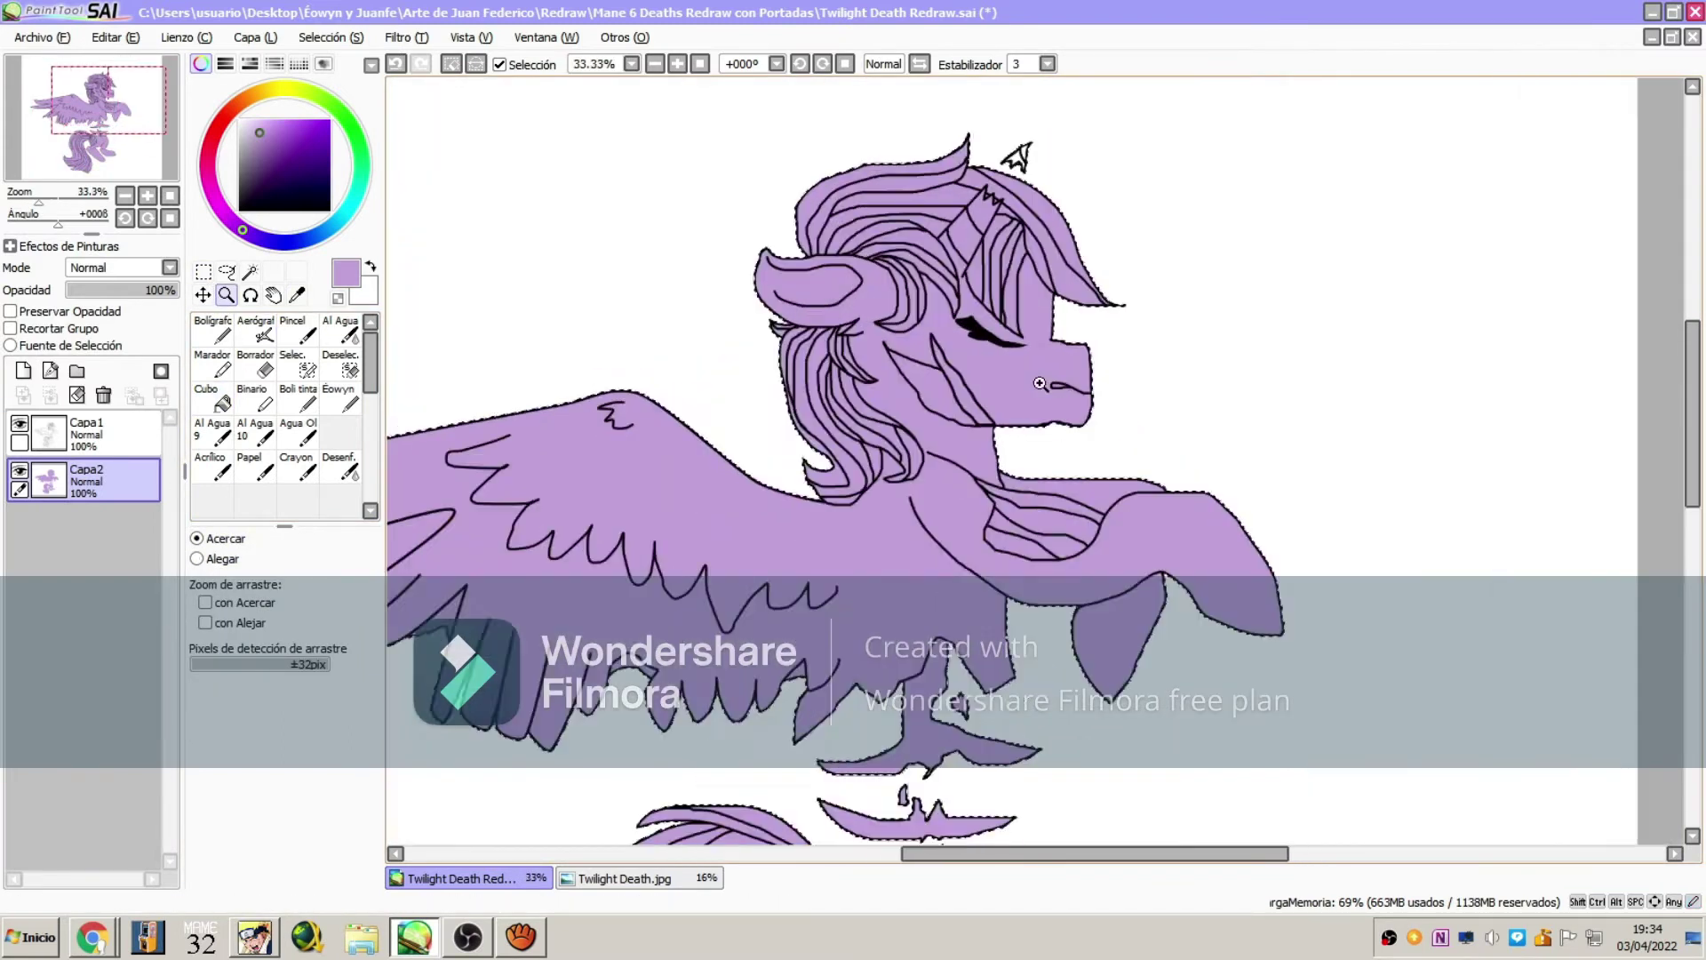
left_click(1013, 375)
left_click(973, 360)
left_click(942, 350)
left_click(916, 338)
left_click_drag(250, 98, 219, 124)
left_click(323, 164)
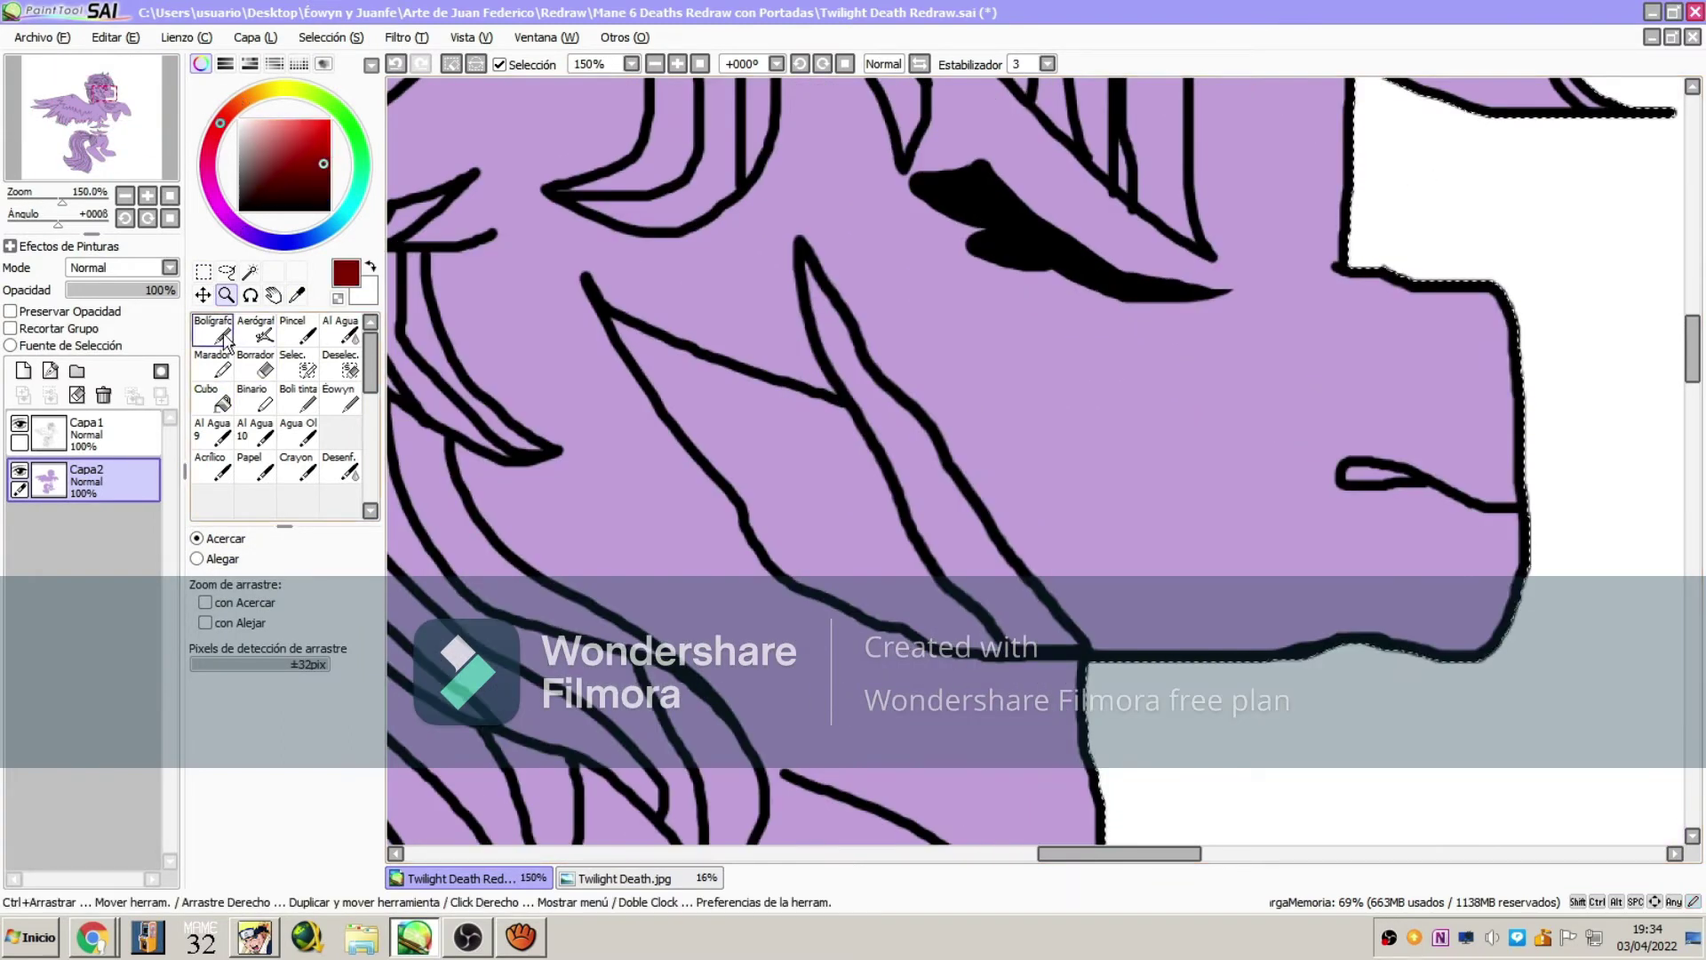
left_click_drag(1406, 476, 1351, 469)
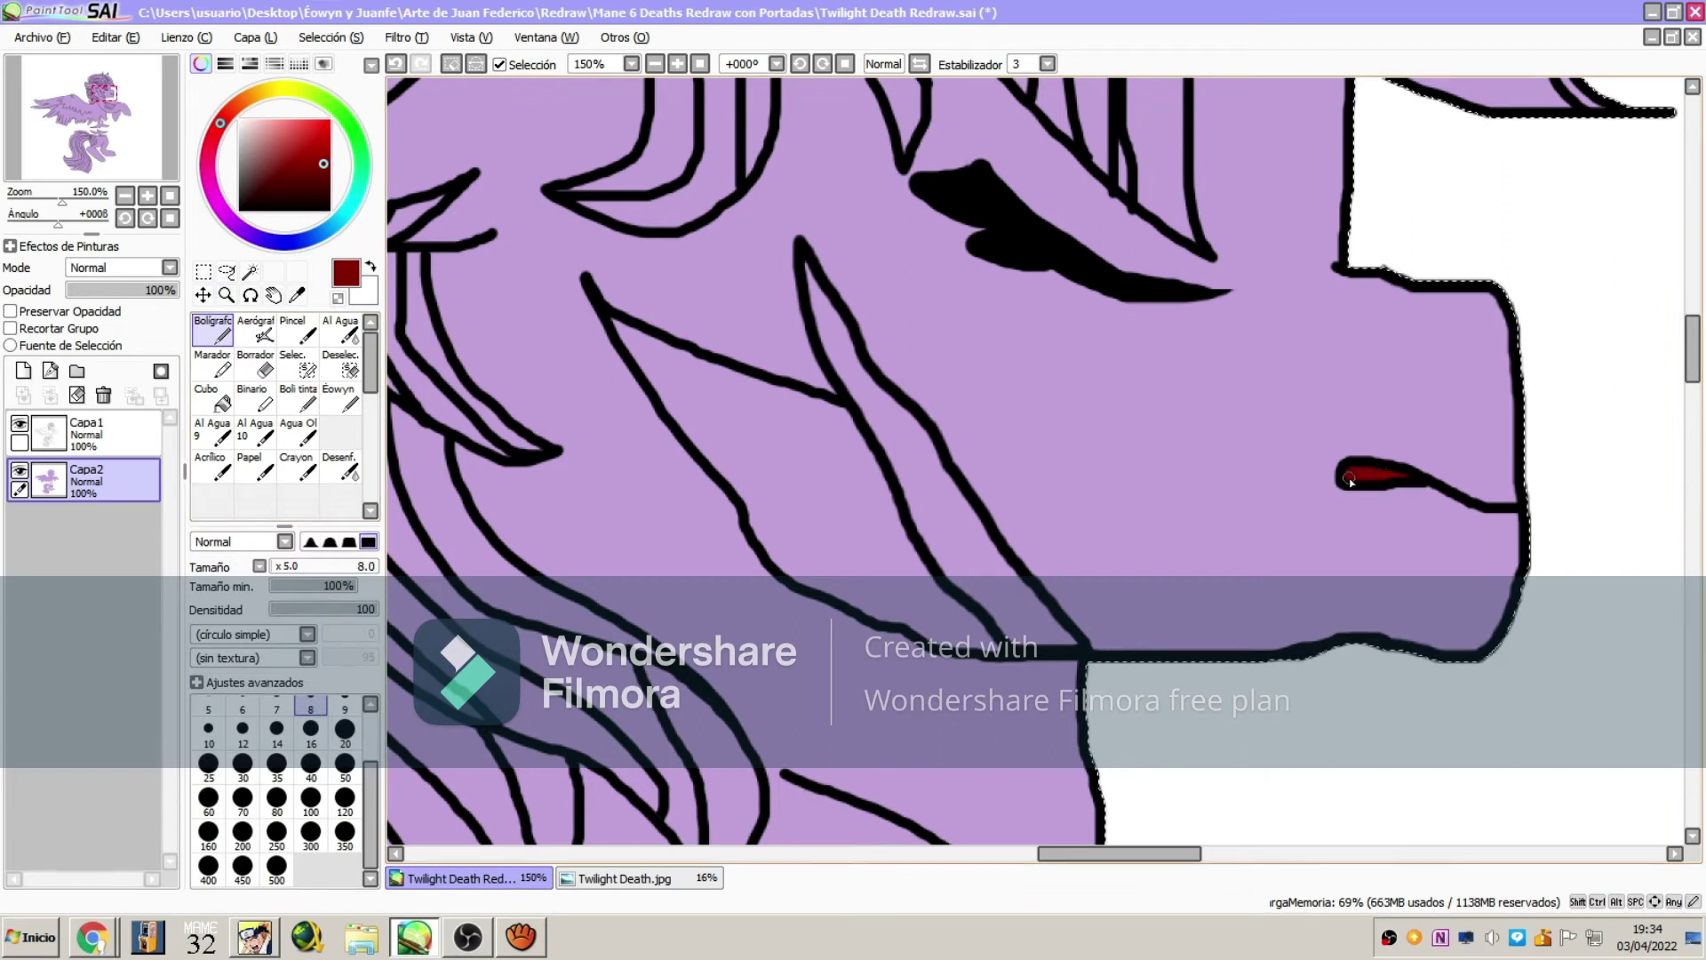
Trace the inner edges of the torn cheek wound in light pink with the size 8 pen
left_click(264, 131)
left_click_drag(695, 436, 722, 472)
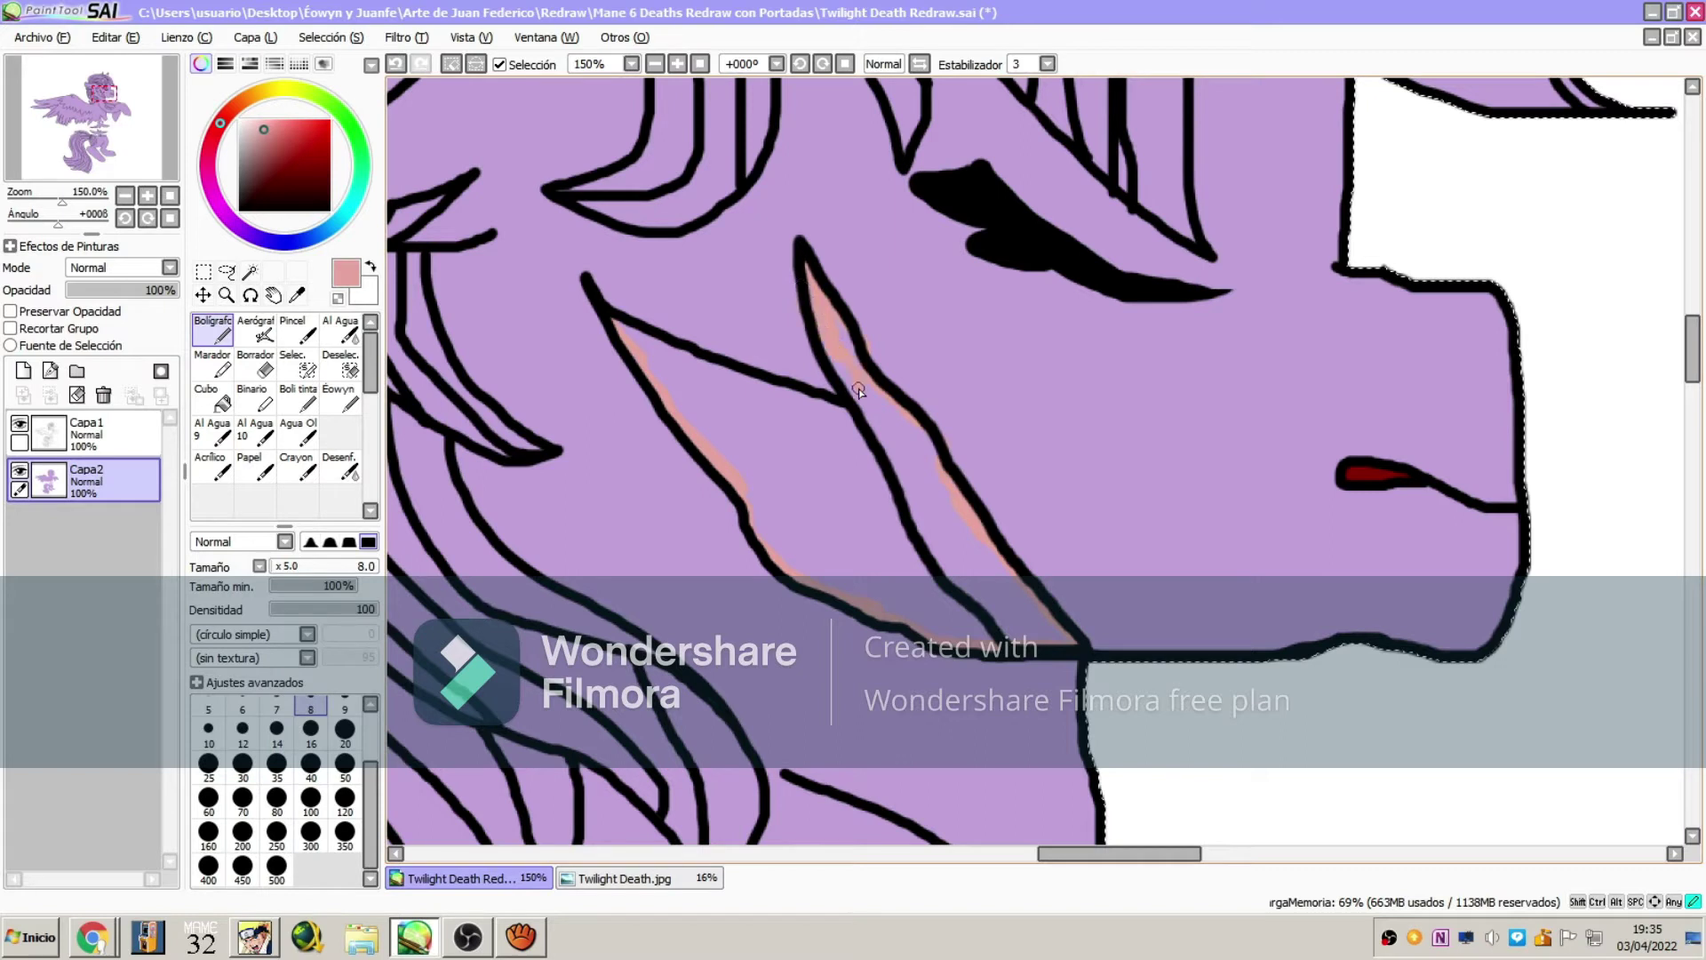
left_click_drag(773, 388, 850, 409)
Try to fill the inside of the cheek wound pink with the bucket, and undo the fill
left_click(213, 398)
left_click(702, 436)
left_click(115, 37)
left_click(133, 64)
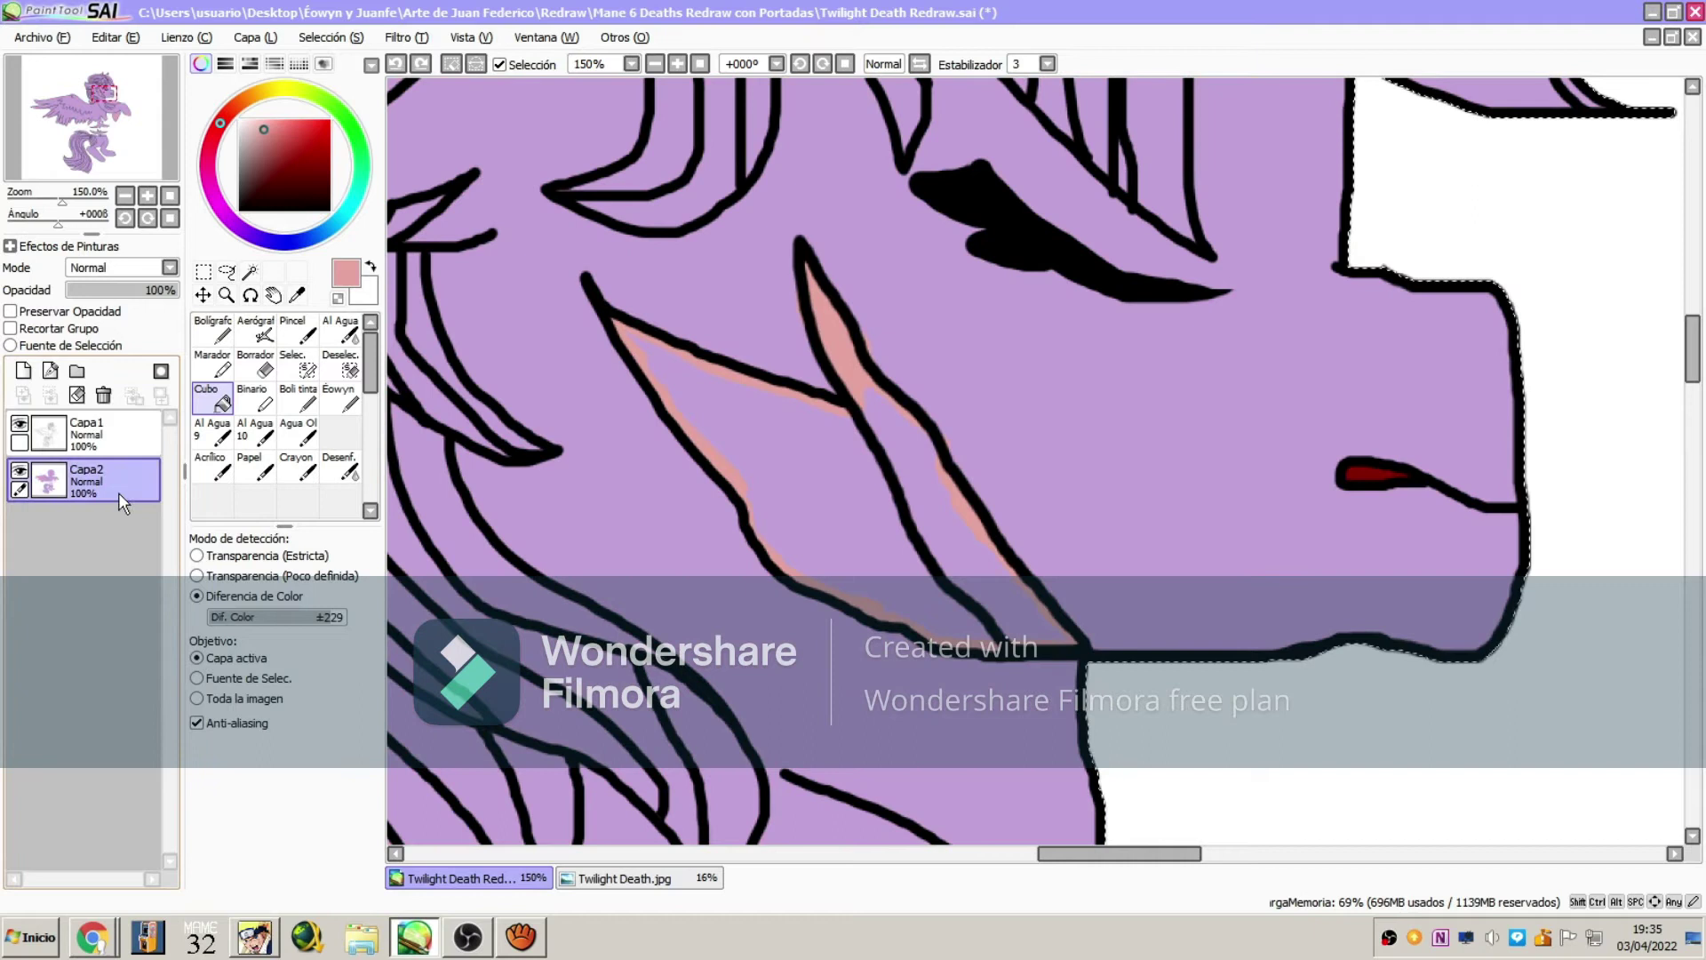
Move Capa2 above Capa1 and close the gaps in the pink wound outline with the pen
left_click_drag(119, 492, 117, 428)
left_click(256, 333)
left_click(214, 332)
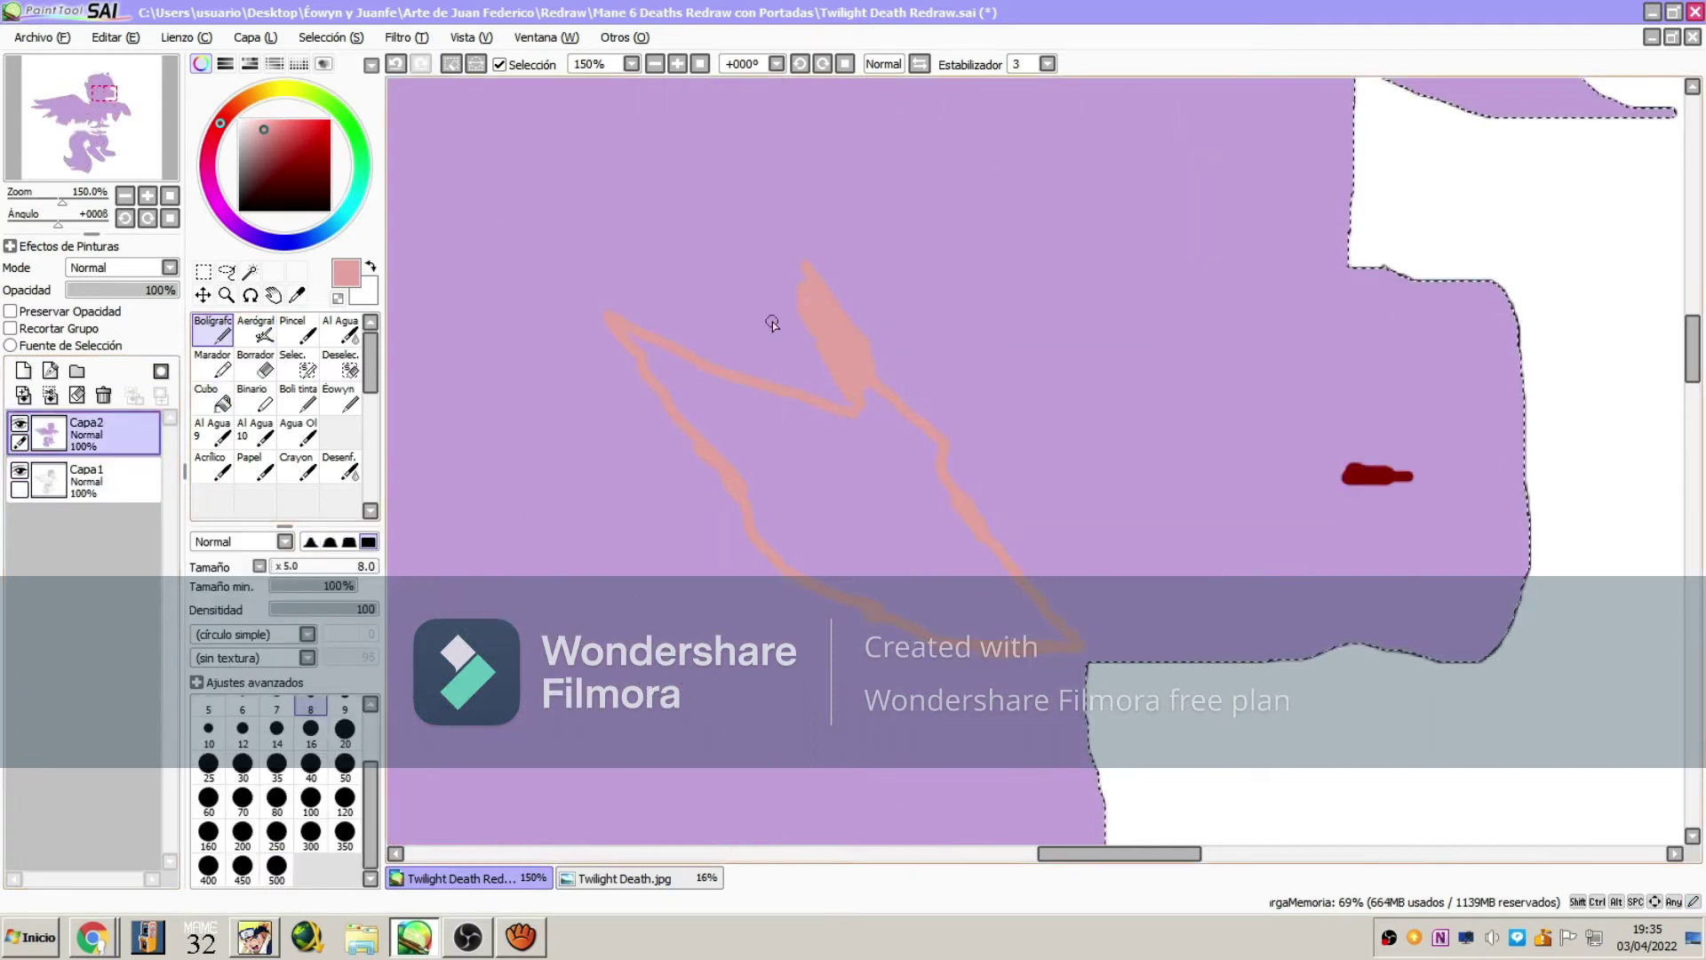
Try to fill the outlined cheek wound pink with the bucket at a colour difference of 157, and undo the fill
left_click(213, 398)
left_click(845, 456)
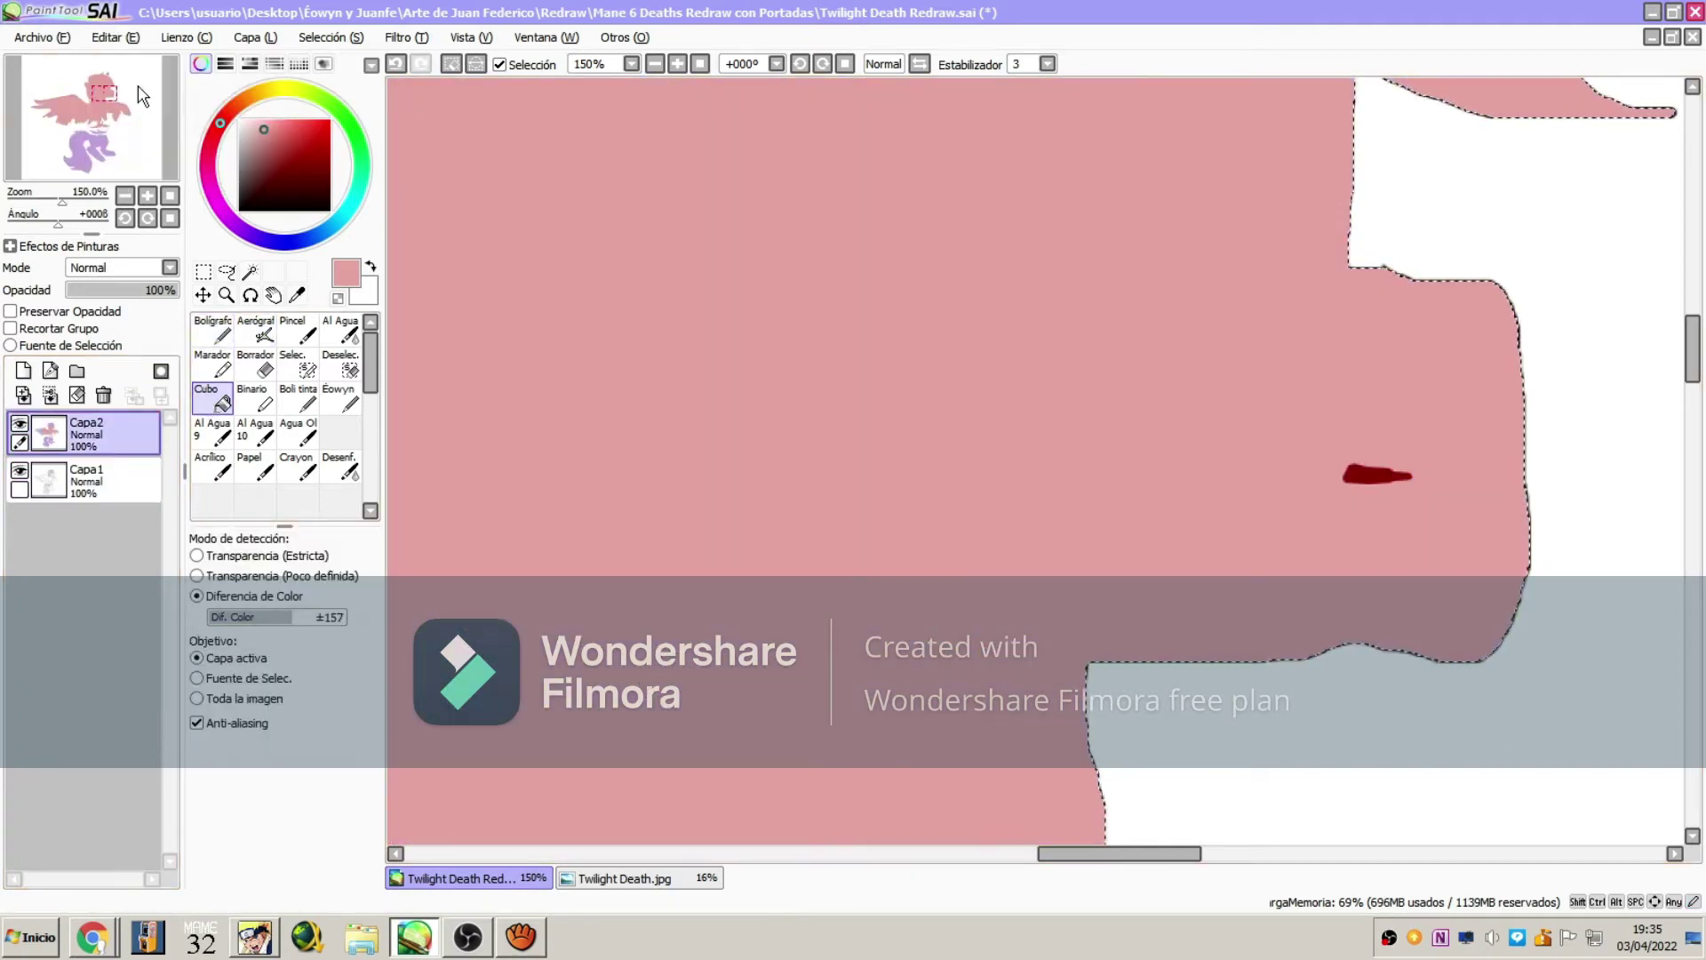
left_click(116, 38)
left_click(133, 64)
Set the bucket's colour difference to 45 and fill the outlined cheek wound light pink
left_click(213, 332)
left_click(213, 398)
left_click(234, 618)
left_click(686, 400)
Move Capa2 back below Capa1 and clean up the edges around the cheek wound with the light purple pen
left_click_drag(111, 446, 121, 508)
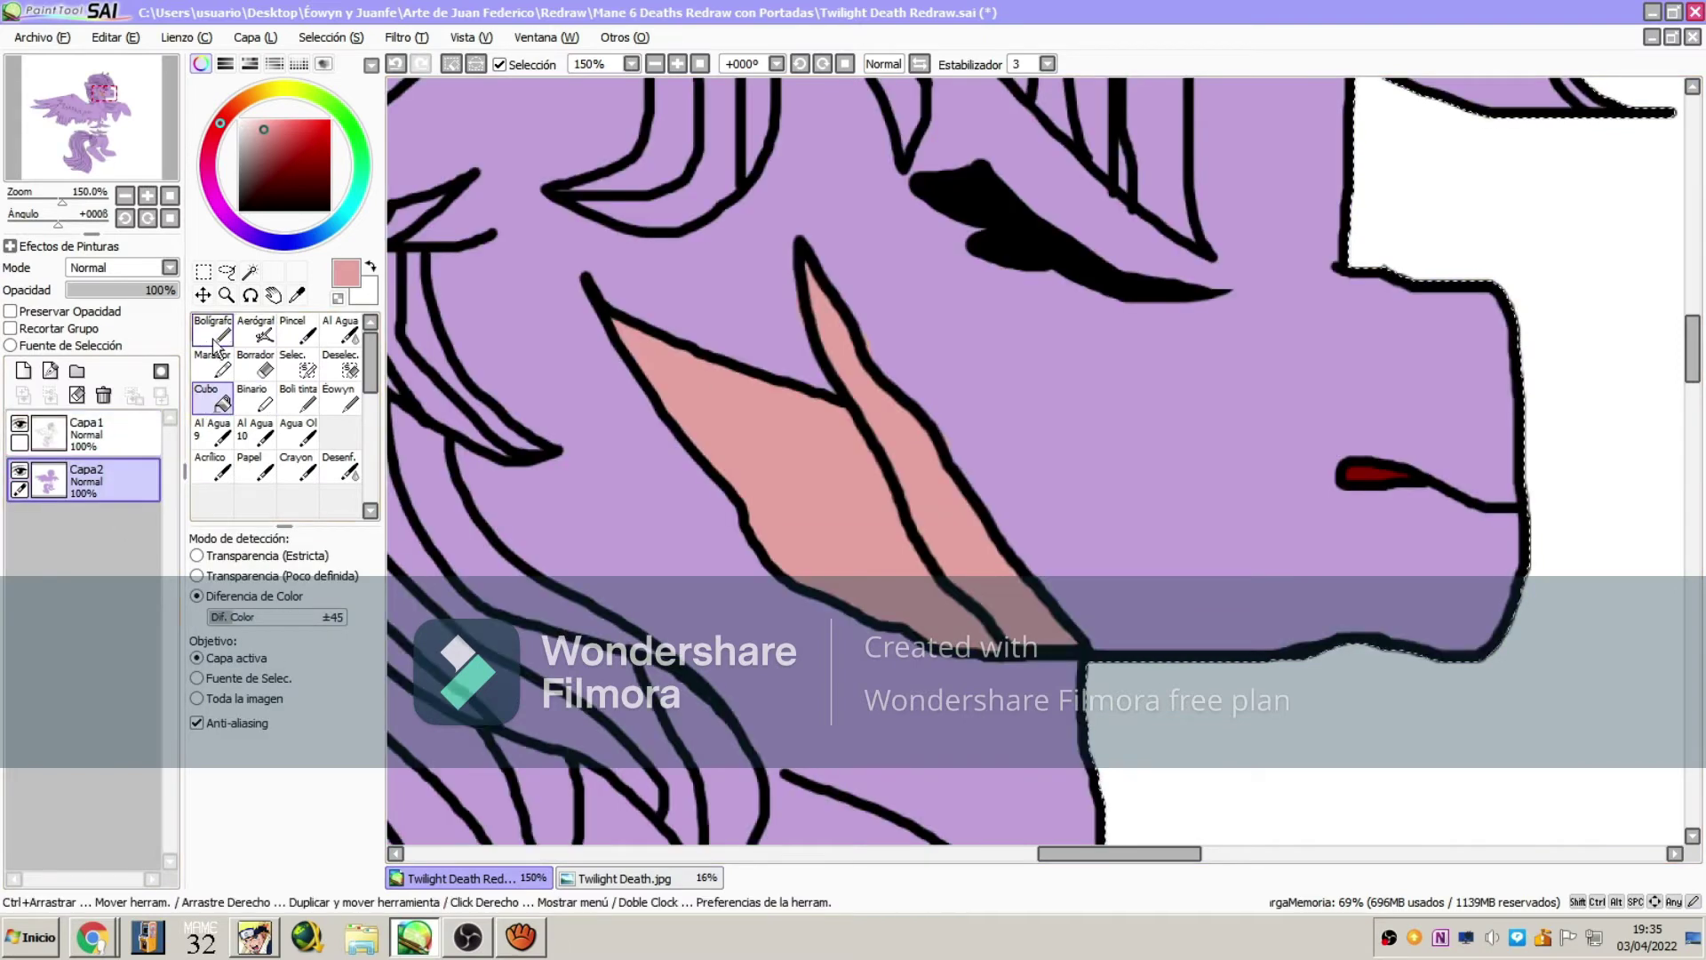
left_click(214, 340)
right_click(645, 279)
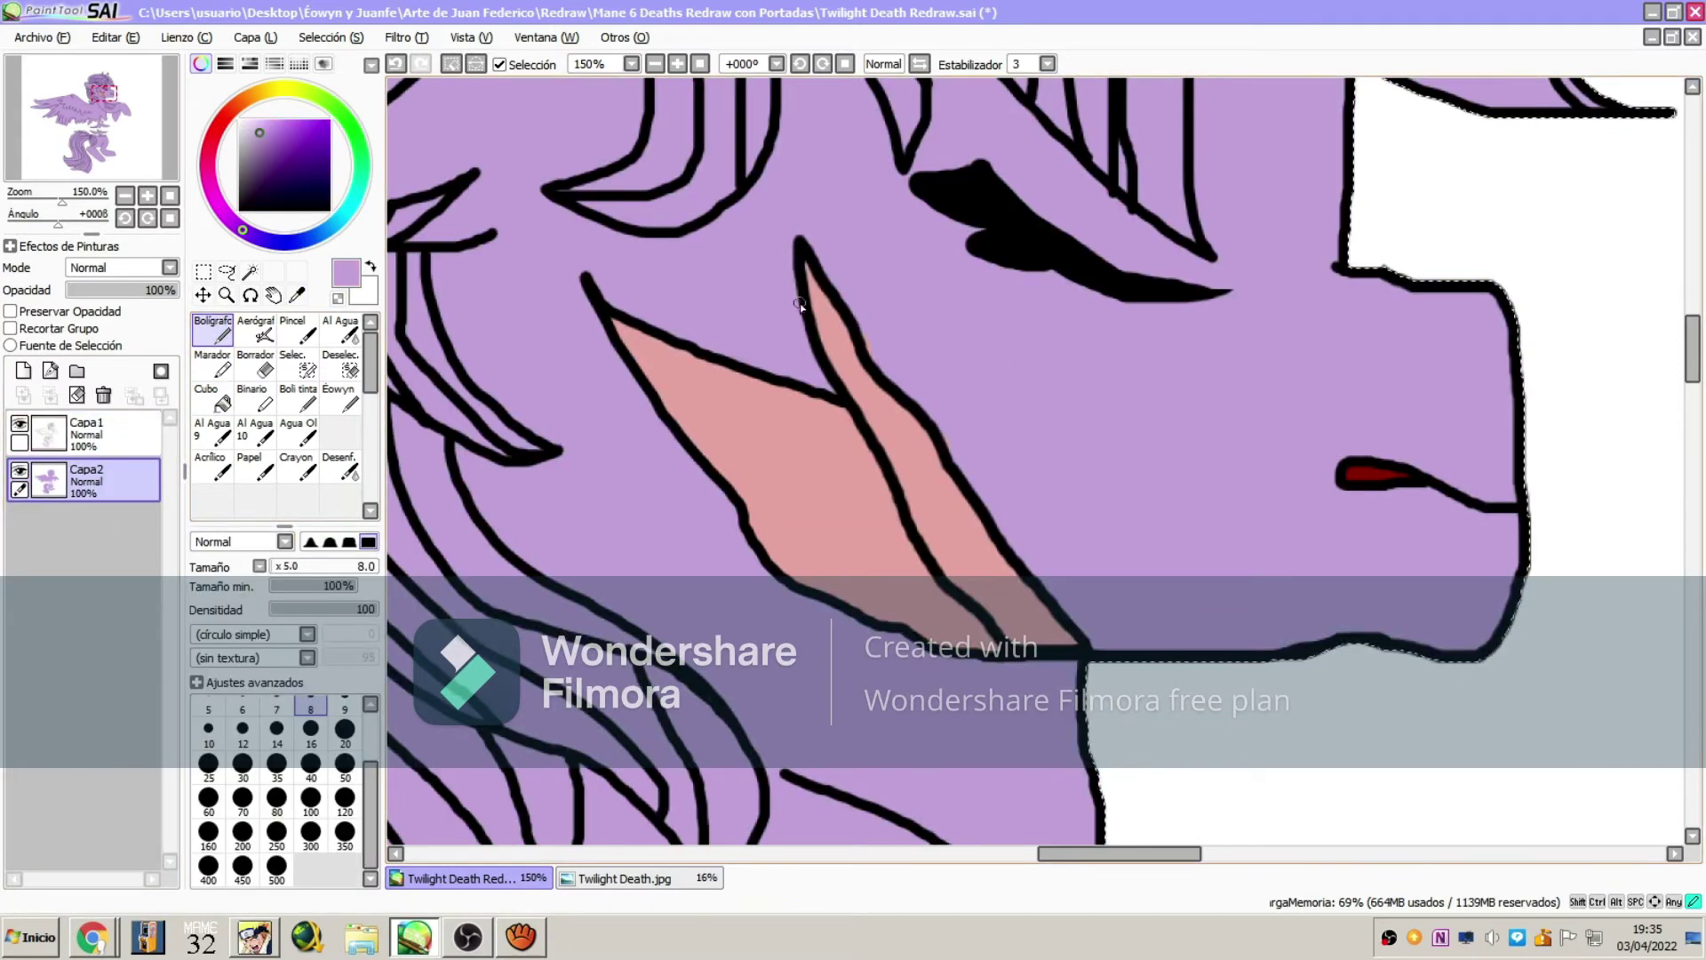
Trace the tail's border against the rump in the cheek wound's pink and fill the tail with that colour
left_click(297, 295)
left_click(788, 421)
left_click_drag(90, 117, 83, 161)
left_click(213, 336)
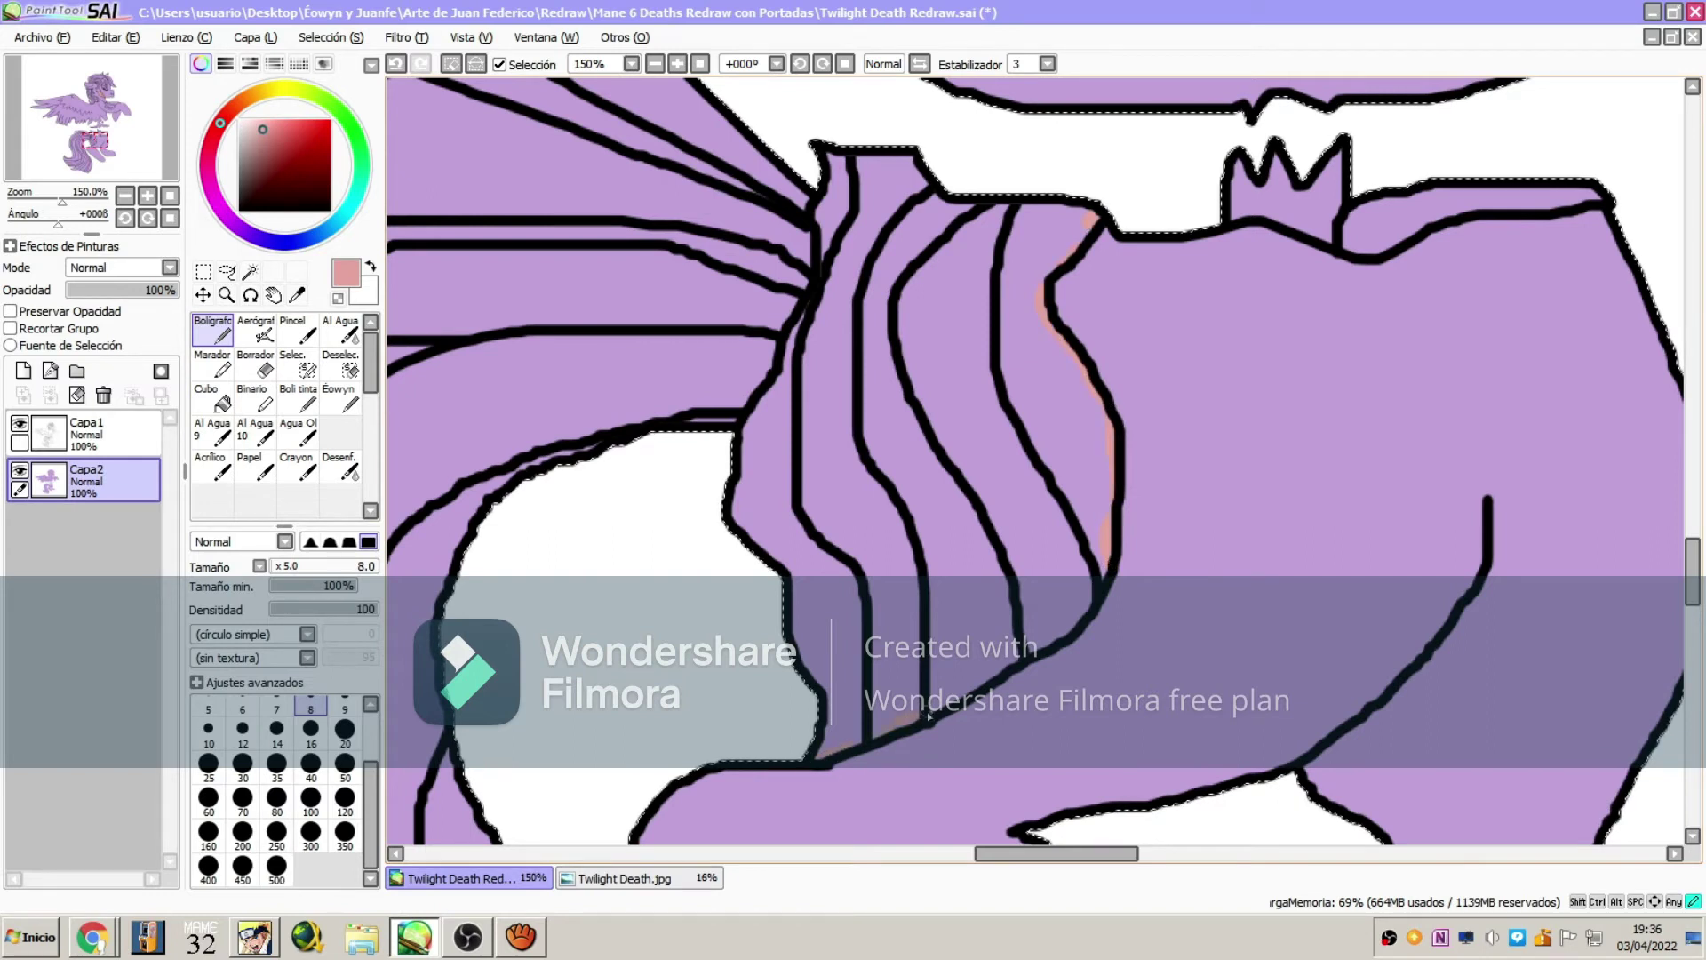
left_click_drag(1088, 608, 1104, 569)
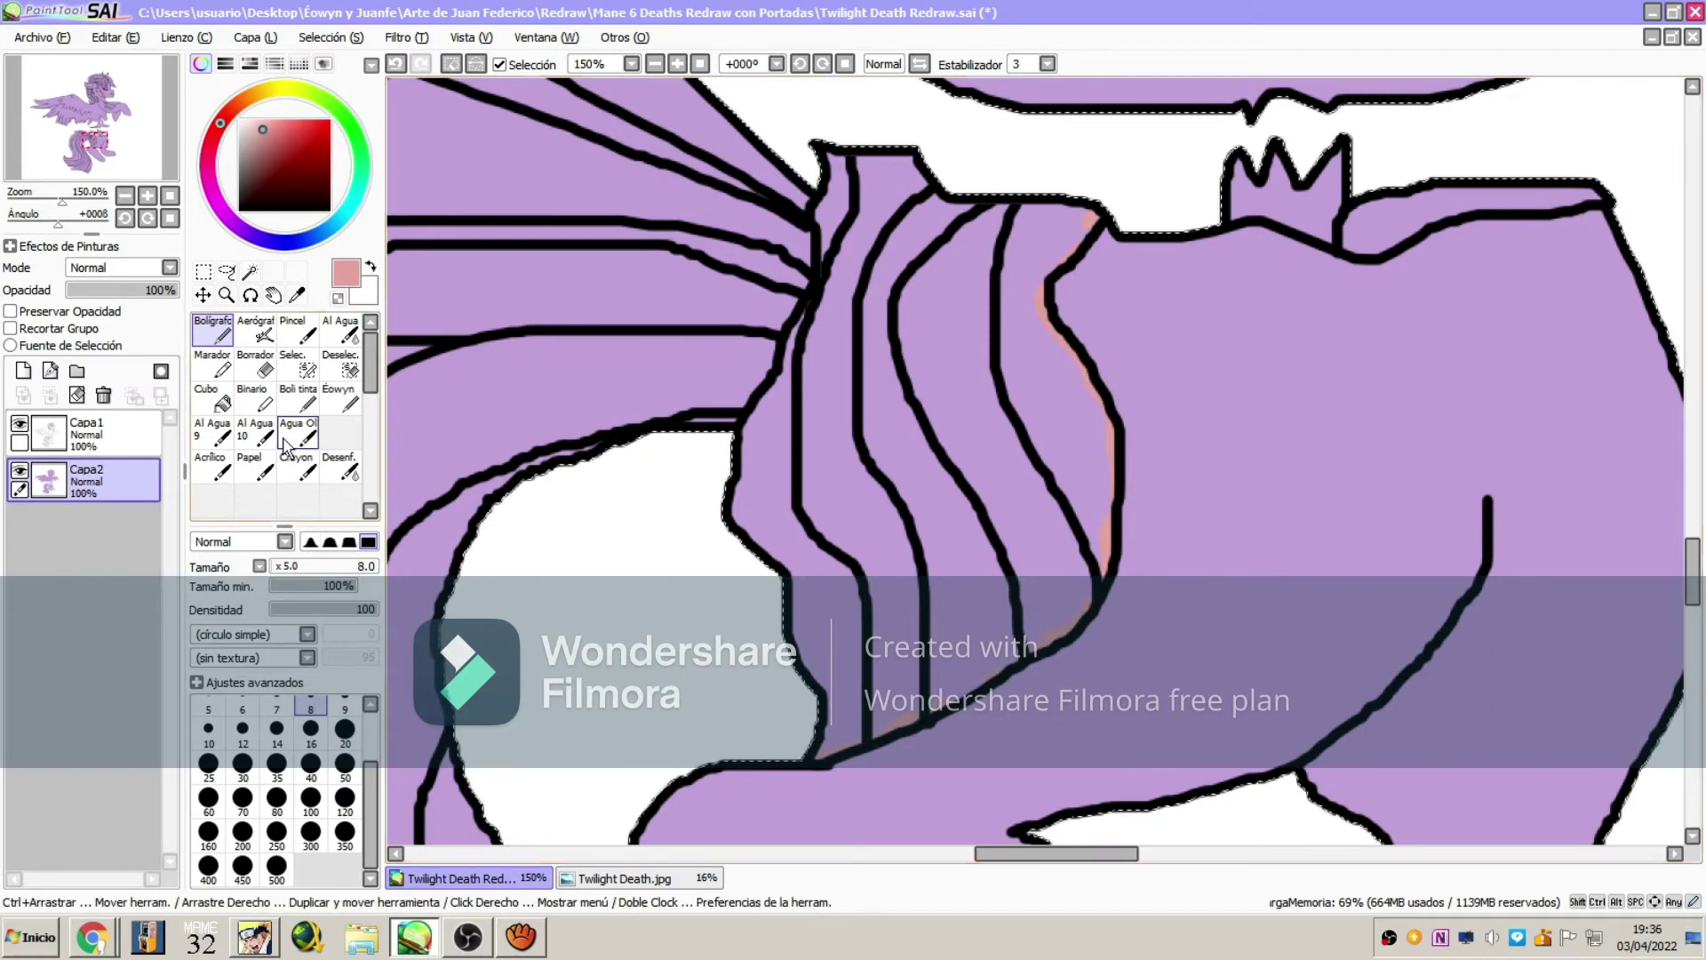
left_click(215, 402)
left_click(497, 373)
Paint the large tear between the outer wing feathers pink with the size 100 pen, undoing the stray last stroke
left_click(75, 120)
left_click_drag(73, 113, 59, 110)
left_click(213, 332)
left_click(310, 799)
mouse_move(770, 575)
left_mouse_down()
mouse_move(731, 580)
mouse_move(1257, 431)
mouse_move(1042, 608)
left_mouse_up()
left_click(936, 208)
left_click(115, 38)
left_click(139, 61)
Cover the pink overflow around the large wing tear with light purple, refining the edges with the size 40 pen
right_click(491, 225)
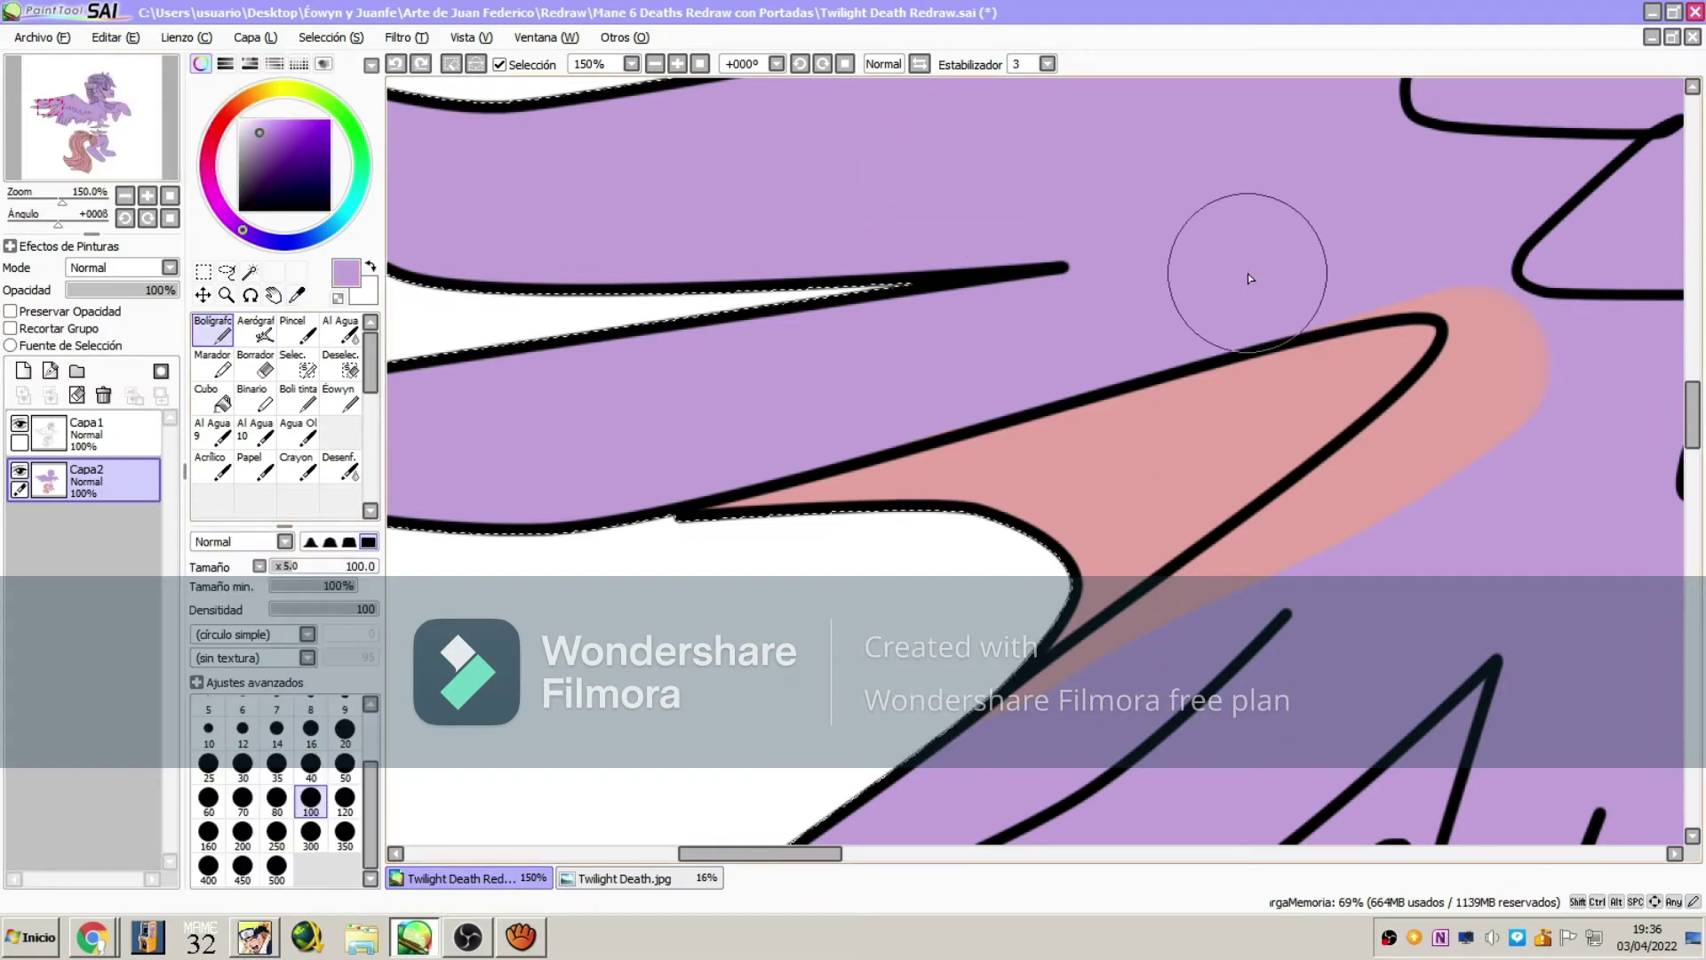
mouse_move(1470, 239)
left_mouse_down()
mouse_move(1529, 302)
mouse_move(1526, 375)
mouse_move(1439, 478)
mouse_move(1266, 622)
left_mouse_up()
left_click_drag(1097, 721, 1352, 540)
left_click(296, 295)
left_click(216, 332)
left_click(311, 767)
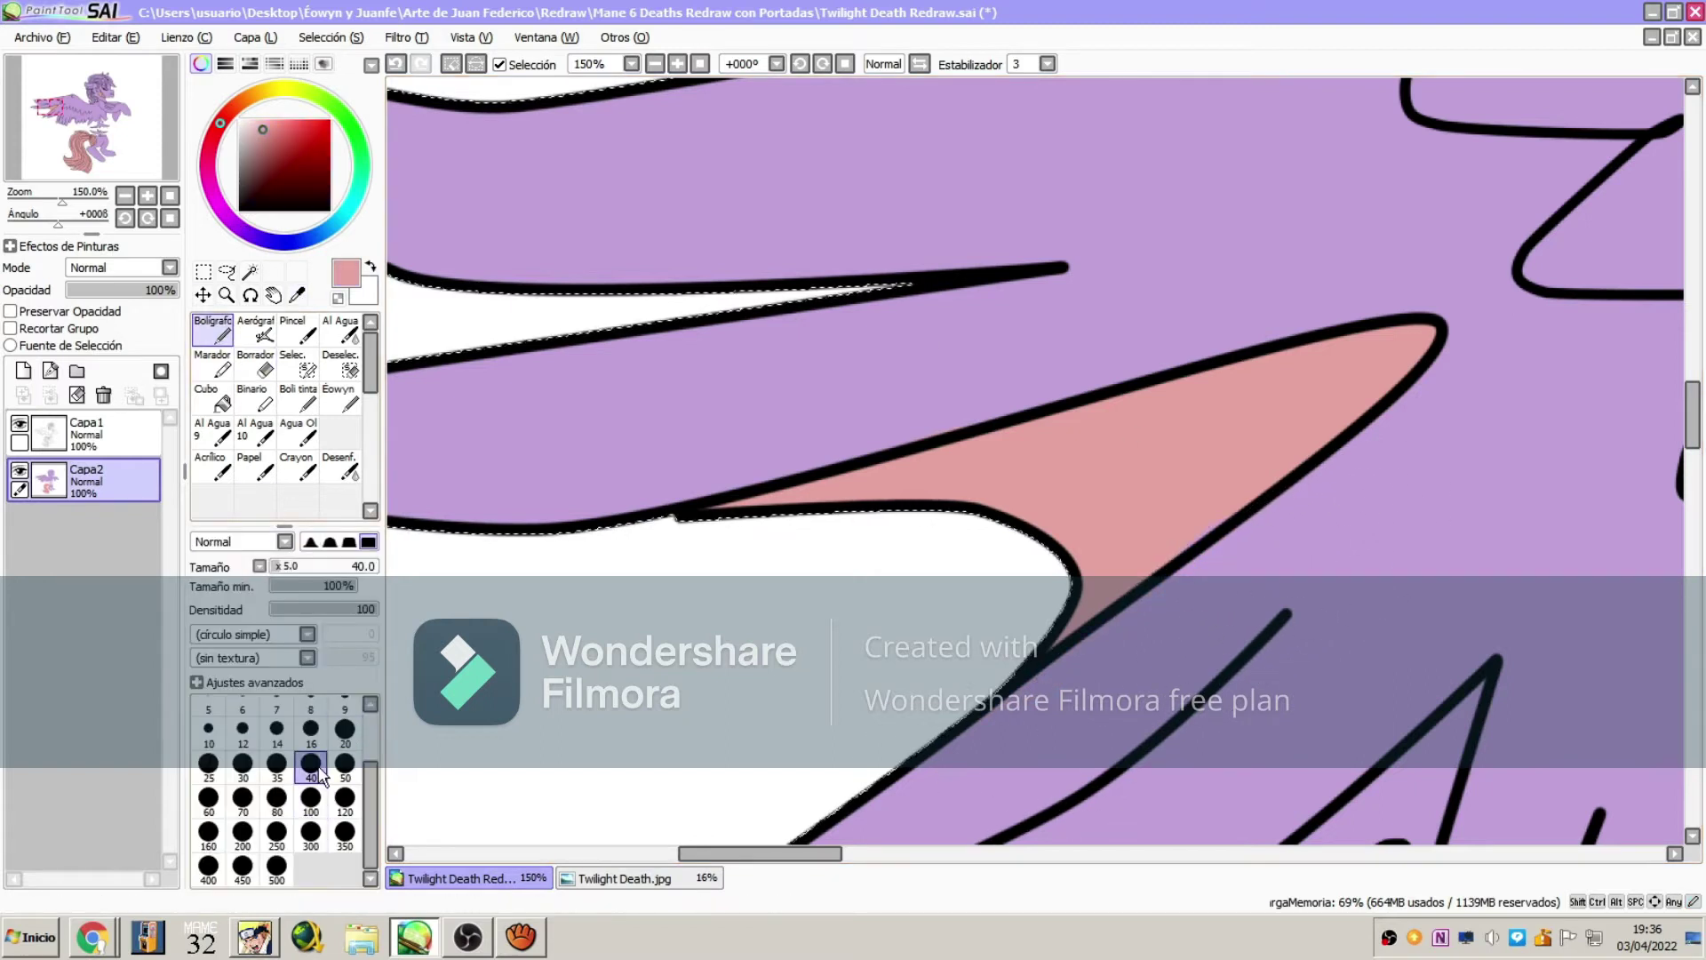
left_click(297, 295)
left_click(453, 414)
left_click(215, 333)
Paint the small pointed tear between the lower wing feathers pink with the size 16 pen and clean its edges in light purple
left_click(297, 295)
left_click(1084, 431)
left_click_drag(34, 117, 47, 126)
left_click(216, 332)
left_click_drag(569, 466, 551, 468)
left_click(311, 732)
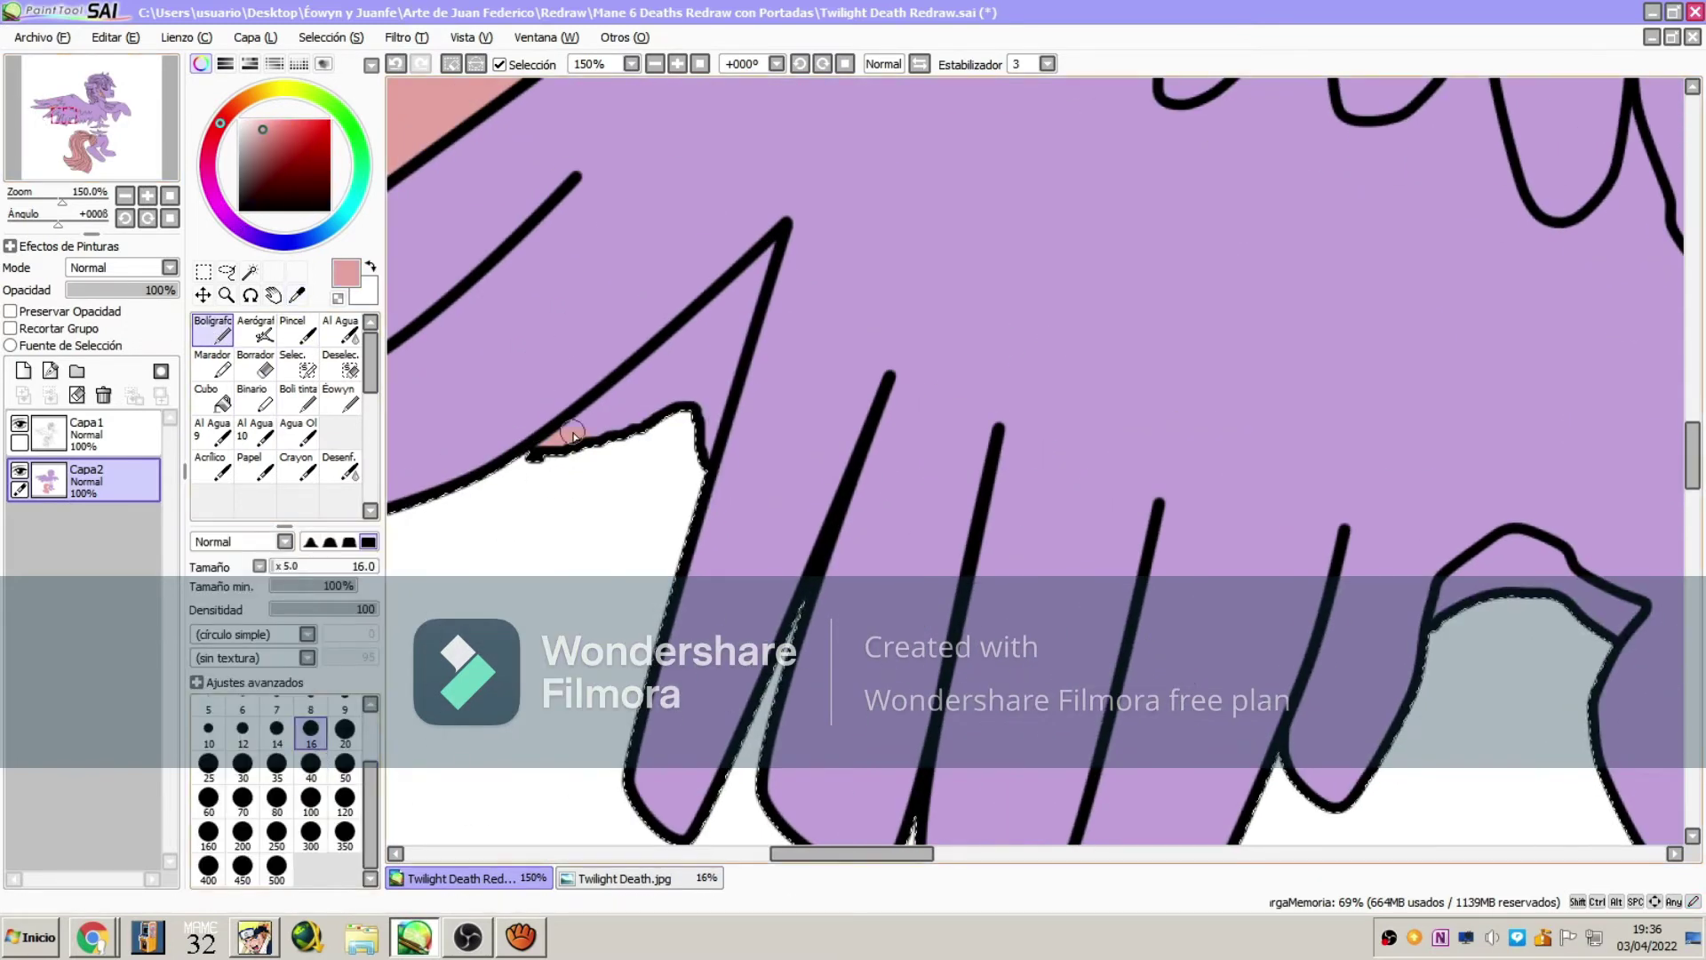
left_click(115, 38)
left_click(133, 62)
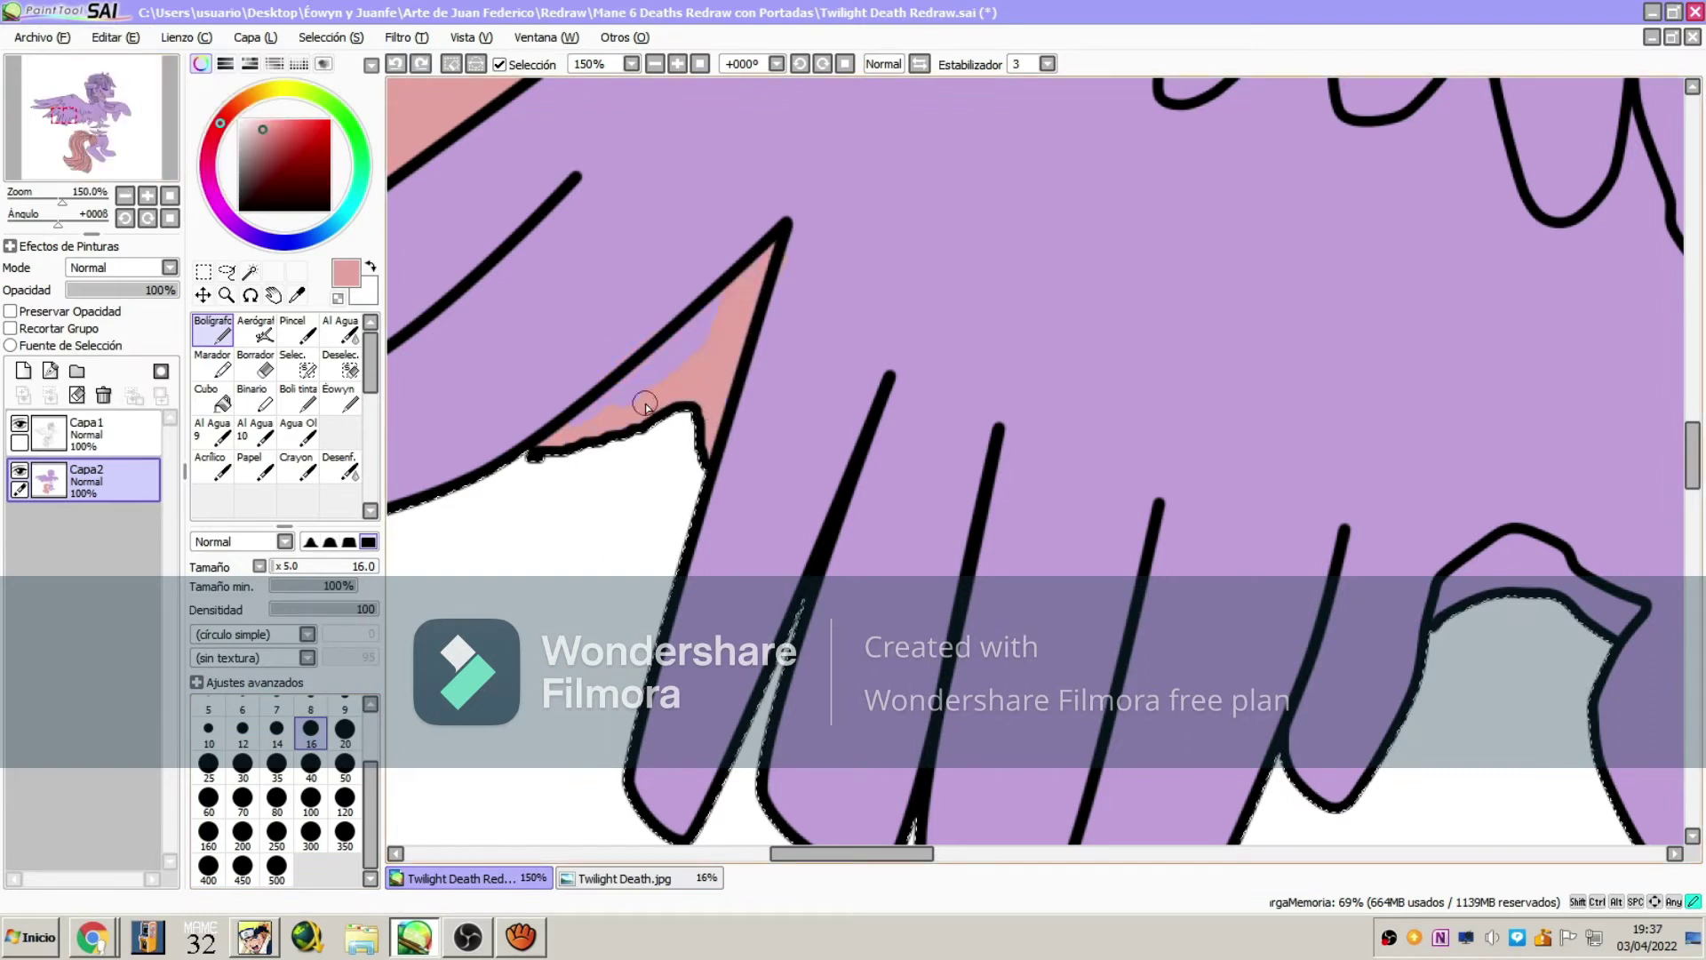
left_click(296, 295)
left_click(426, 278)
left_click(216, 332)
Paint the curved tear above the gap in the lower wing feathers pink with the size 16 pen
left_click(297, 295)
left_click(425, 123)
left_click_drag(137, 141, 153, 140)
left_click(213, 332)
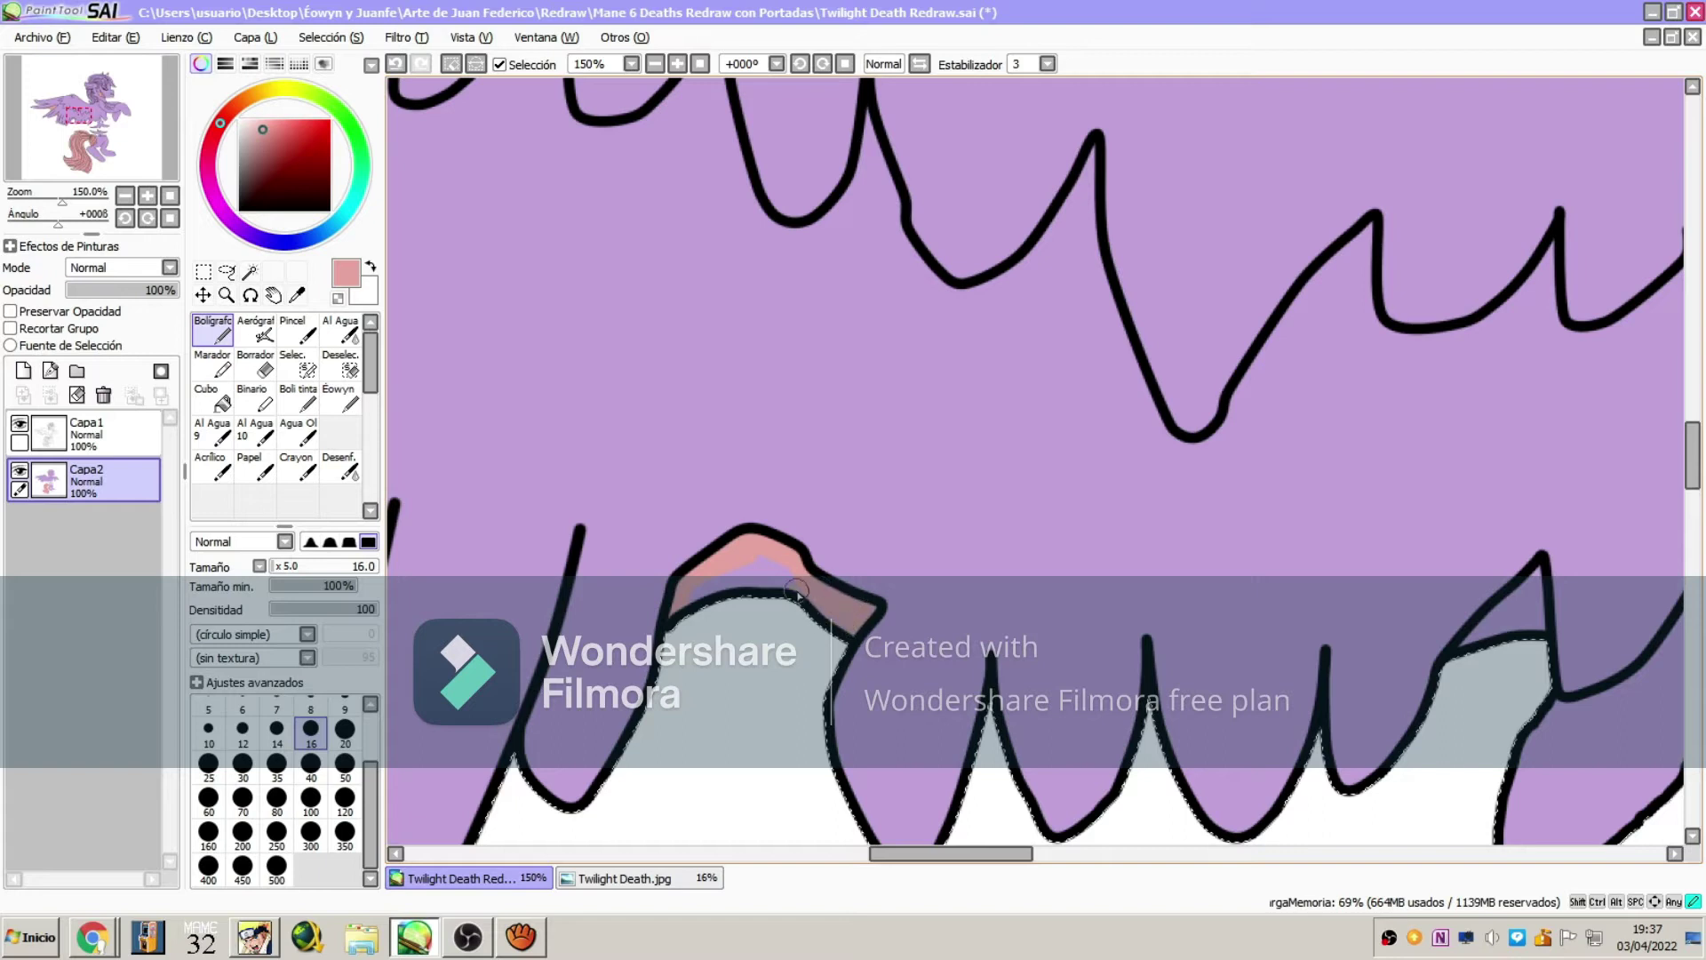
Clear the current selection and select the sections of the chest wound on Capa1 with the Magic Wand
left_click_drag(108, 140, 140, 132)
left_click(225, 295)
left_click(221, 560)
left_click(457, 270)
left_click(457, 270)
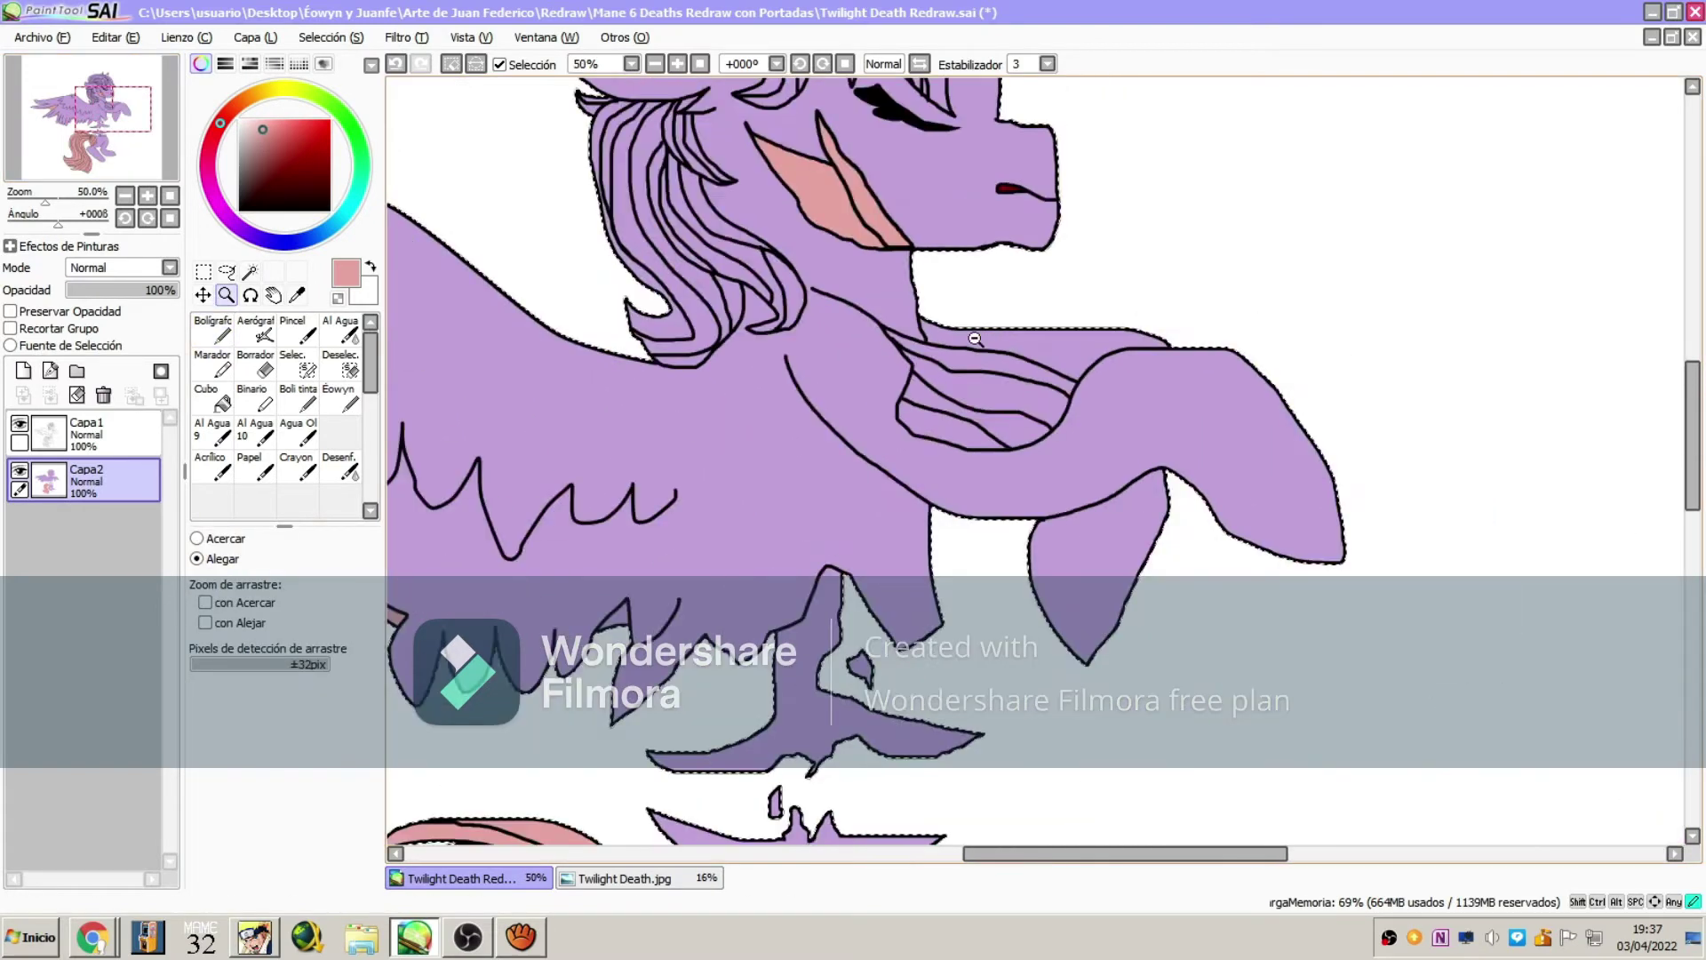
left_click(456, 270)
left_click(457, 270)
left_click(457, 271)
left_click(227, 272)
left_click(451, 273)
left_click(114, 434)
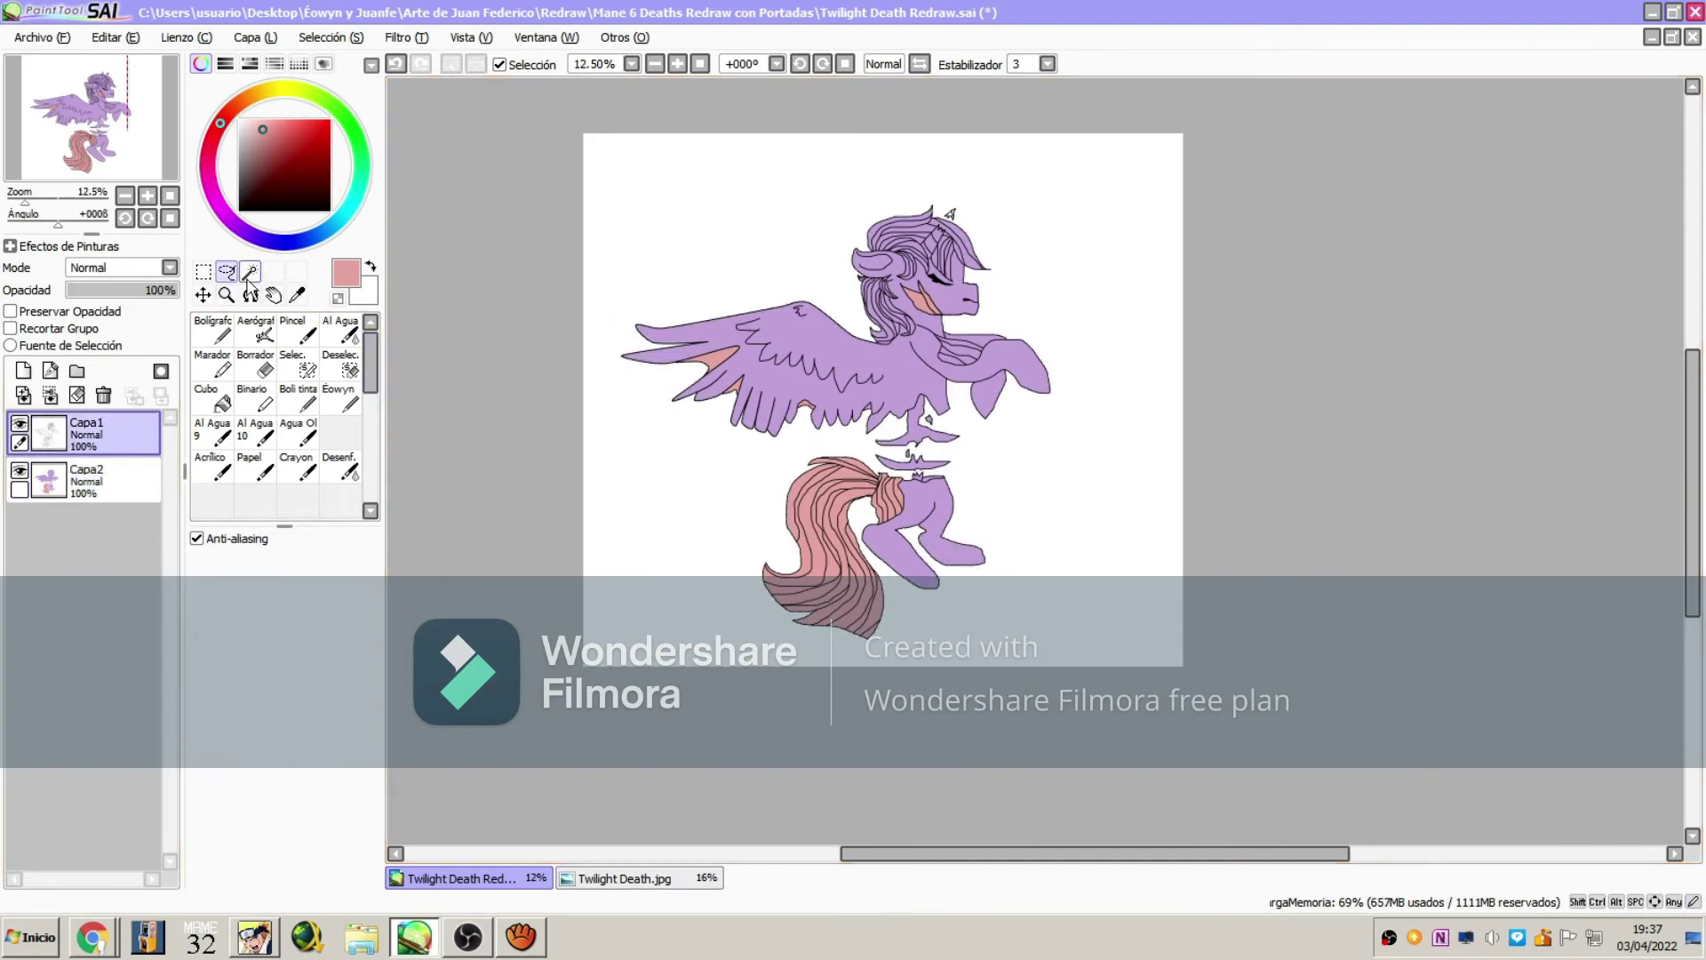
left_click(249, 272)
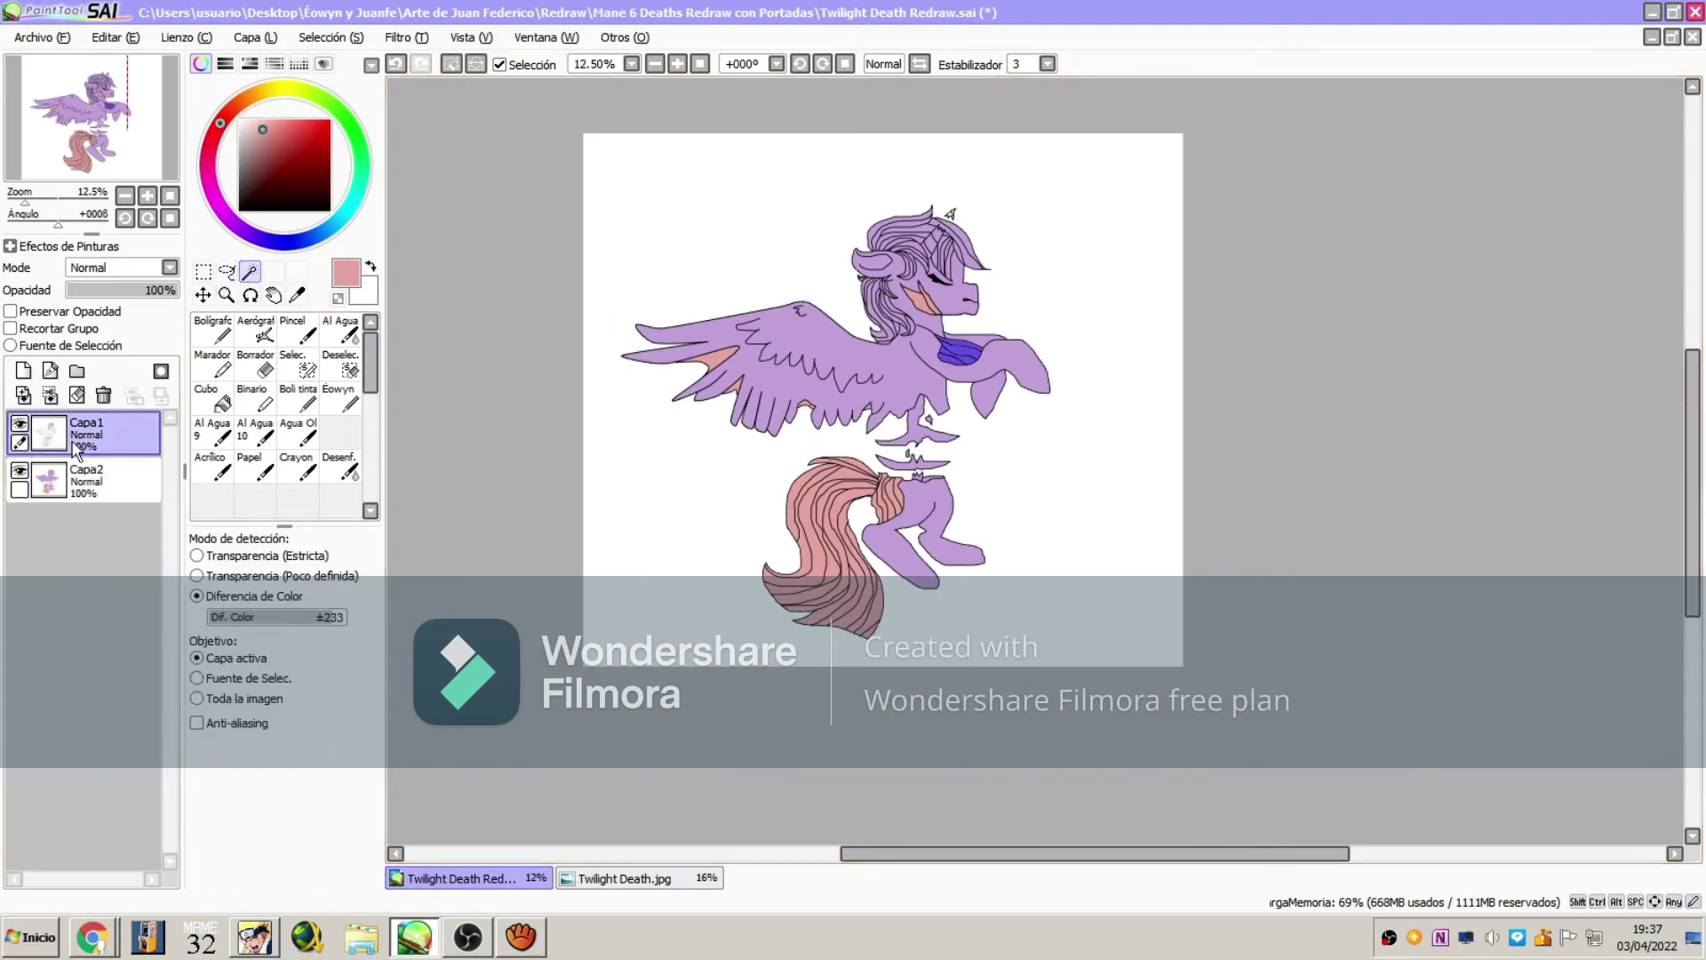
Paint the selected chest wound pink on Capa2 with the size 500 pen, and deselect it
left_click(89, 480)
left_click(213, 343)
left_click(278, 870)
left_click_drag(911, 355, 1051, 351)
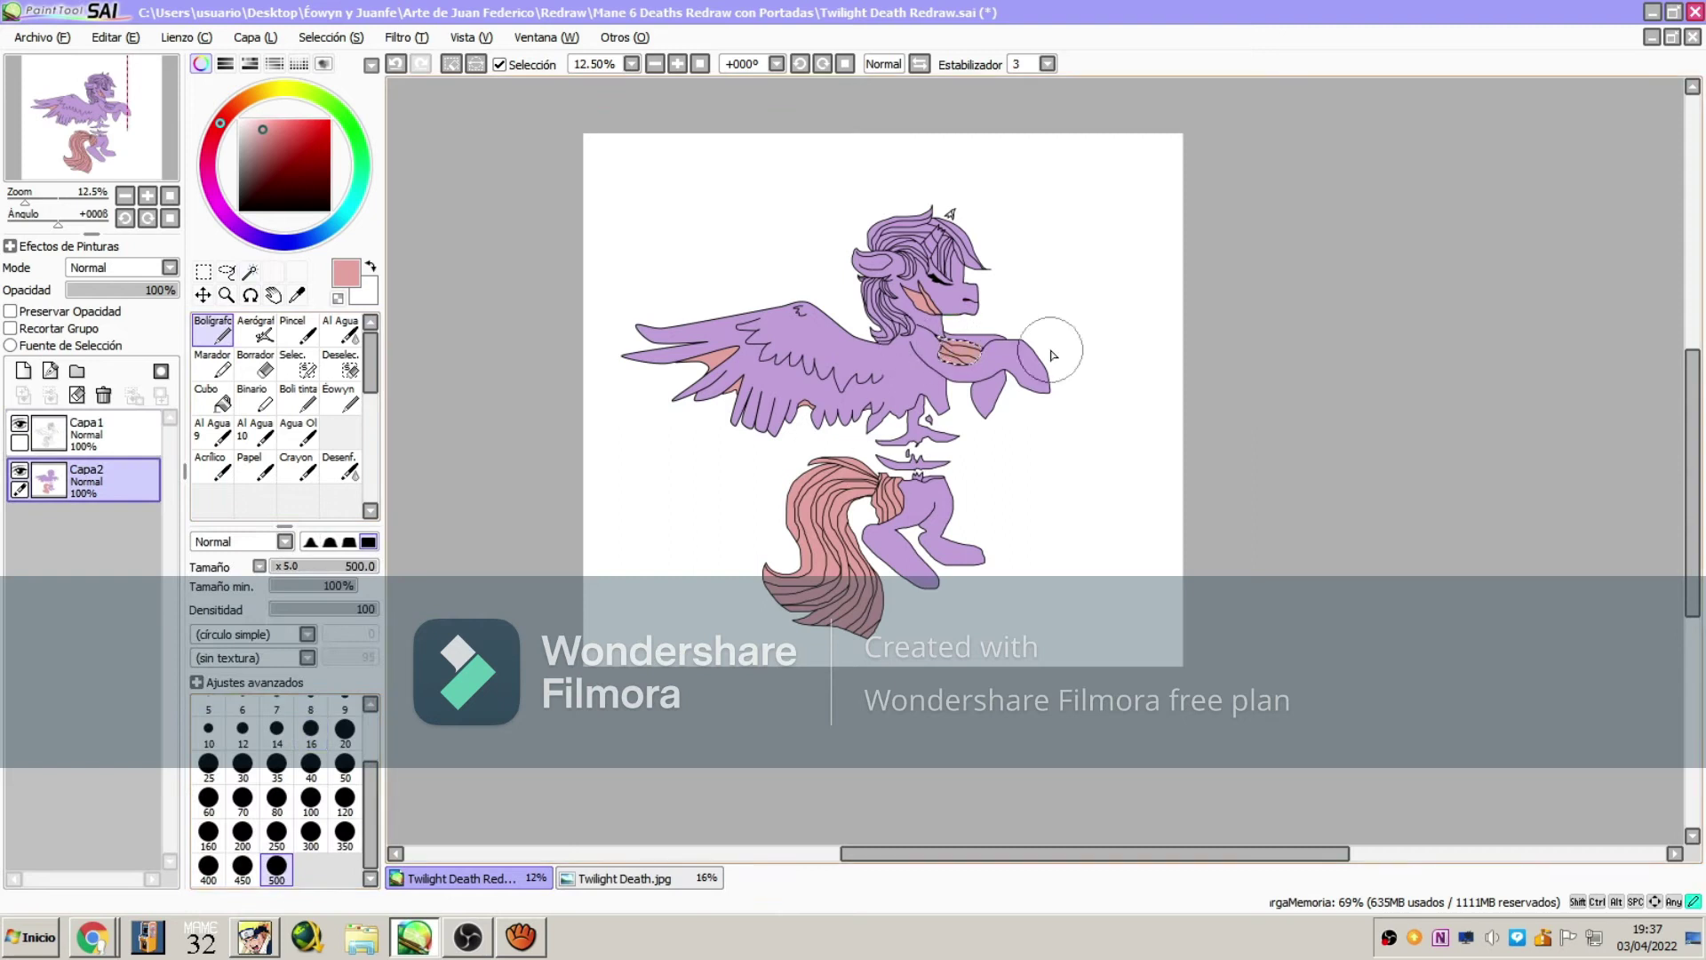
left_click(222, 275)
key("ctrl+d")
Sample the mane's light purple and paint along the inner edges of the broken horn tip with the size 8 pen
left_click(226, 295)
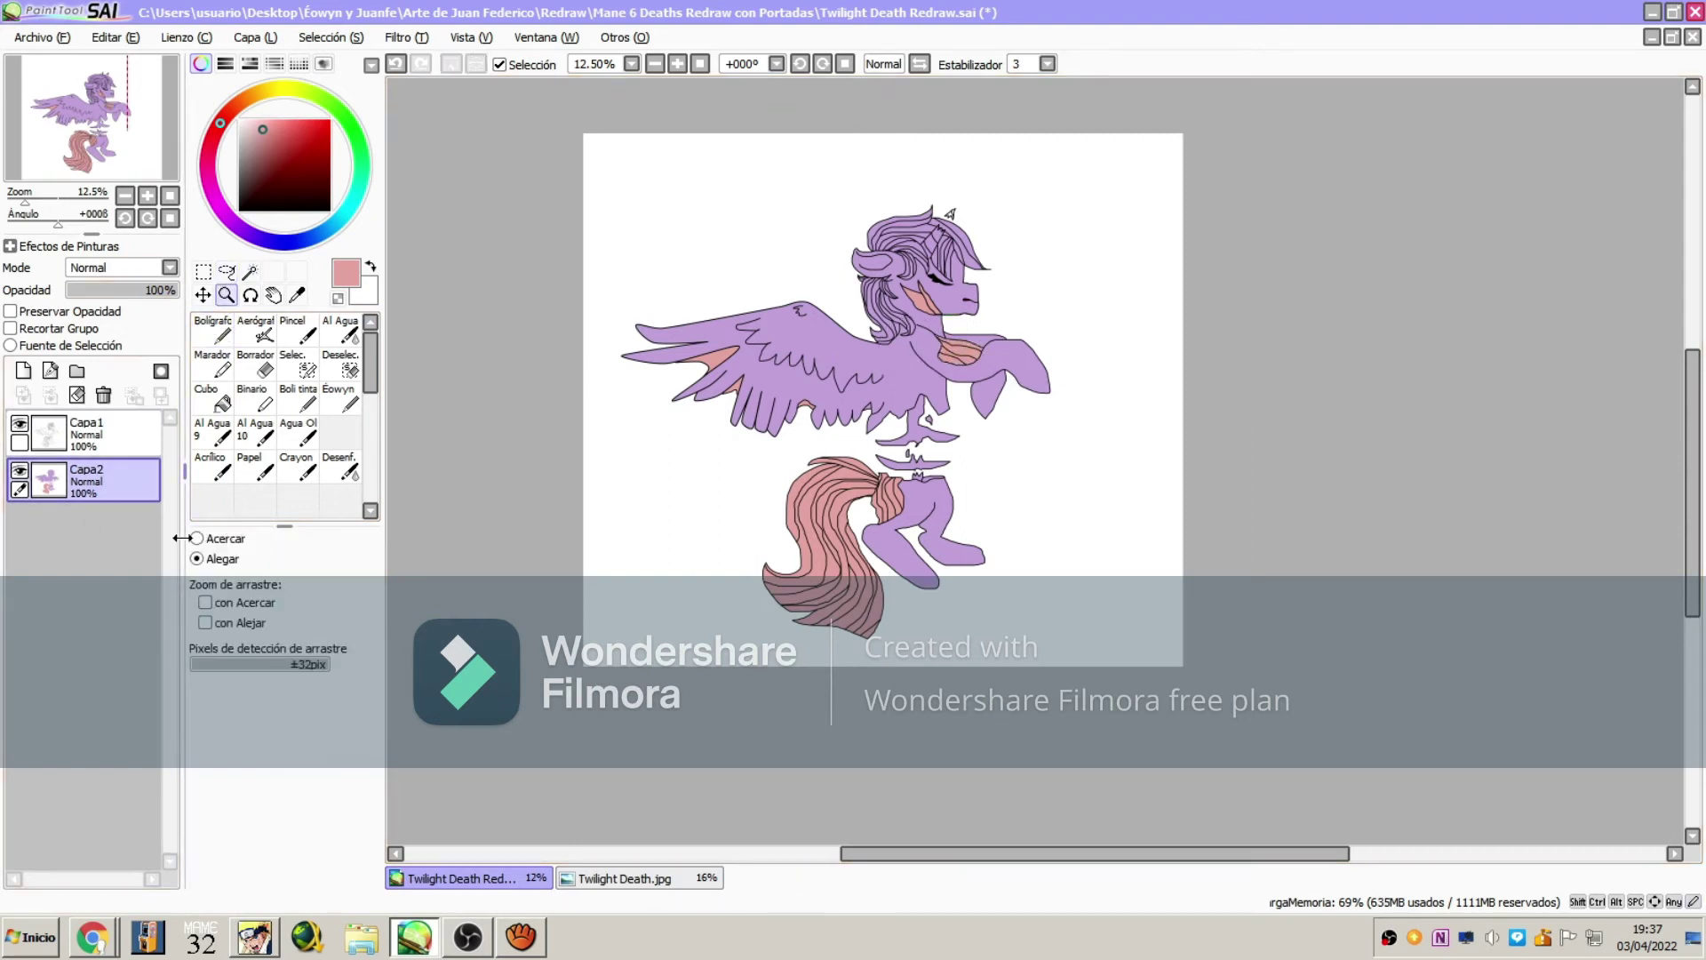
left_click(857, 193)
triple_click(933, 169)
double_click(994, 201)
triple_click(994, 203)
left_click(297, 295)
left_click(679, 740)
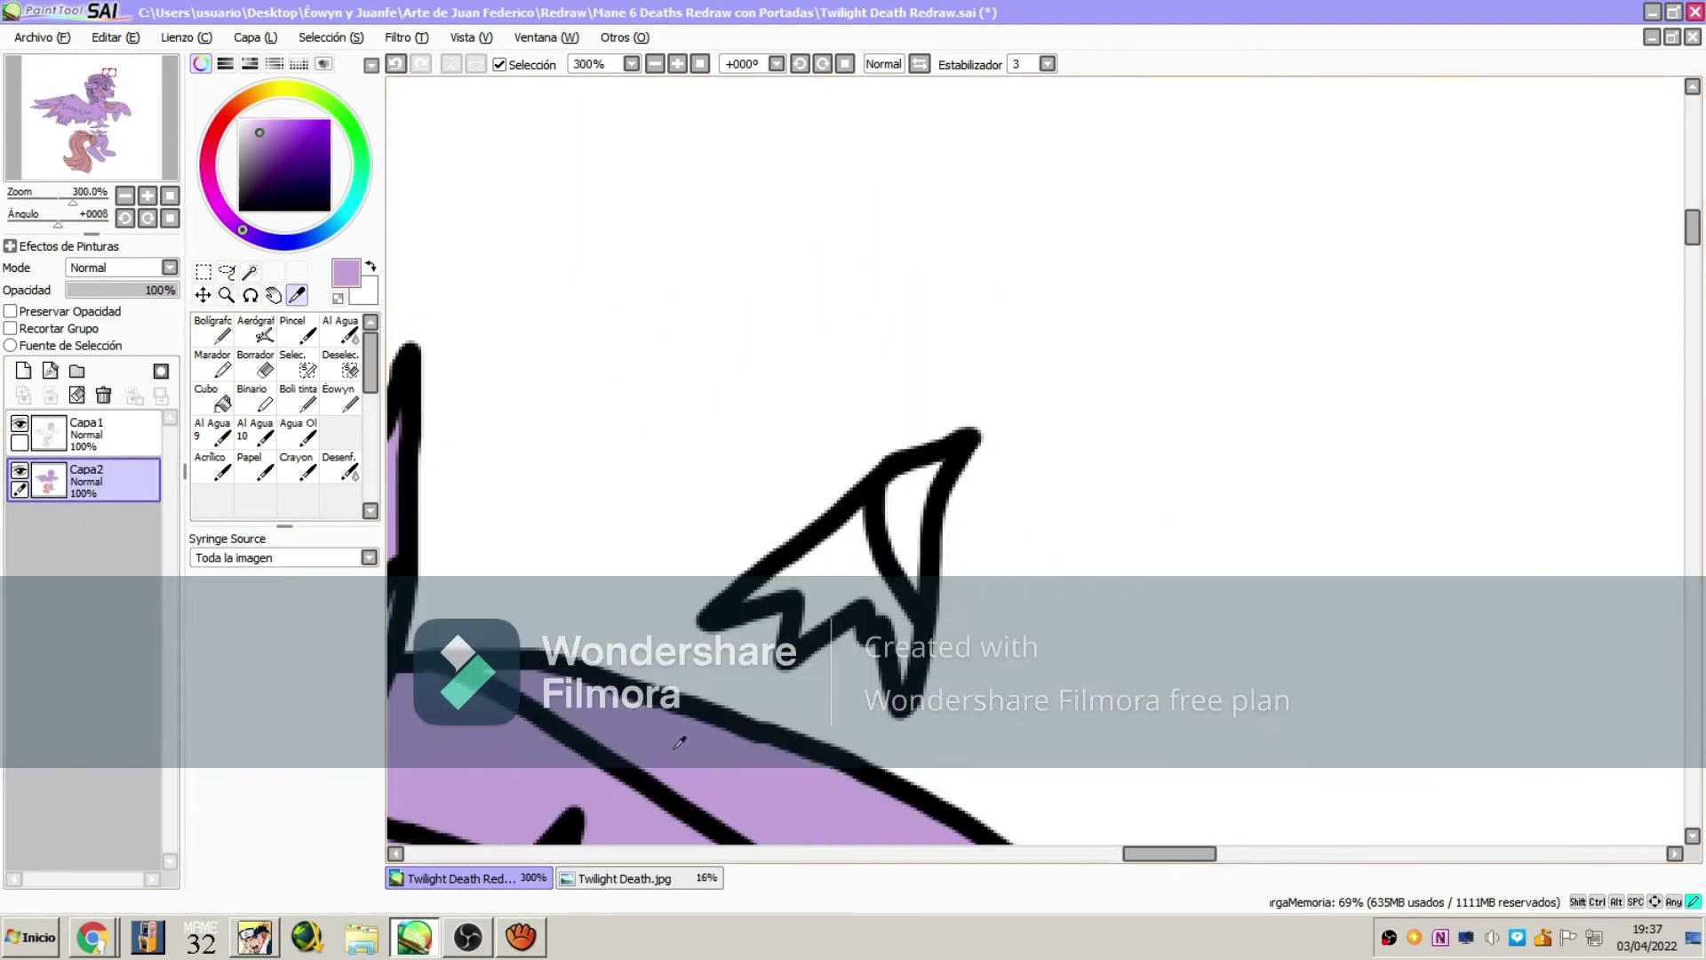
left_click(214, 334)
left_click(311, 731)
left_click(137, 40)
left_click(138, 60)
left_click(311, 706)
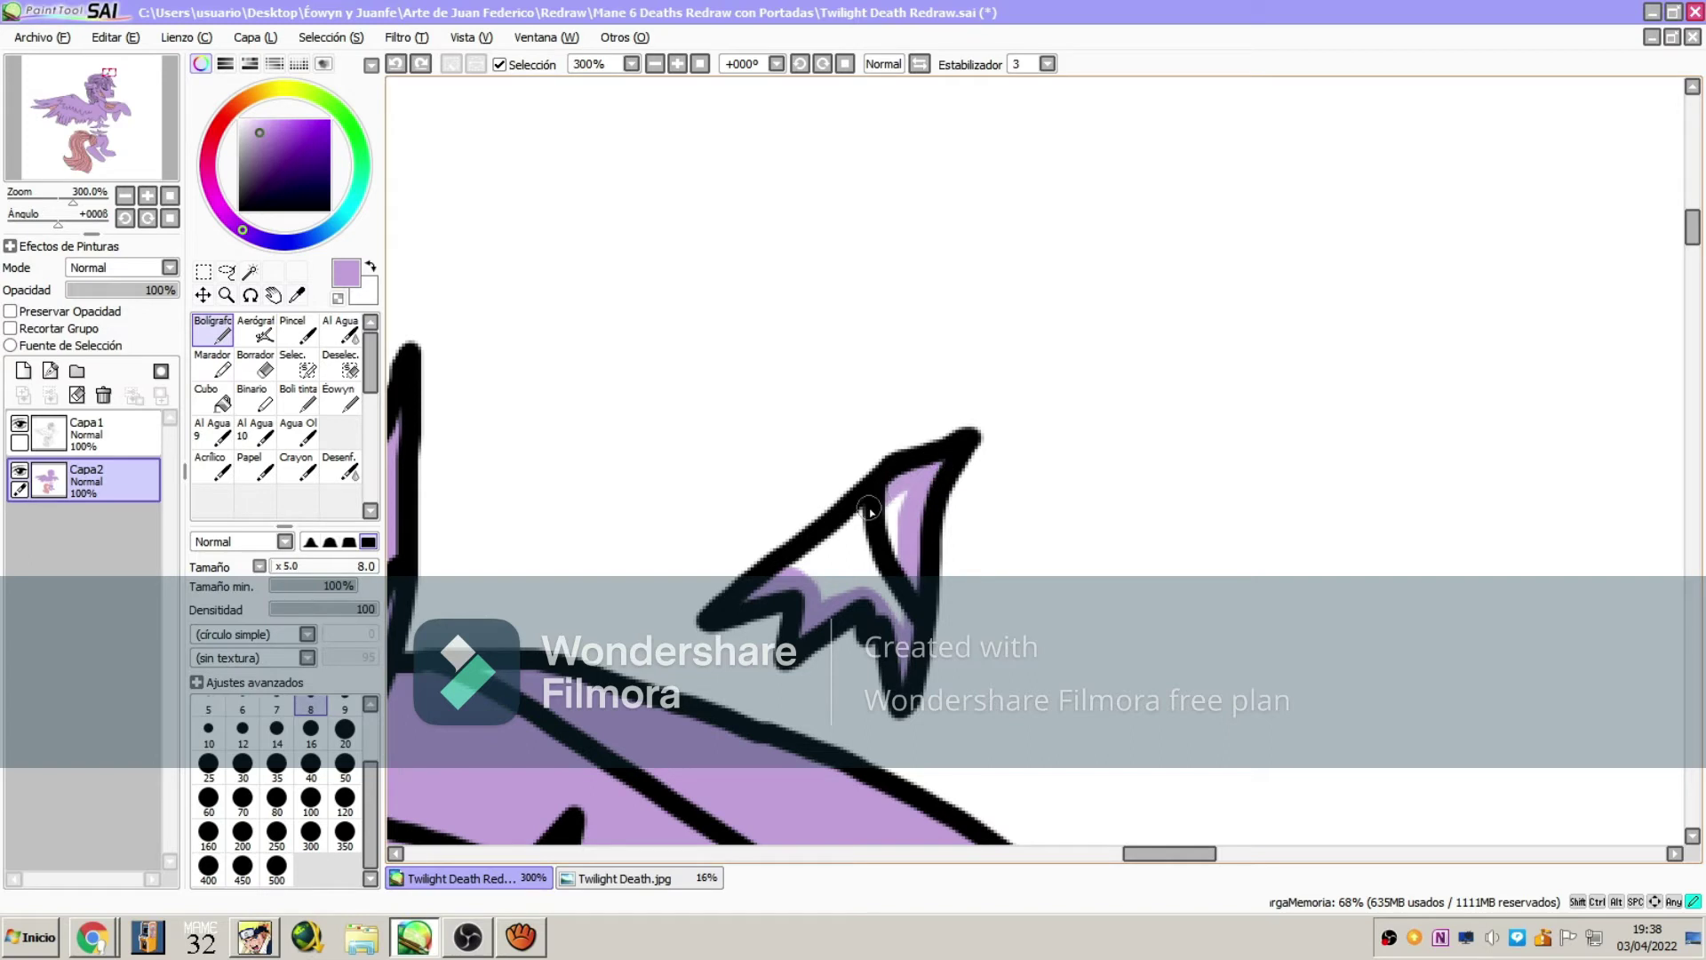
Fill both sections of the broken horn tip light purple with the bucket and touch up the leftover specks with the pen
left_click(213, 399)
left_click(844, 570)
left_click(897, 524)
left_click(213, 333)
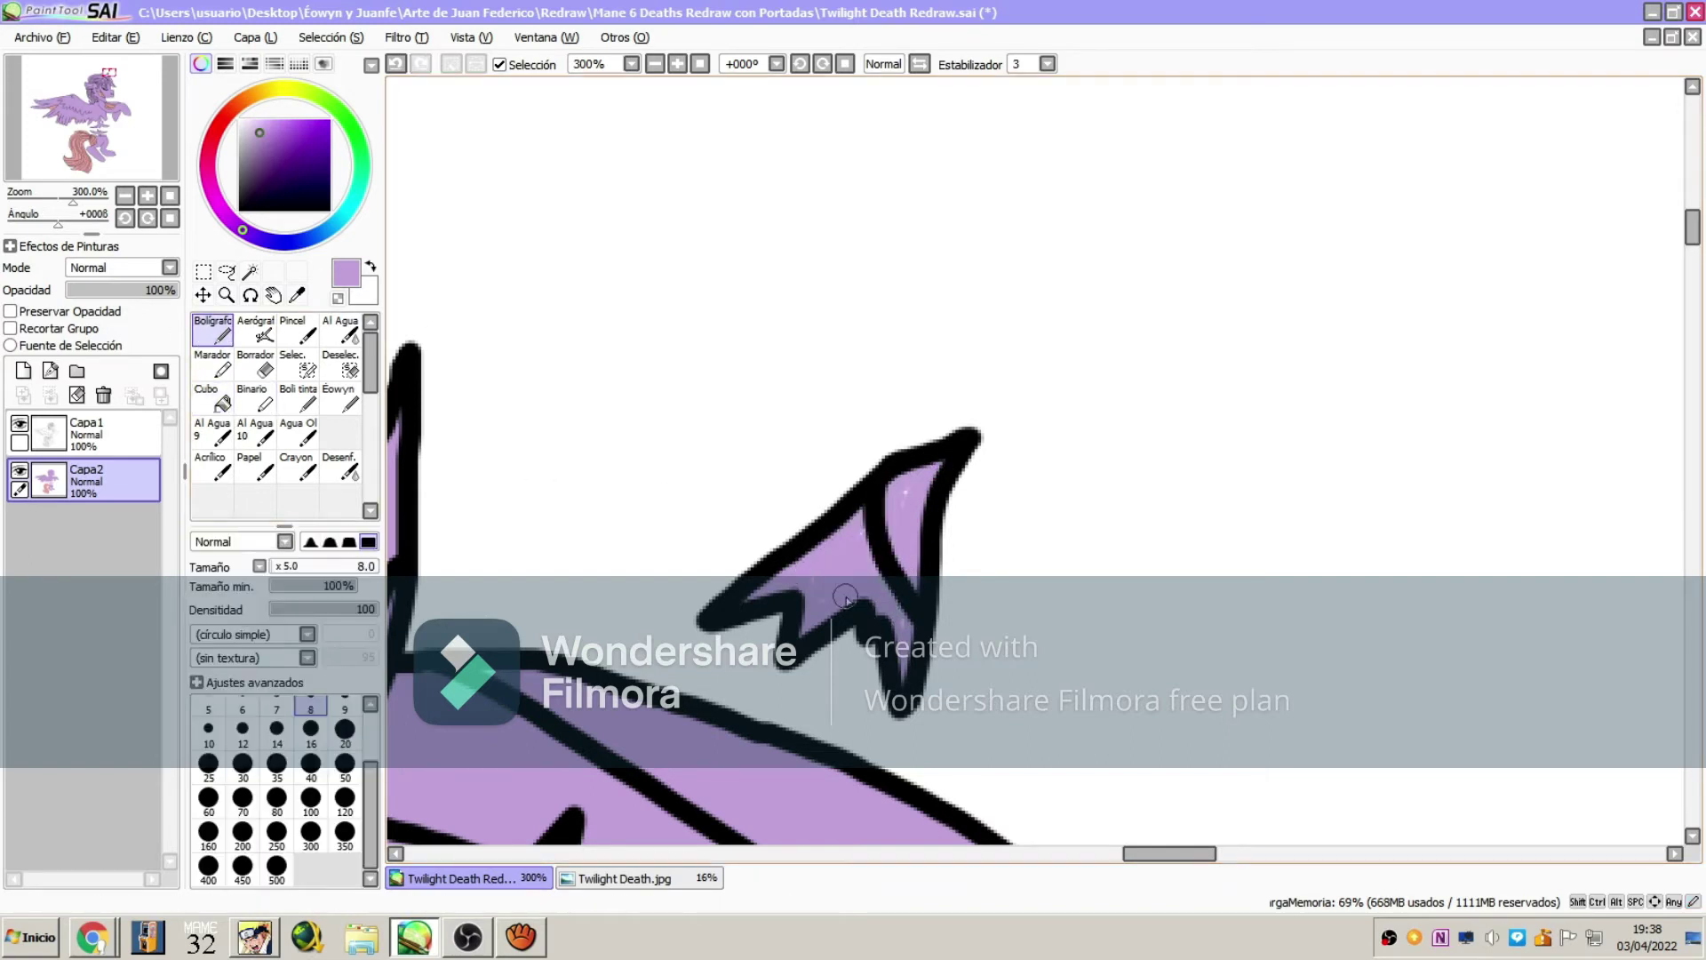
Select the torn pieces between the torso and hindquarters on Capa1 with the Magic Wand, and make Capa2 active
left_click(225, 295)
left_click(209, 558)
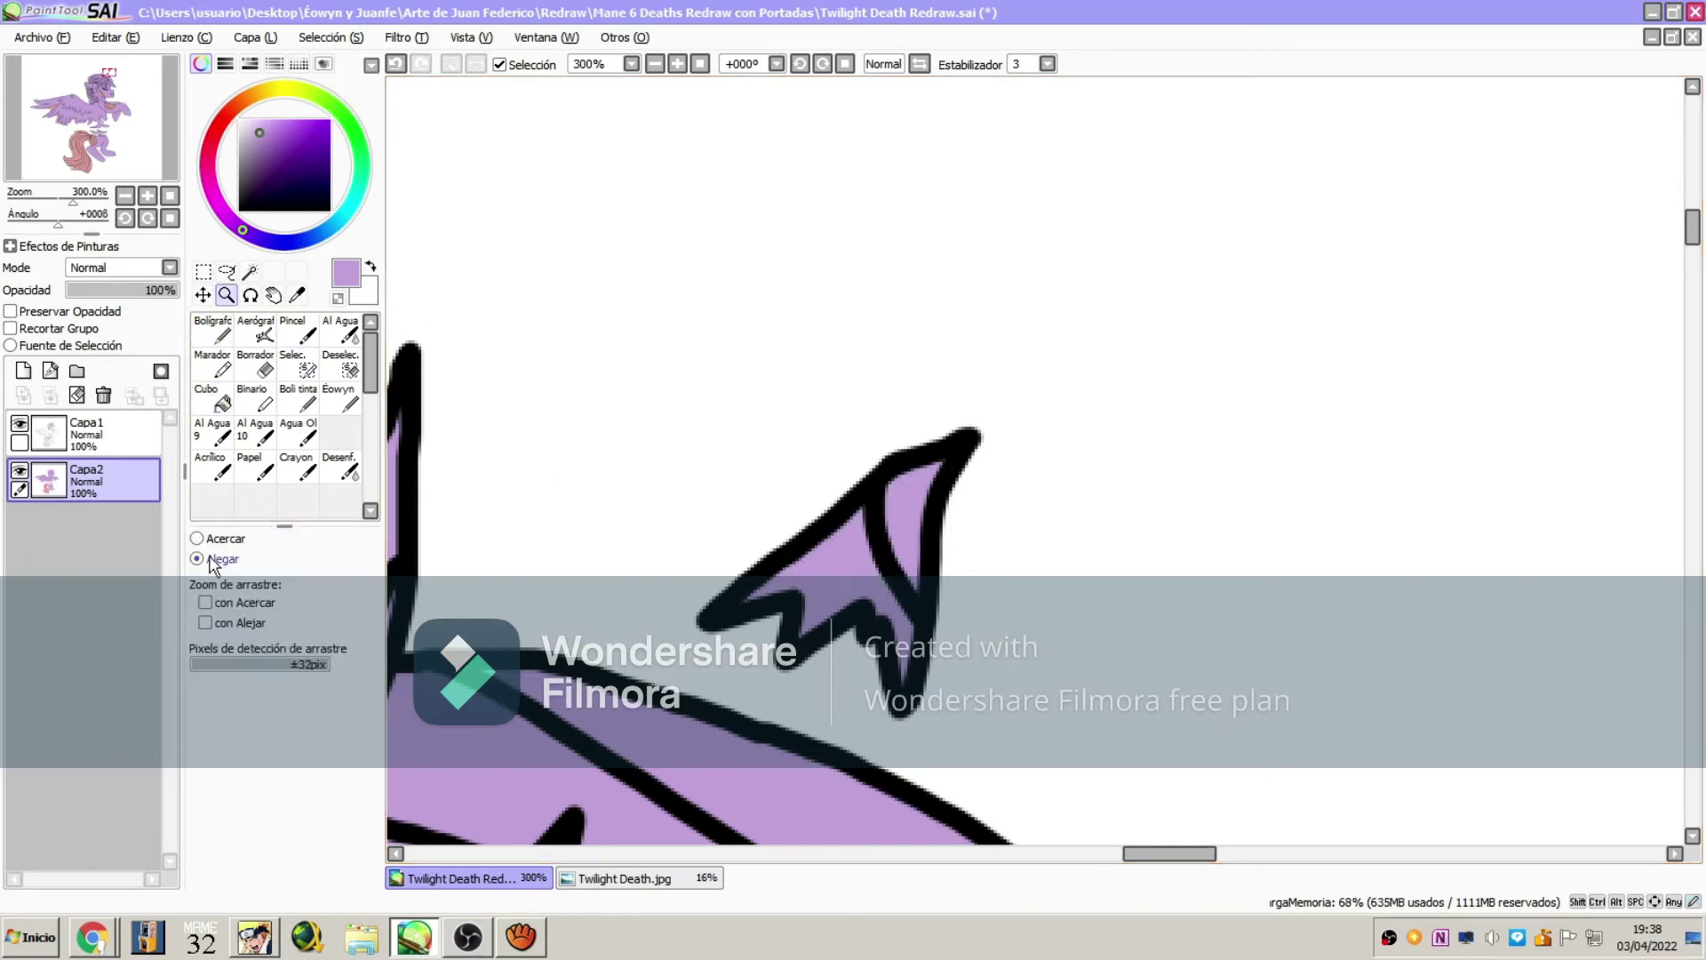
left_click(880, 364)
left_click(881, 364)
left_click(881, 364)
left_click(880, 364)
left_click(880, 364)
left_click(228, 272)
left_click(107, 435)
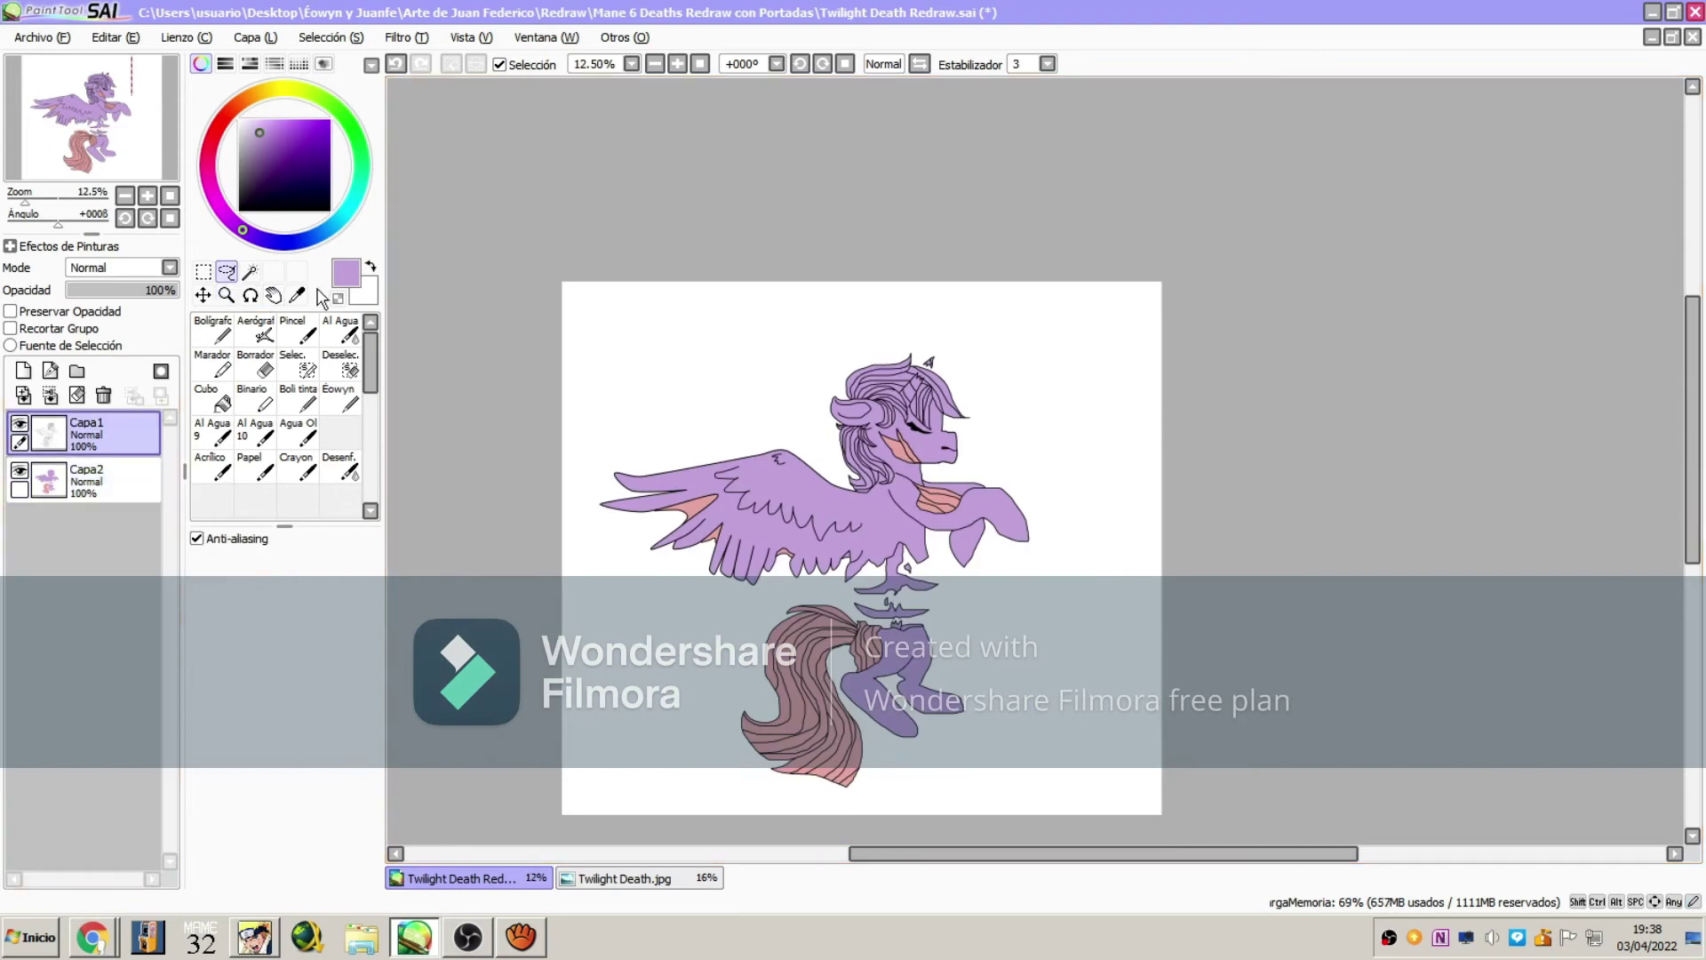
left_click(251, 272)
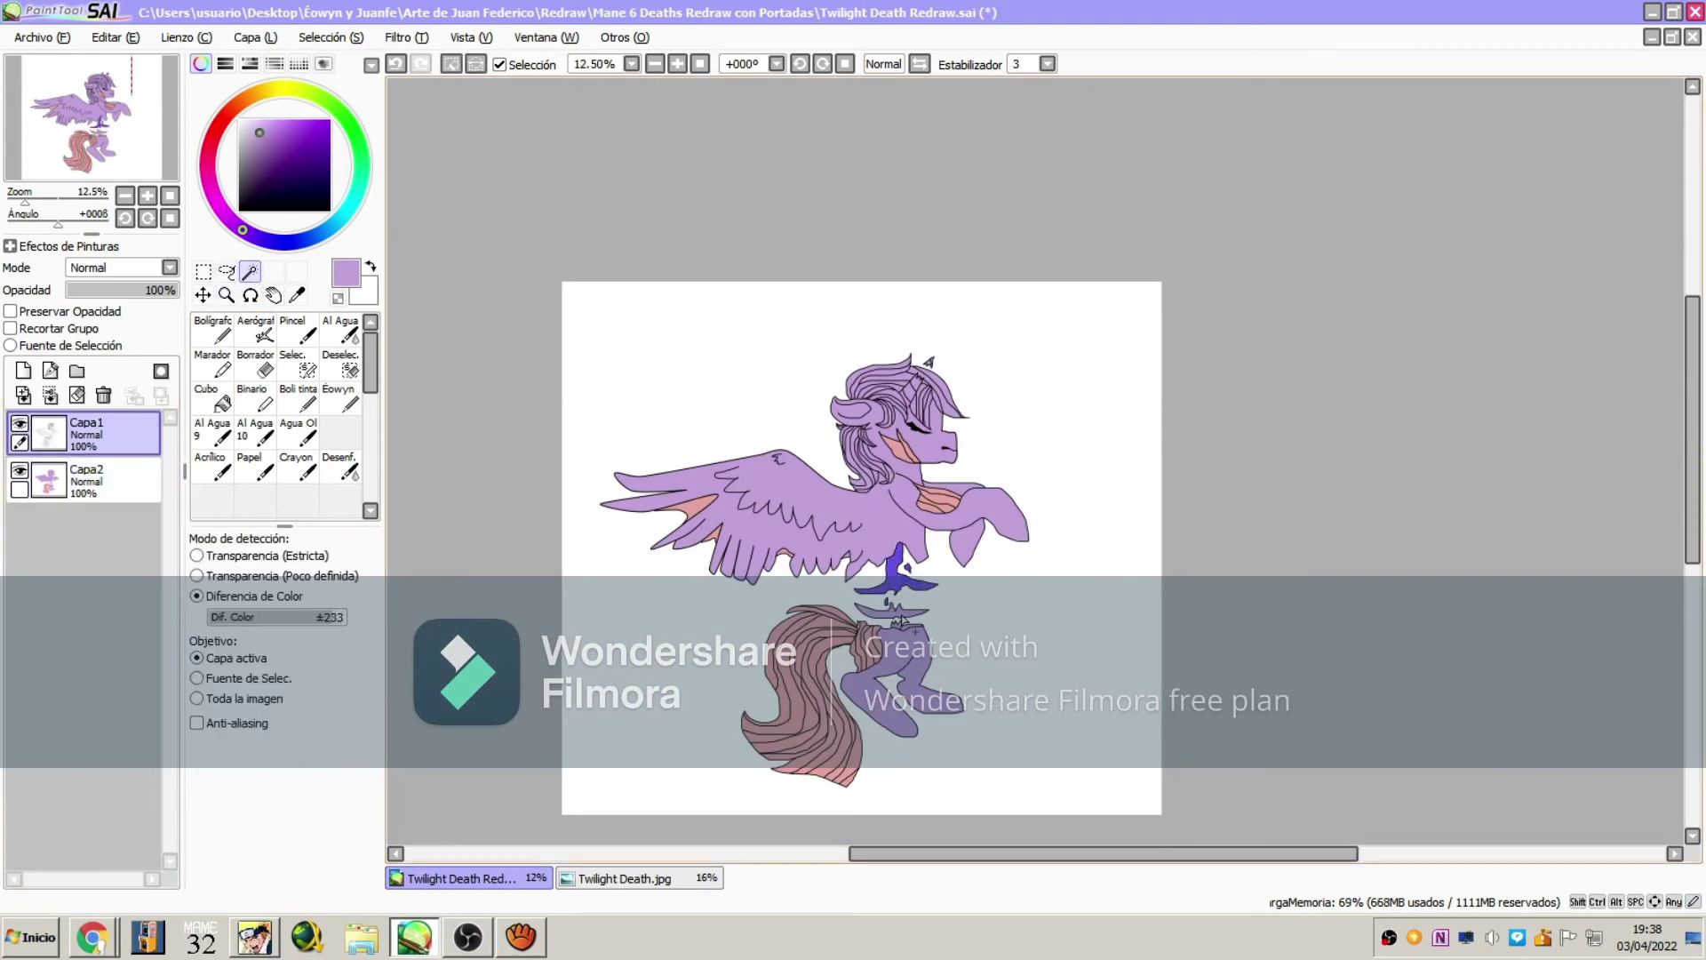
left_click(117, 485)
Paint the selected torn waist pieces with the wing tear's pink, using the size 500 pen
left_click(214, 333)
left_click(297, 295)
left_click(697, 507)
left_click(213, 332)
left_click(276, 864)
Choose a soft golden yellow and fill the selected torn waist pieces with it using the bucket
left_click(262, 92)
left_click(287, 129)
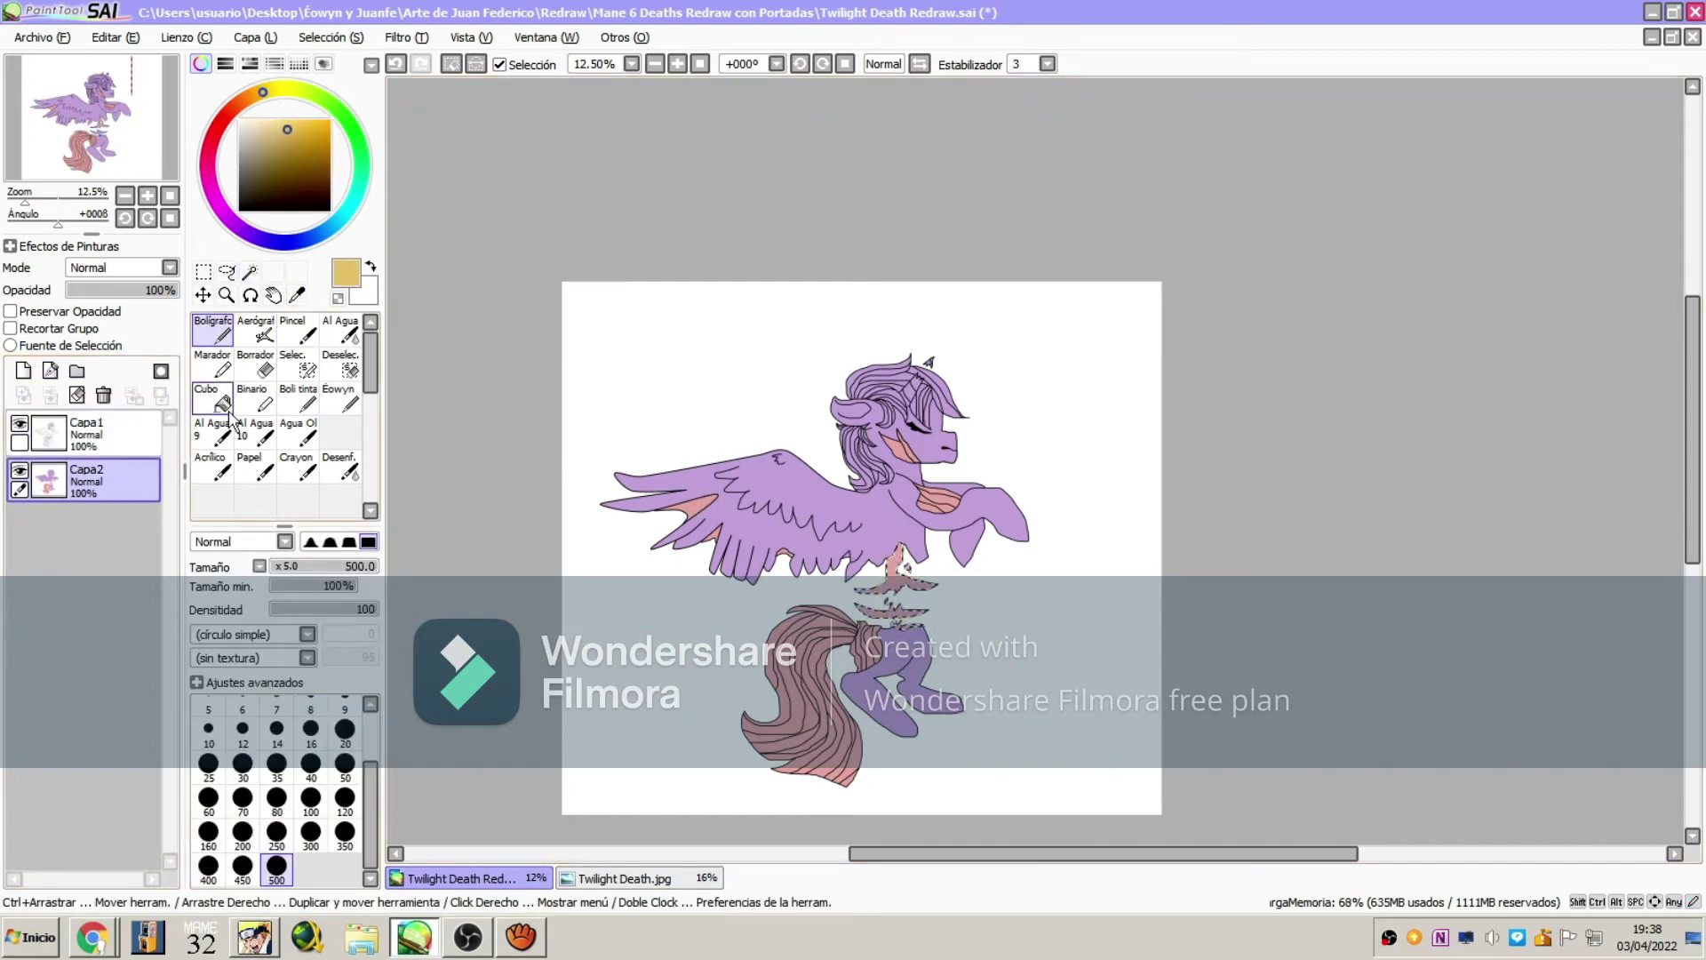
left_click(216, 400)
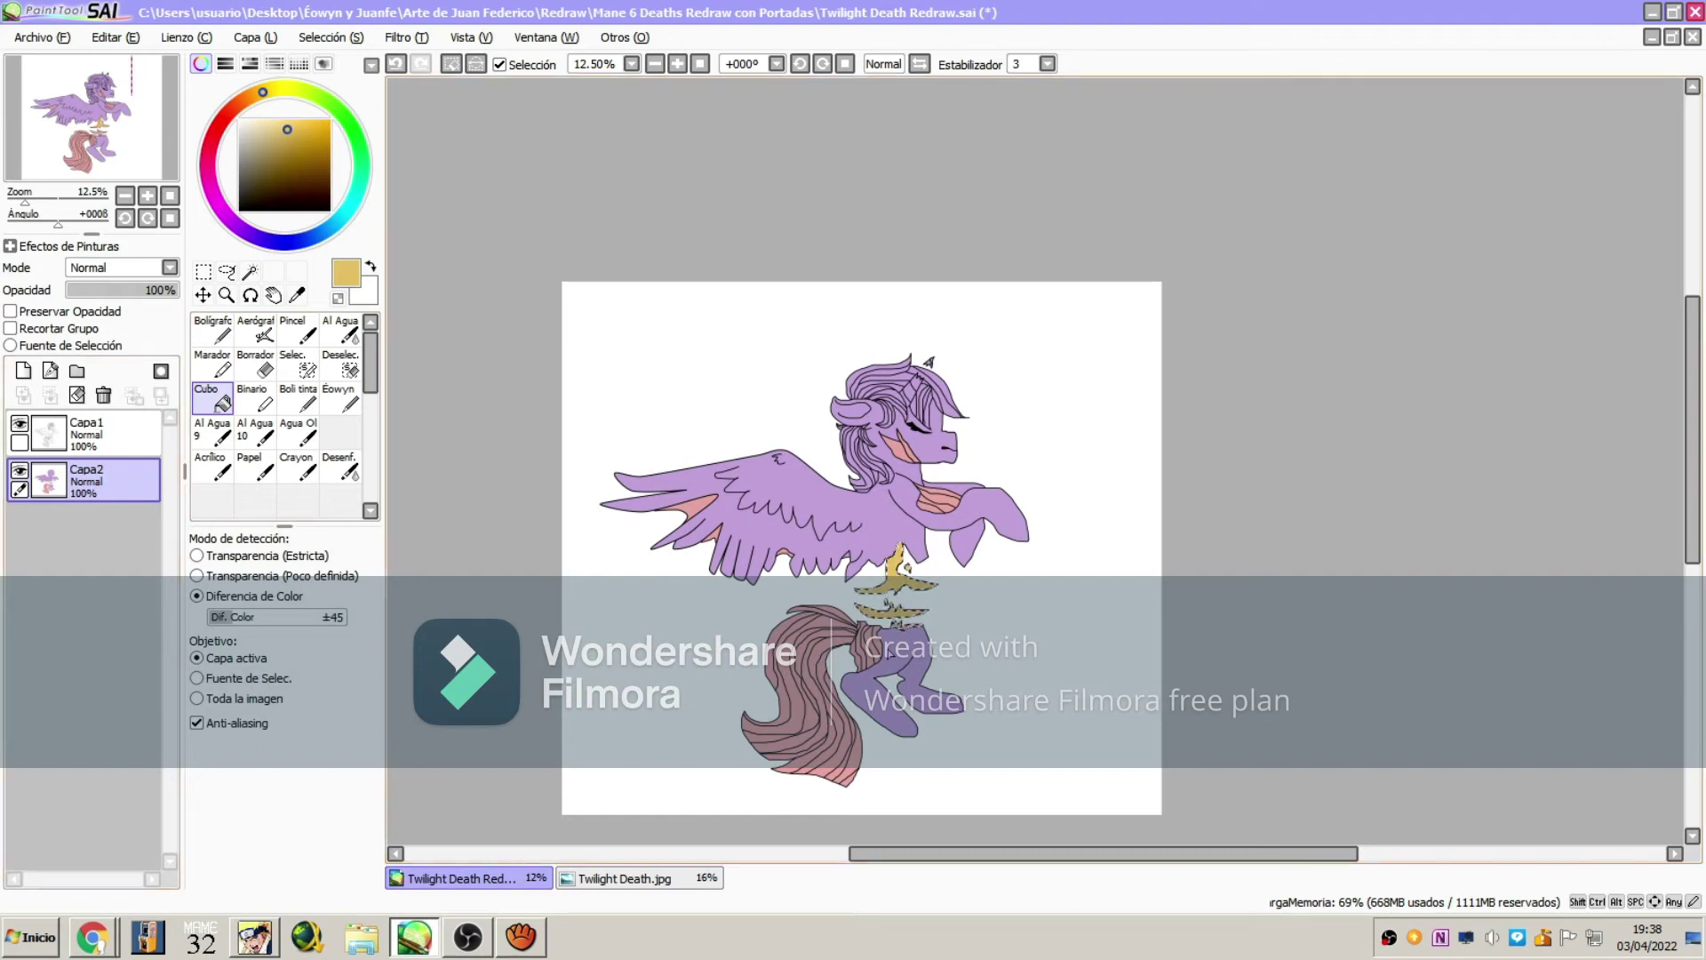
Switch to Chrome, open the "[Speedpaint] Can't Stand to be Apart" video and expand its description to read the songs used
left_click(93, 937)
left_click(951, 14)
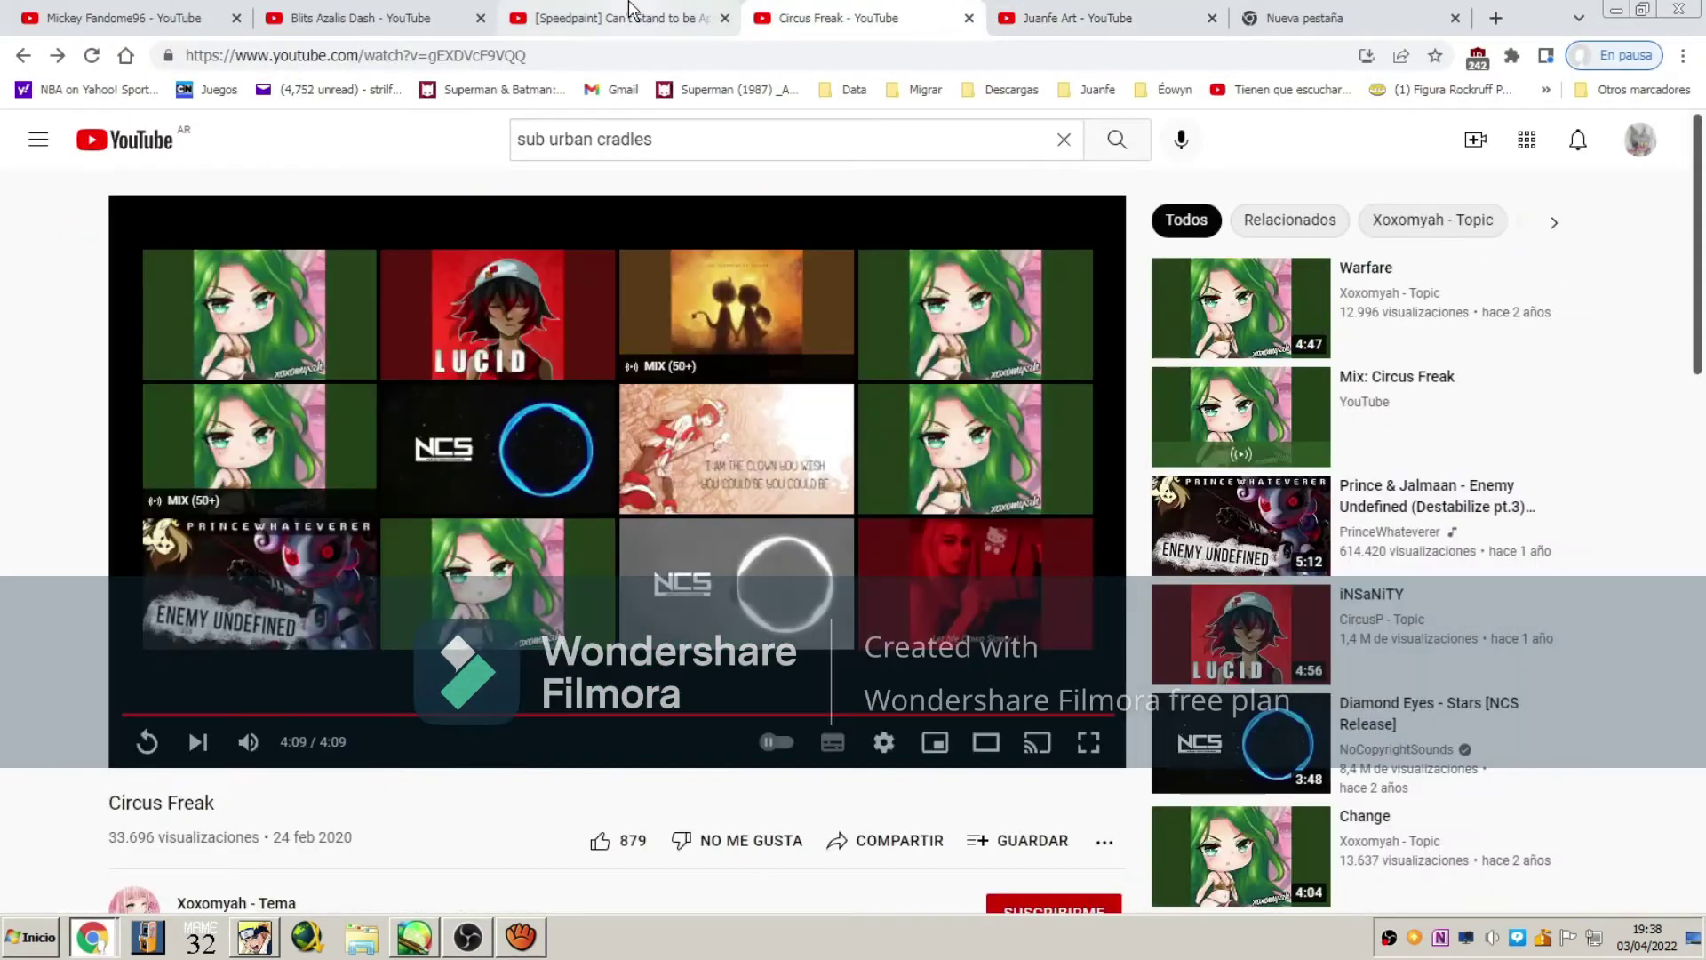
left_click(631, 13)
scroll(529, 600, "down", 6)
scroll(524, 600, "up", 6)
scroll(498, 595, "down", 4)
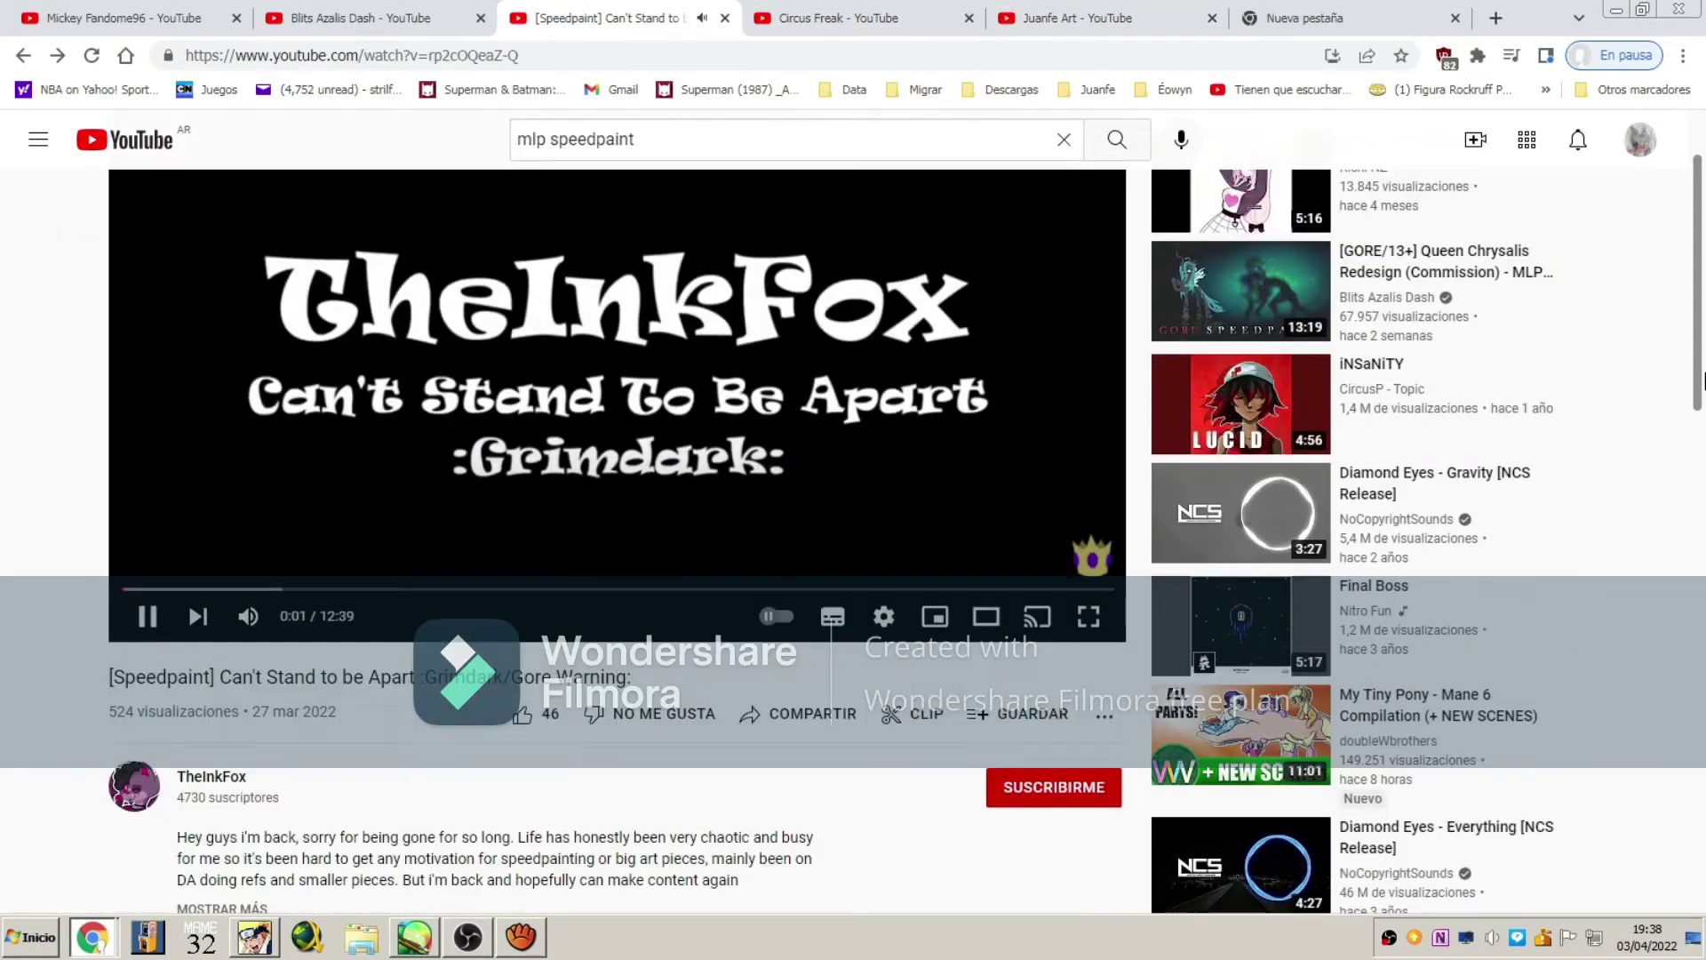
left_click(197, 541)
scroll(1678, 400, "down", 3)
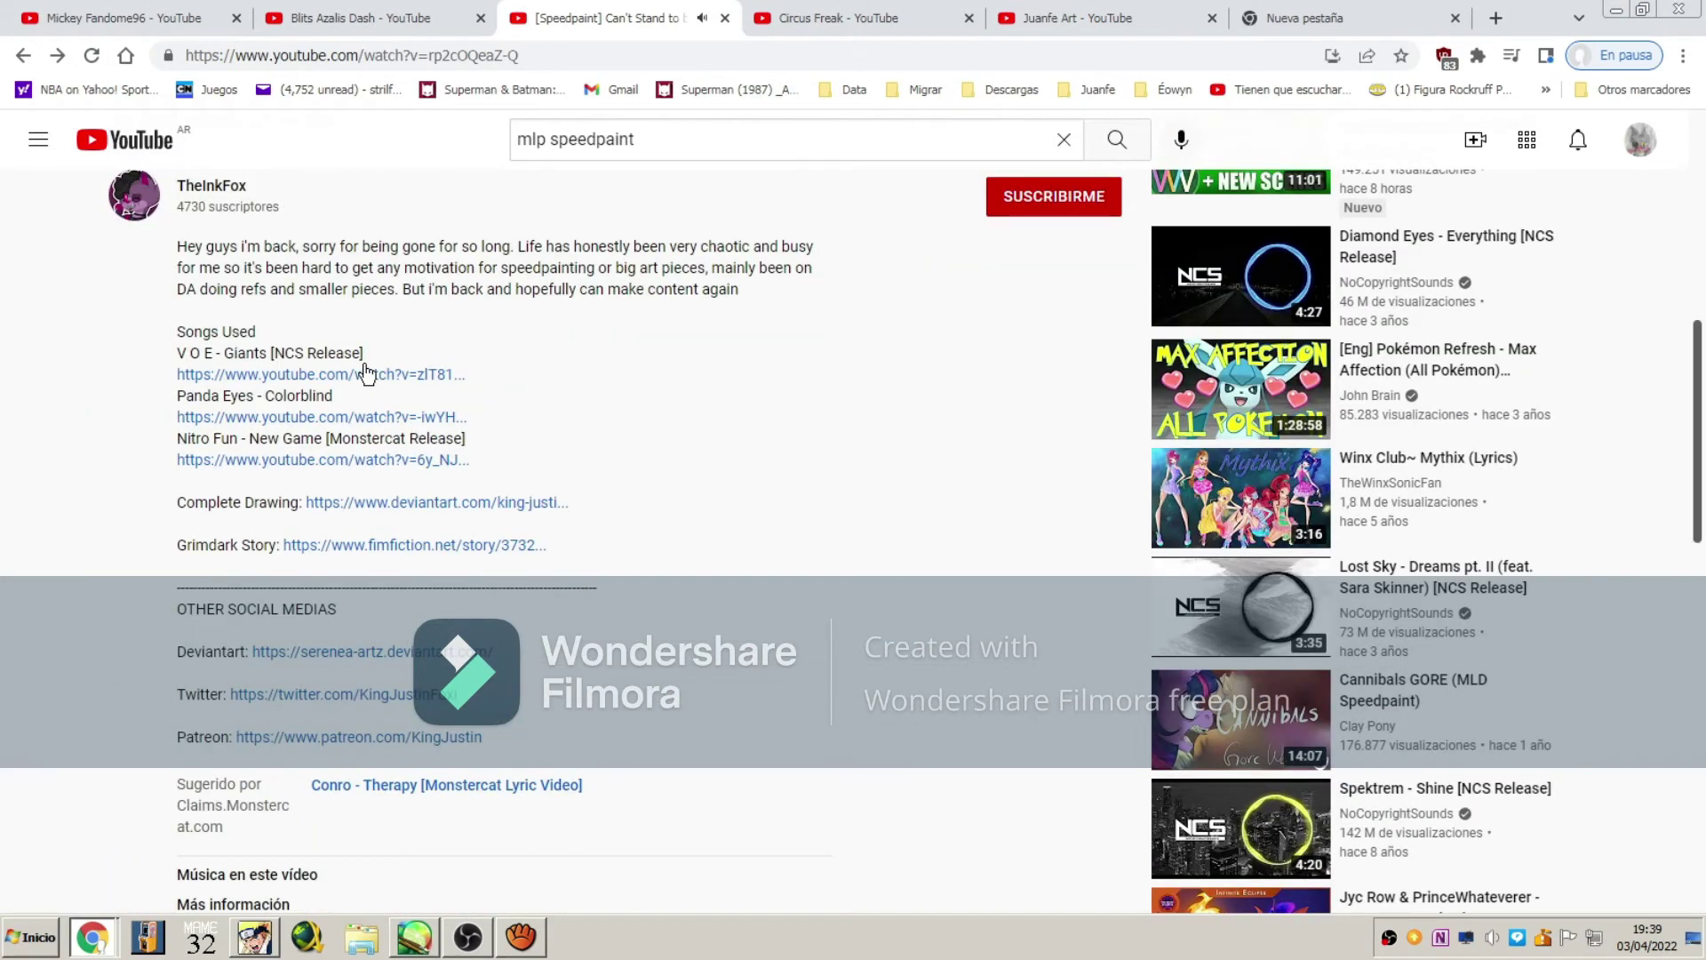
Switch back to PaintTool SAI and recolour the torn waist pieces with a paler yellow
left_click(468, 937)
left_click(414, 936)
left_click(459, 936)
left_click(423, 939)
left_click(264, 124)
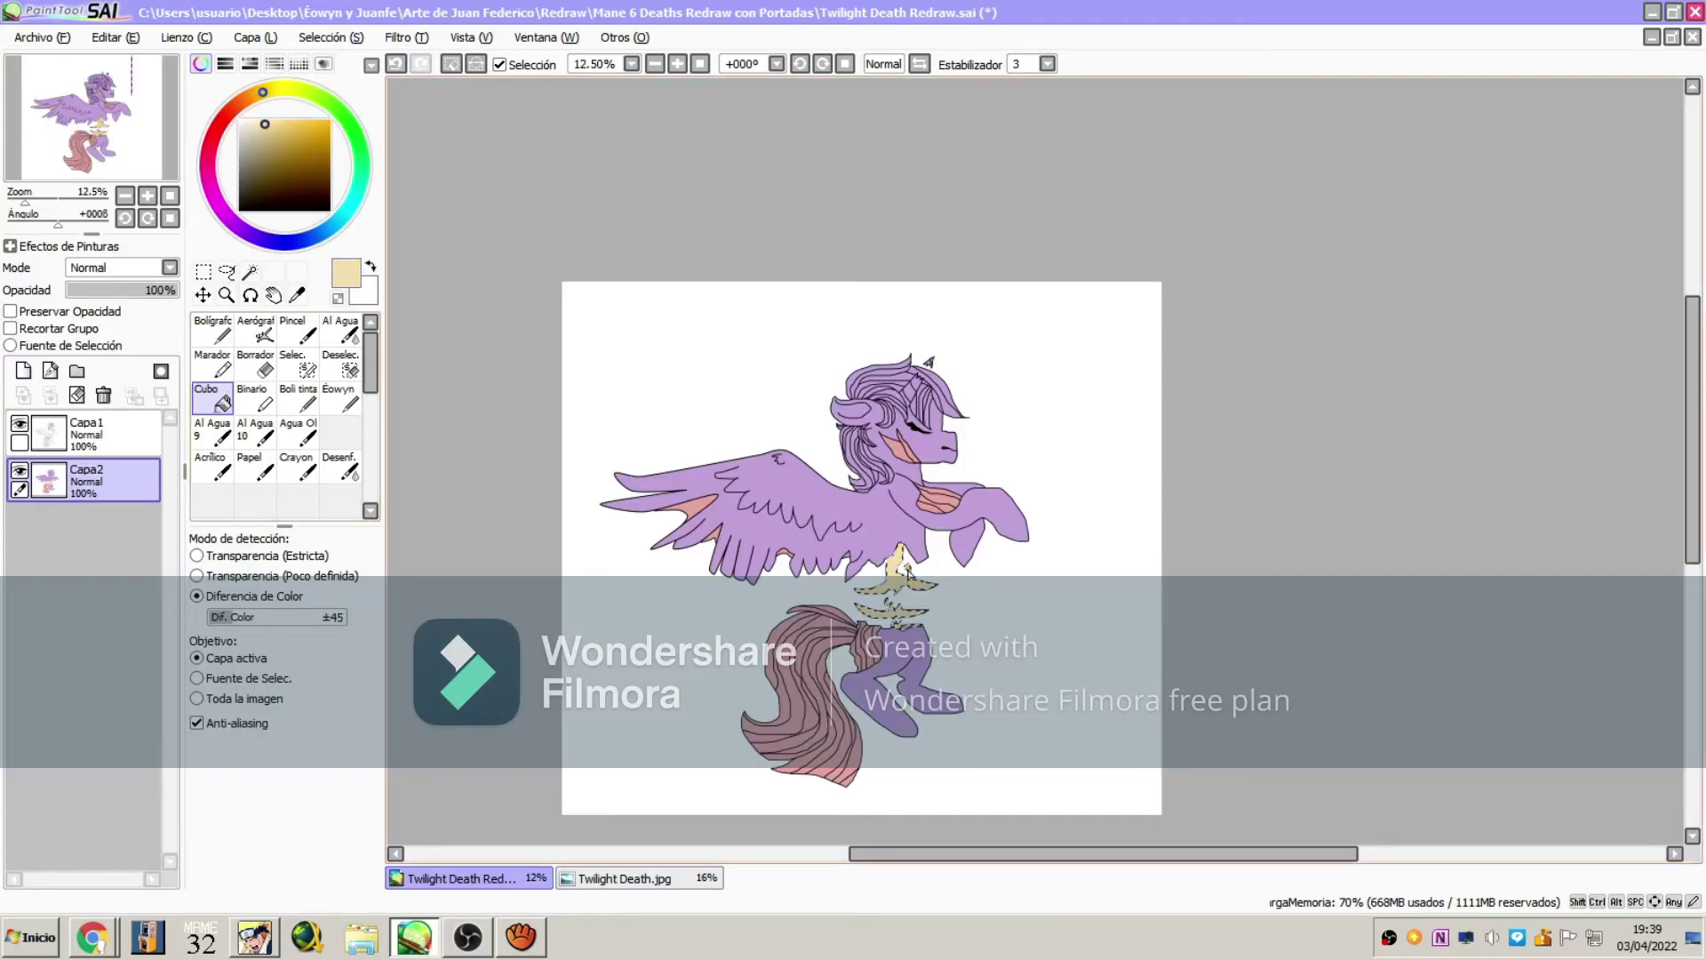
Replace the waist selection with the tail and upper body on Capa2, using the Magic Wand with a colour difference of 51
left_click(250, 272)
key("ctrl+d")
left_click(109, 441, "ctrl")
left_click(108, 477)
left_click(804, 702)
left_click(115, 38)
left_click(133, 62)
left_click(286, 616)
left_click(804, 702)
left_click(124, 38)
left_click(129, 63)
left_click(804, 701)
left_click(853, 507)
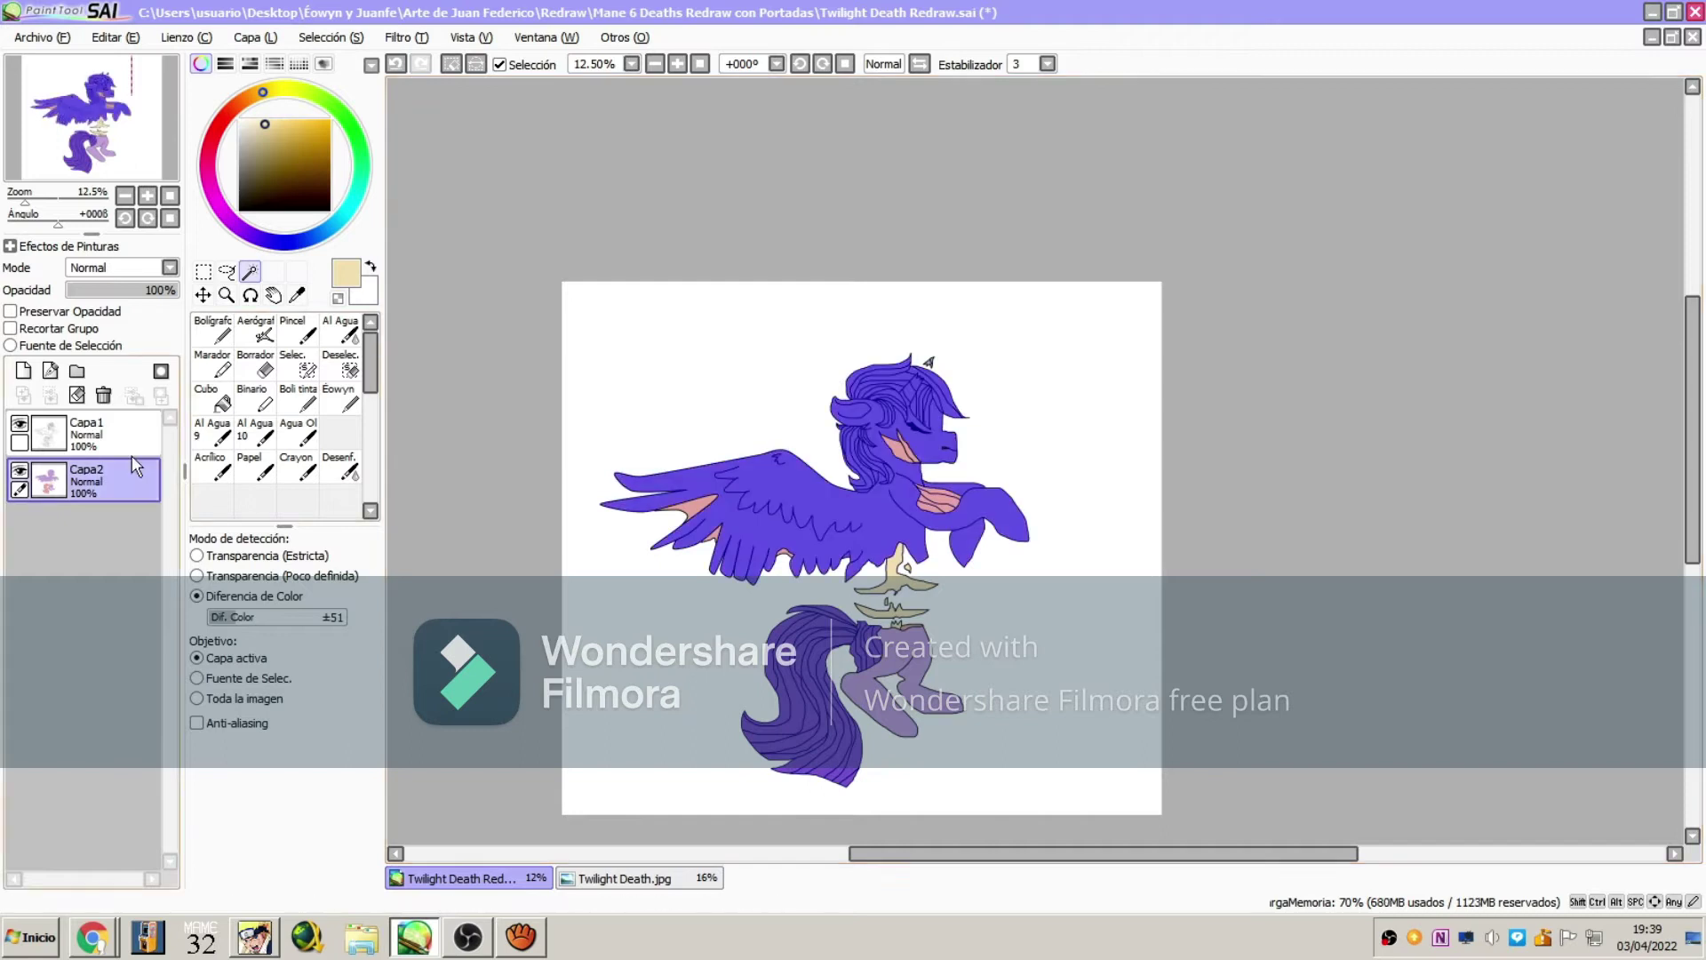
Paint a dark navy border where the tail meets the pink torn flesh, using the size 50 pen
left_click(226, 296)
left_click(197, 539)
left_click(852, 643)
left_click(853, 642)
left_click(853, 642)
left_click(853, 642)
left_click(853, 642)
left_click(853, 643)
left_click(278, 242)
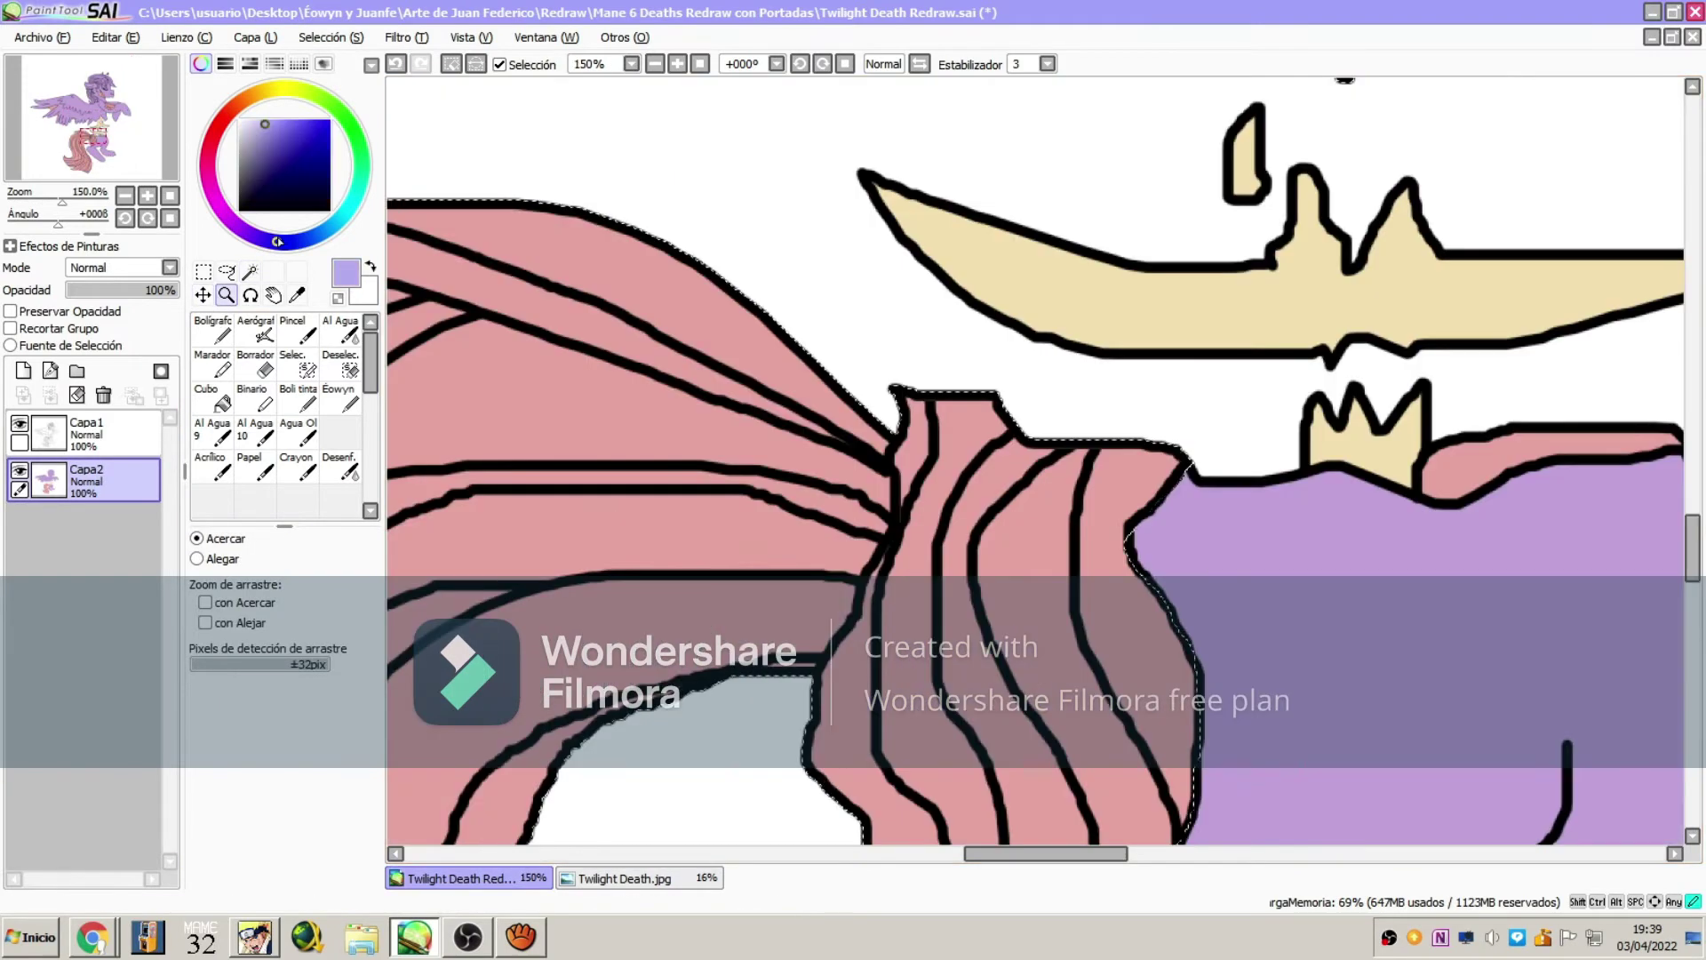
left_click_drag(287, 162, 296, 165)
left_click(212, 328)
left_click(310, 799)
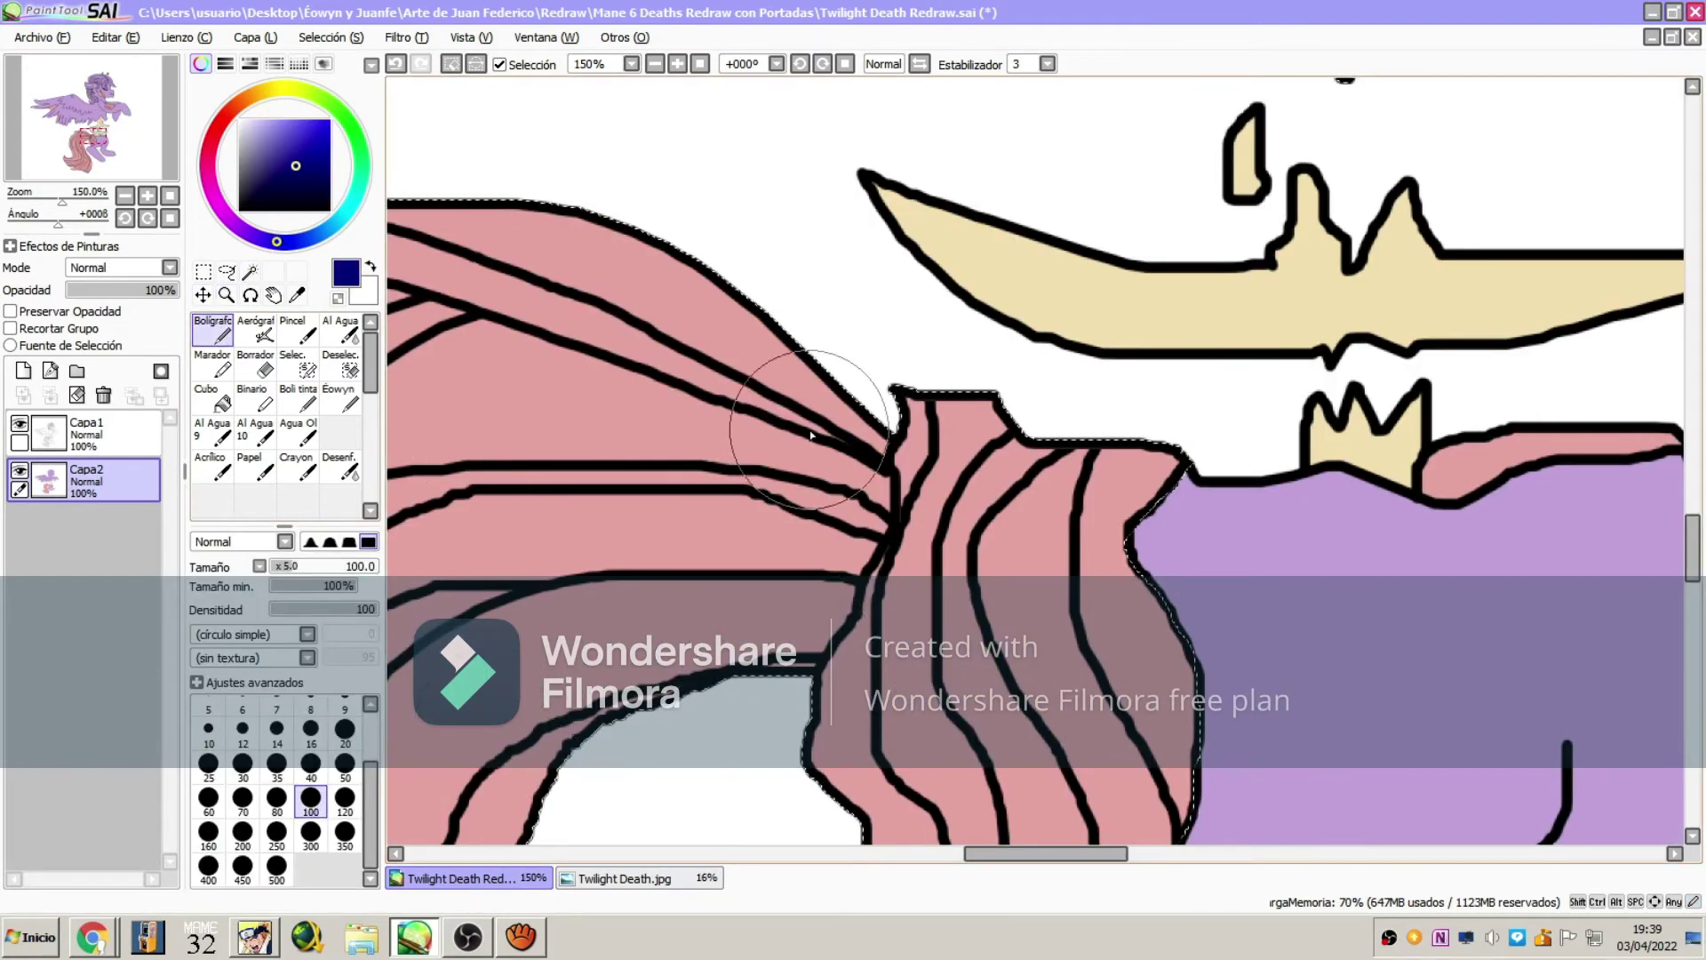
left_click(345, 766)
mouse_move(857, 417)
left_mouse_down()
mouse_move(830, 524)
mouse_move(751, 653)
left_mouse_up()
Fill the tail with dark navy blue using the bucket
left_click(217, 400)
left_click(549, 398)
left_click(222, 333)
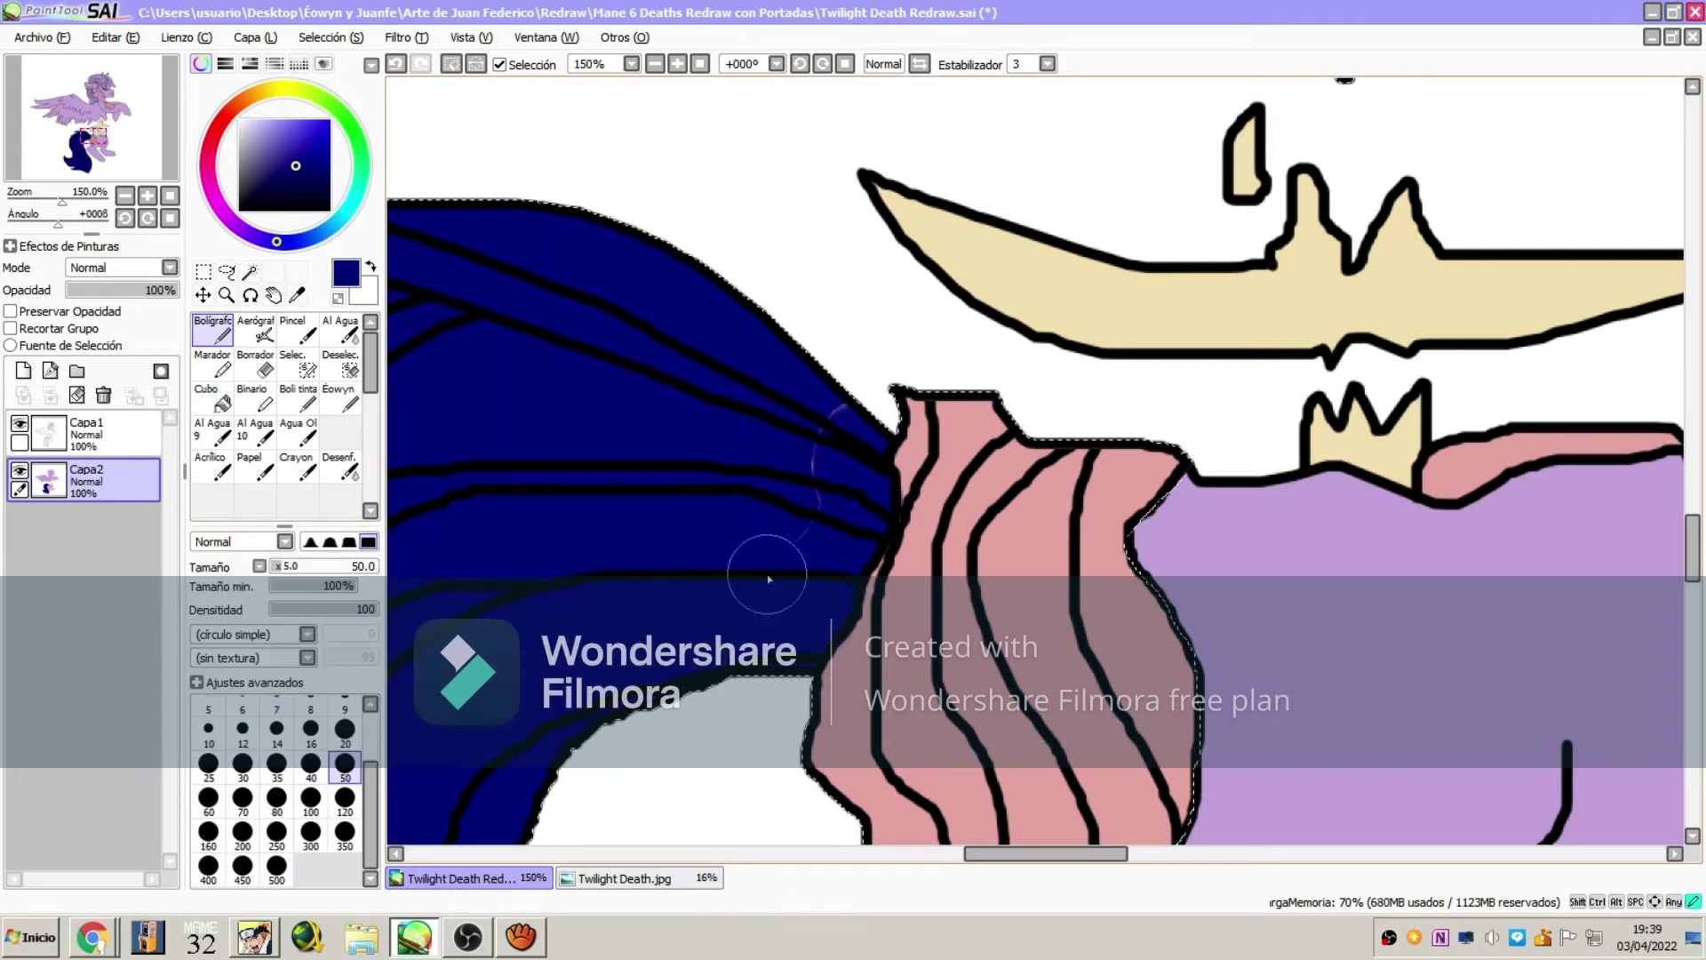
left_click(325, 172)
left_click(217, 400)
left_click(427, 382)
Refill the tail with a more muted navy and sample the torn flesh's pink for the pen
left_click(297, 295)
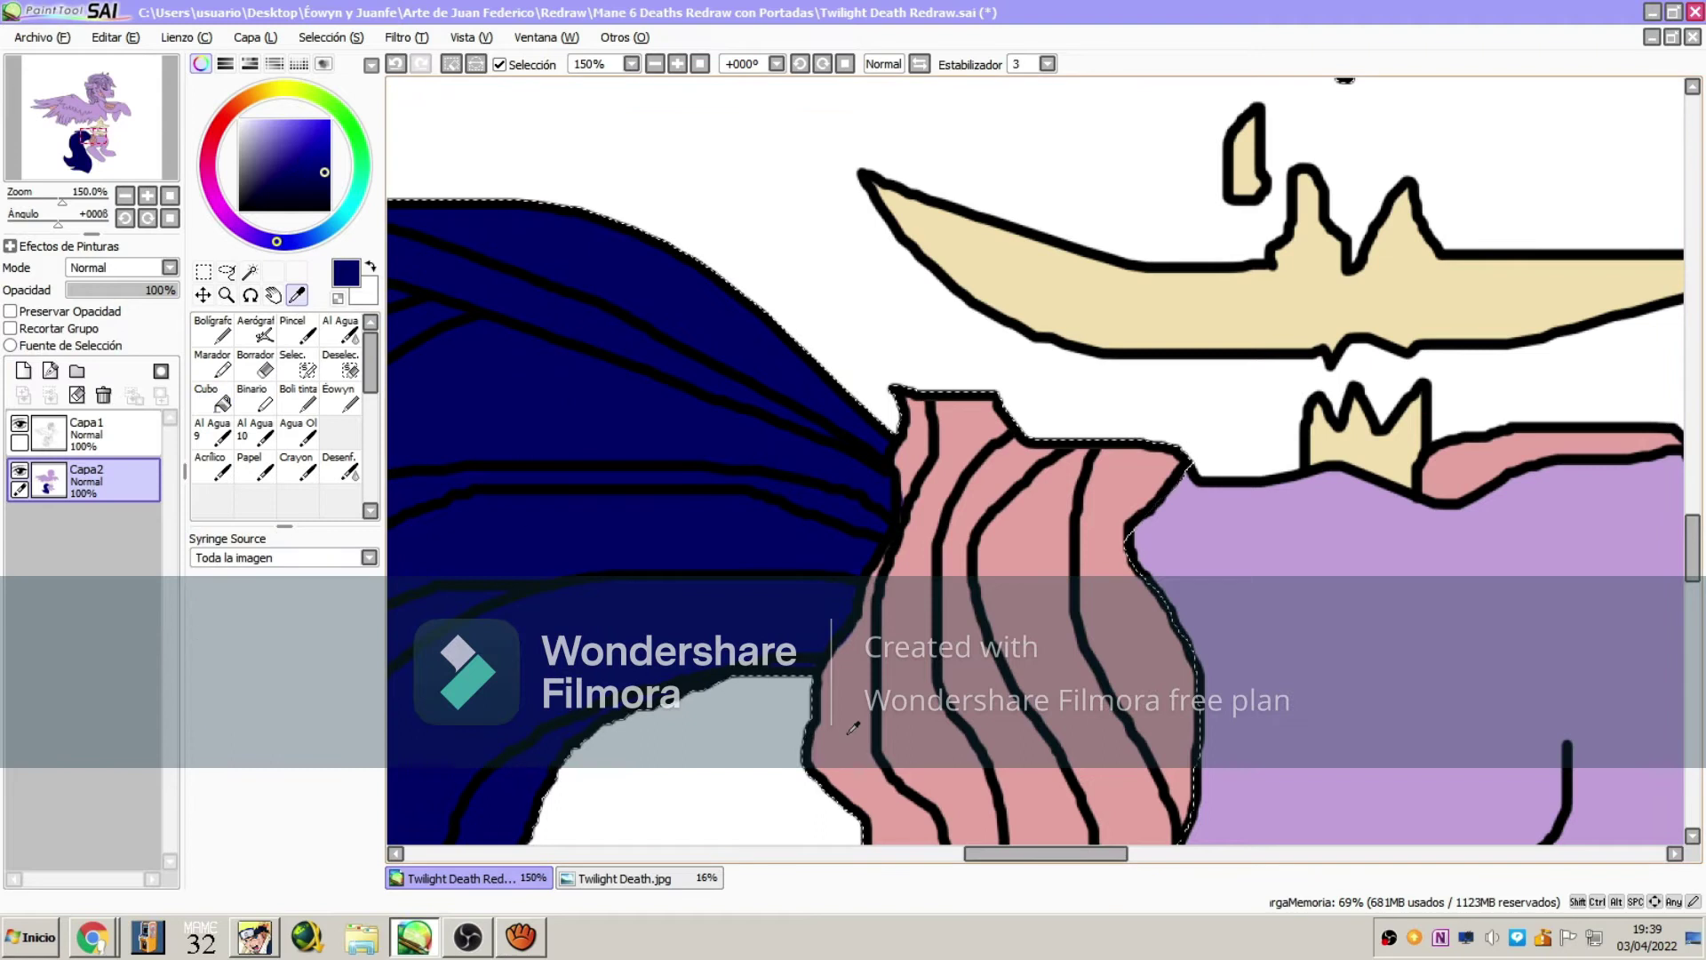
left_click(854, 724)
left_click(217, 330)
left_click(289, 244)
left_click(269, 173)
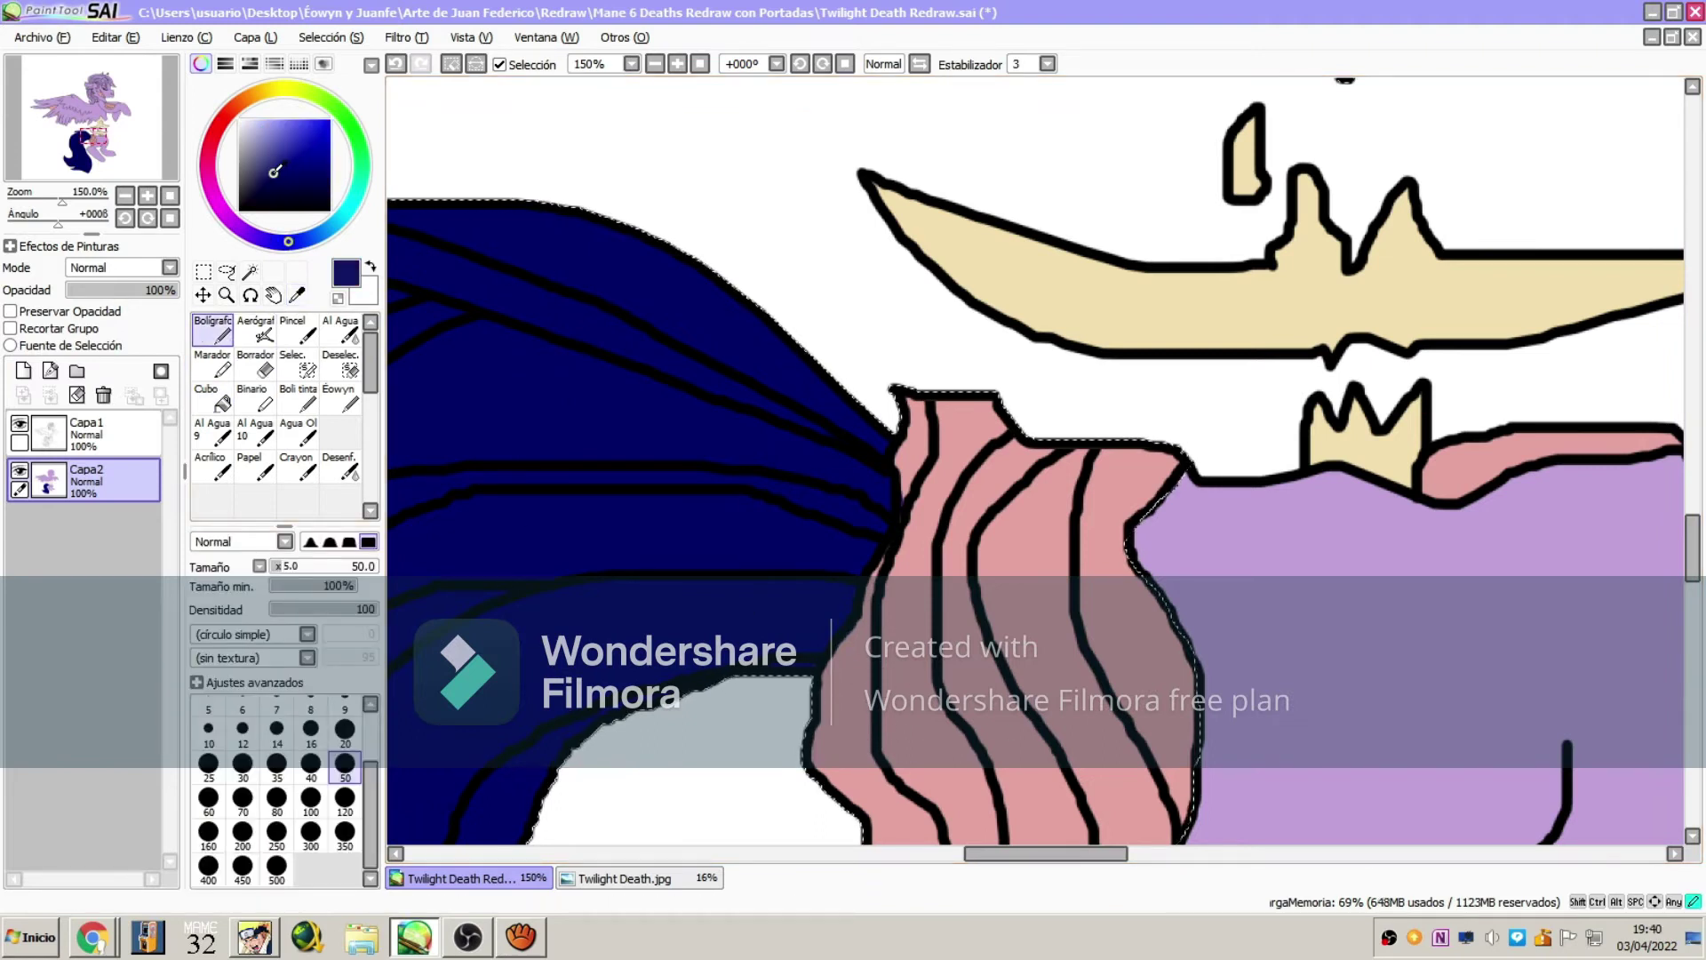
left_click(216, 400)
left_click(571, 400)
left_click(297, 295)
left_click(1000, 458)
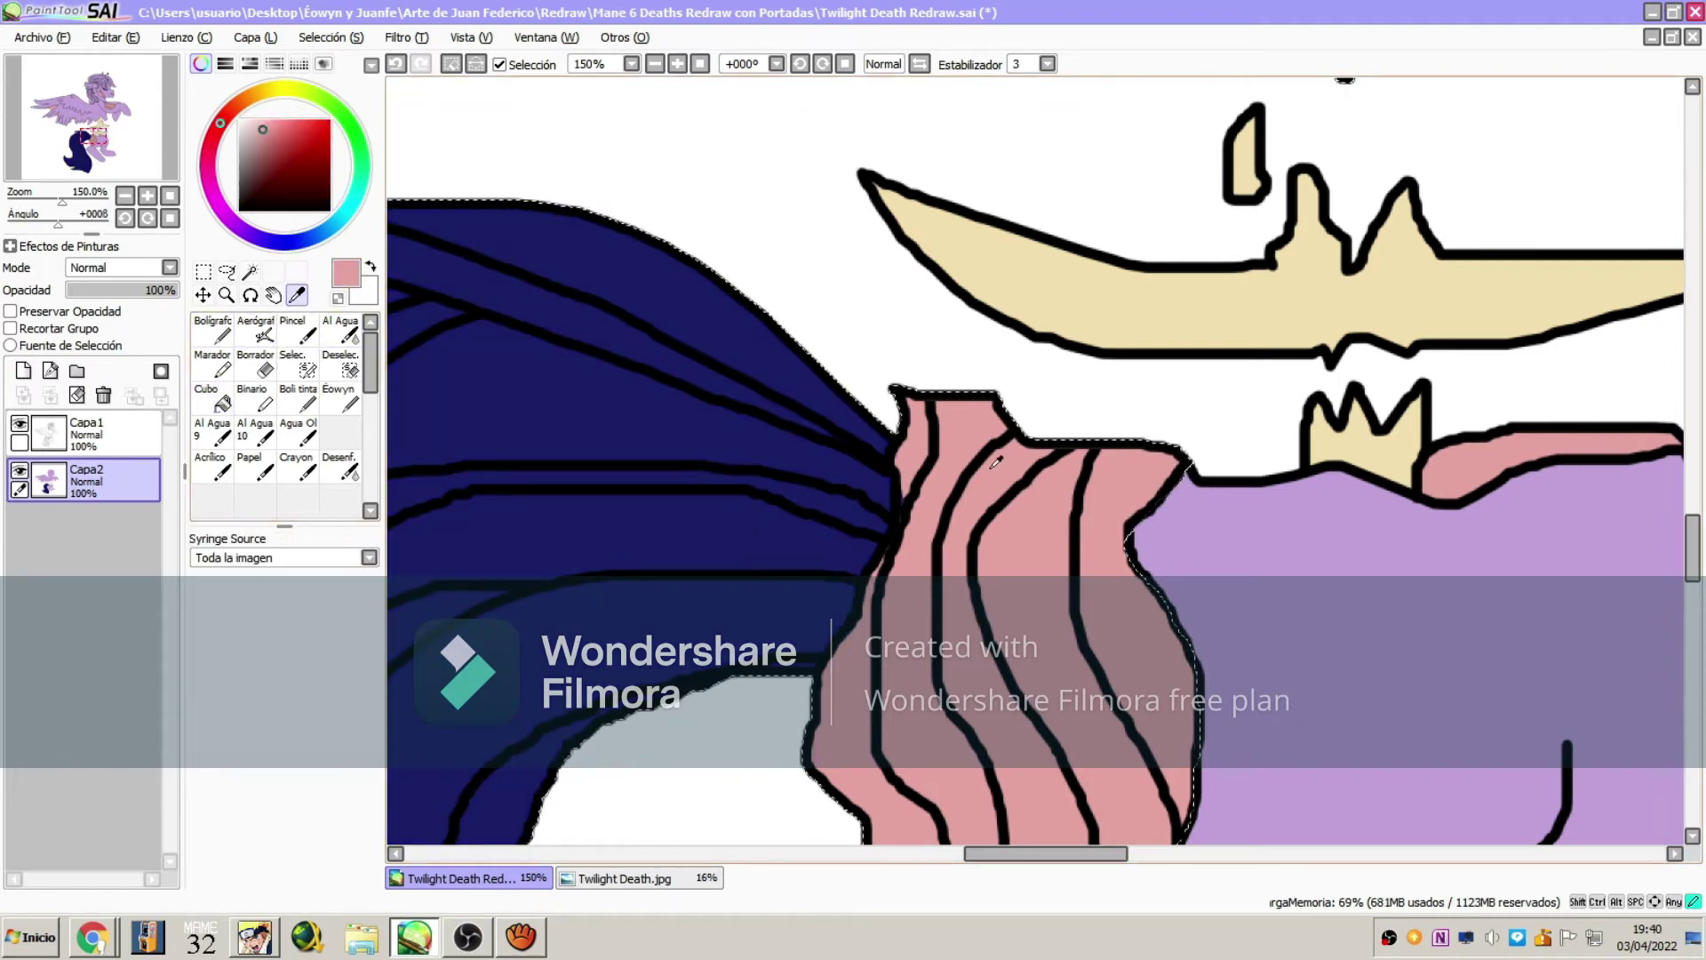
left_click(216, 331)
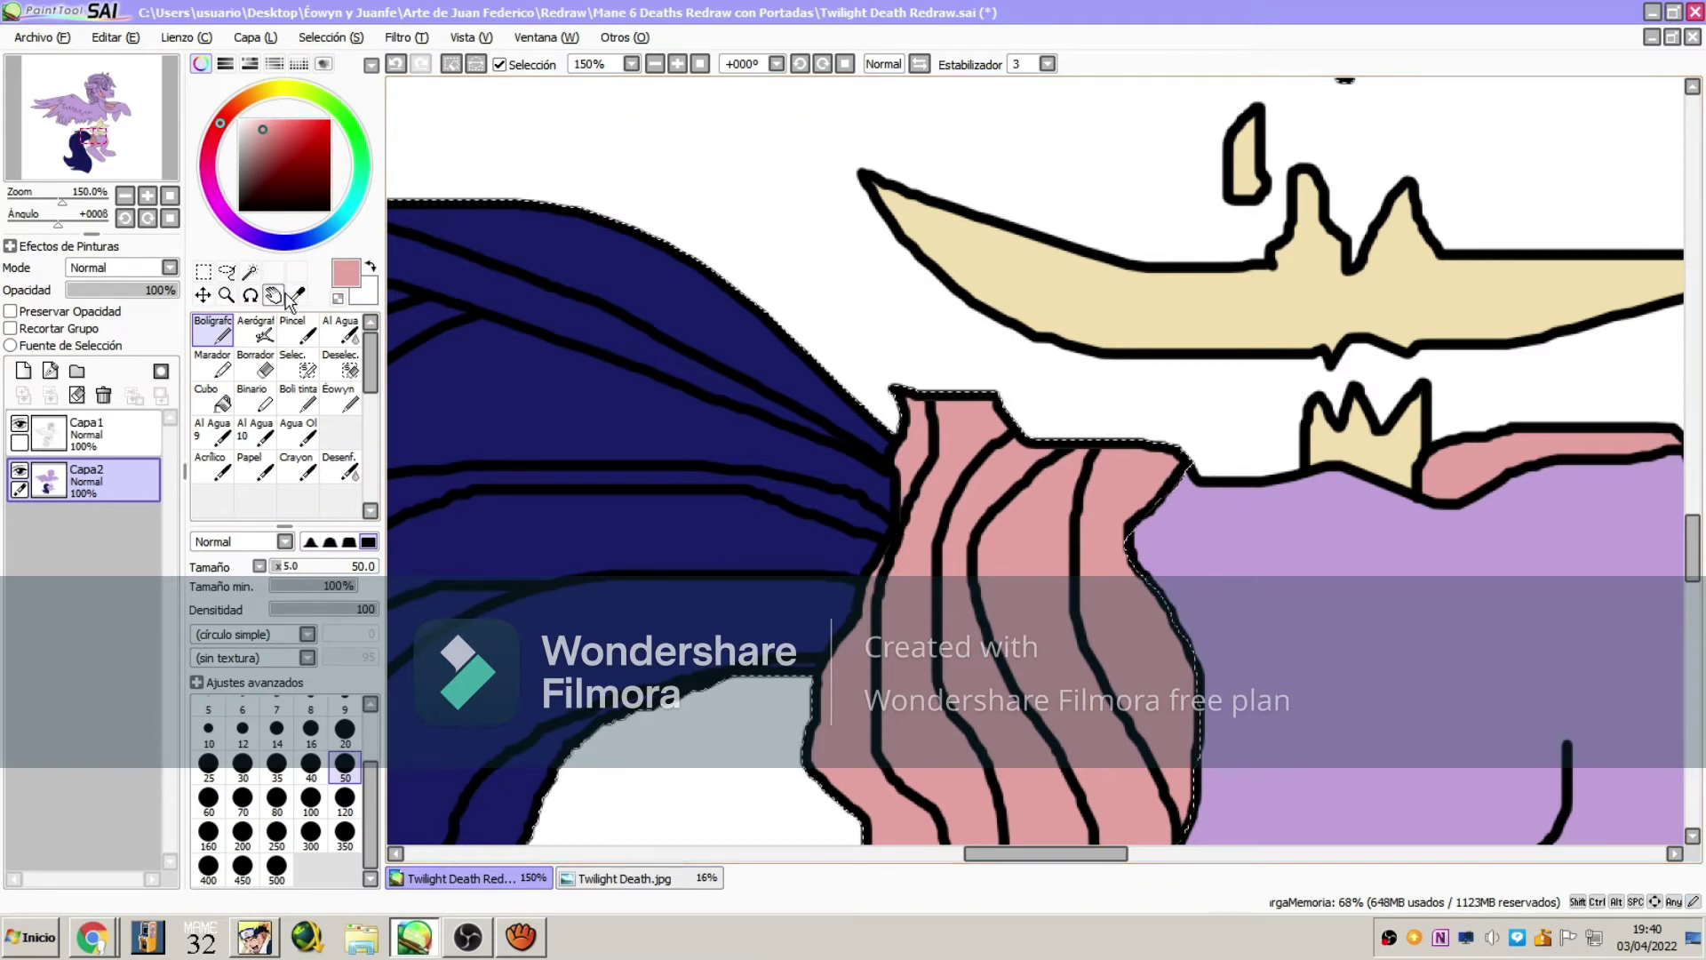
Outline the top edge and front lock of the mane below the ear in the tail's navy with the size 16 pen
left_click(296, 295)
left_click(435, 390)
left_click_drag(38, 101, 42, 58)
left_click(214, 331)
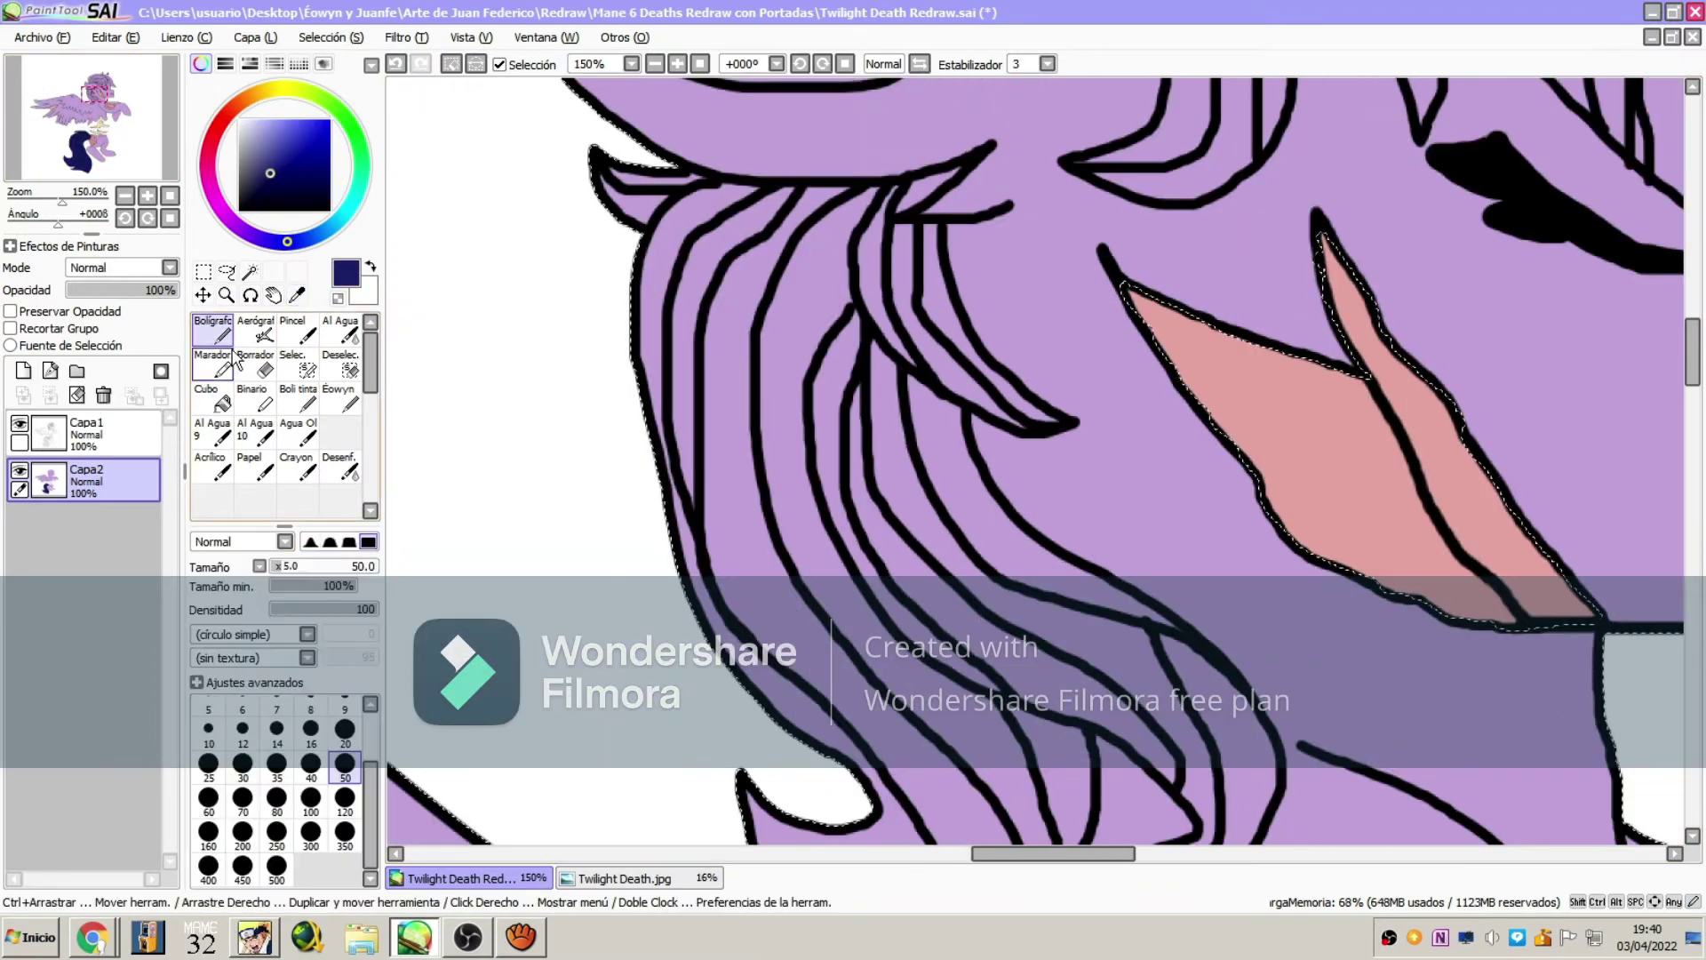
left_click(311, 731)
left_click_drag(695, 186, 888, 191)
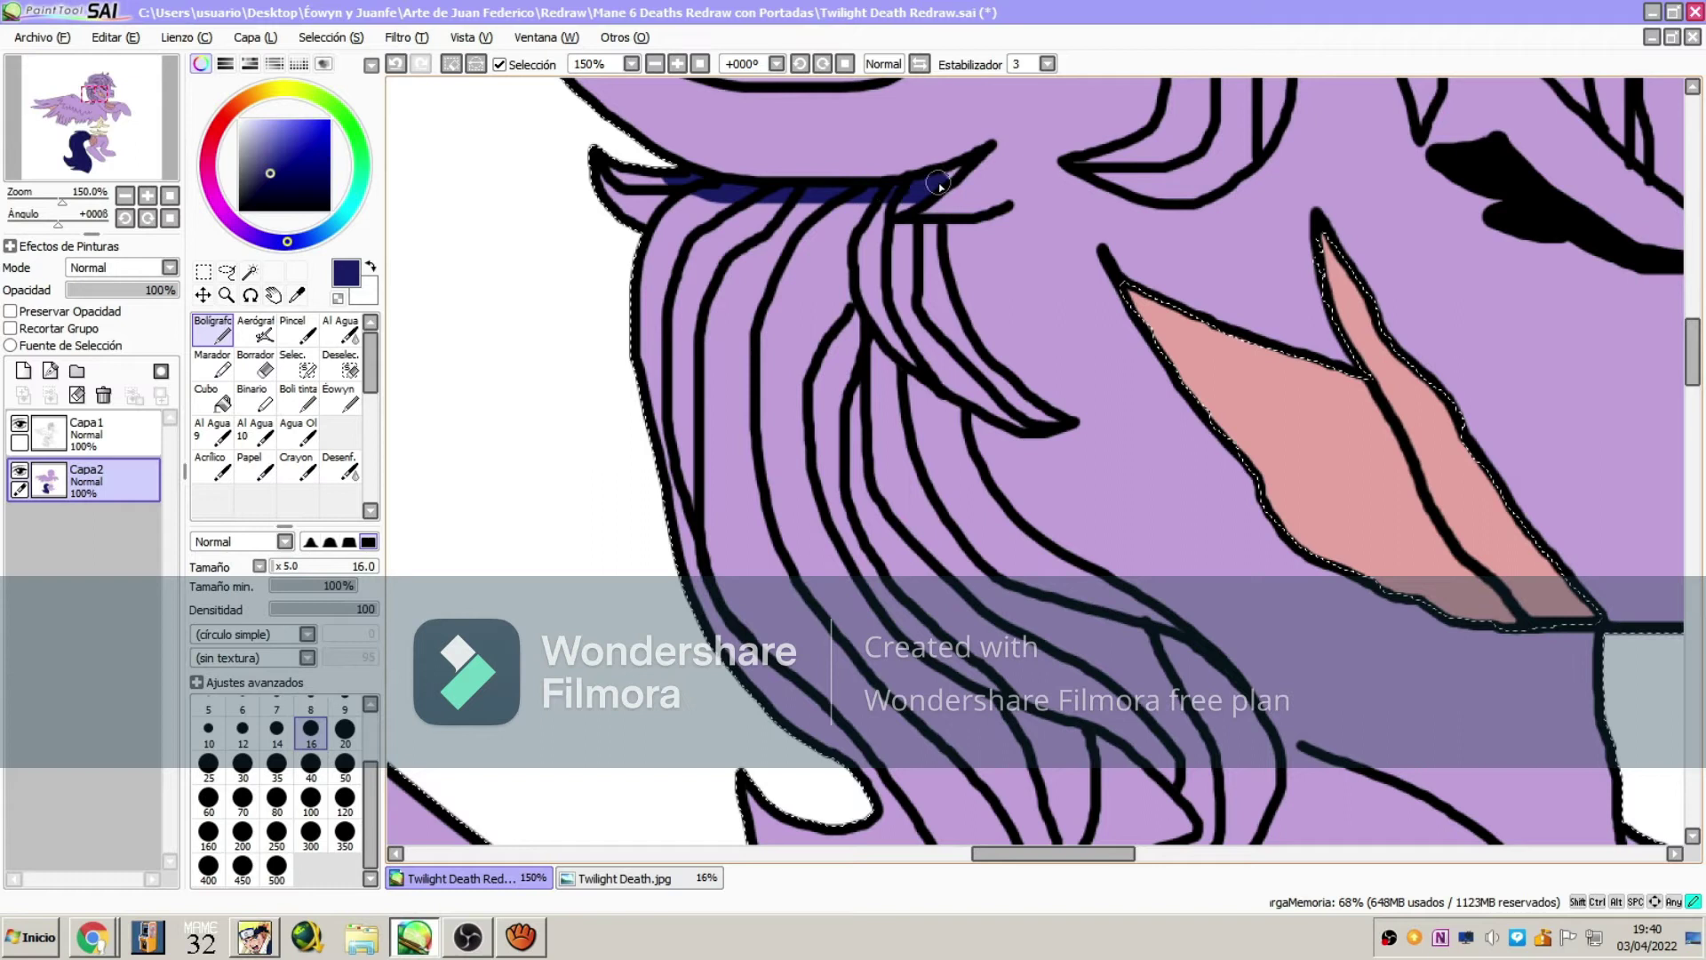
mouse_move(938, 264)
left_mouse_down()
mouse_move(1017, 404)
mouse_move(963, 386)
mouse_move(1007, 413)
left_mouse_up()
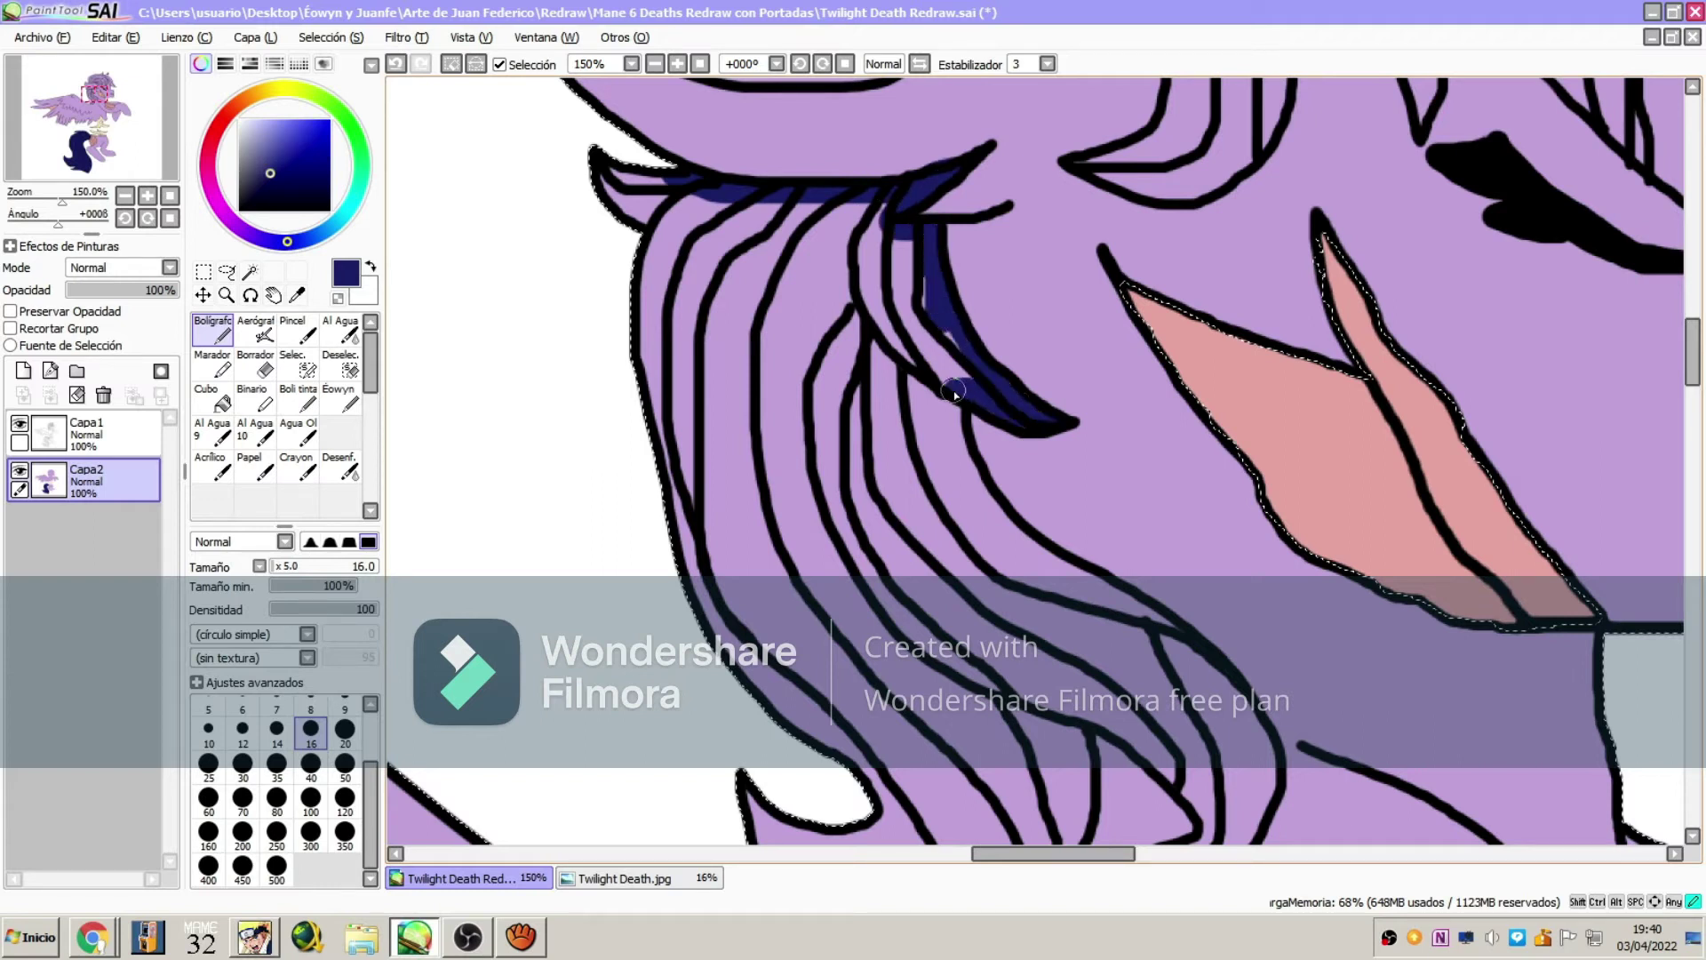
Continue the navy outline down the lower mane's front edge and around its curled tips
left_click_drag(971, 484, 1101, 585)
left_click_drag(1206, 659, 1265, 746)
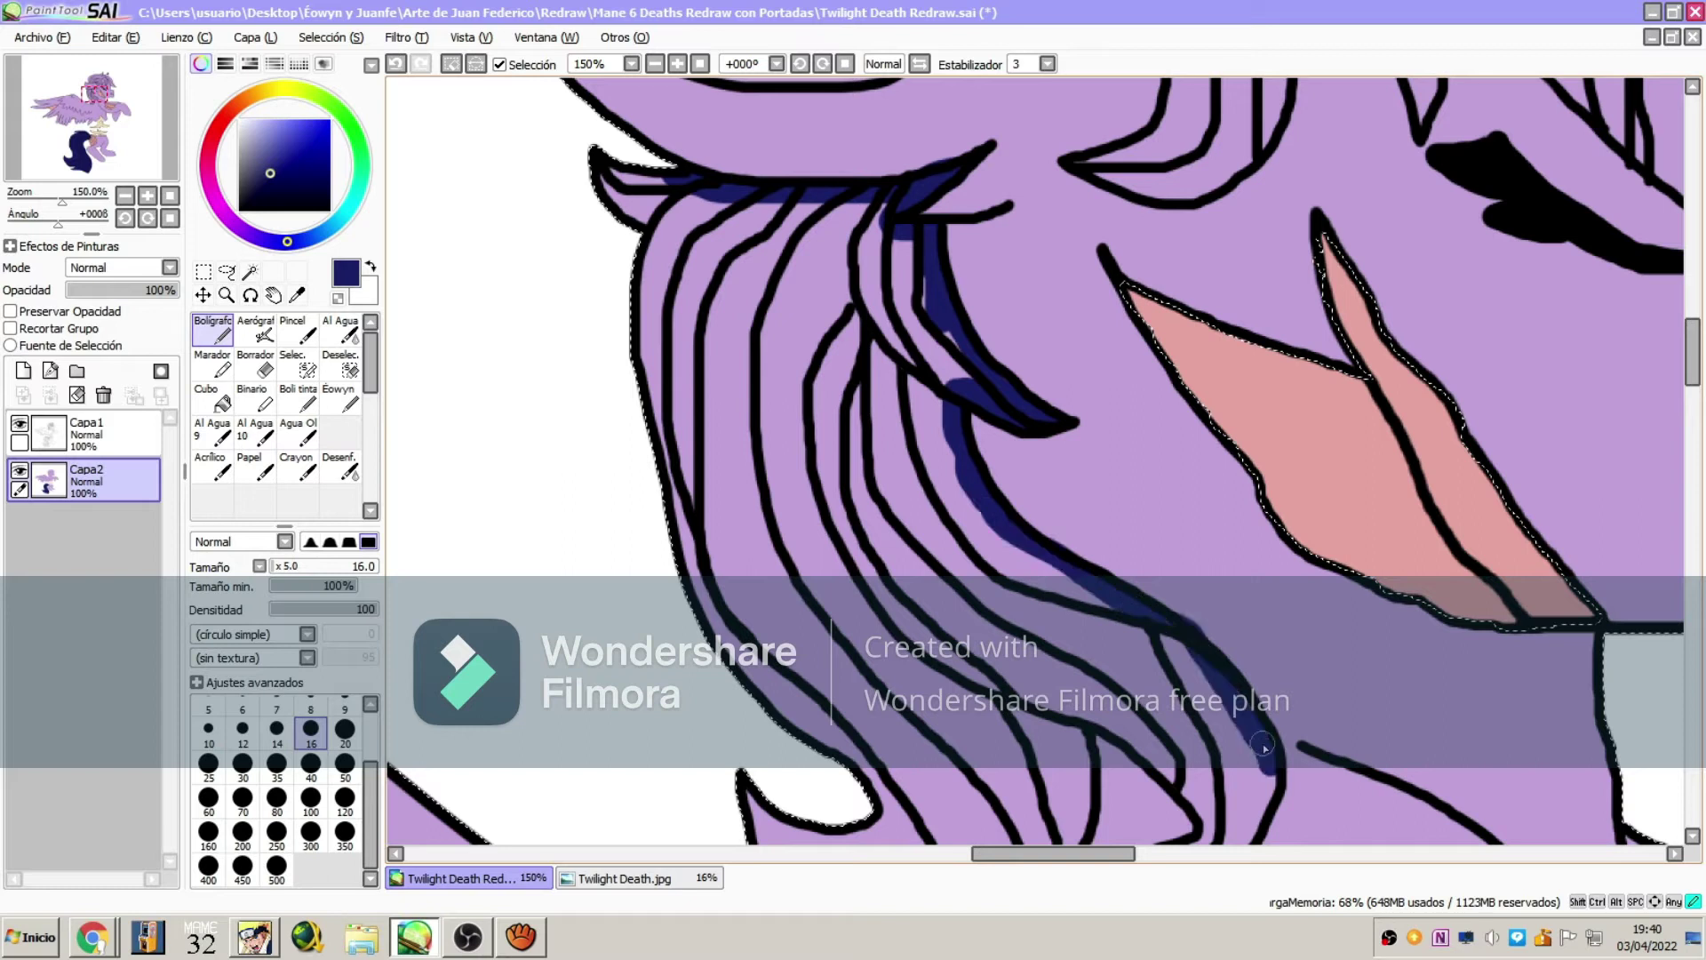
scroll(1231, 701, "down", 3)
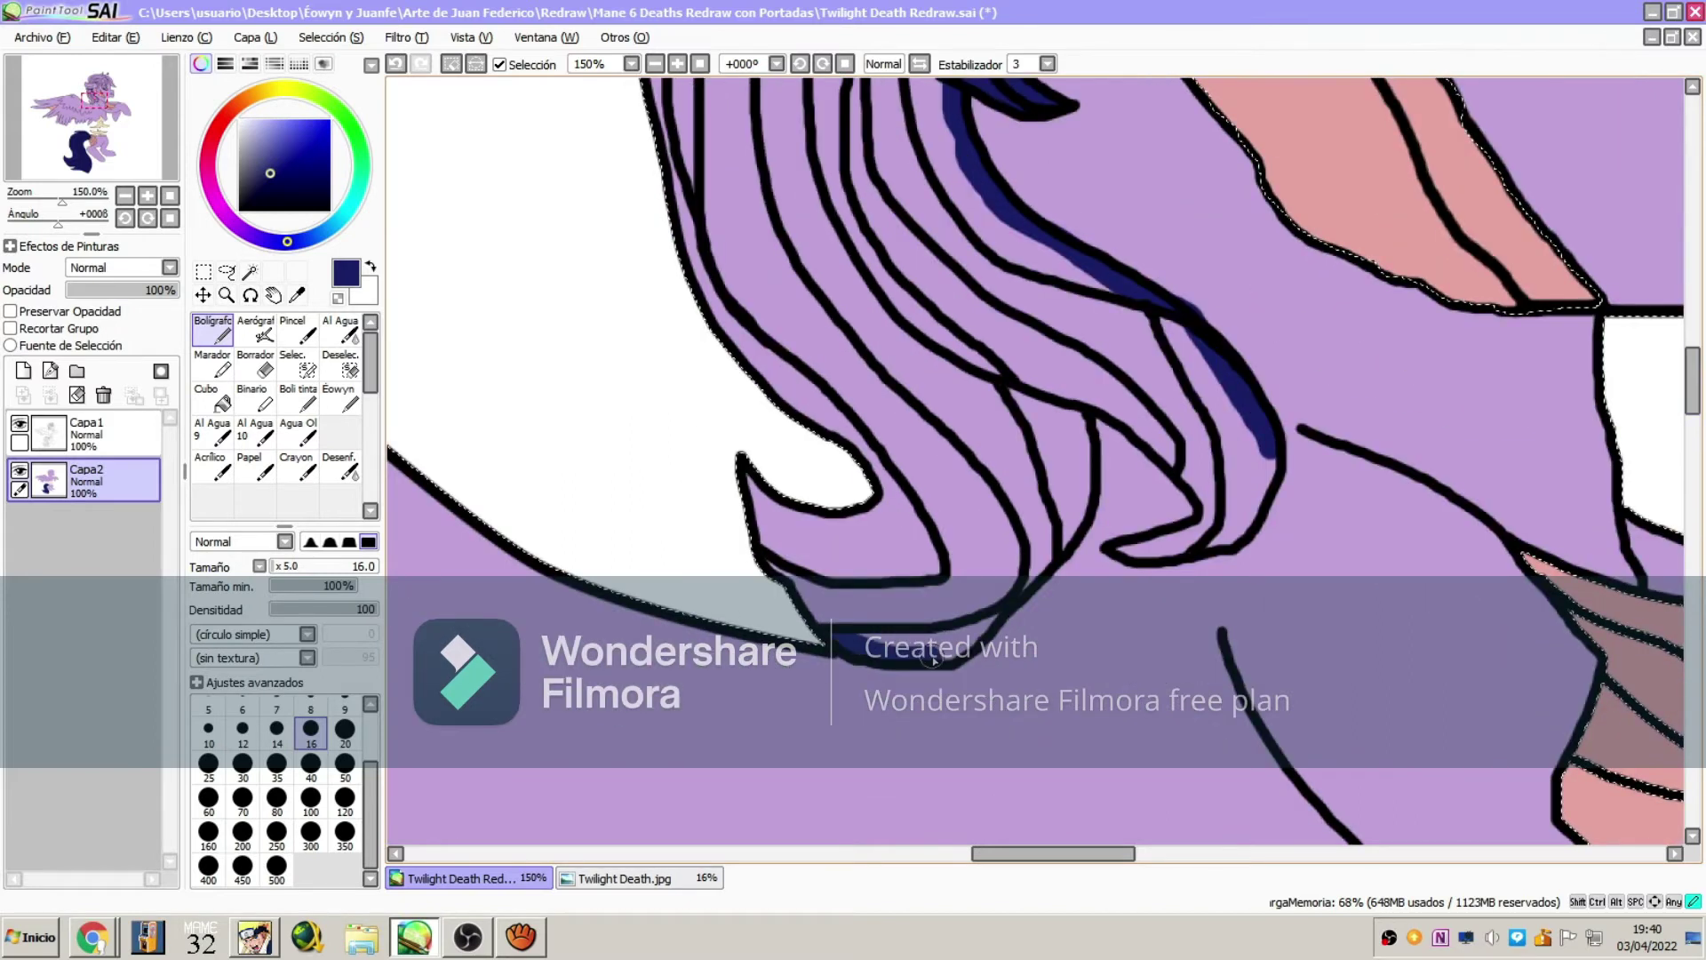
left_click_drag(1085, 403, 1156, 455)
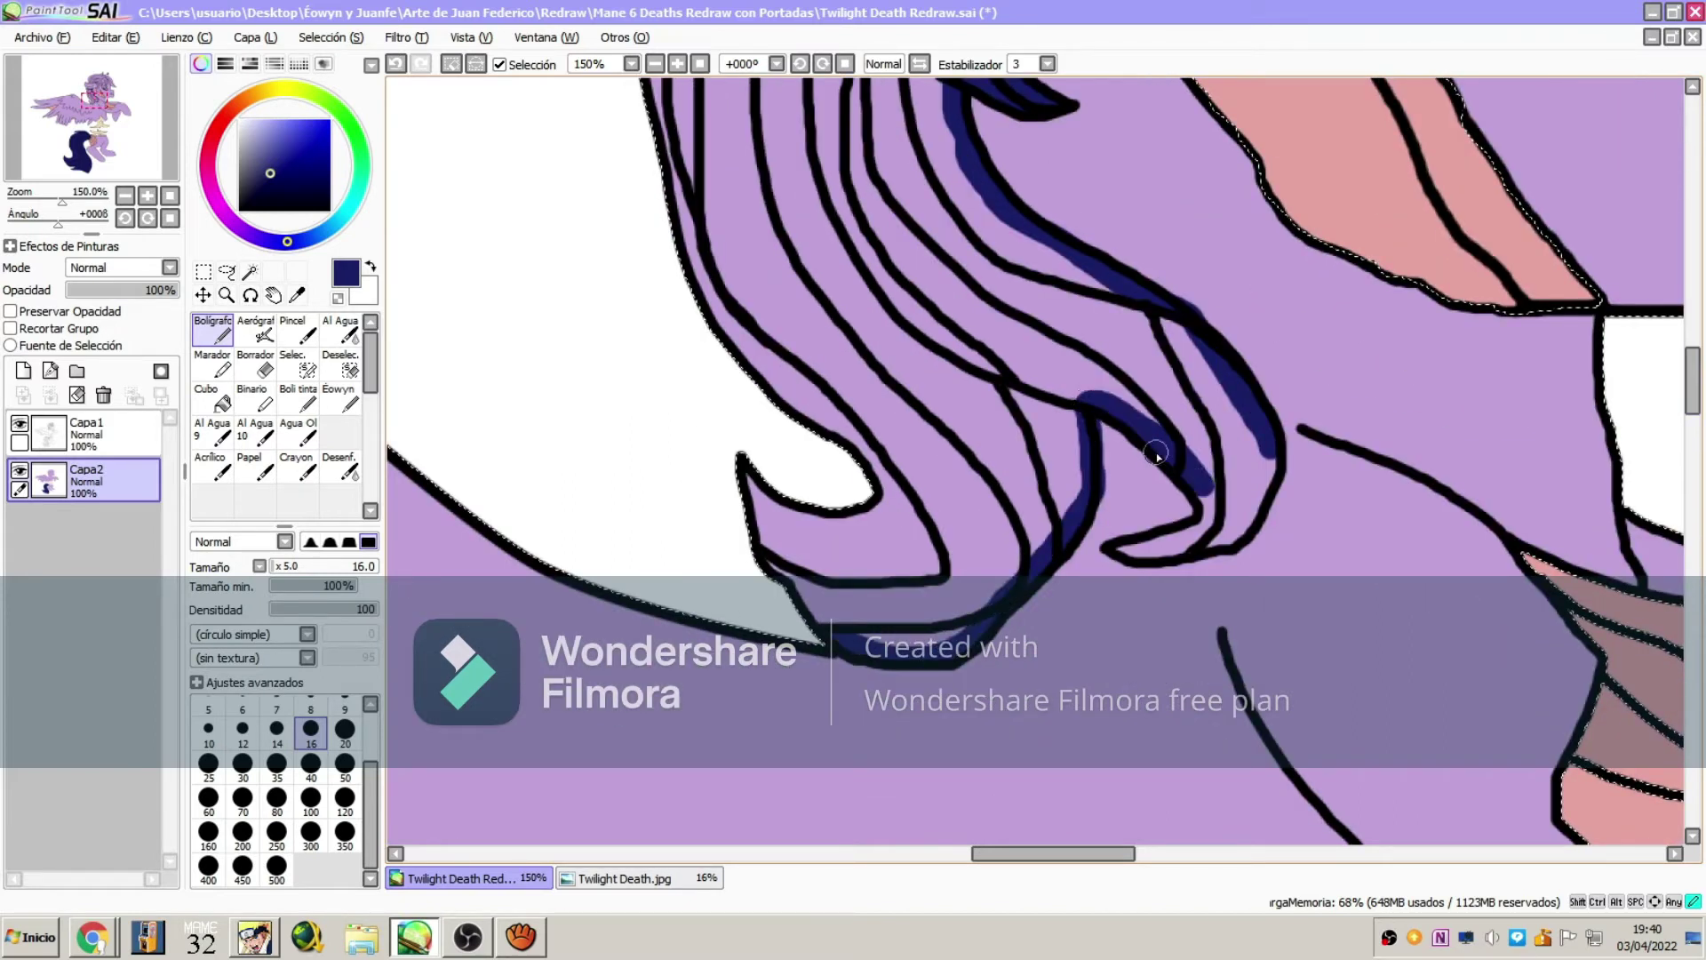
left_click_drag(1114, 552, 1268, 457)
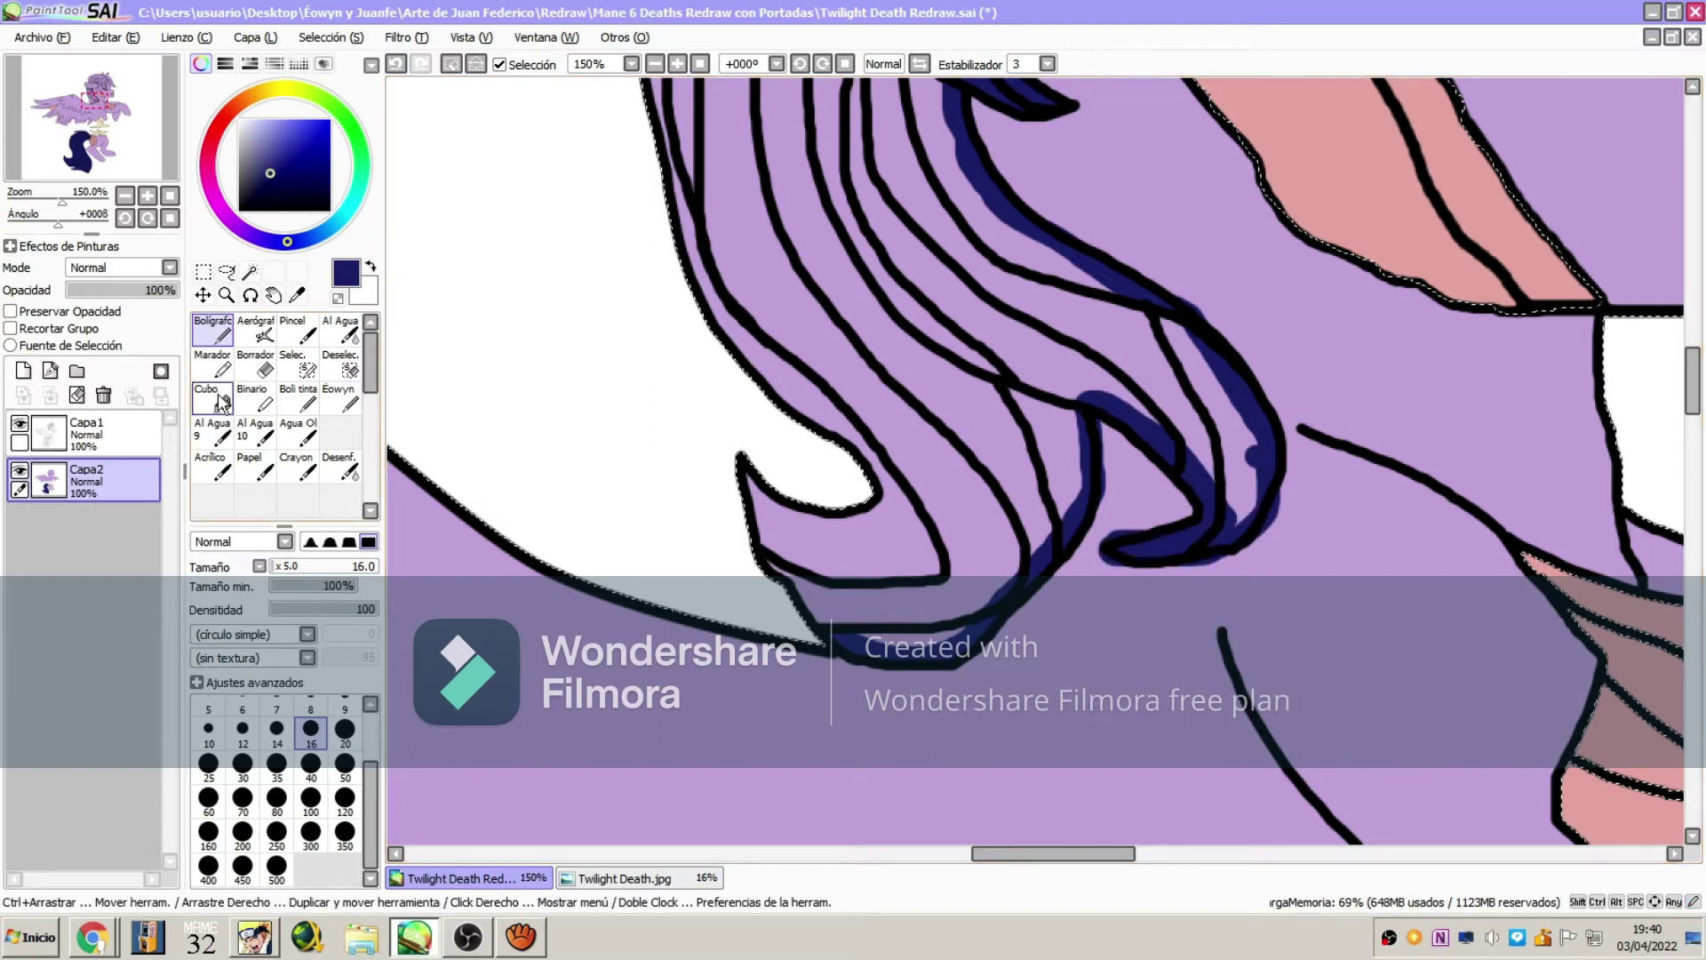
Fill the outlined lower mane with navy using the bucket
left_click(216, 398)
left_click(804, 378)
left_click(212, 329)
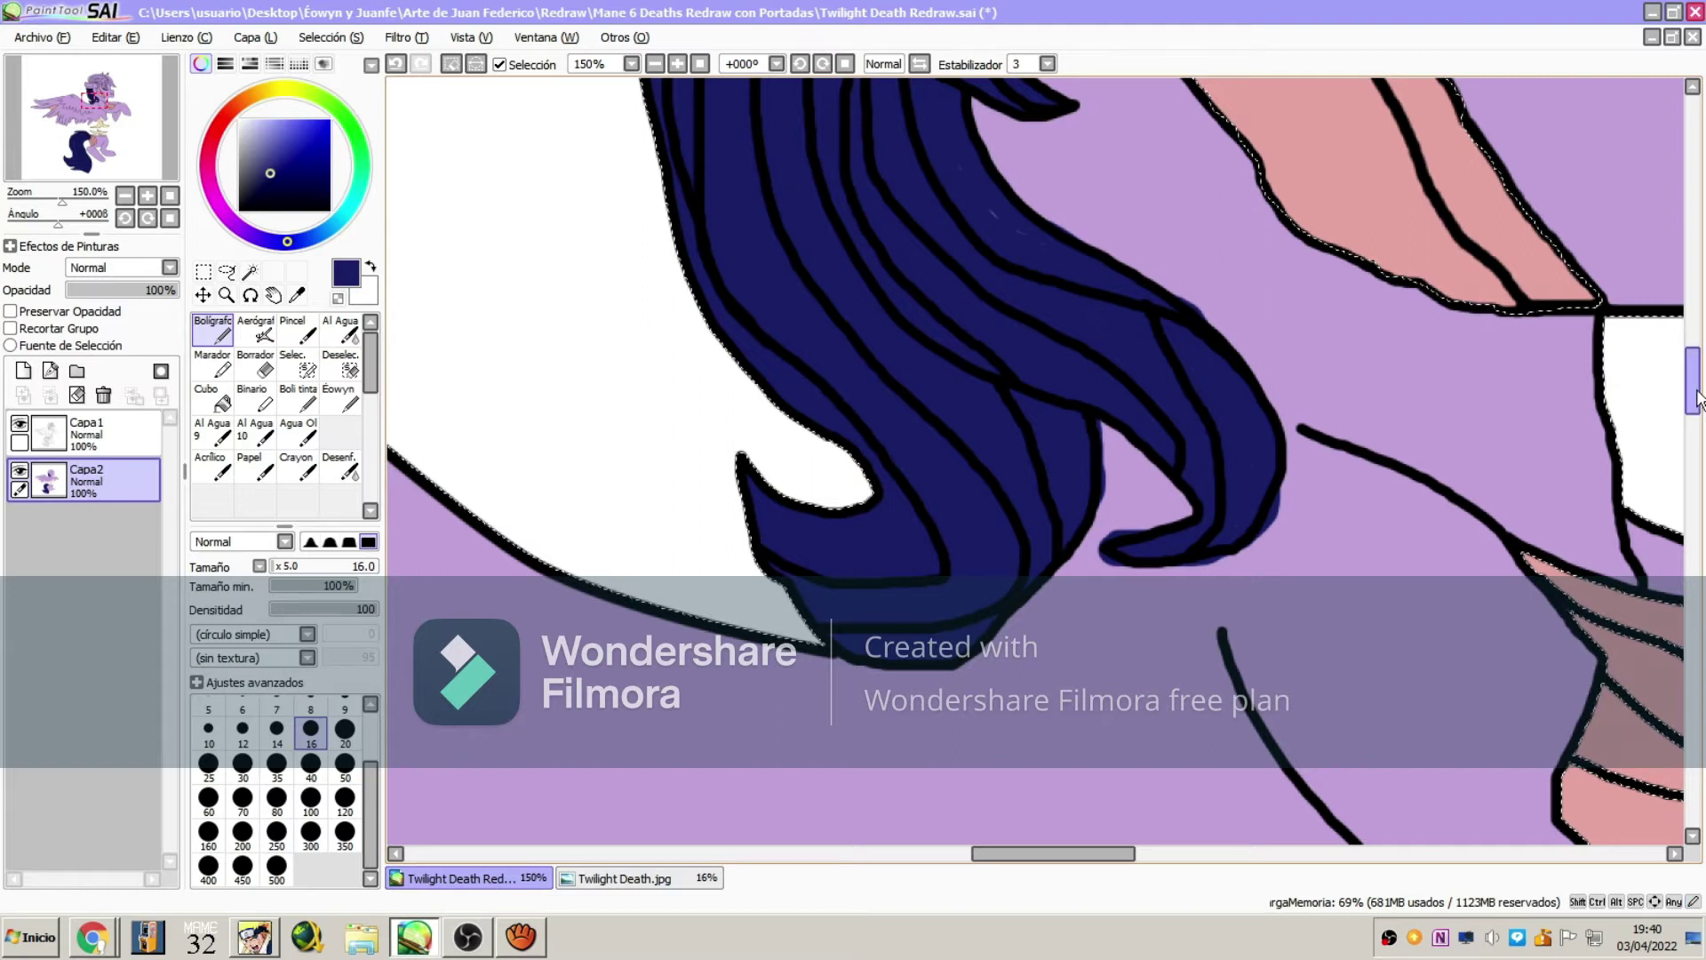
Clean the navy overflow along the lower mane's edges with the body's purple at pen size 16, and sample the navy again
scroll(1067, 356, "up", 5)
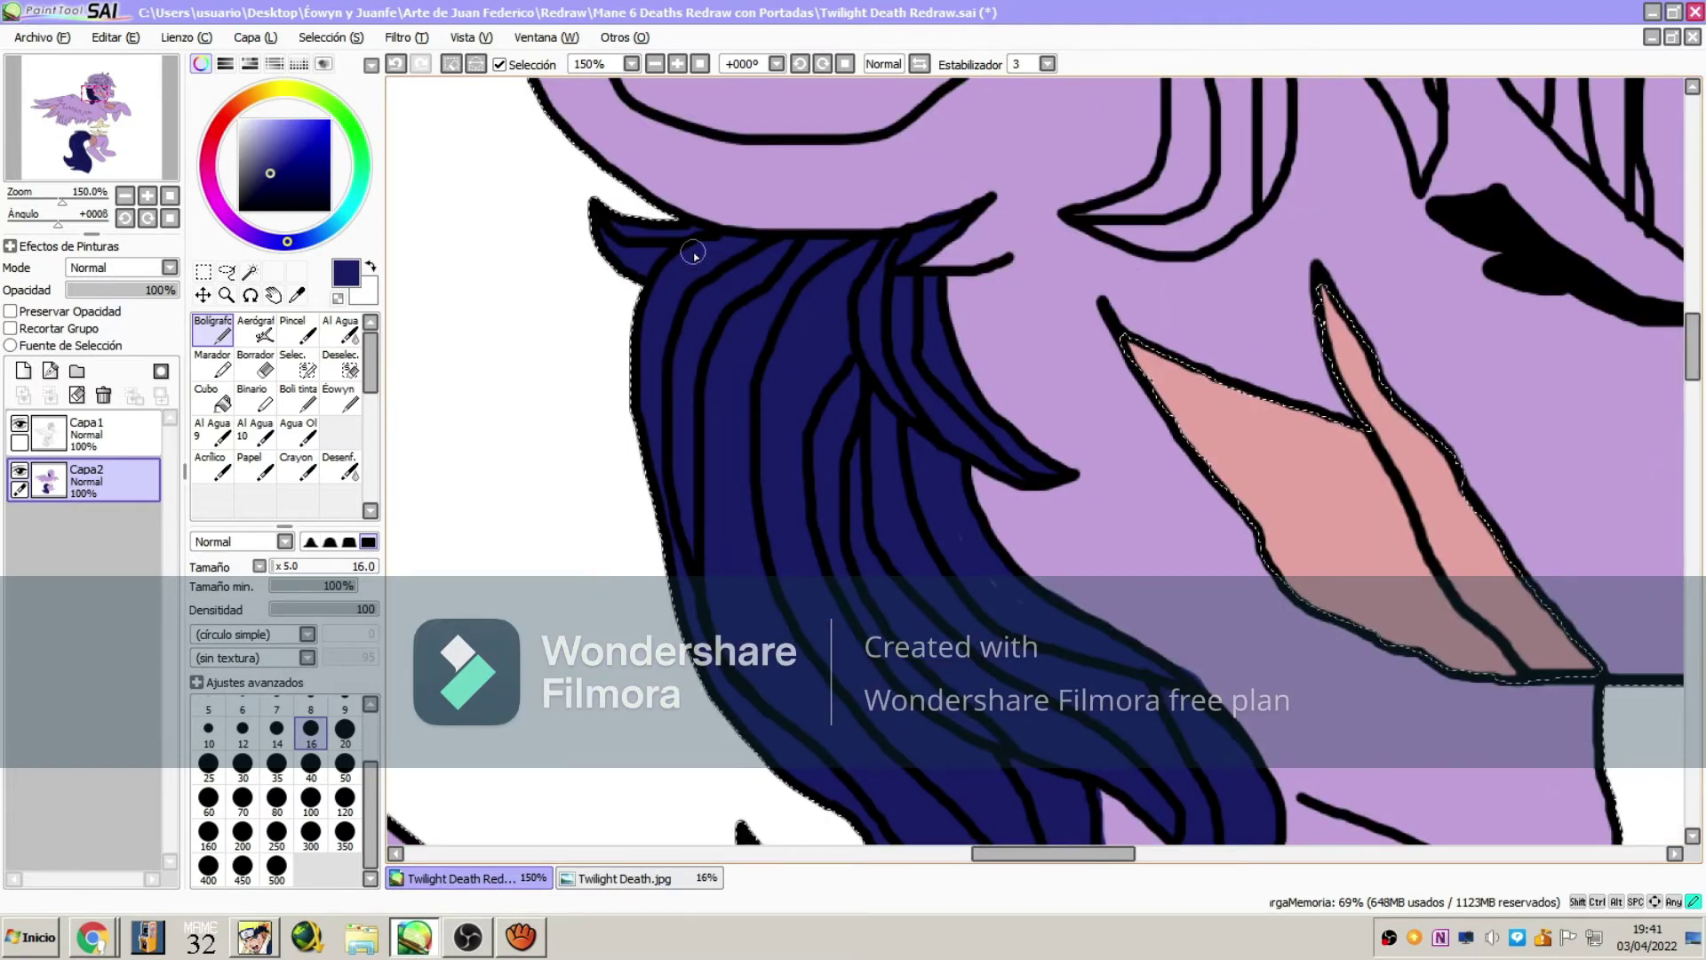
left_click(298, 296)
left_click(1013, 373)
left_click(212, 330)
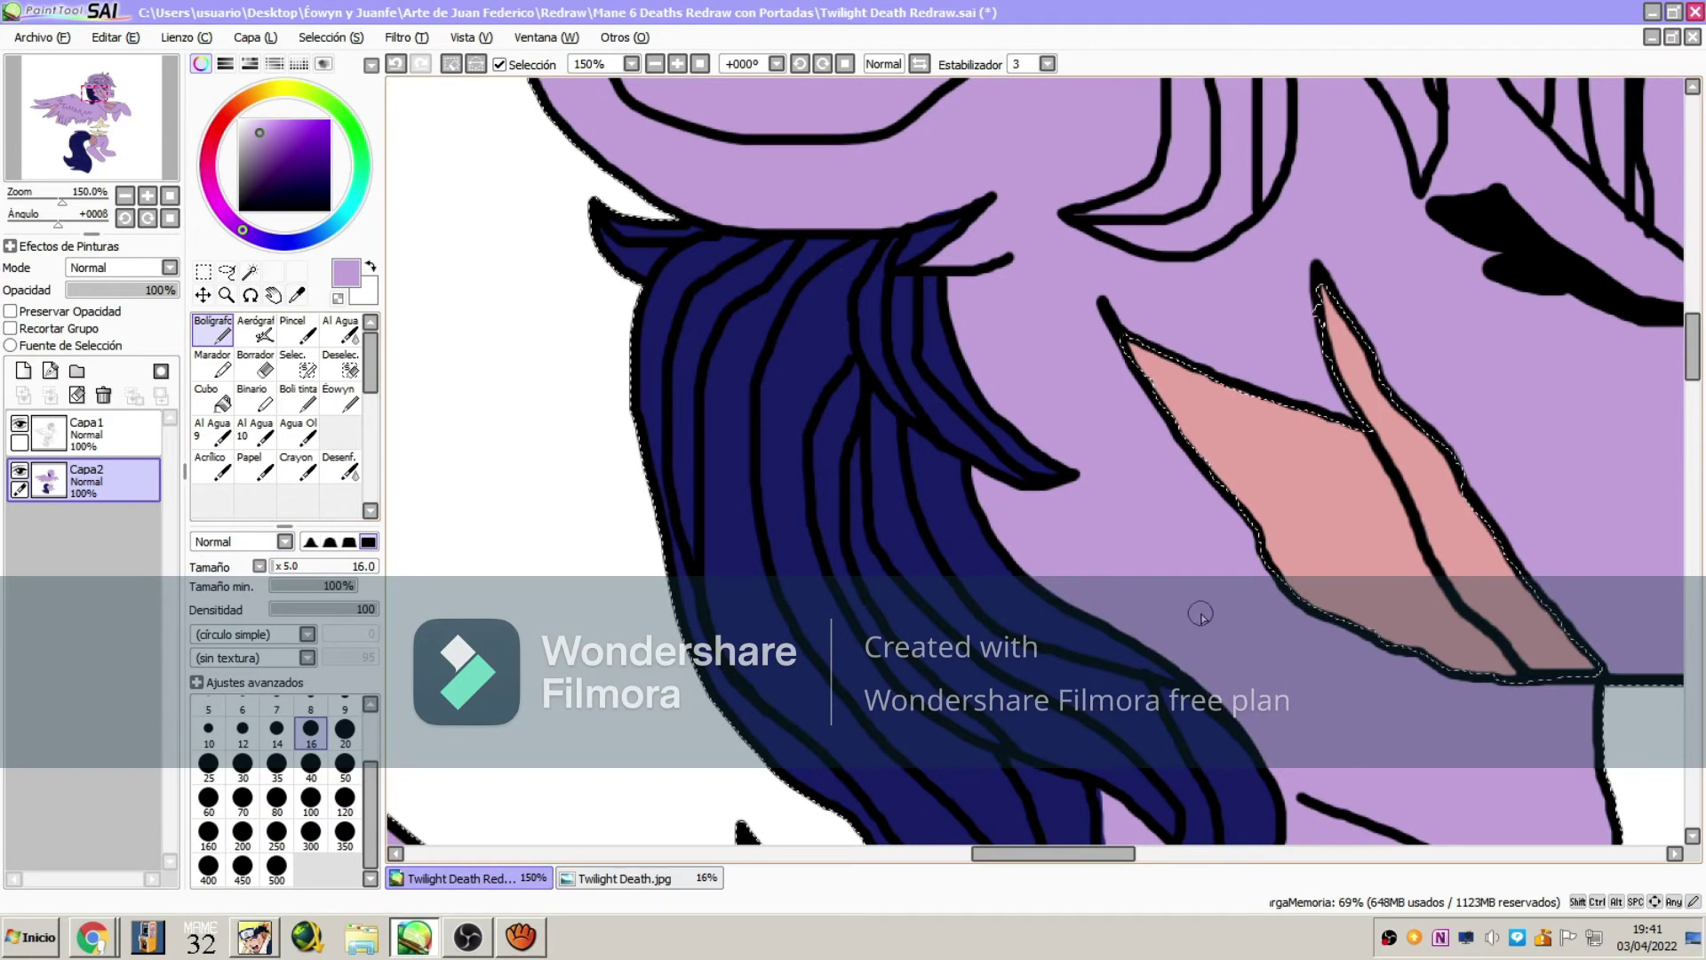
scroll(1199, 613, "down", 4)
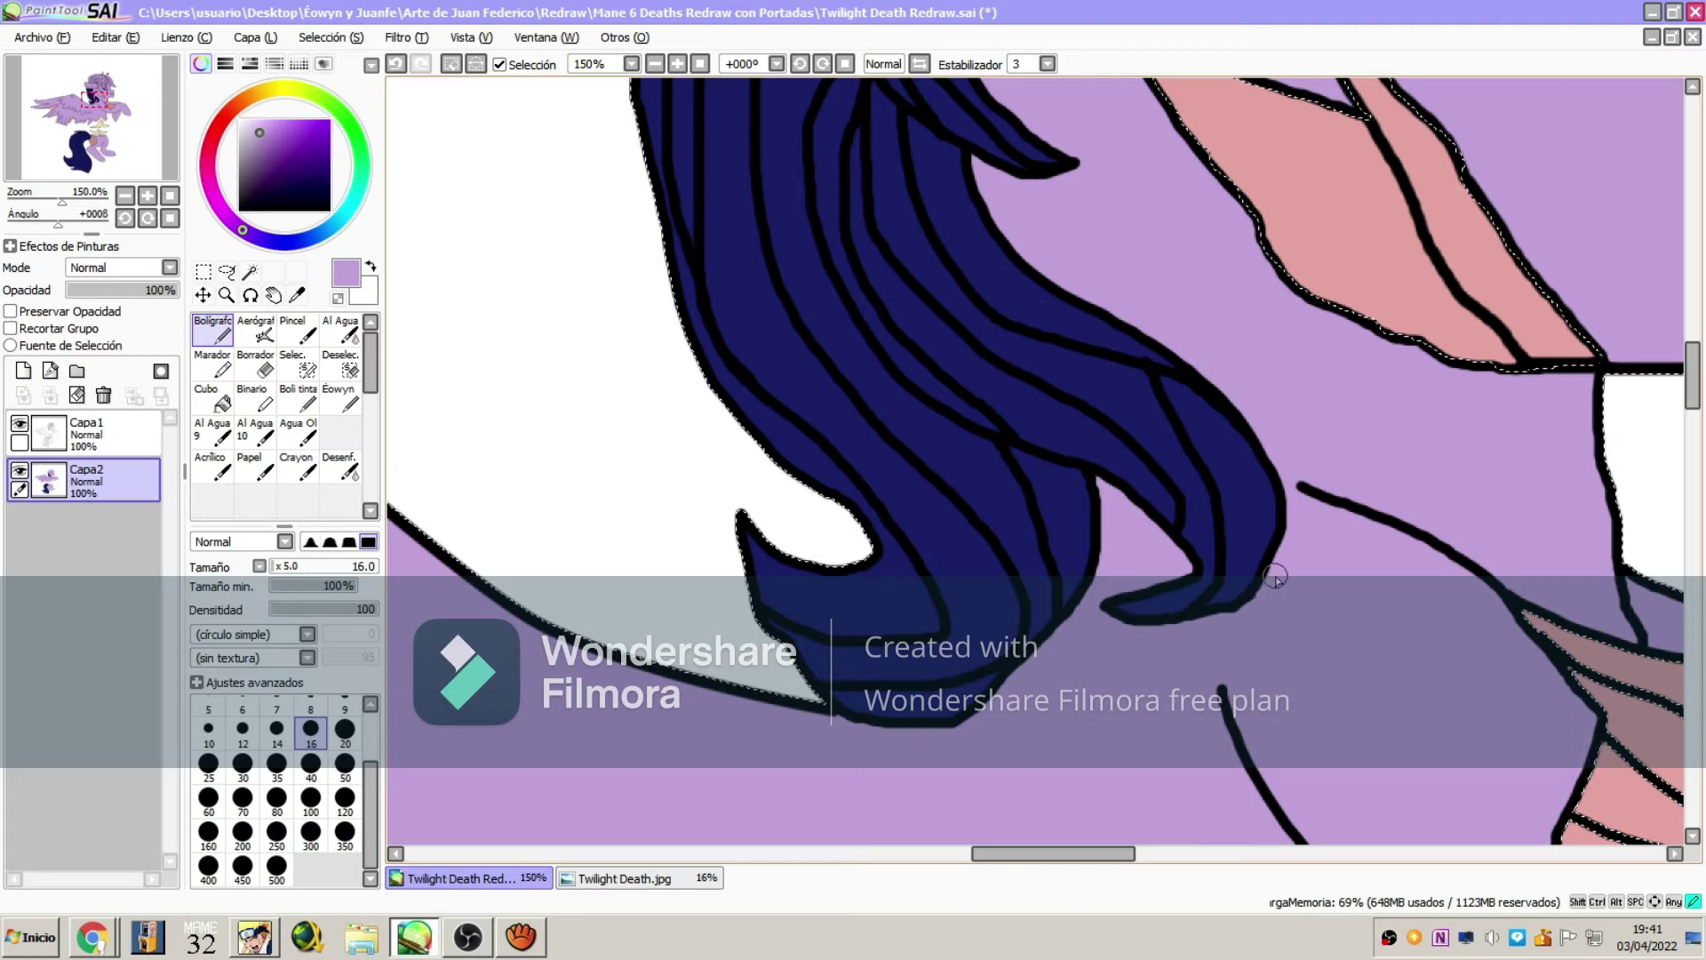
double_click(297, 295)
left_click(993, 332)
left_click(1021, 293)
left_click(214, 341)
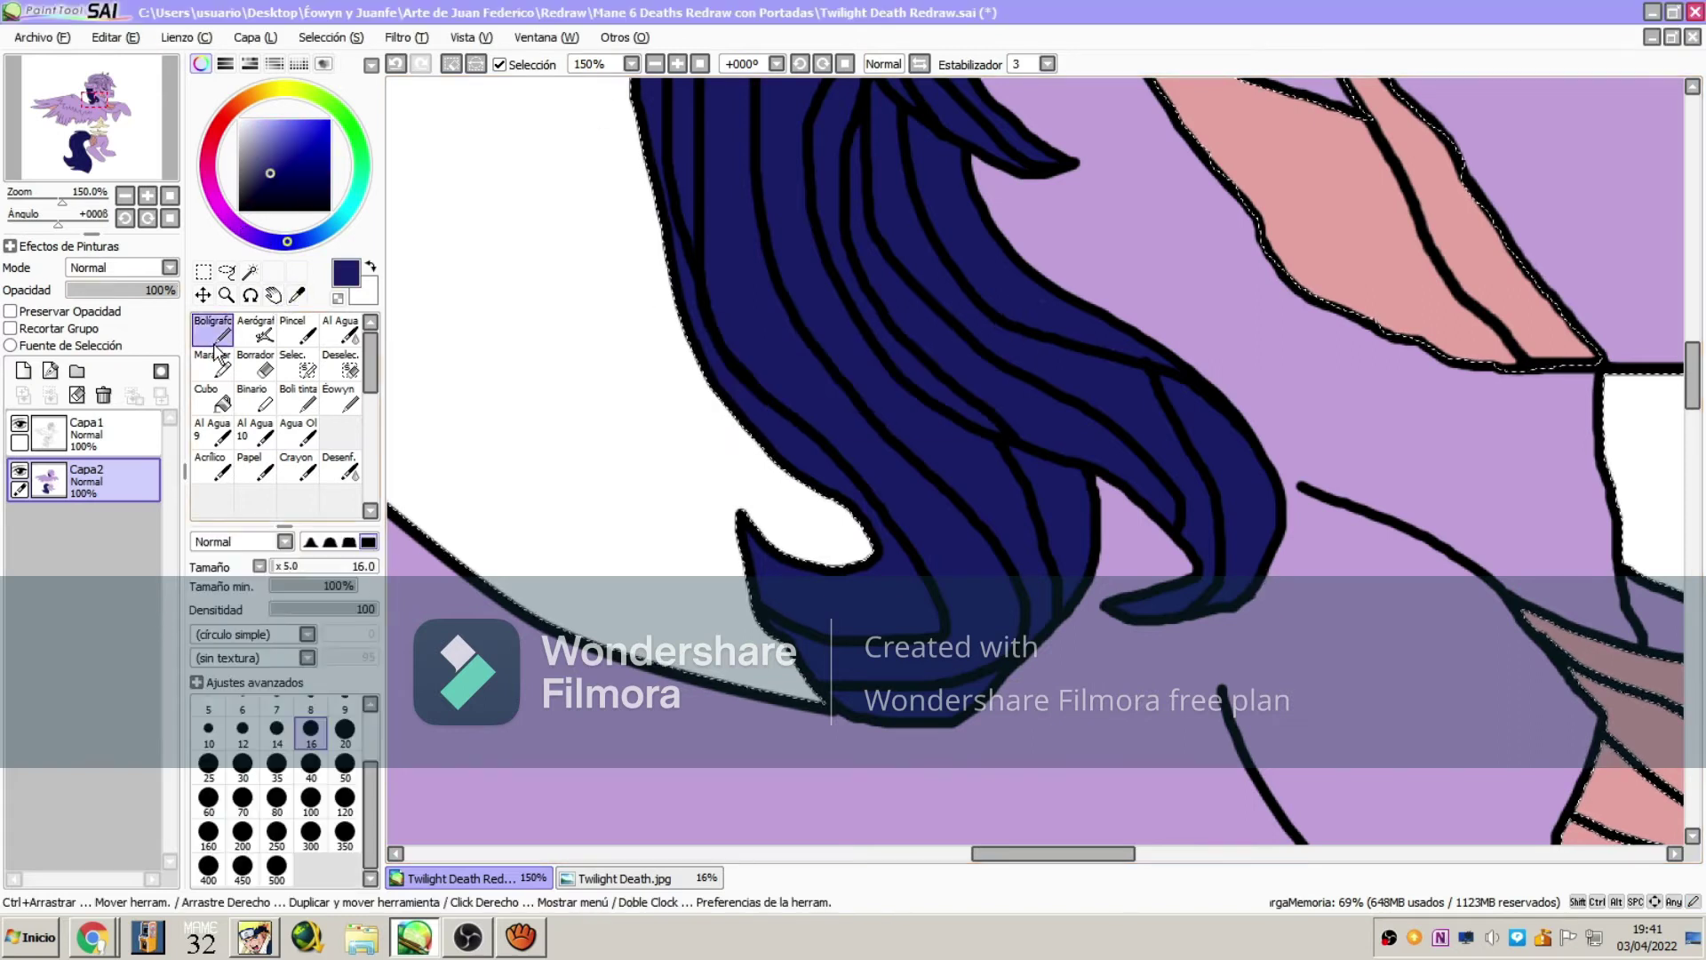
left_click_drag(99, 80, 98, 79)
left_click_drag(612, 589, 656, 587)
left_click(115, 38)
left_click(133, 61)
Clear the selection and make the line art layer Capa1 active
left_click(227, 295)
left_click(213, 558)
left_click(793, 343)
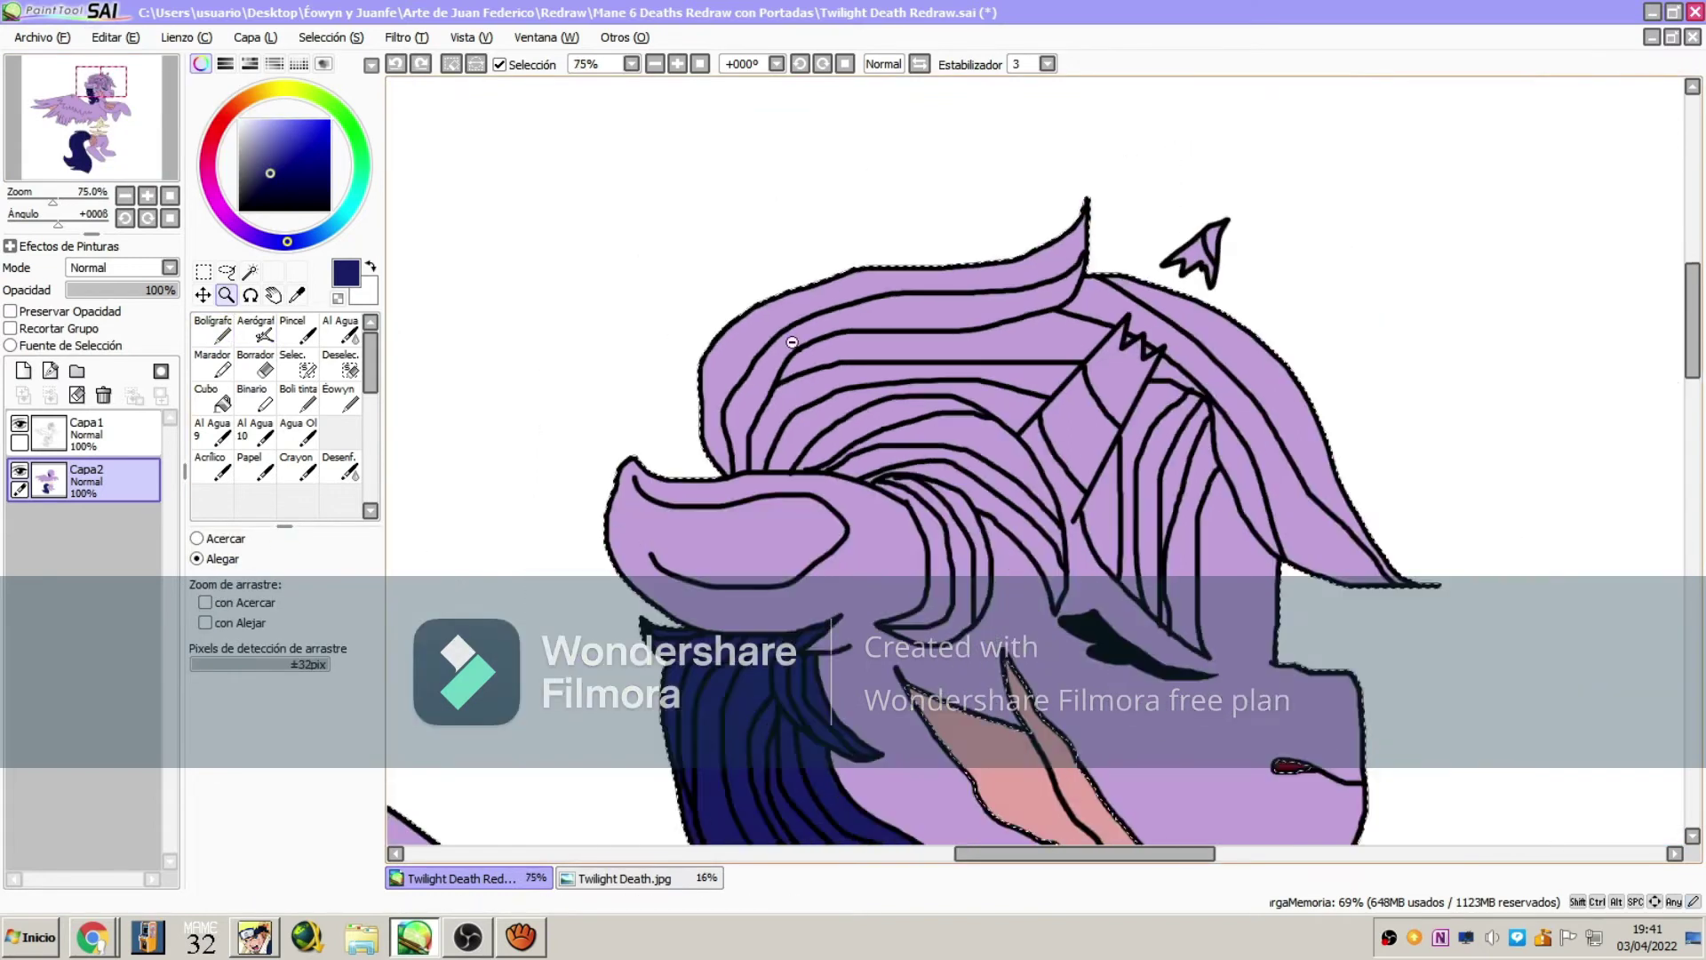
left_click(791, 342)
left_click(792, 342)
left_click(791, 342)
left_click(228, 272)
left_click(480, 289)
left_click(137, 417)
Select the outer sections of the upper mane on Capa1 with the Magic Wand
left_click(226, 295)
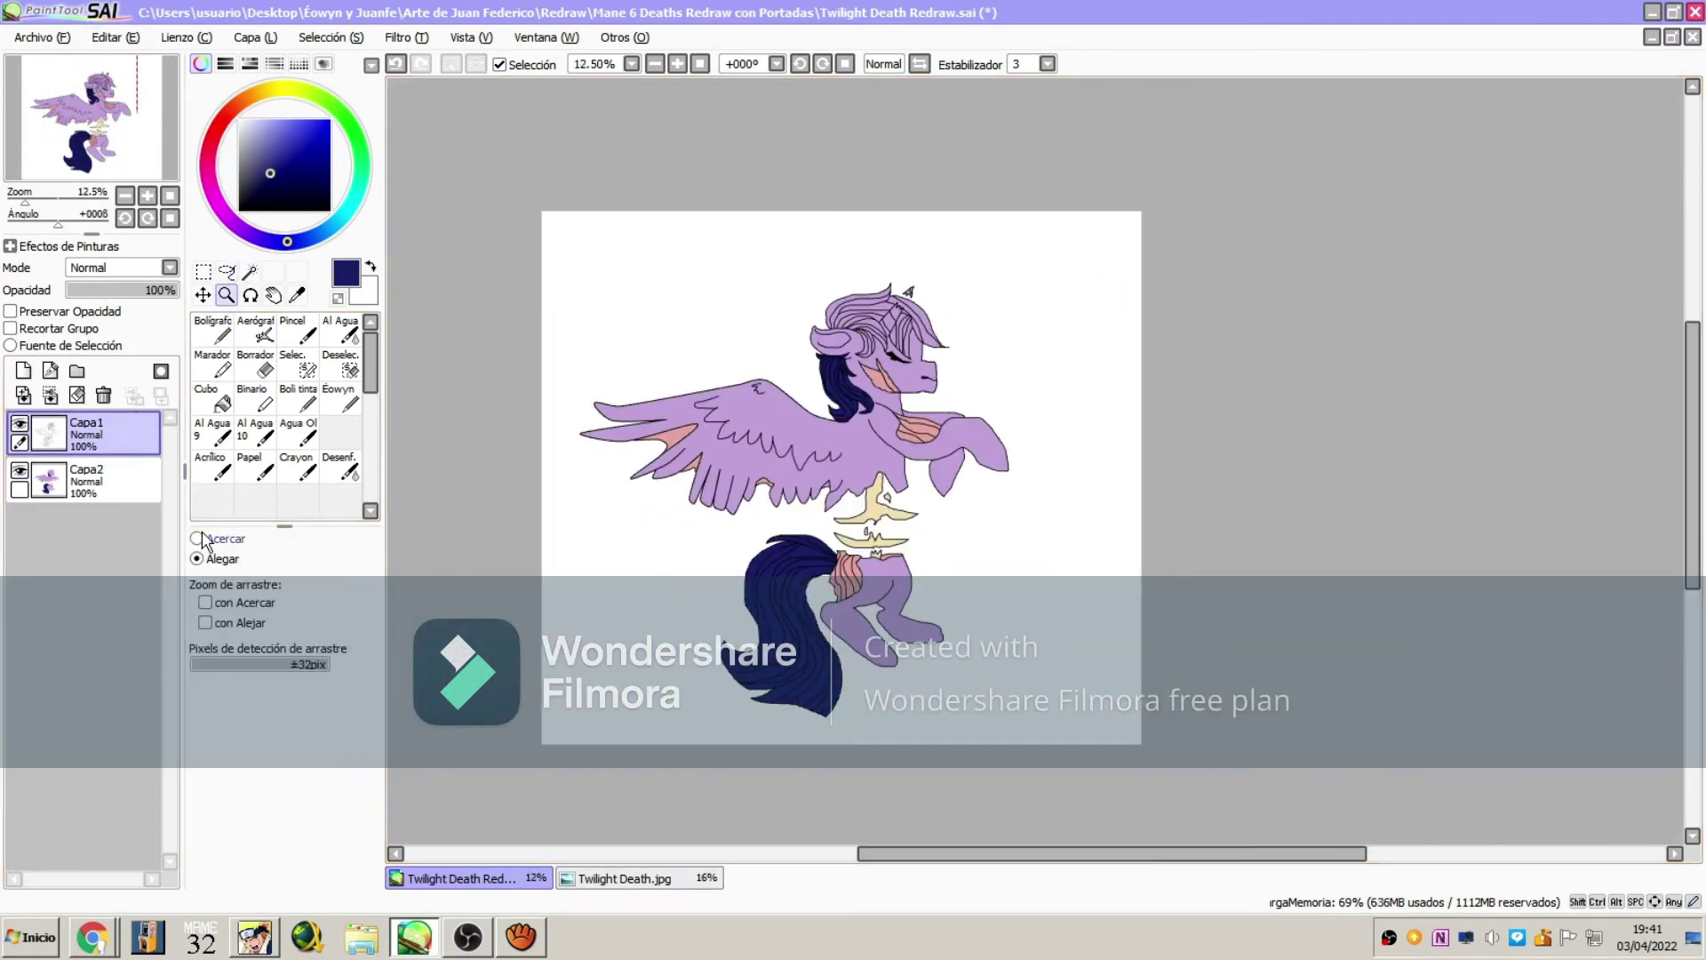
left_click(202, 537)
triple_click(882, 302)
left_click(882, 302)
left_click(250, 272)
left_click(804, 282)
left_click(822, 302)
left_click(862, 321)
left_click(974, 309)
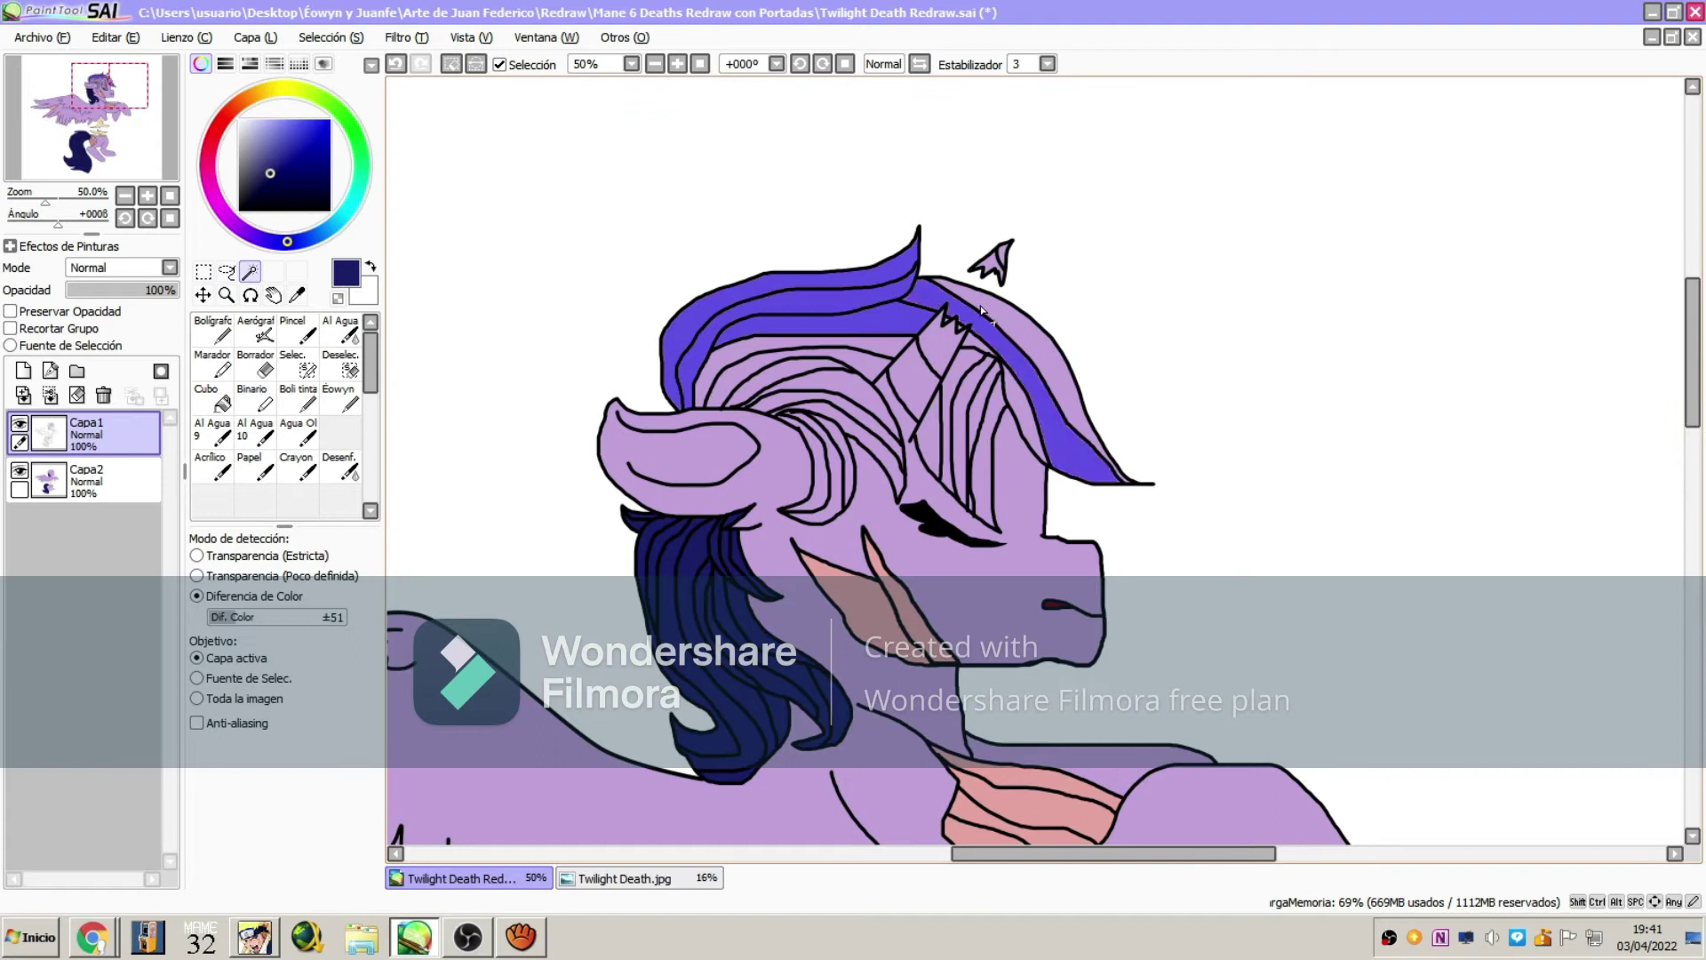
left_click(991, 304)
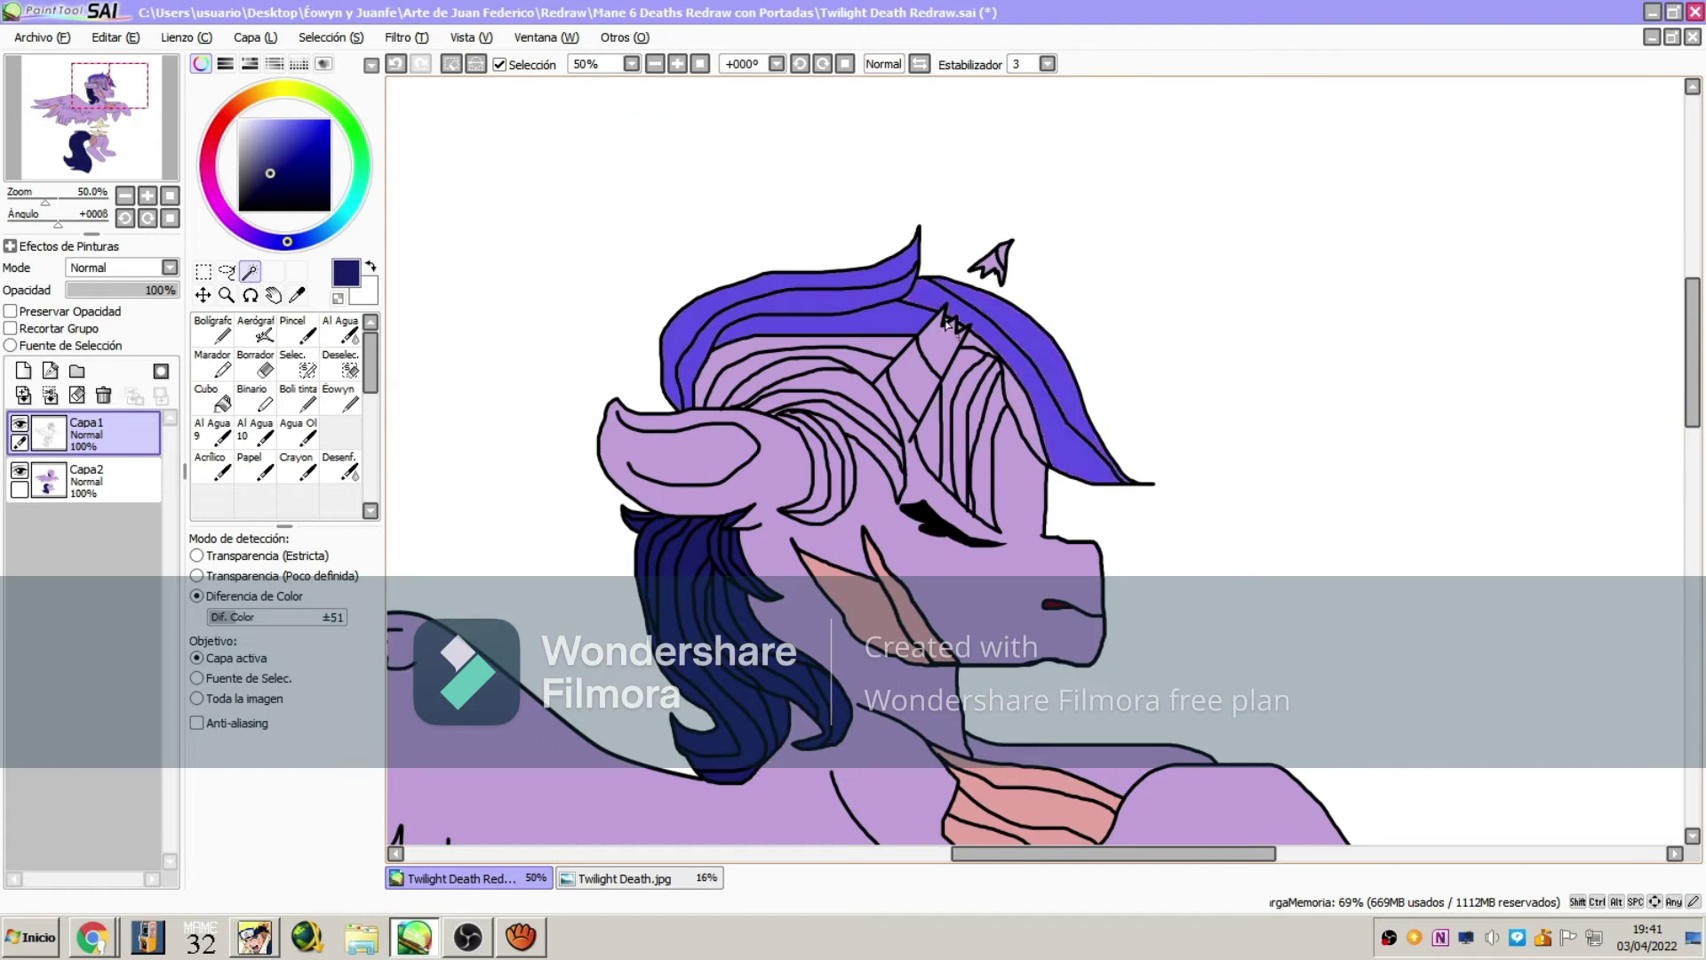
Add the forelock and inner mane strands to the selection, undoing the accidental picks of the line art
left_click(967, 386)
left_click(981, 391)
left_click(993, 410)
left_click(1012, 404)
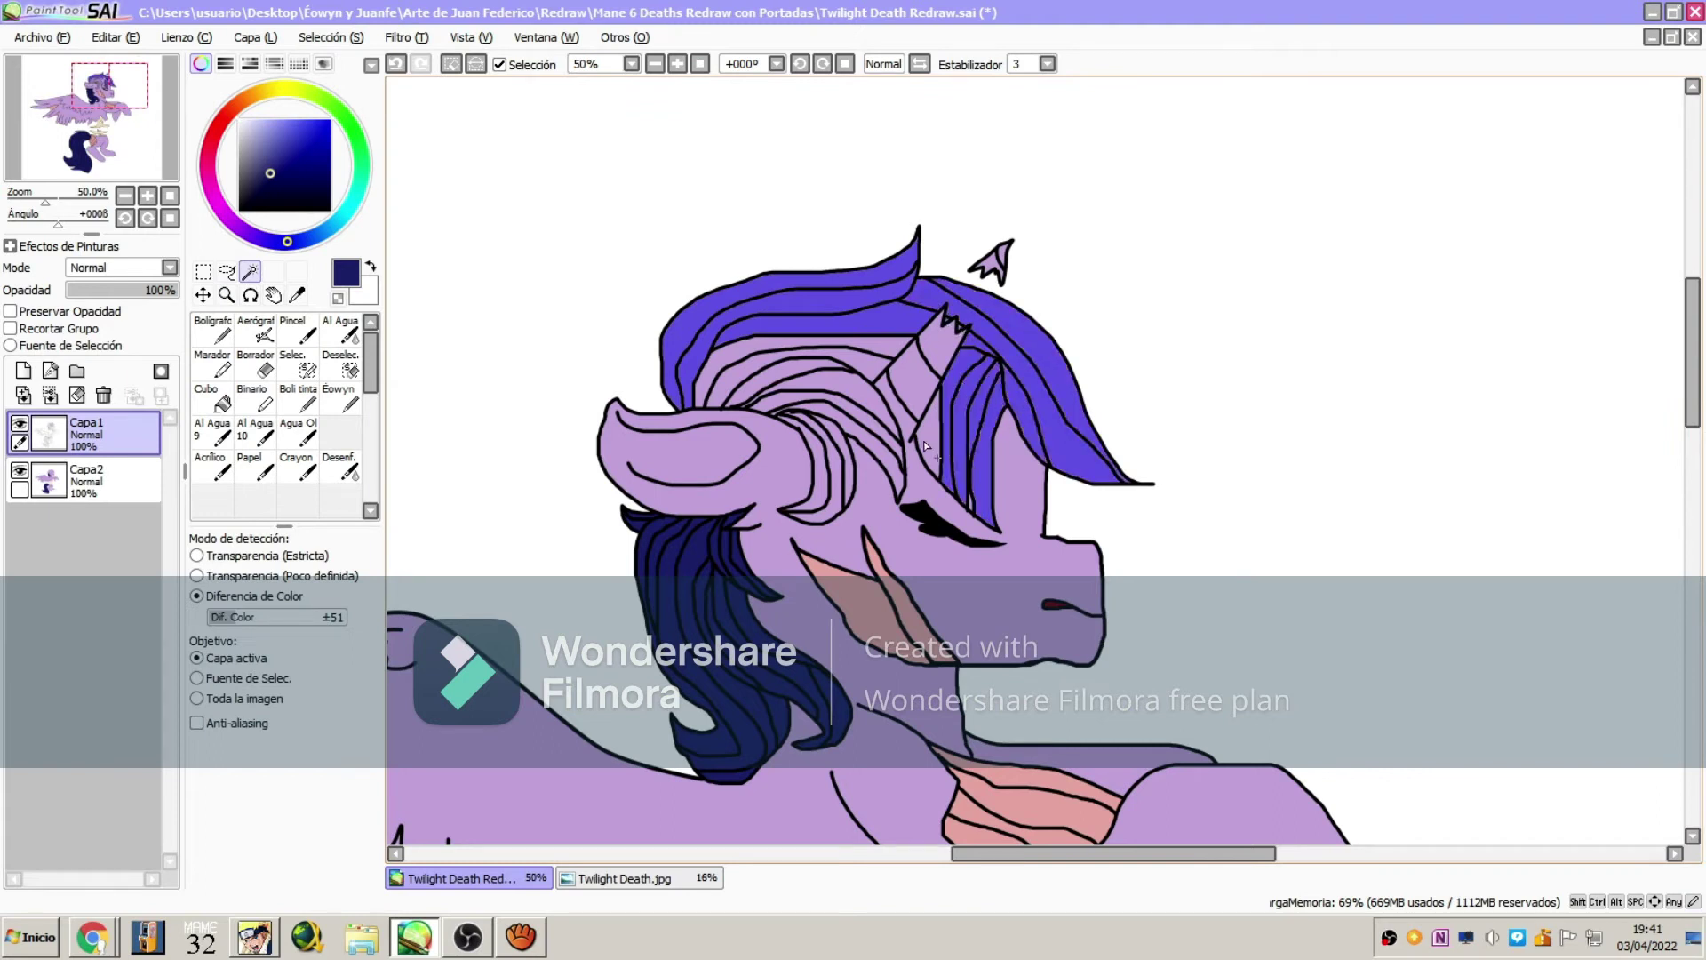
left_click(878, 350)
left_click(831, 354)
left_click(784, 366)
left_click(819, 382)
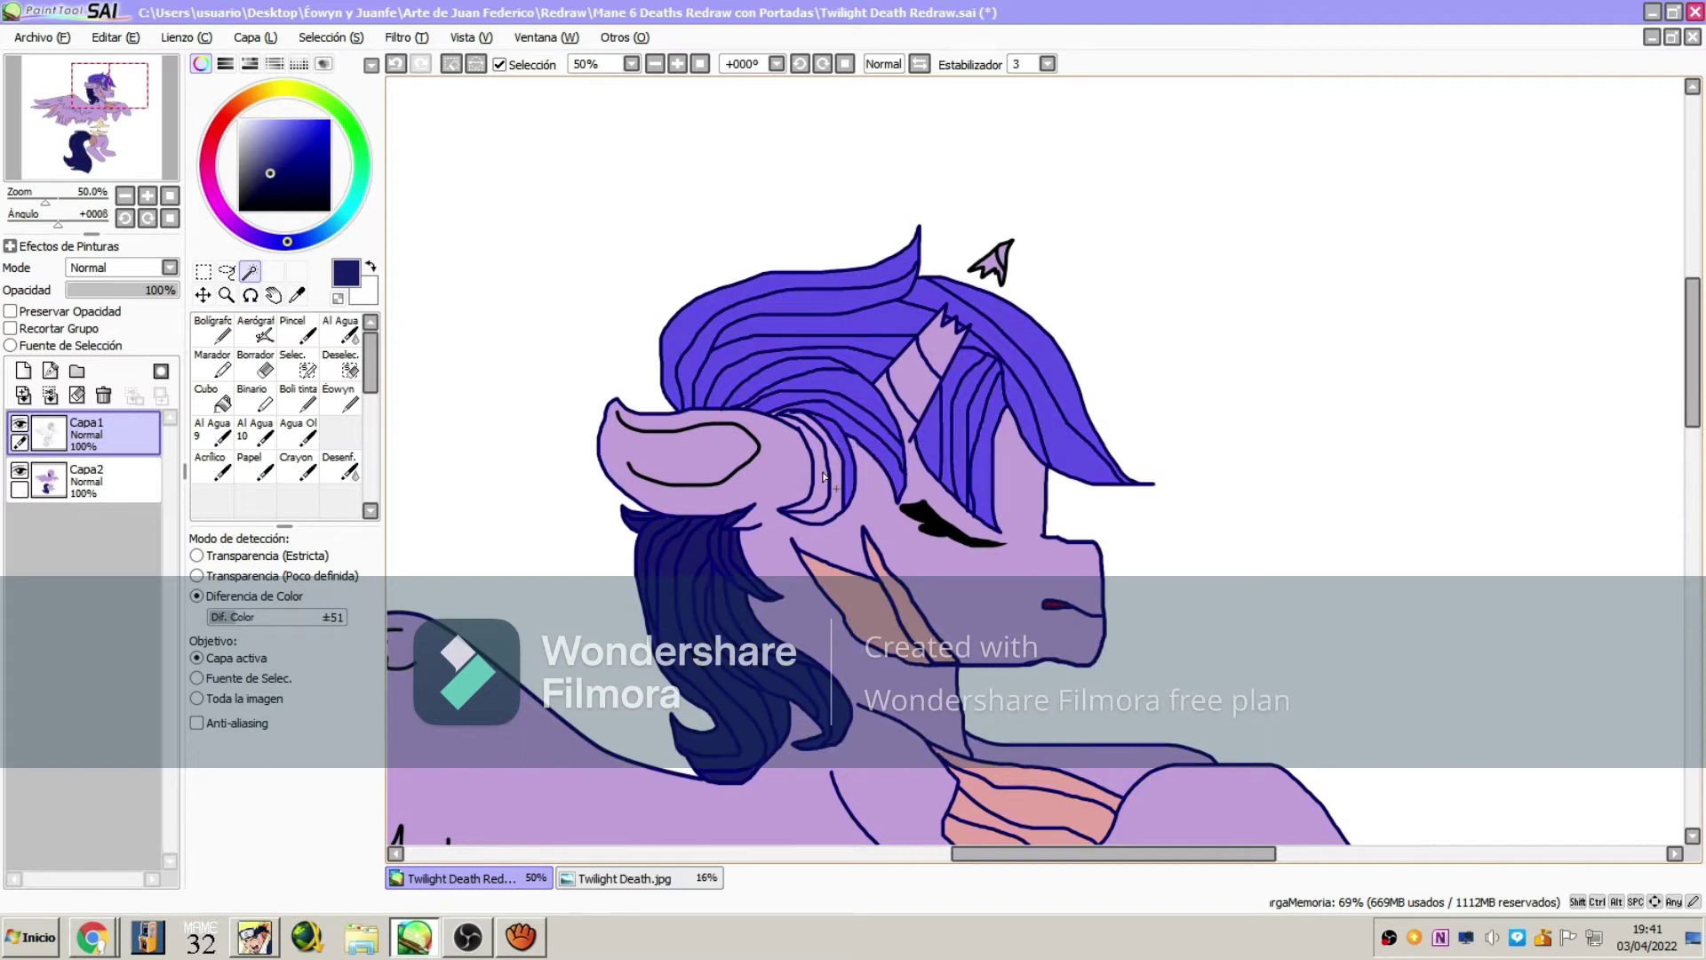
left_click(115, 39)
left_click(124, 60)
left_click(116, 38)
left_click(116, 58)
Add the navy lower mane and tail on Capa2 to the selection
left_click(93, 481)
left_click(747, 667)
mouse_move(135, 129)
left_mouse_down()
mouse_move(112, 169)
mouse_move(145, 142)
left_mouse_up()
left_click(897, 702)
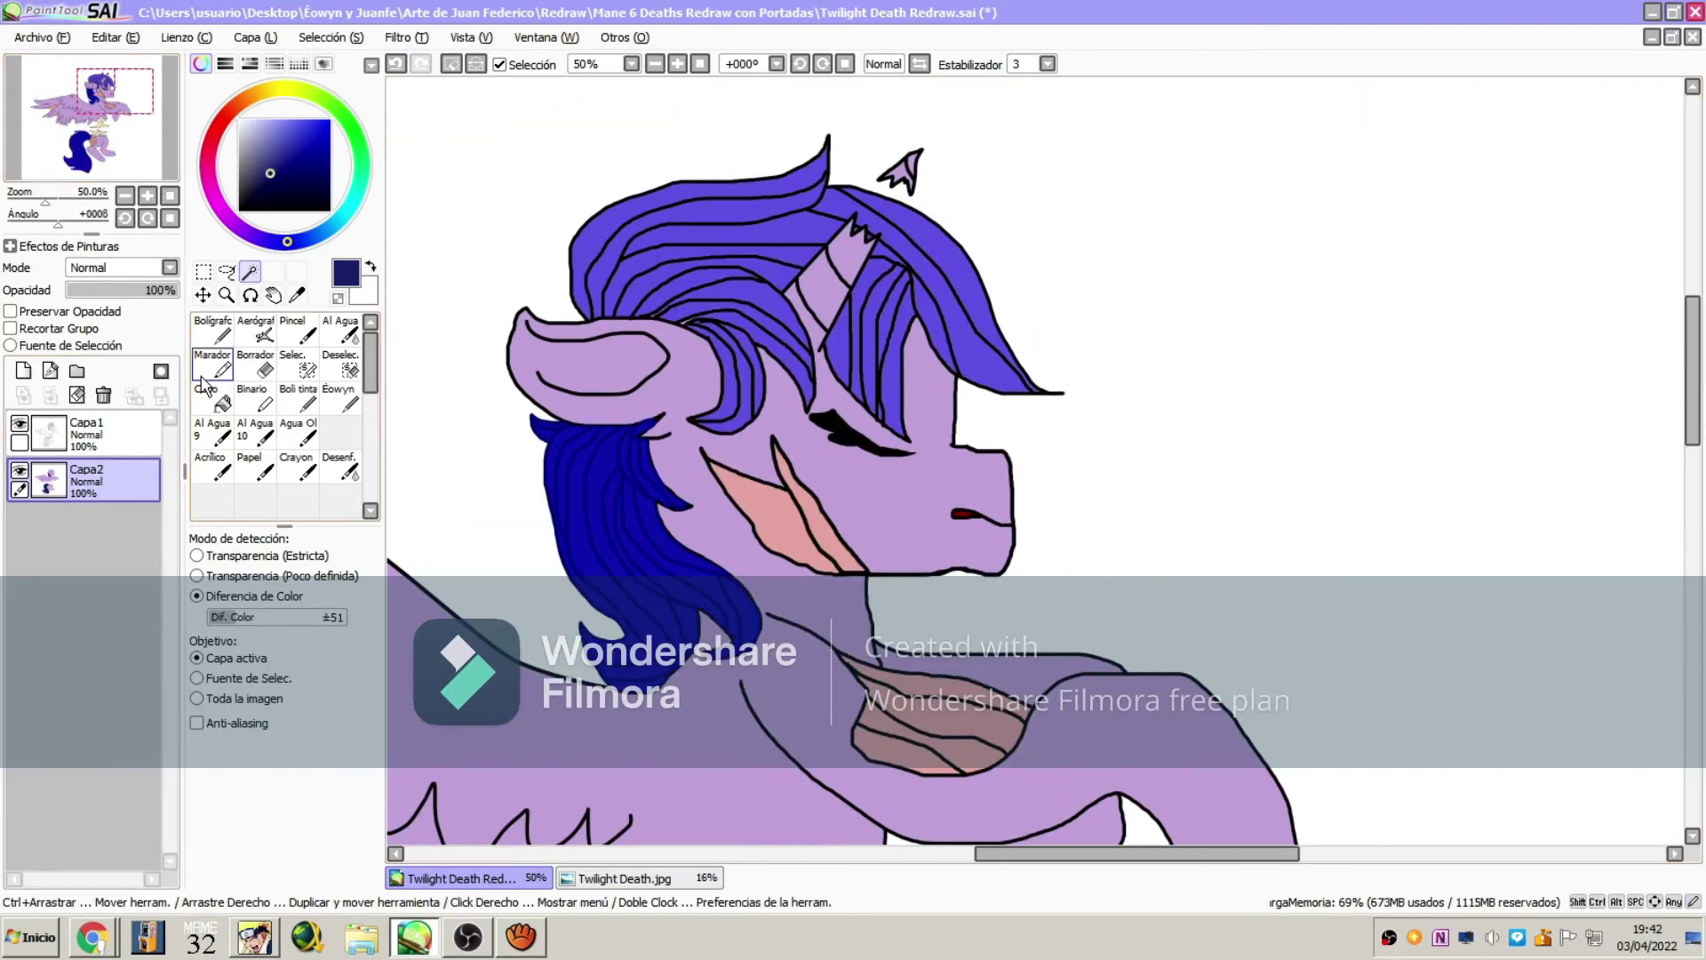
Check the narrow gaps between strands at the mane's roots on Capa1 with the Magic Wand
left_click(113, 422)
left_click(227, 295)
left_click(643, 314)
left_click(643, 315)
left_click(643, 315)
left_click(635, 298)
left_click(635, 298)
left_click(636, 297)
left_click(635, 298)
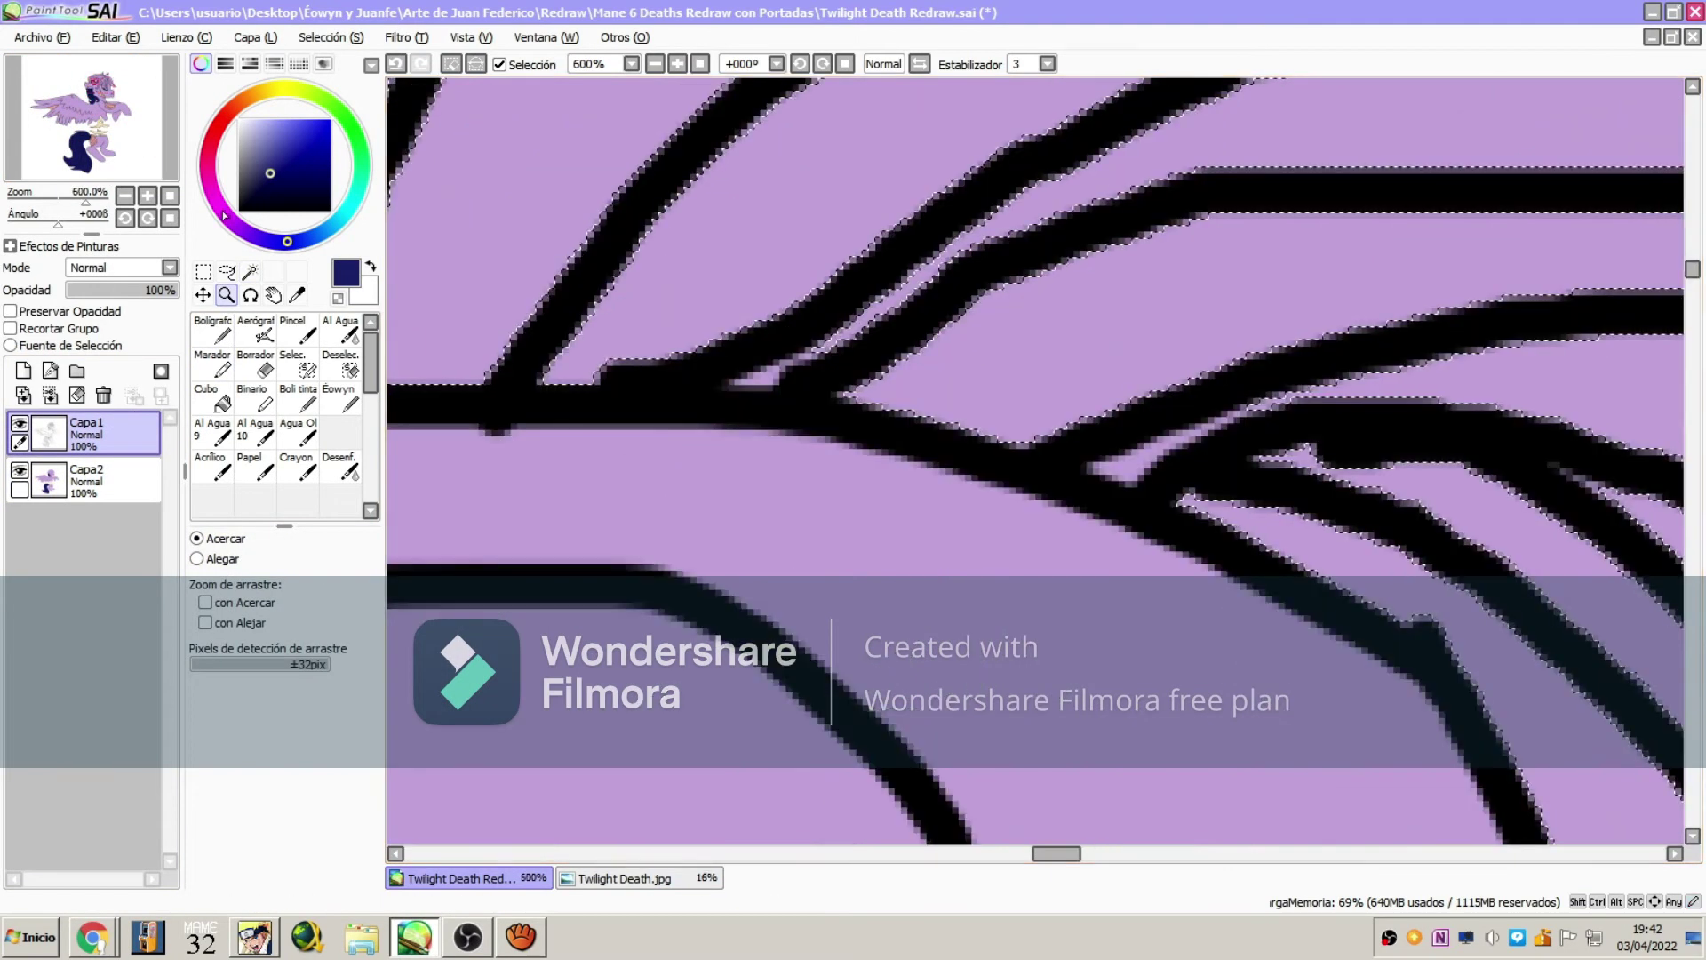
left_click(251, 272)
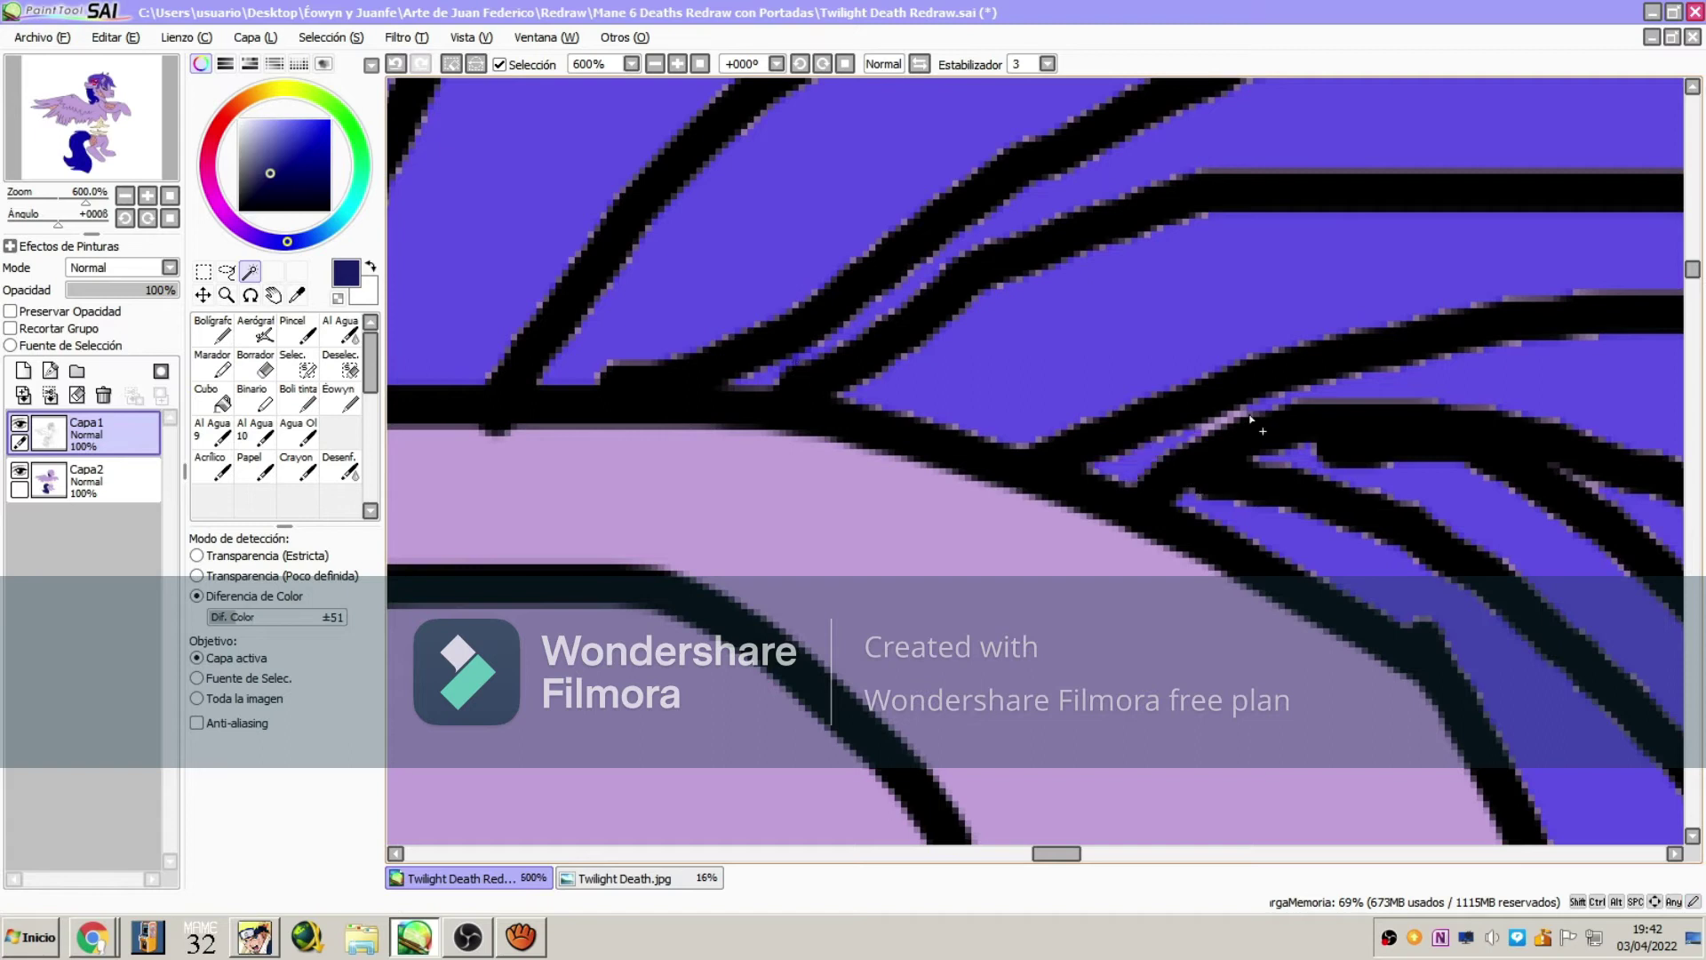
Brush the upper mane's inner strand lines into the selection with the size 40 Selec. tool, undoing the stray stroke
left_click(228, 295)
left_click(222, 557)
left_click(664, 460)
left_click(665, 461)
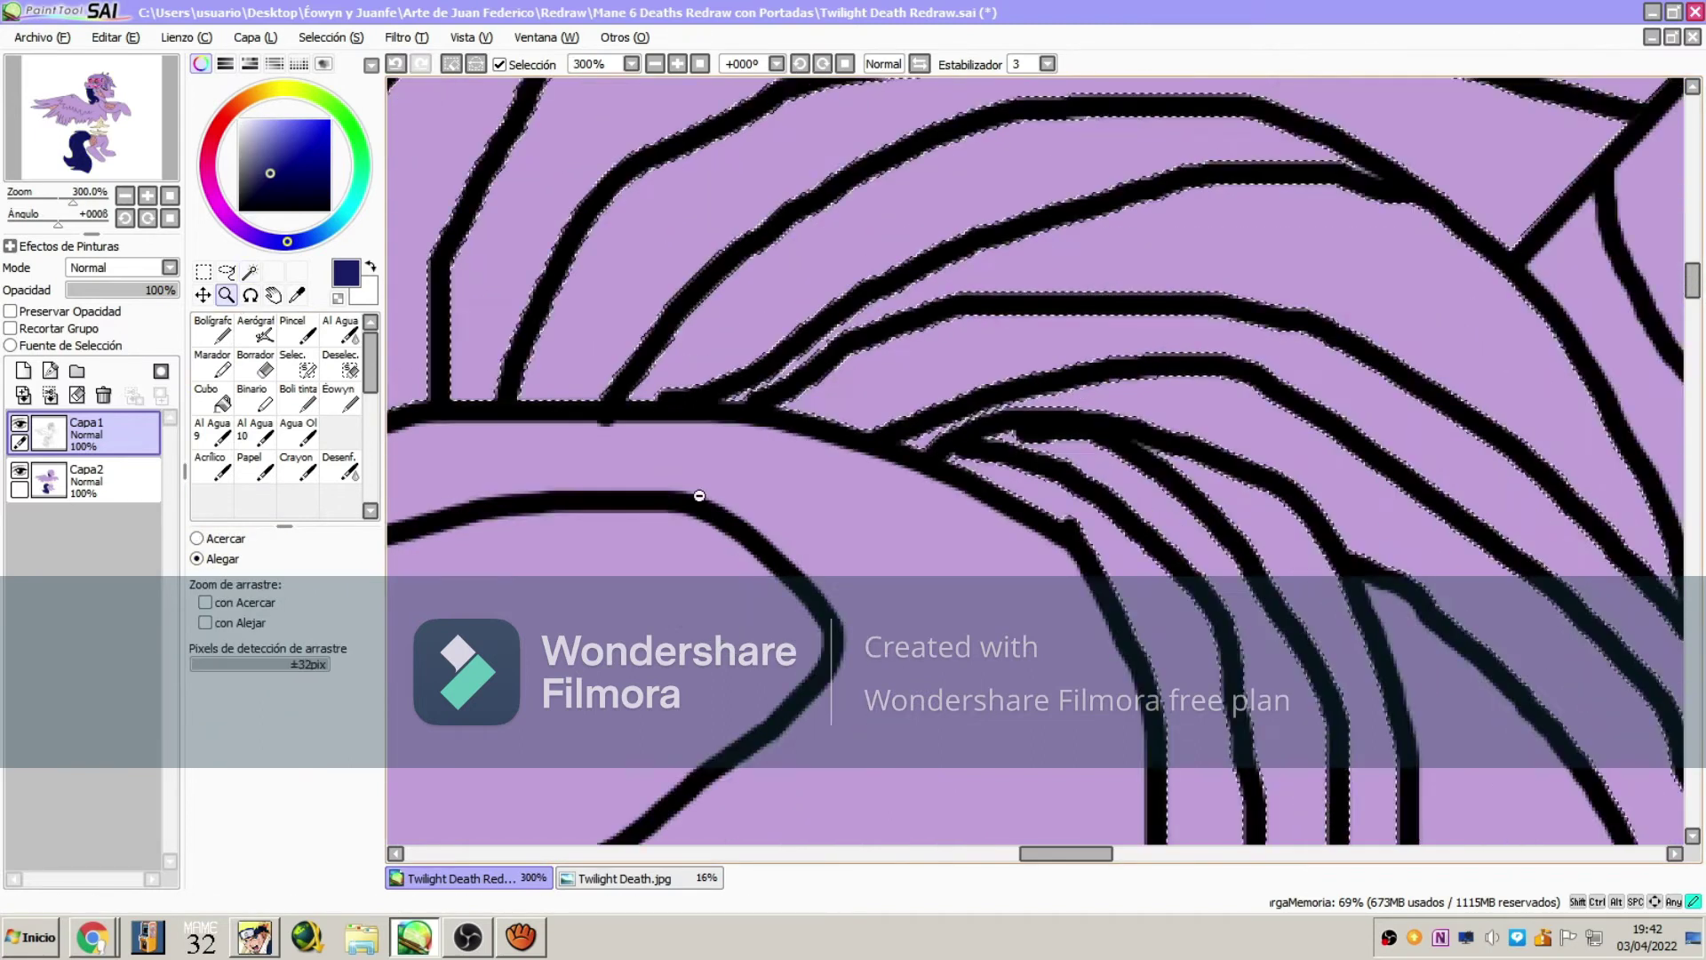
left_click(664, 460)
left_click(664, 460)
double_click(664, 460)
left_click(298, 364)
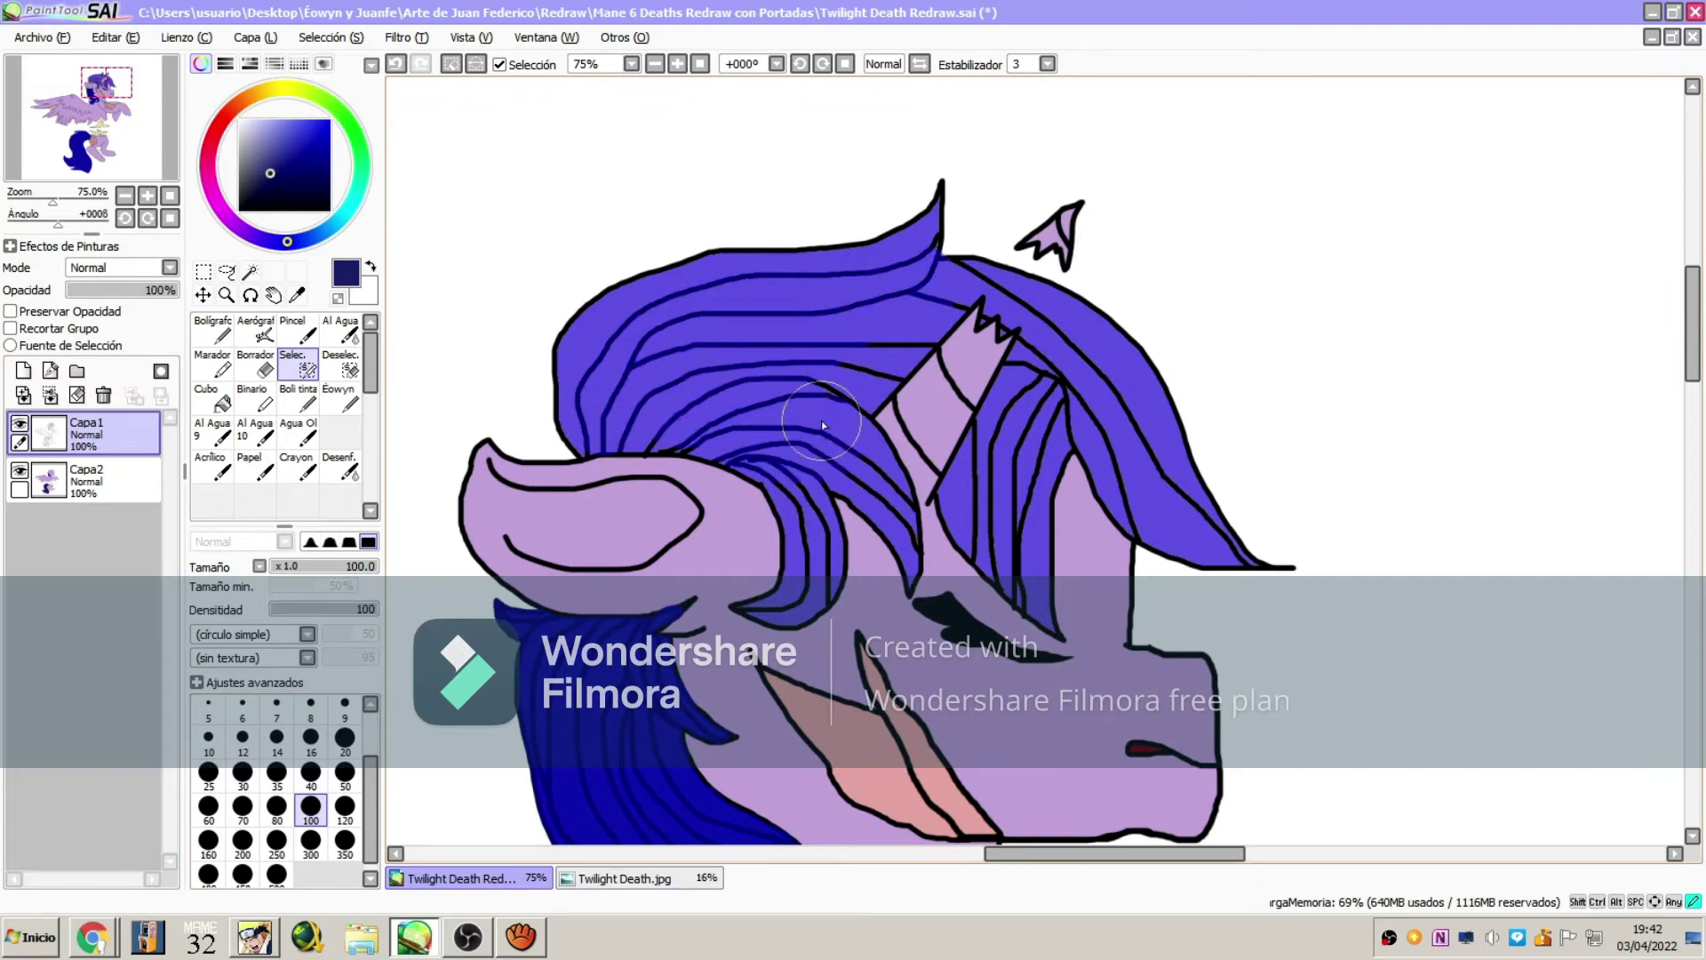
left_click(310, 776)
left_click(132, 42)
left_click(135, 58)
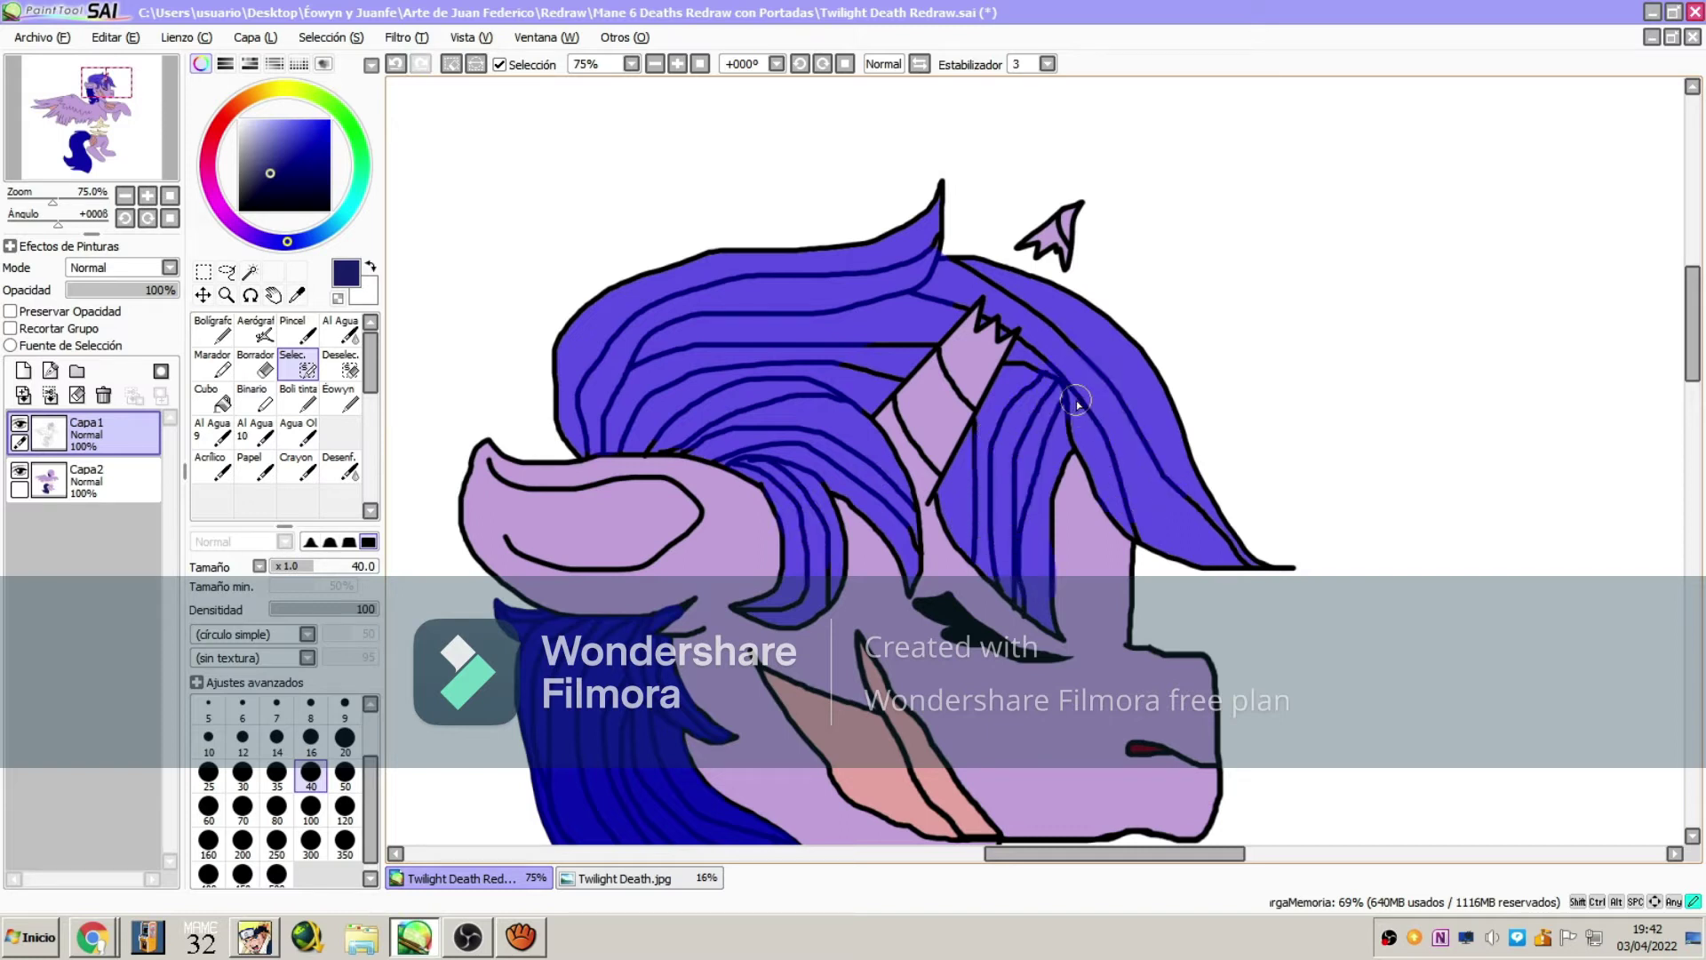
Paint the selected upper mane navy on Capa2 with the size 500 pen
left_click(97, 482)
left_click(227, 272)
left_click(226, 295)
left_click(224, 560)
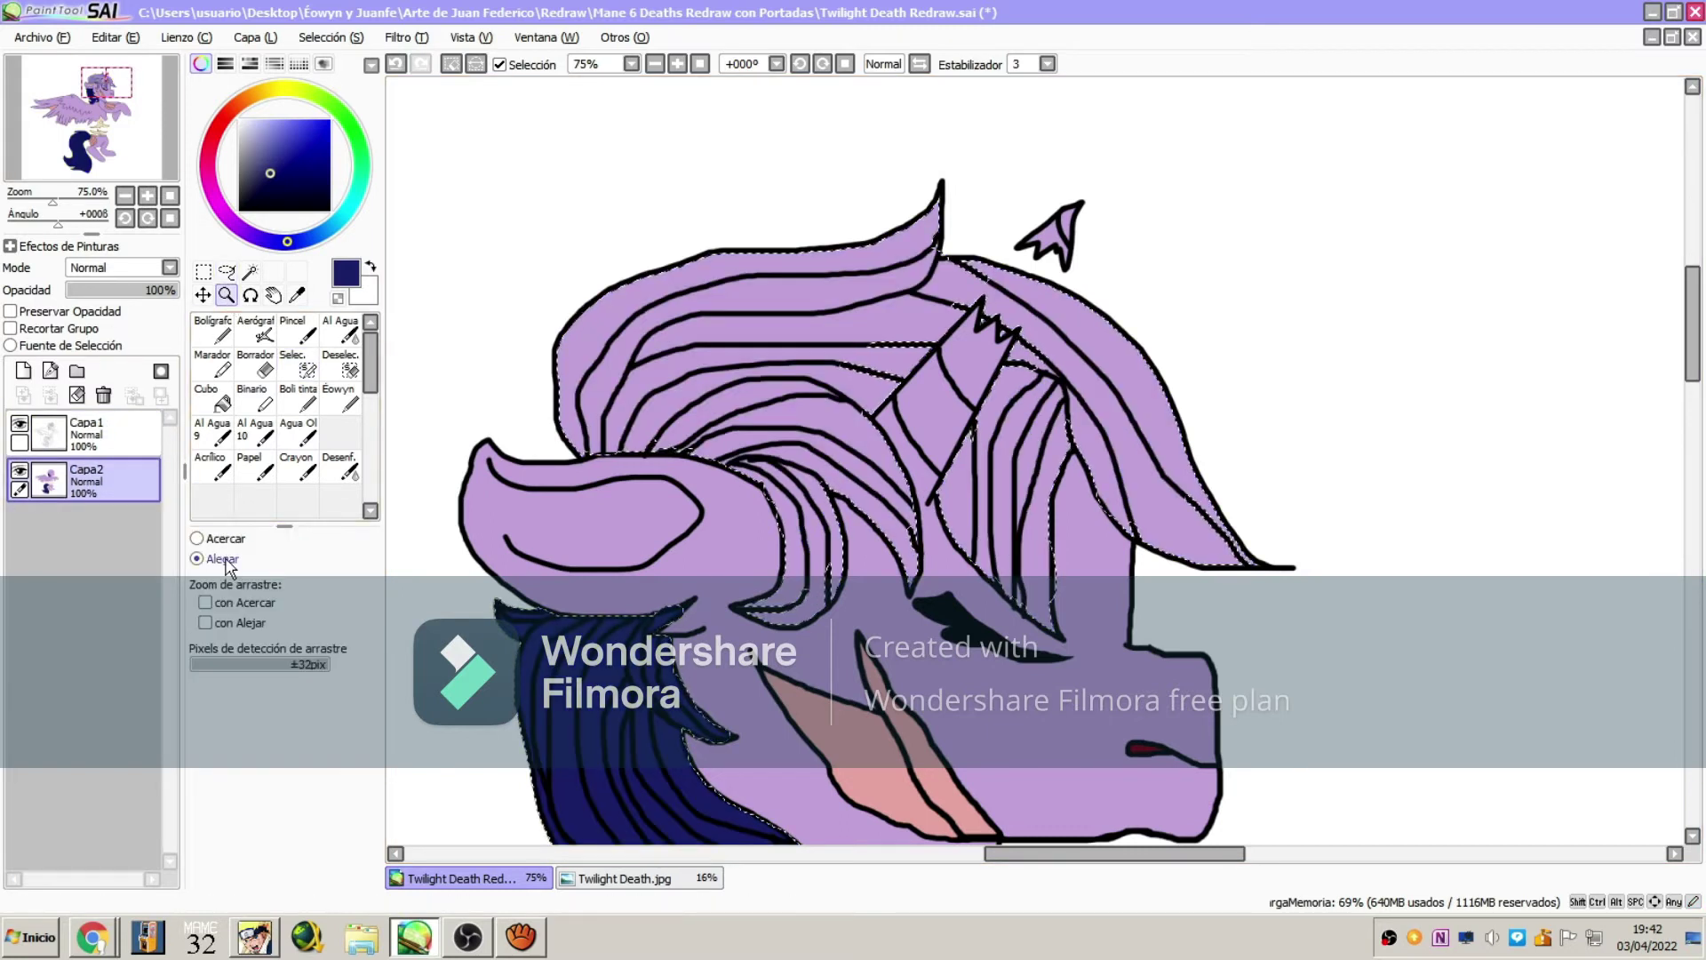
double_click(879, 290)
double_click(879, 289)
left_click(219, 333)
left_click(276, 871)
left_click_drag(842, 329, 884, 274)
Paint violet streaks through the tail with the size 100 pen and through the mane with the size 70 pen on Capa2
left_click(310, 803)
left_click(255, 236)
left_click_drag(324, 160, 321, 143)
left_click(310, 767)
left_click(311, 801)
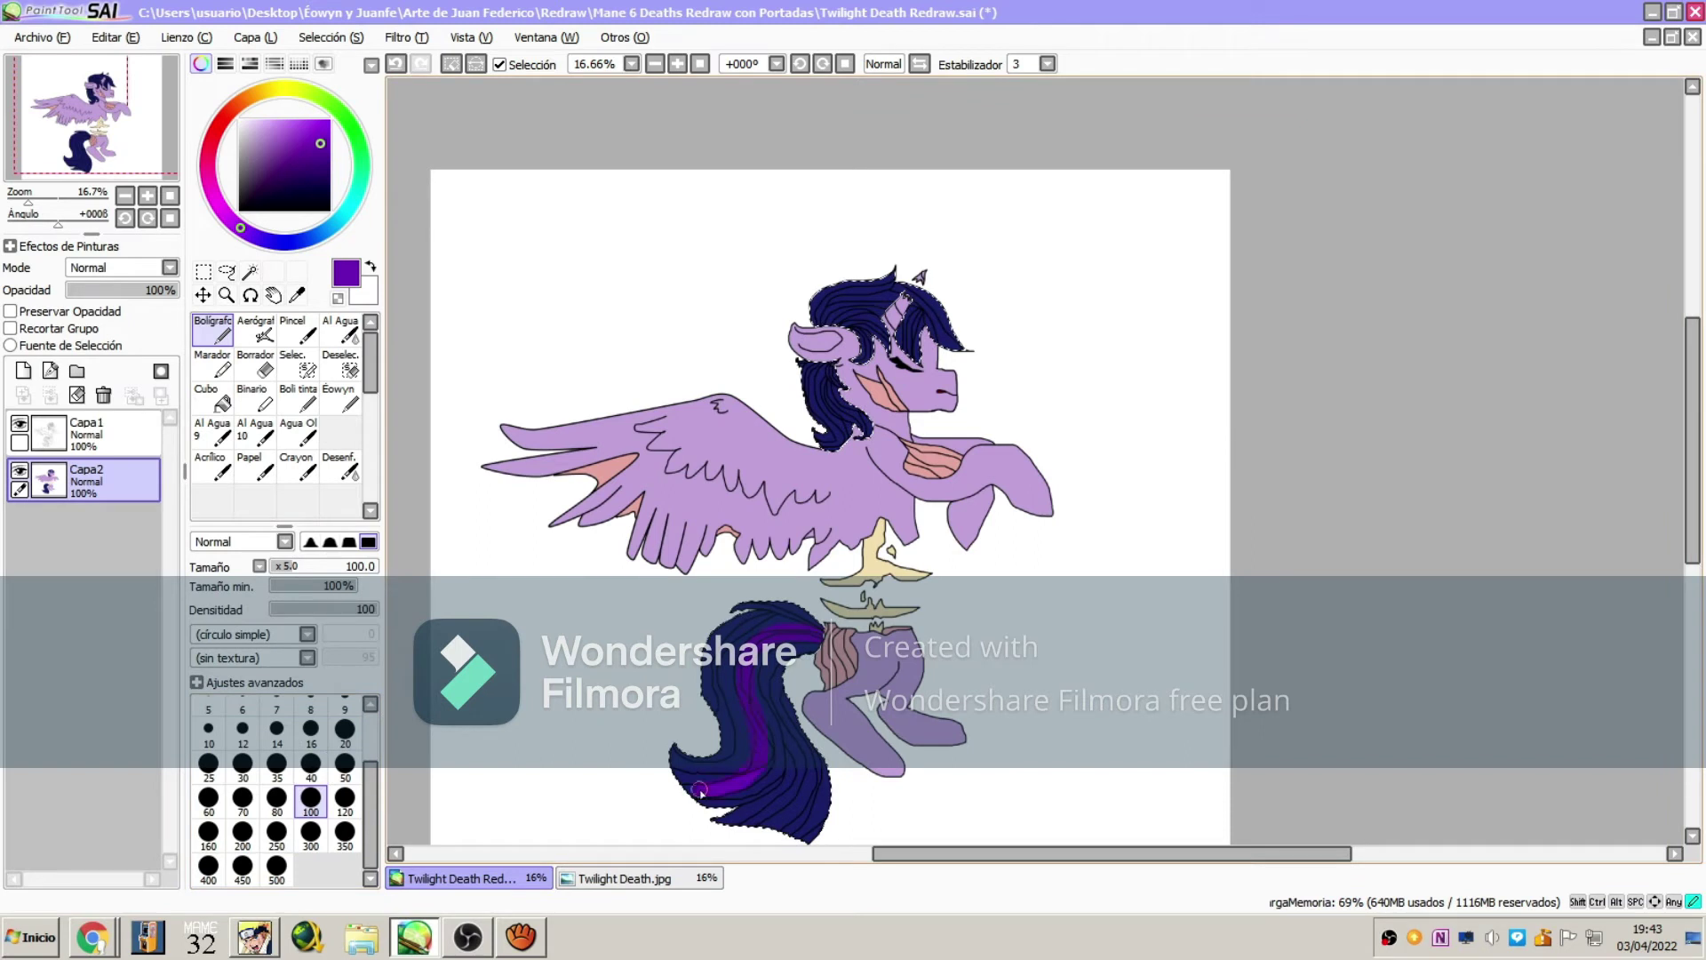
left_click(242, 797)
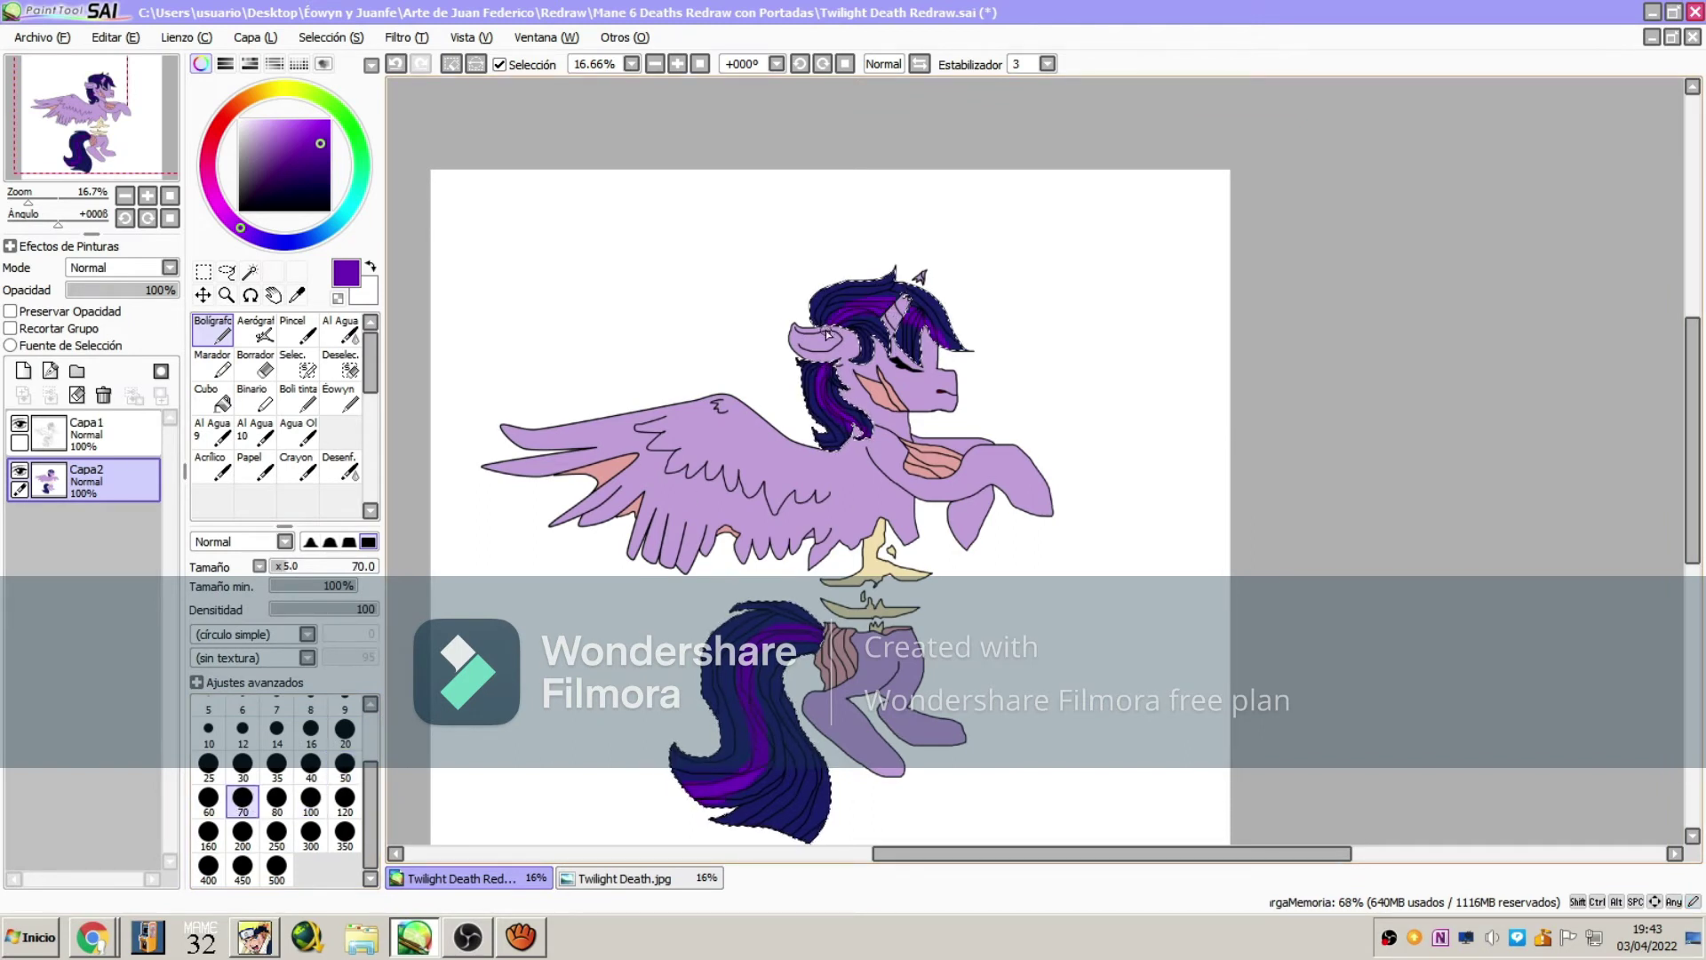
Paint magenta streaks beside the violet ones in the upper and lower mane with the size 70 pen
left_click(211, 190)
left_click(318, 132)
left_click_drag(842, 325, 862, 319)
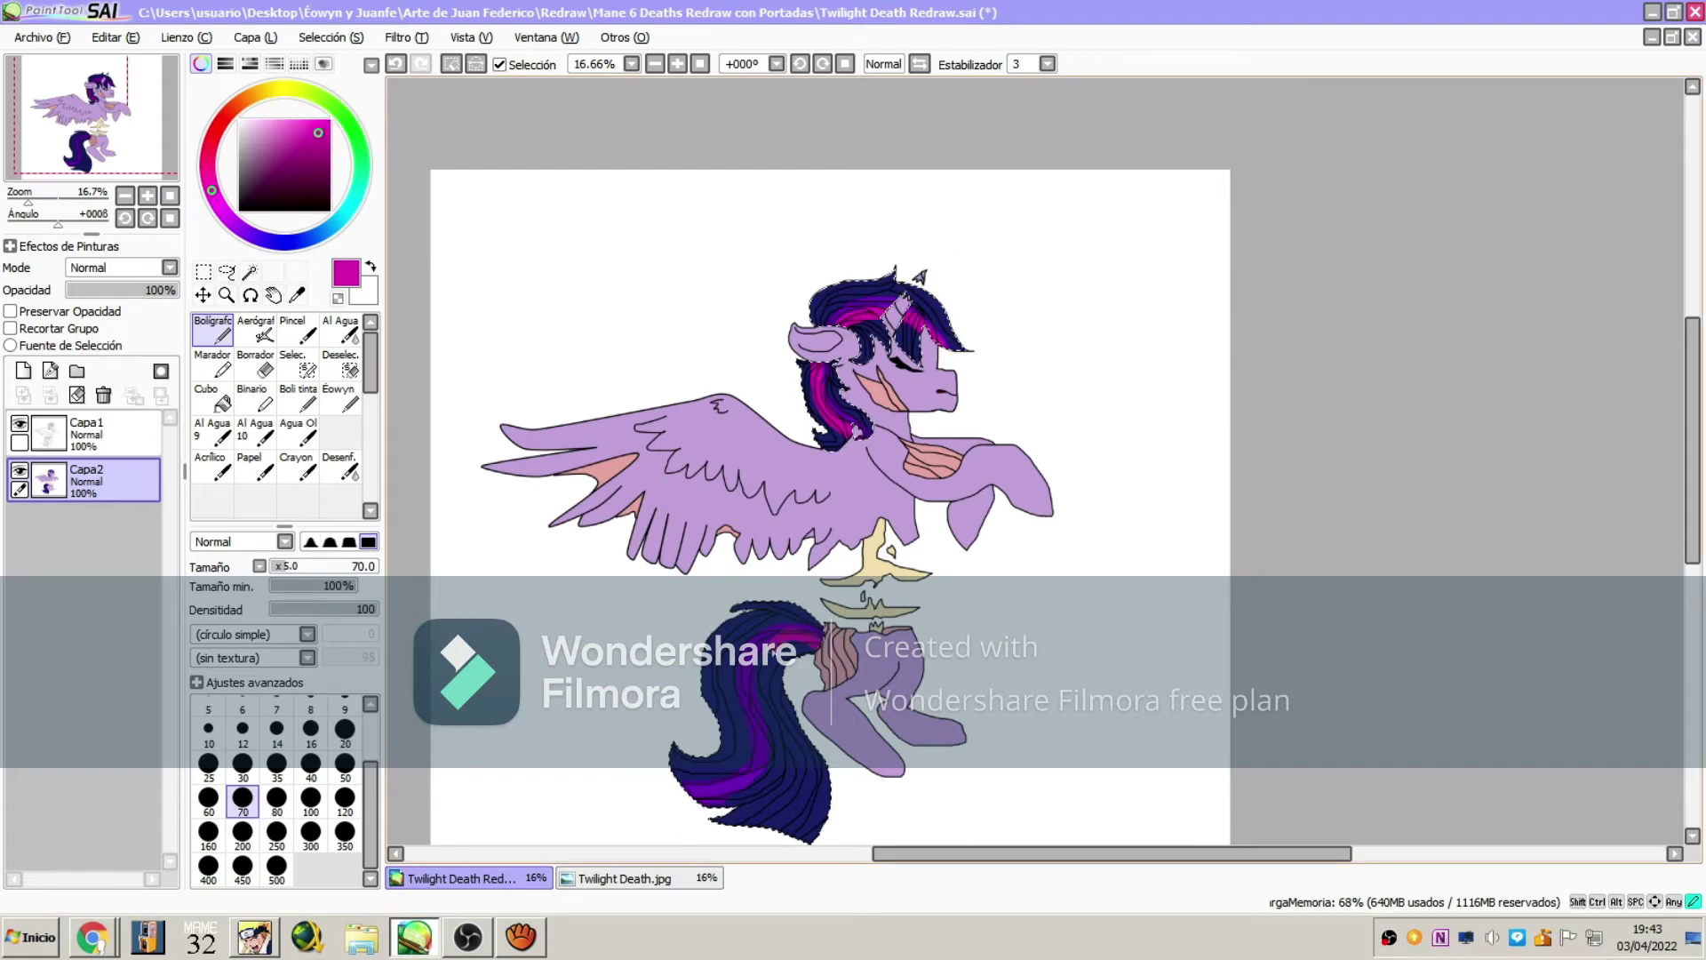
Paint a magenta streak along the tail with the size 100 pen, undoing the stray strokes
left_click(311, 797)
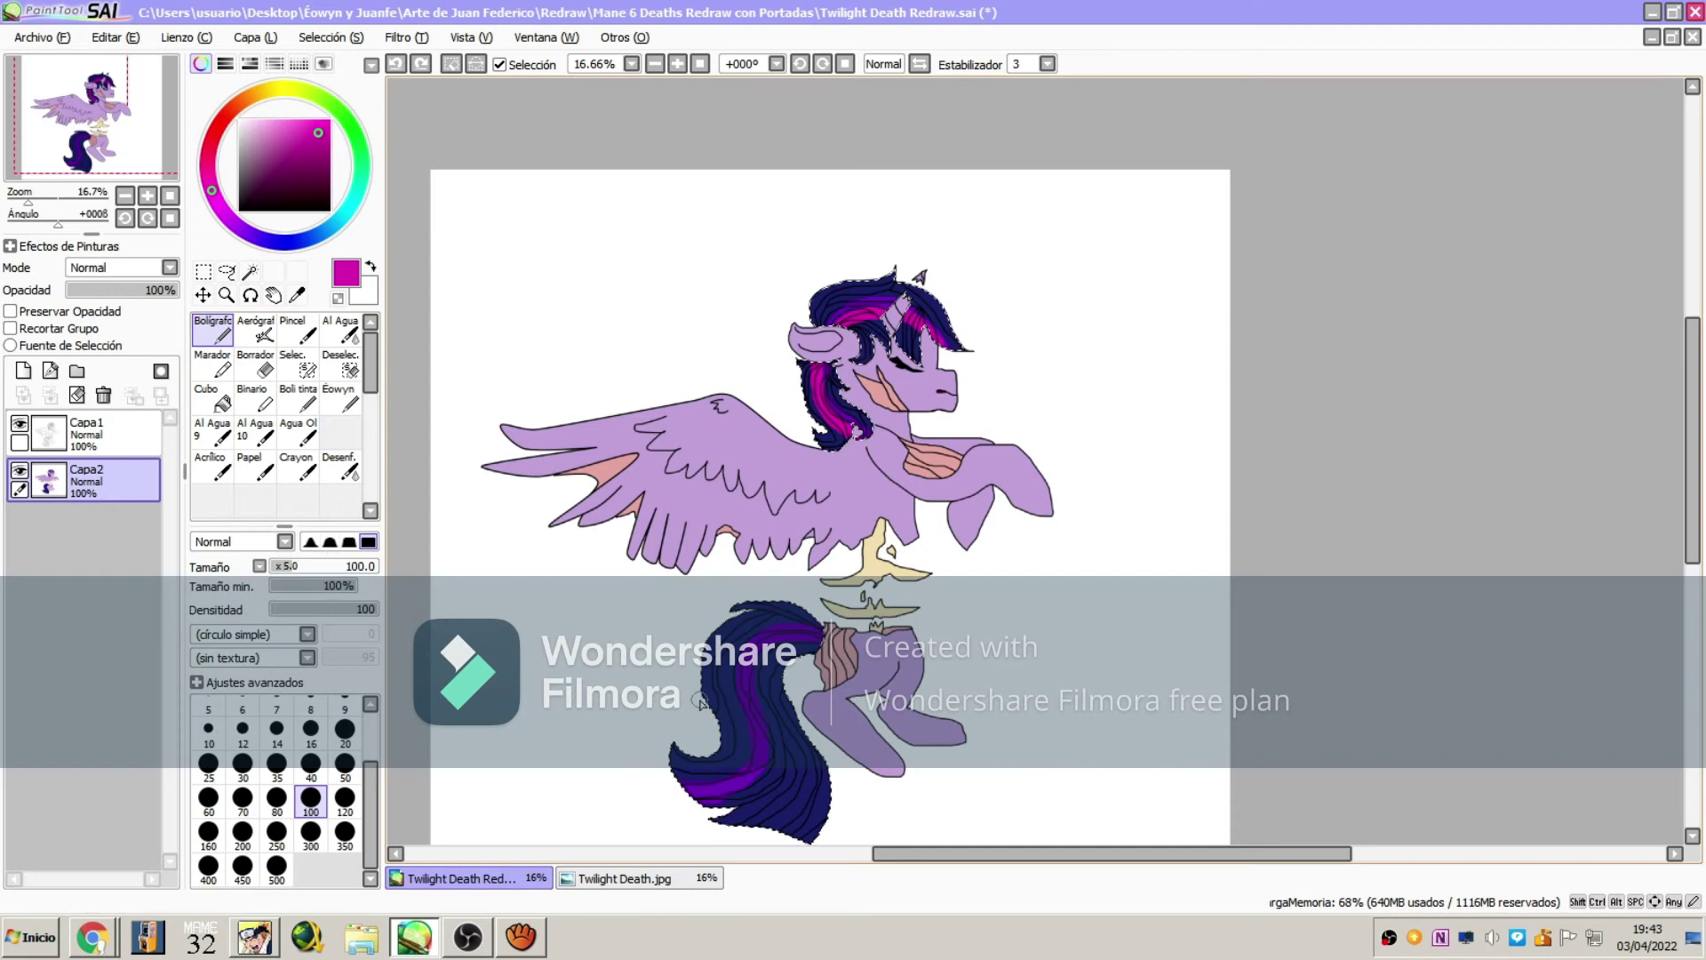
mouse_move(768, 751)
left_mouse_down()
mouse_move(764, 791)
mouse_move(706, 807)
left_mouse_up()
key("ctrl+z")
left_click_drag(766, 641, 815, 629)
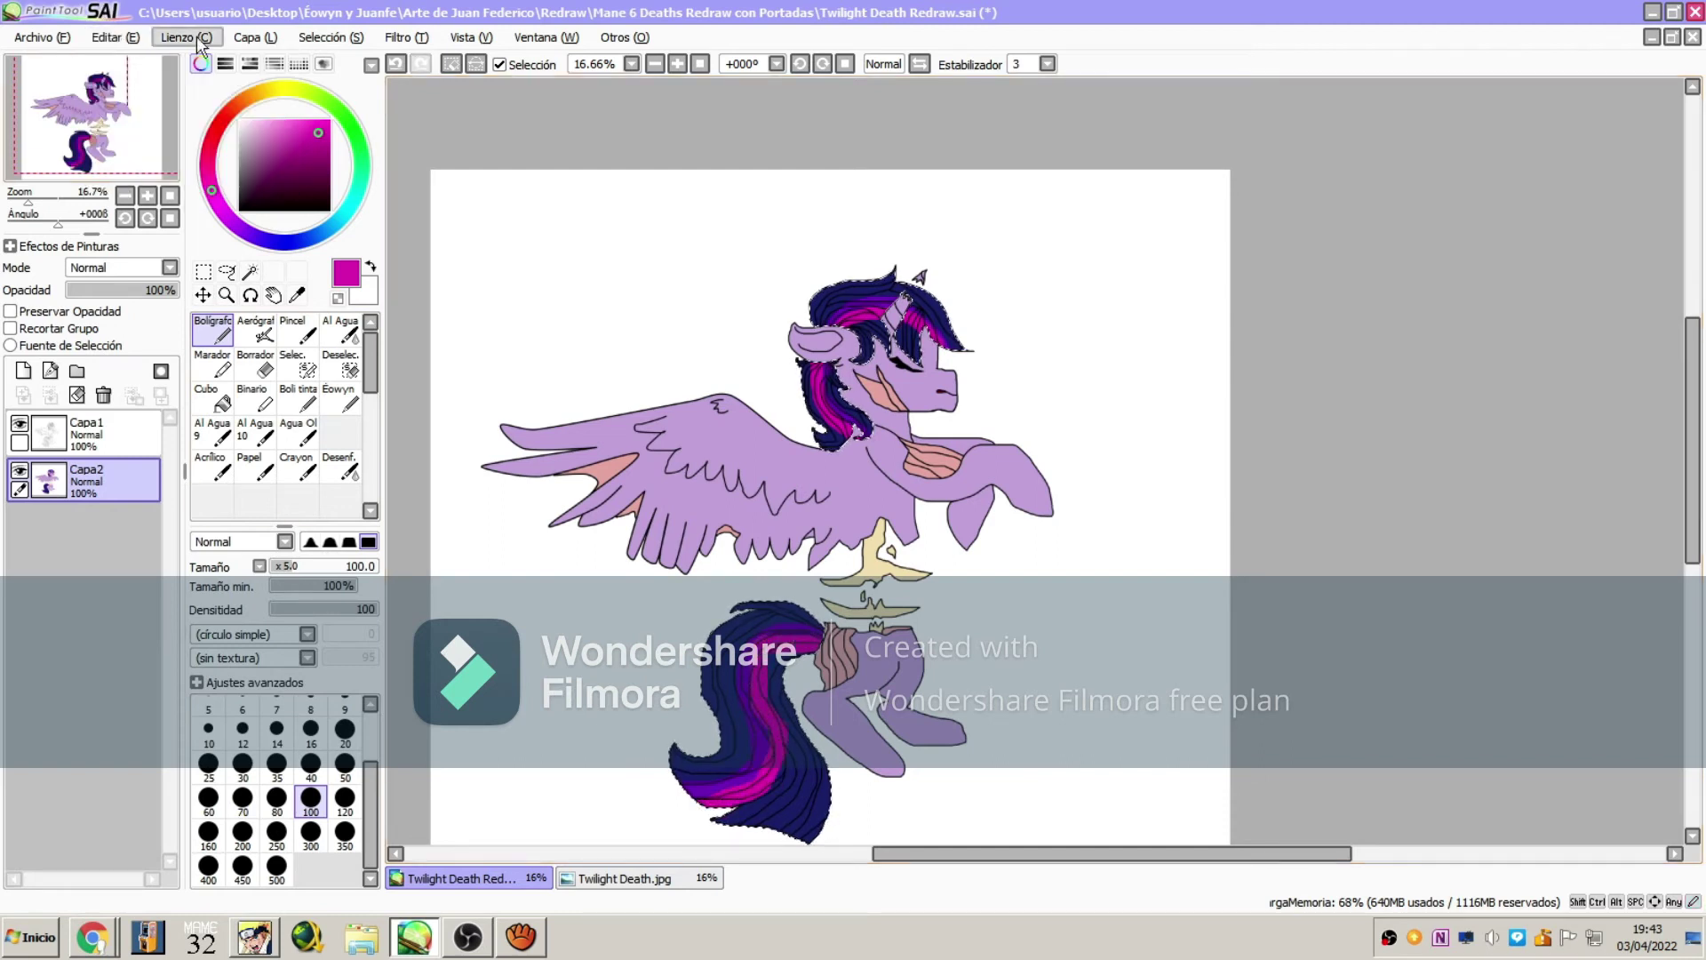
left_click(115, 37)
left_click(138, 59)
Go over the magenta streak at close range from the tail's tip to its root
left_click(226, 295)
left_click(221, 540)
left_click(729, 814)
left_click(730, 814)
left_click(729, 814)
left_click(212, 330)
mouse_move(658, 788)
left_mouse_down()
mouse_move(831, 684)
mouse_move(830, 452)
mouse_move(903, 297)
mouse_move(1011, 269)
left_mouse_up()
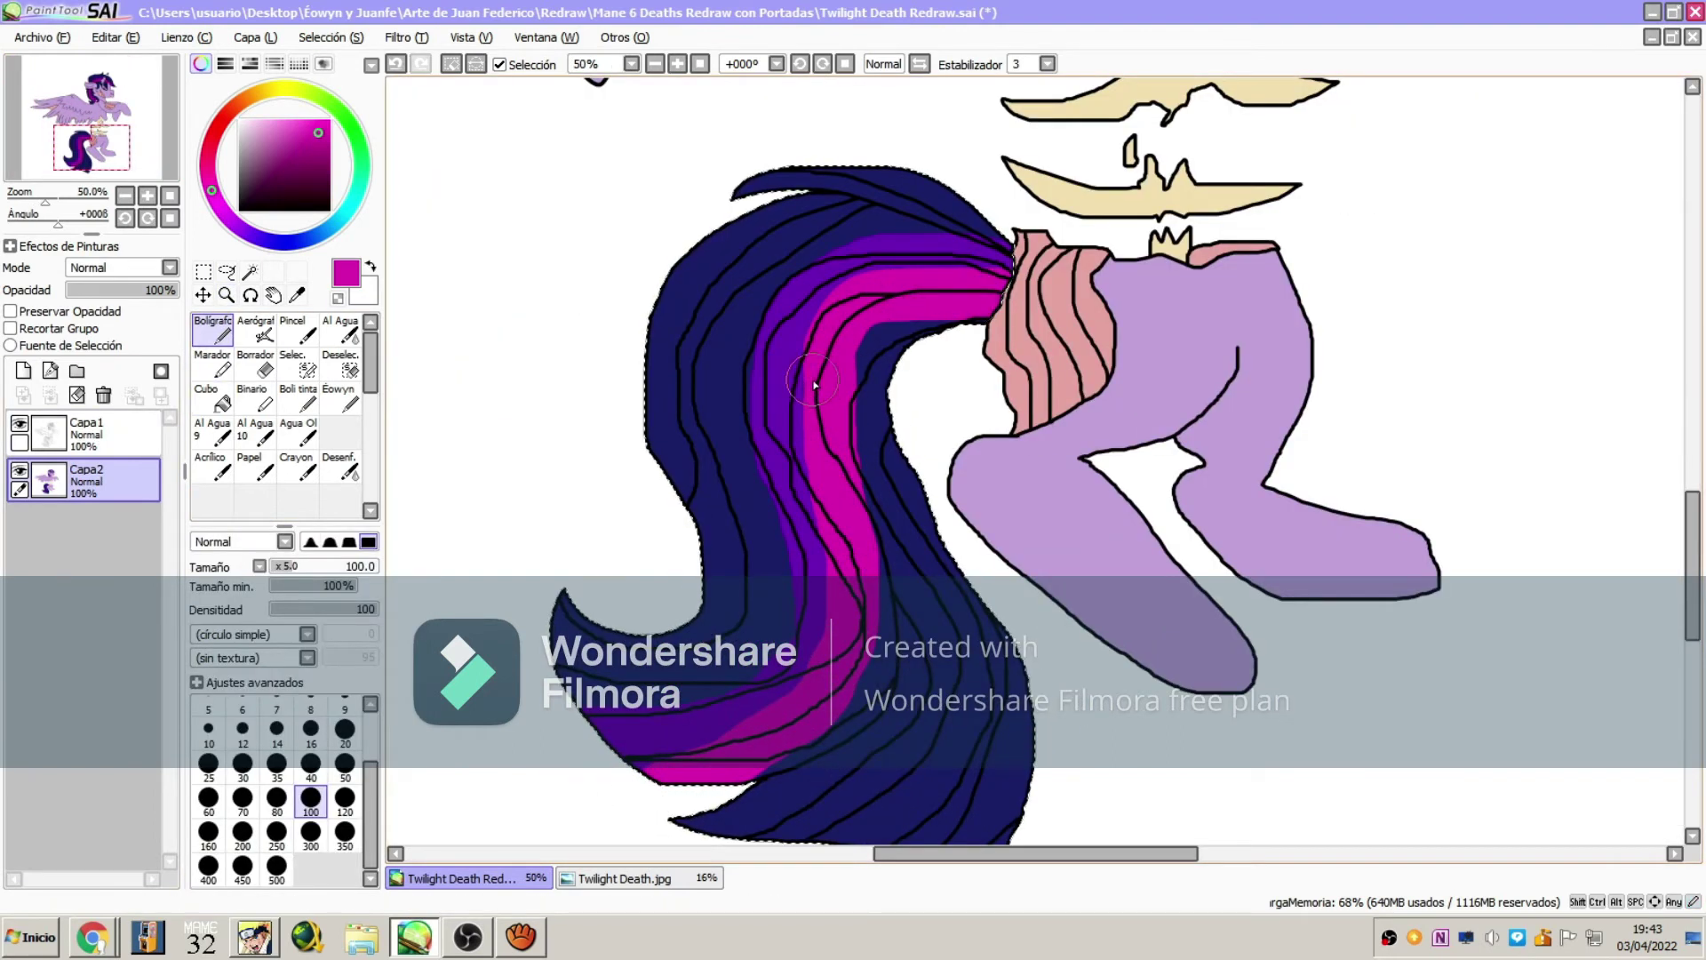
Add a new layer above Capa2 and choose a very dark navy as the shading colour
left_click(23, 371)
left_click(321, 181)
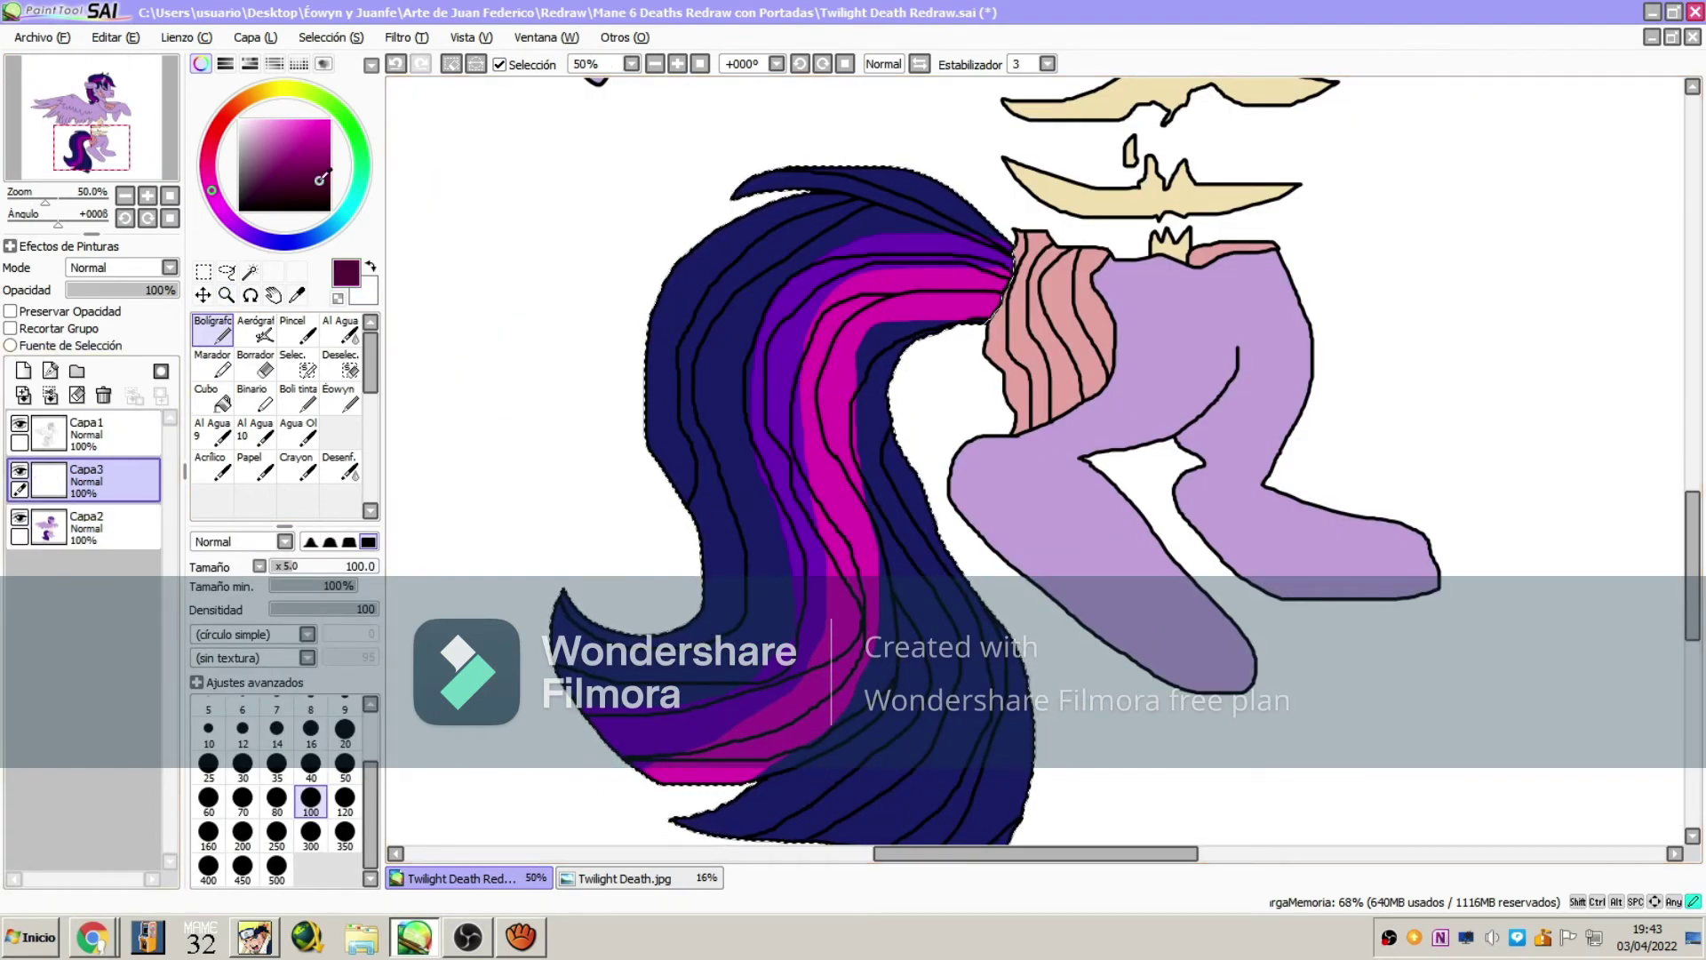
left_click(283, 240)
left_click(323, 192)
Paint very dark navy shading patches across the upper mane on Capa3 with the size 100 pen
left_click(227, 295)
left_click(210, 559)
left_click(751, 653)
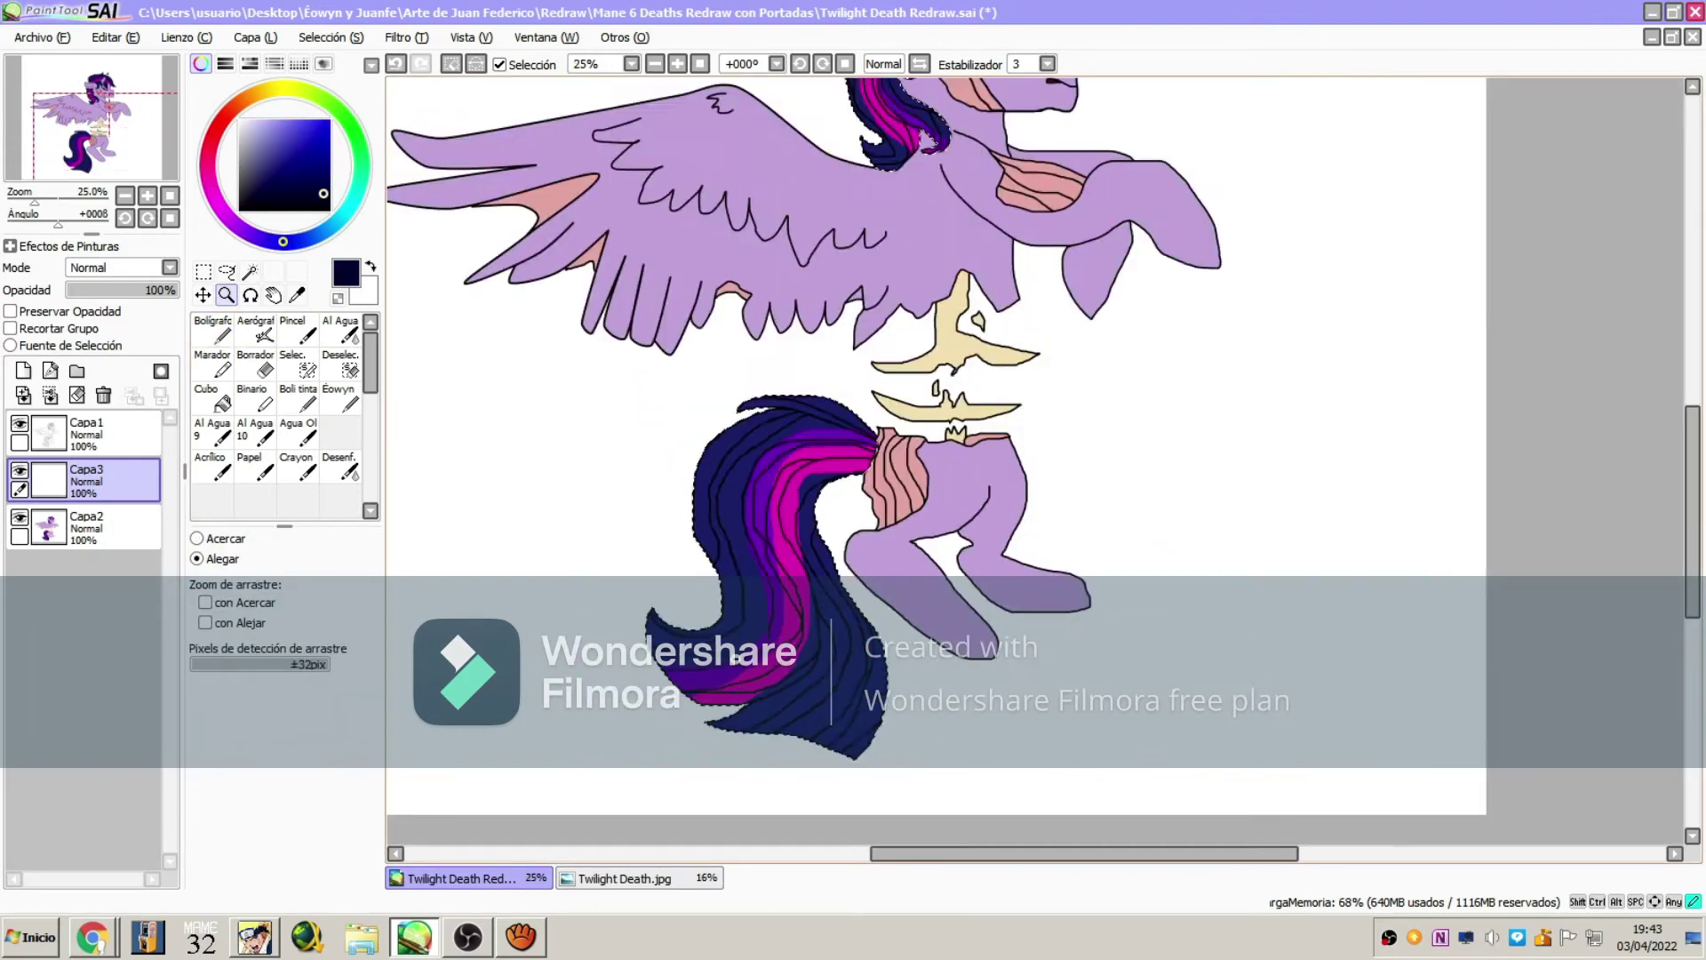
left_click(751, 657)
left_click(210, 539)
left_click(860, 271)
left_click(860, 271)
left_click(859, 271)
left_click(213, 332)
mouse_move(718, 428)
left_mouse_down()
mouse_move(708, 465)
mouse_move(802, 526)
left_mouse_up()
left_click_drag(955, 366, 1008, 396)
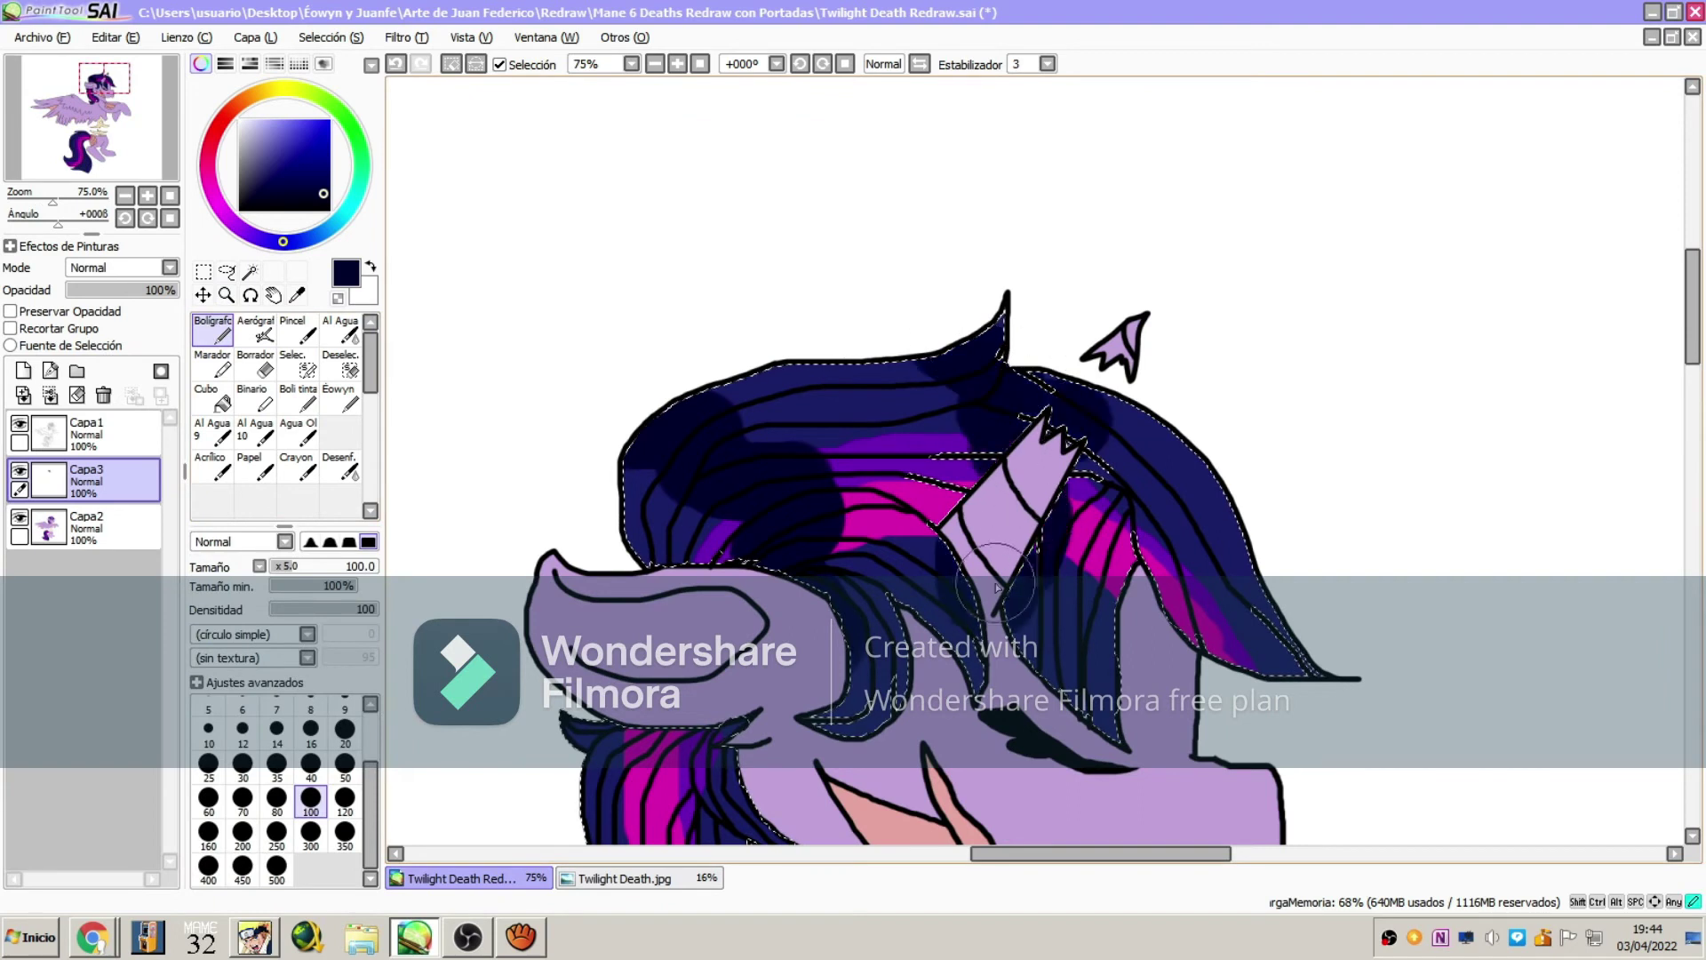
Blend the upper mane's dark shading into the hair with the size 80 Desenf. tool
left_click(342, 464)
mouse_move(594, 416)
left_mouse_down()
mouse_move(662, 473)
mouse_move(851, 537)
left_mouse_up()
mouse_move(610, 311)
left_mouse_down()
mouse_move(694, 454)
mouse_move(956, 425)
left_mouse_up()
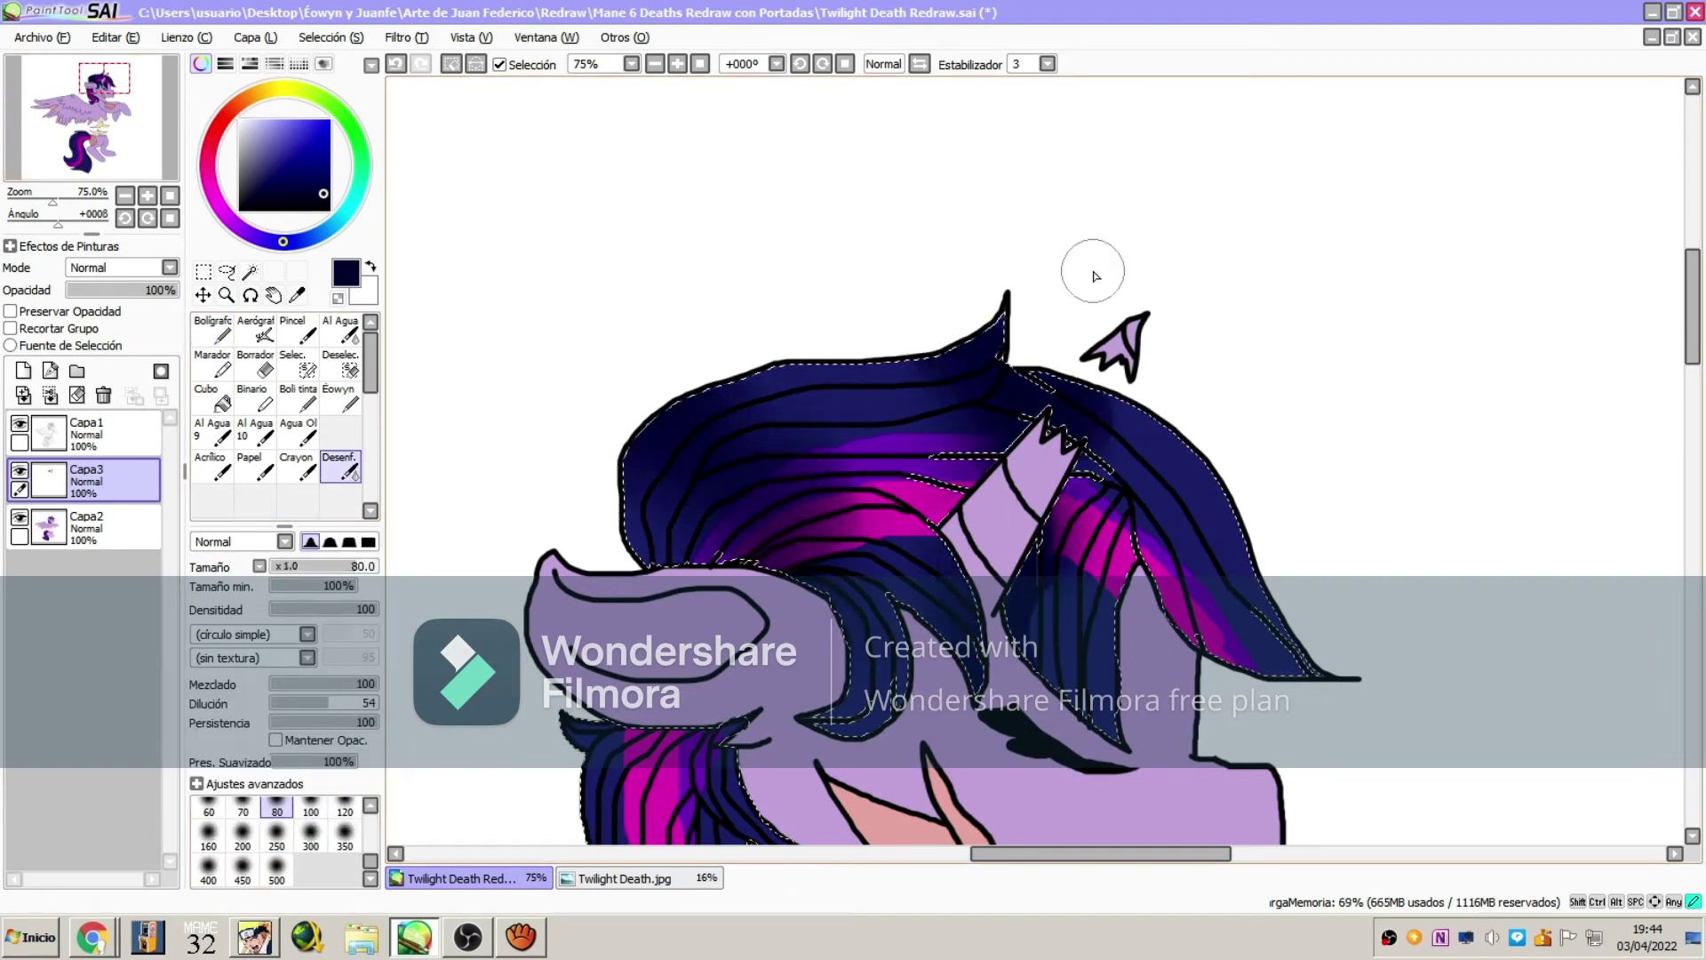
Paint two very dark navy shading bands across the lower mane on Capa3 with the size 100 pen
left_click_drag(105, 78, 104, 98)
left_click(213, 332)
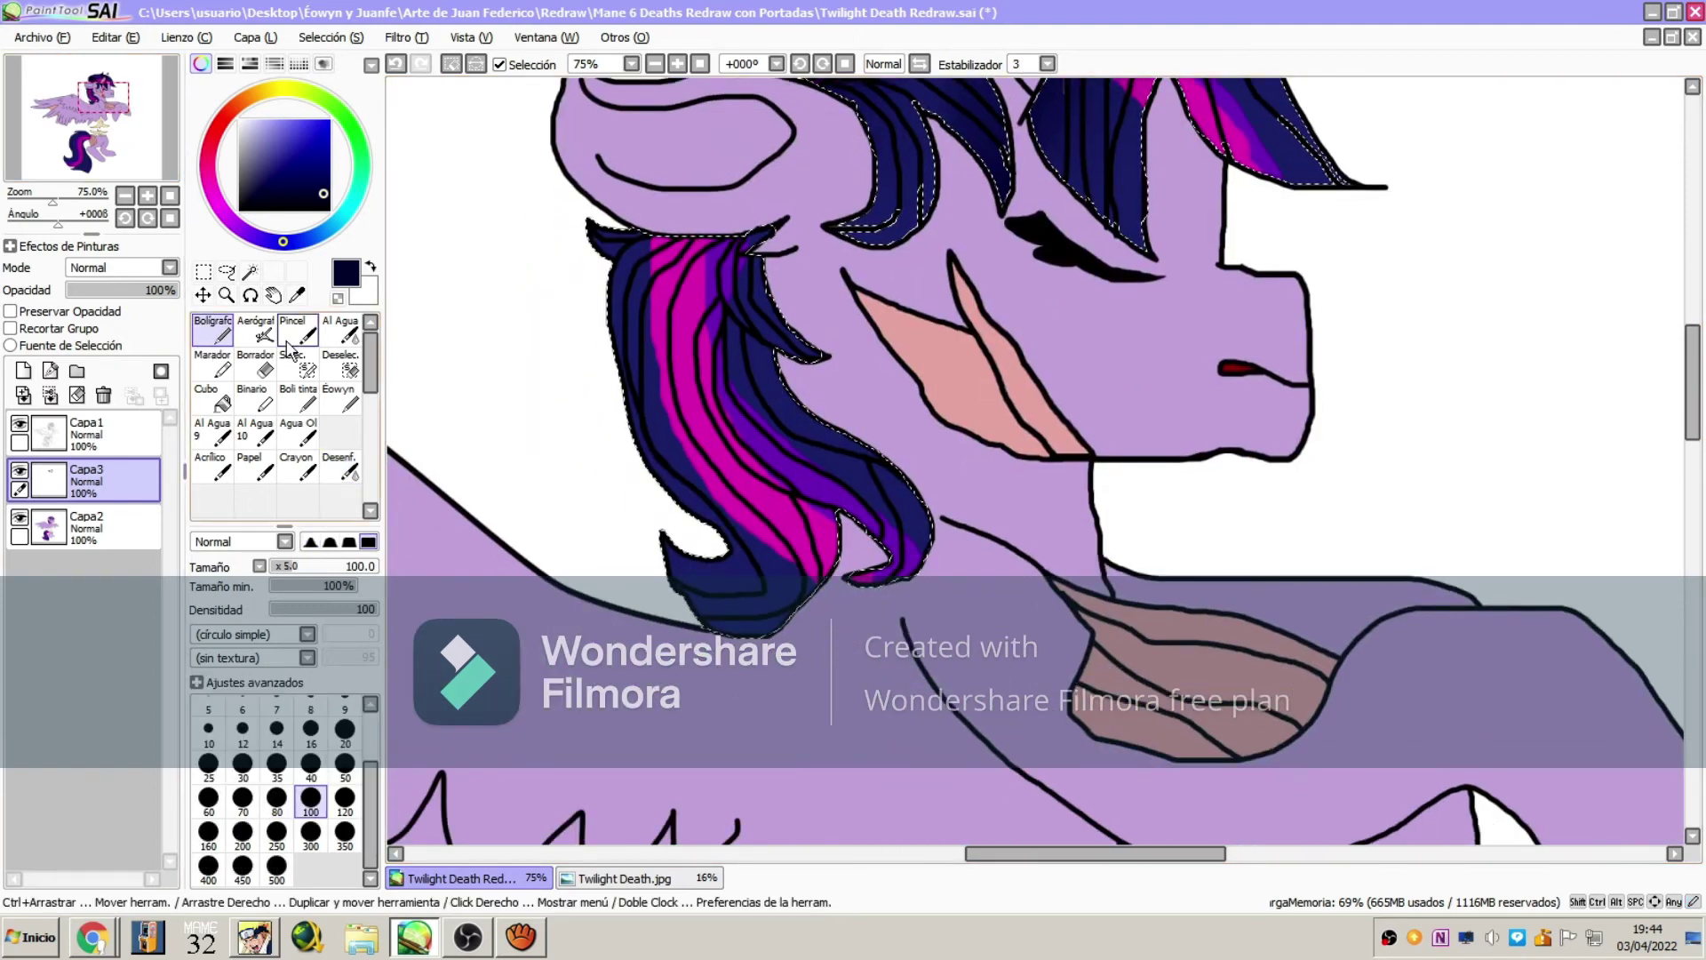
left_click_drag(614, 331, 813, 353)
left_click_drag(653, 500, 895, 454)
Blend the lower mane's dark bands into the hair with the size 80 Desenf. tool
left_click(341, 465)
left_click_drag(702, 381, 503, 344)
left_click_drag(604, 293, 782, 306)
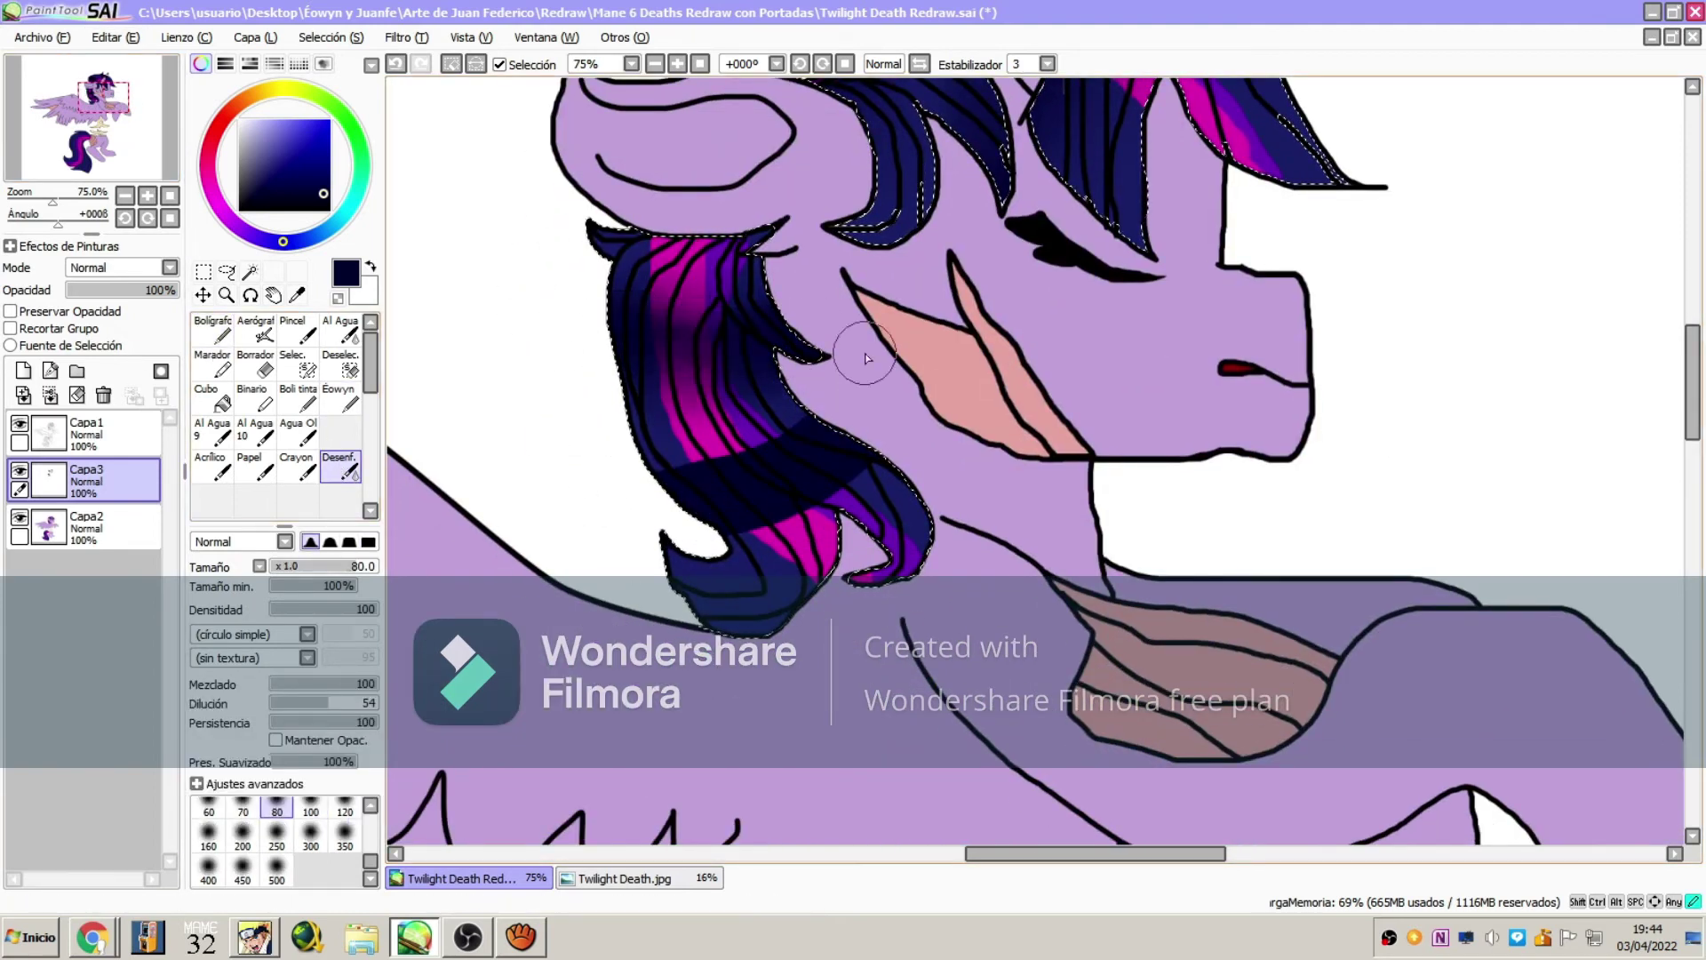
left_click_drag(813, 420, 653, 470)
left_click_drag(711, 531, 943, 499)
Paint very dark navy shading patches along the whole tail on Capa3 with the size 100 pen
left_click_drag(82, 111, 49, 177)
left_click(213, 332)
mouse_move(815, 224)
left_mouse_down()
mouse_move(876, 202)
mouse_move(1156, 426)
left_mouse_up()
left_click_drag(1177, 129, 1247, 169)
left_click_drag(81, 147, 82, 157)
mouse_move(749, 250)
left_mouse_down()
mouse_move(748, 327)
mouse_move(1135, 362)
left_mouse_up()
mouse_move(729, 539)
left_mouse_down()
mouse_move(917, 615)
mouse_move(1239, 804)
left_mouse_up()
Blend the tail's dark shading into the strands with the size 80 Desenf. tool
left_click(341, 467)
mouse_move(970, 750)
left_mouse_down()
mouse_move(1167, 832)
mouse_move(1181, 747)
mouse_move(943, 716)
left_mouse_up()
mouse_move(721, 612)
left_mouse_down()
mouse_move(836, 504)
mouse_move(910, 538)
left_mouse_up()
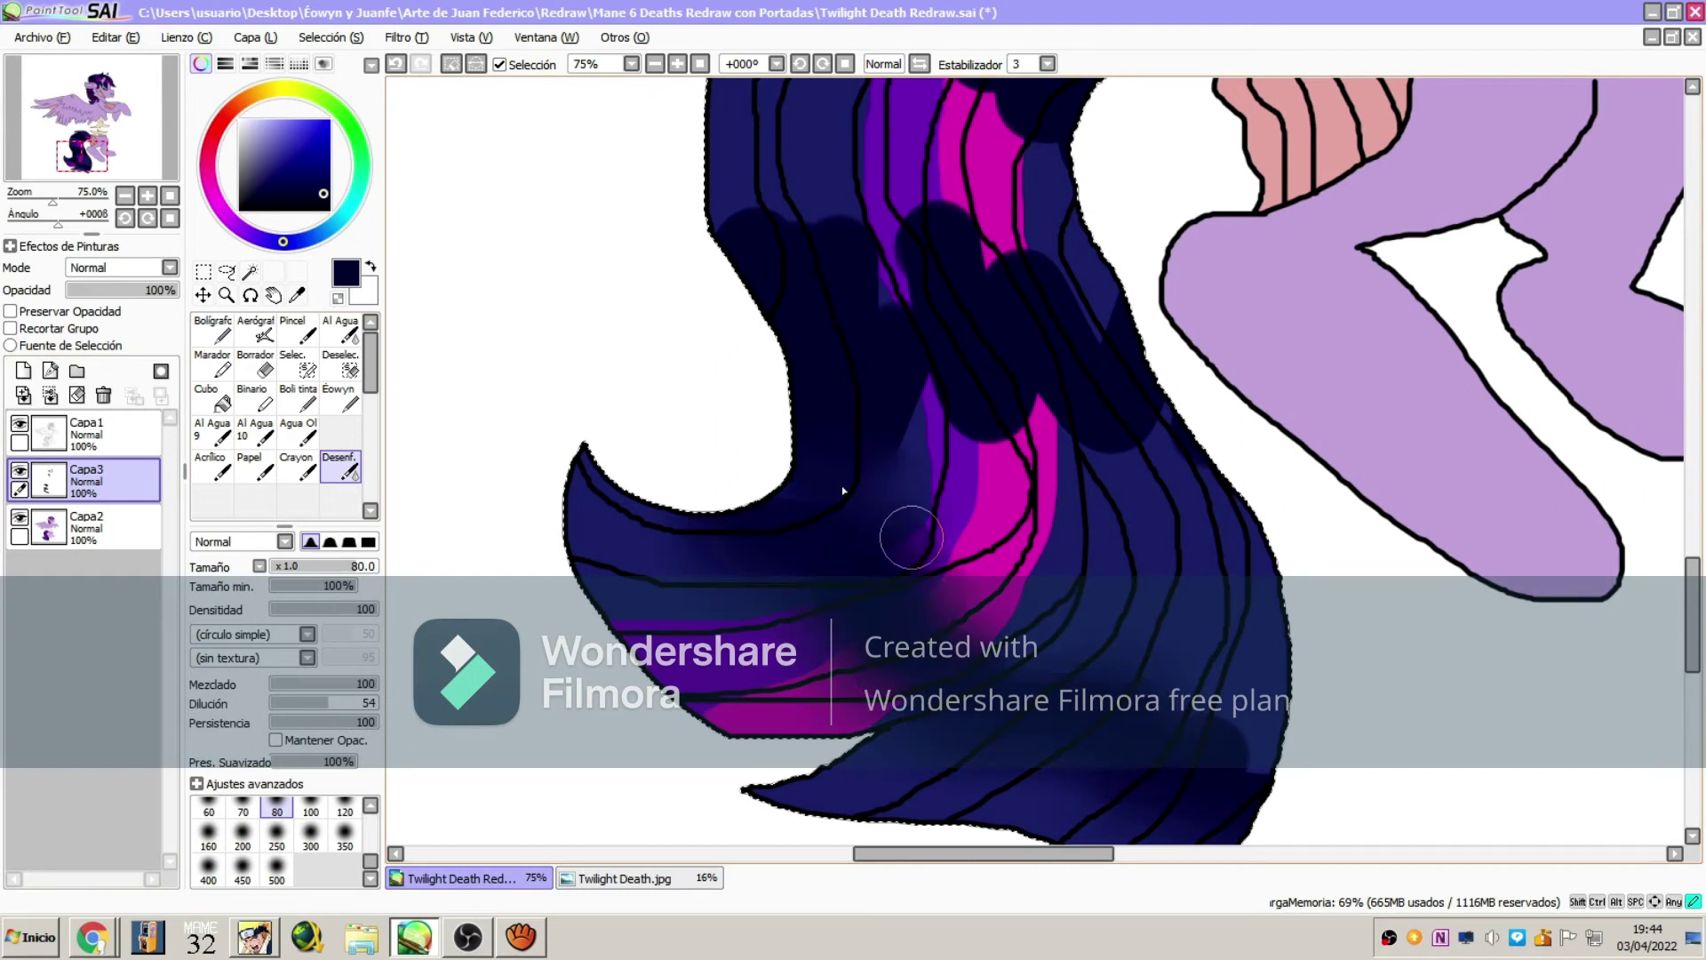
mouse_move(853, 422)
left_mouse_down()
mouse_move(1454, 434)
mouse_move(516, 222)
left_mouse_up()
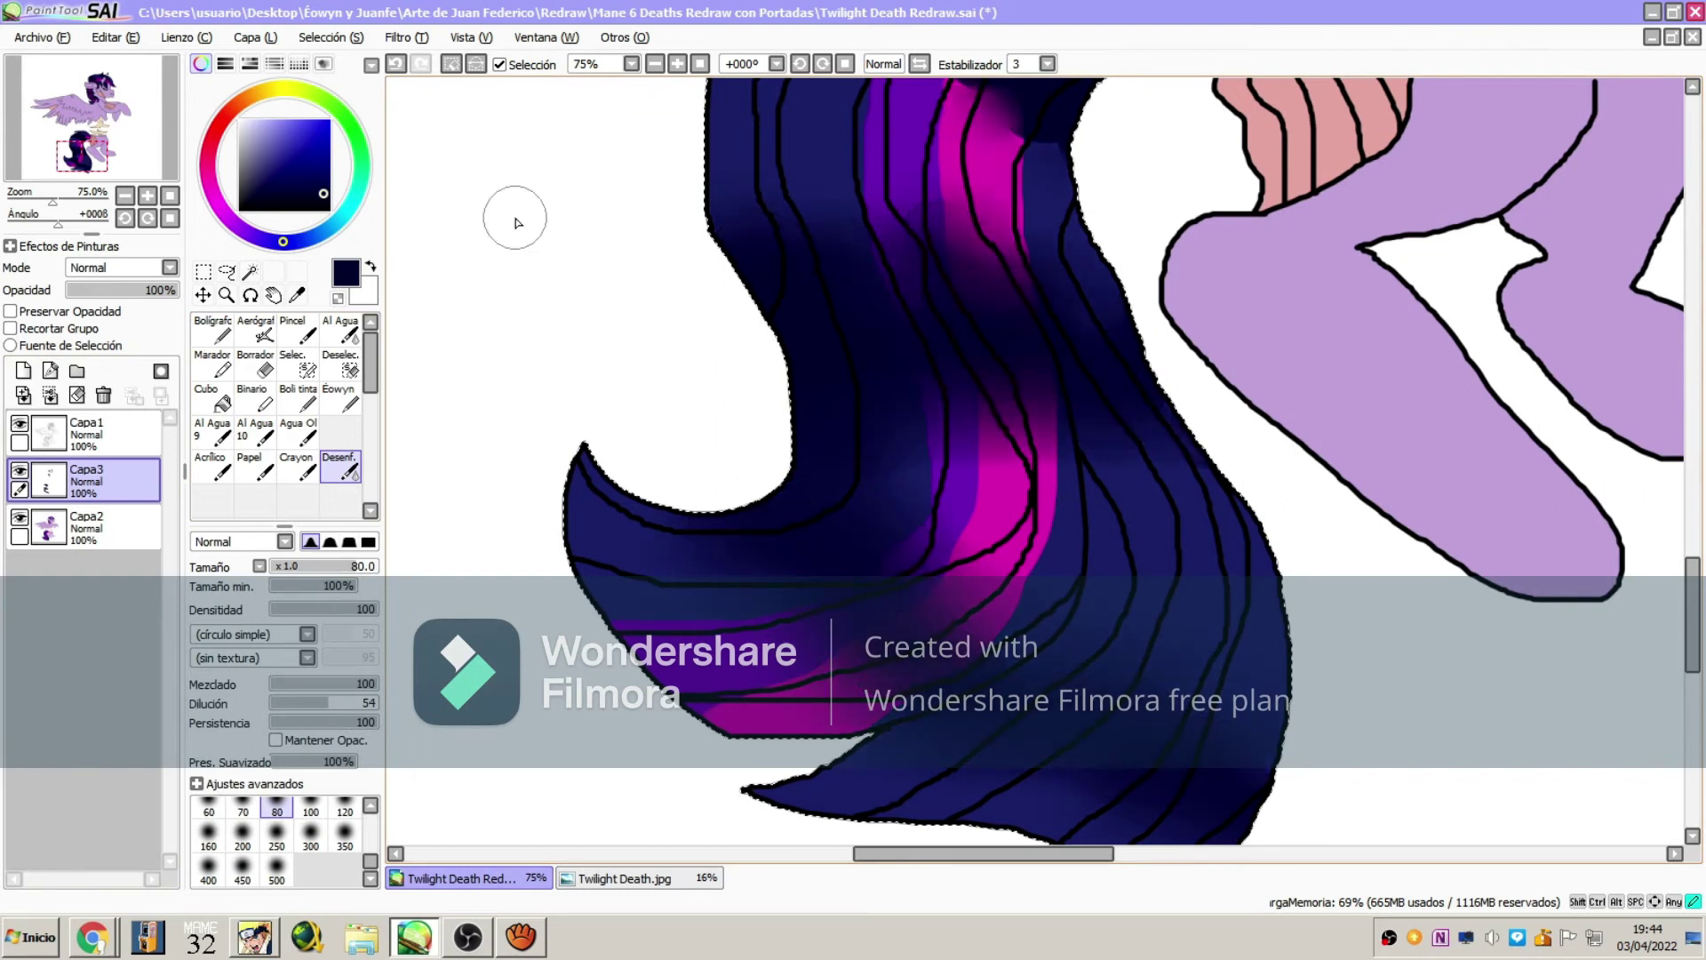
scroll(667, 290, "up", 5)
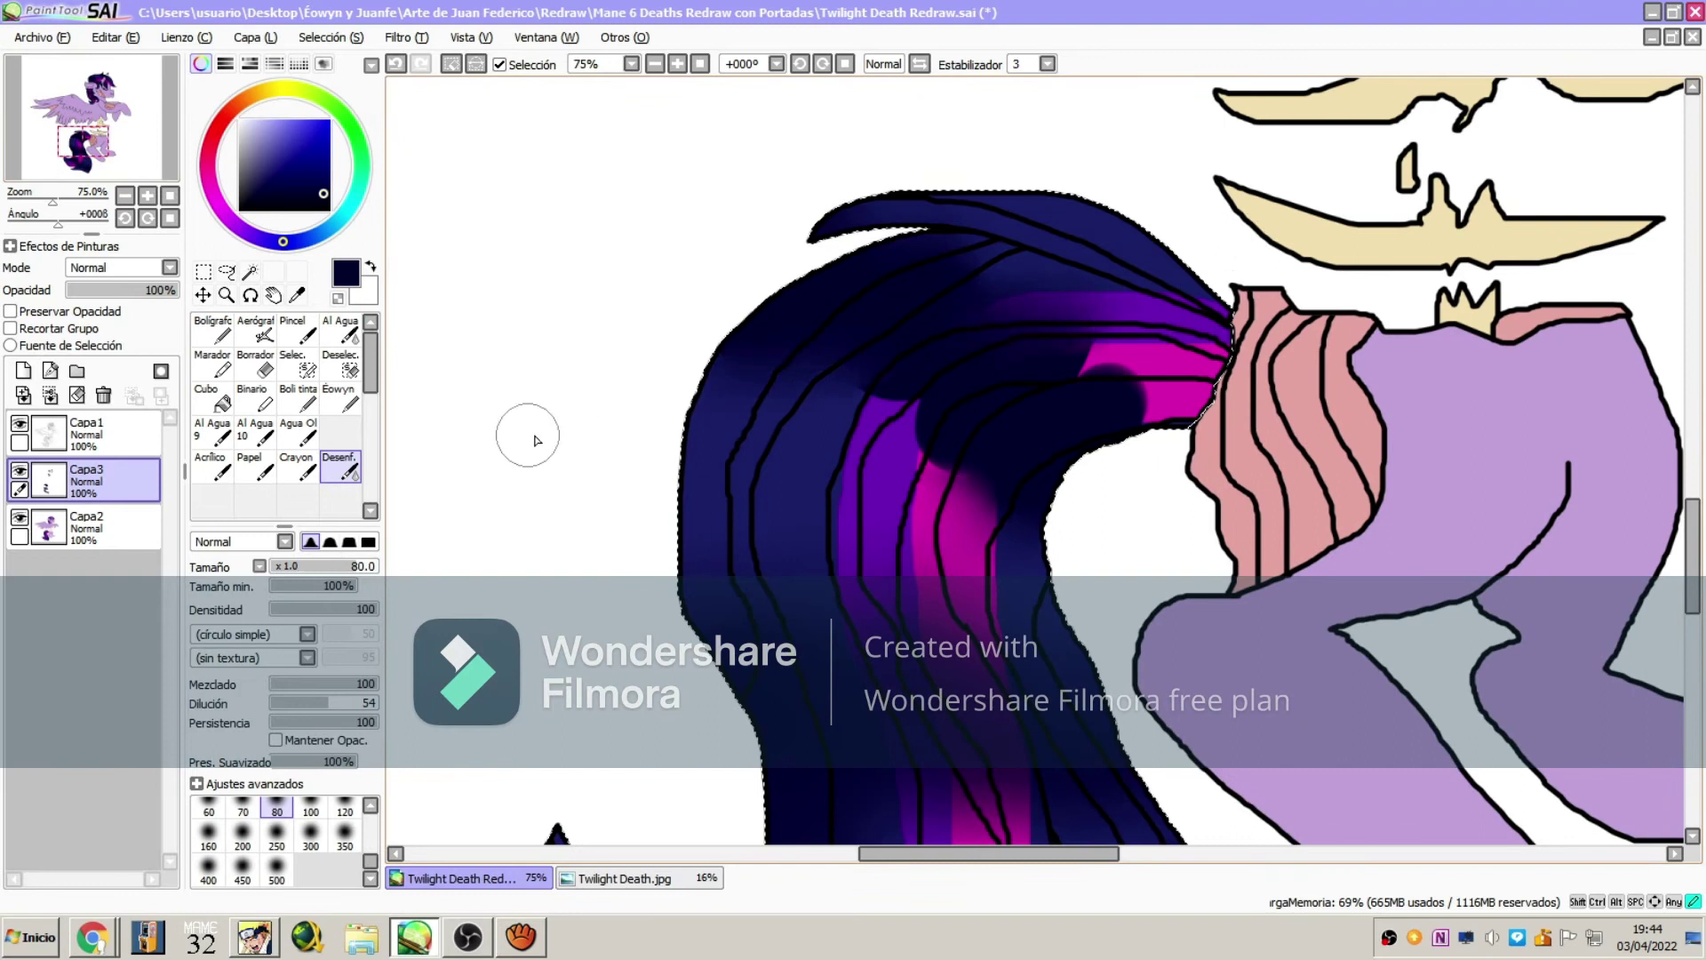
Add a new layer above Capa3 and choose a pale lavender pen colour for the hair highlights
left_click(24, 370)
left_click(257, 121)
left_click_drag(89, 132, 95, 91)
left_click(214, 330)
Try pale lavender bands across the lower mane with the size 100 pen, and undo them
mouse_move(840, 511)
left_mouse_down()
mouse_move(842, 488)
mouse_move(1009, 557)
left_mouse_up()
left_click_drag(844, 641, 1062, 676)
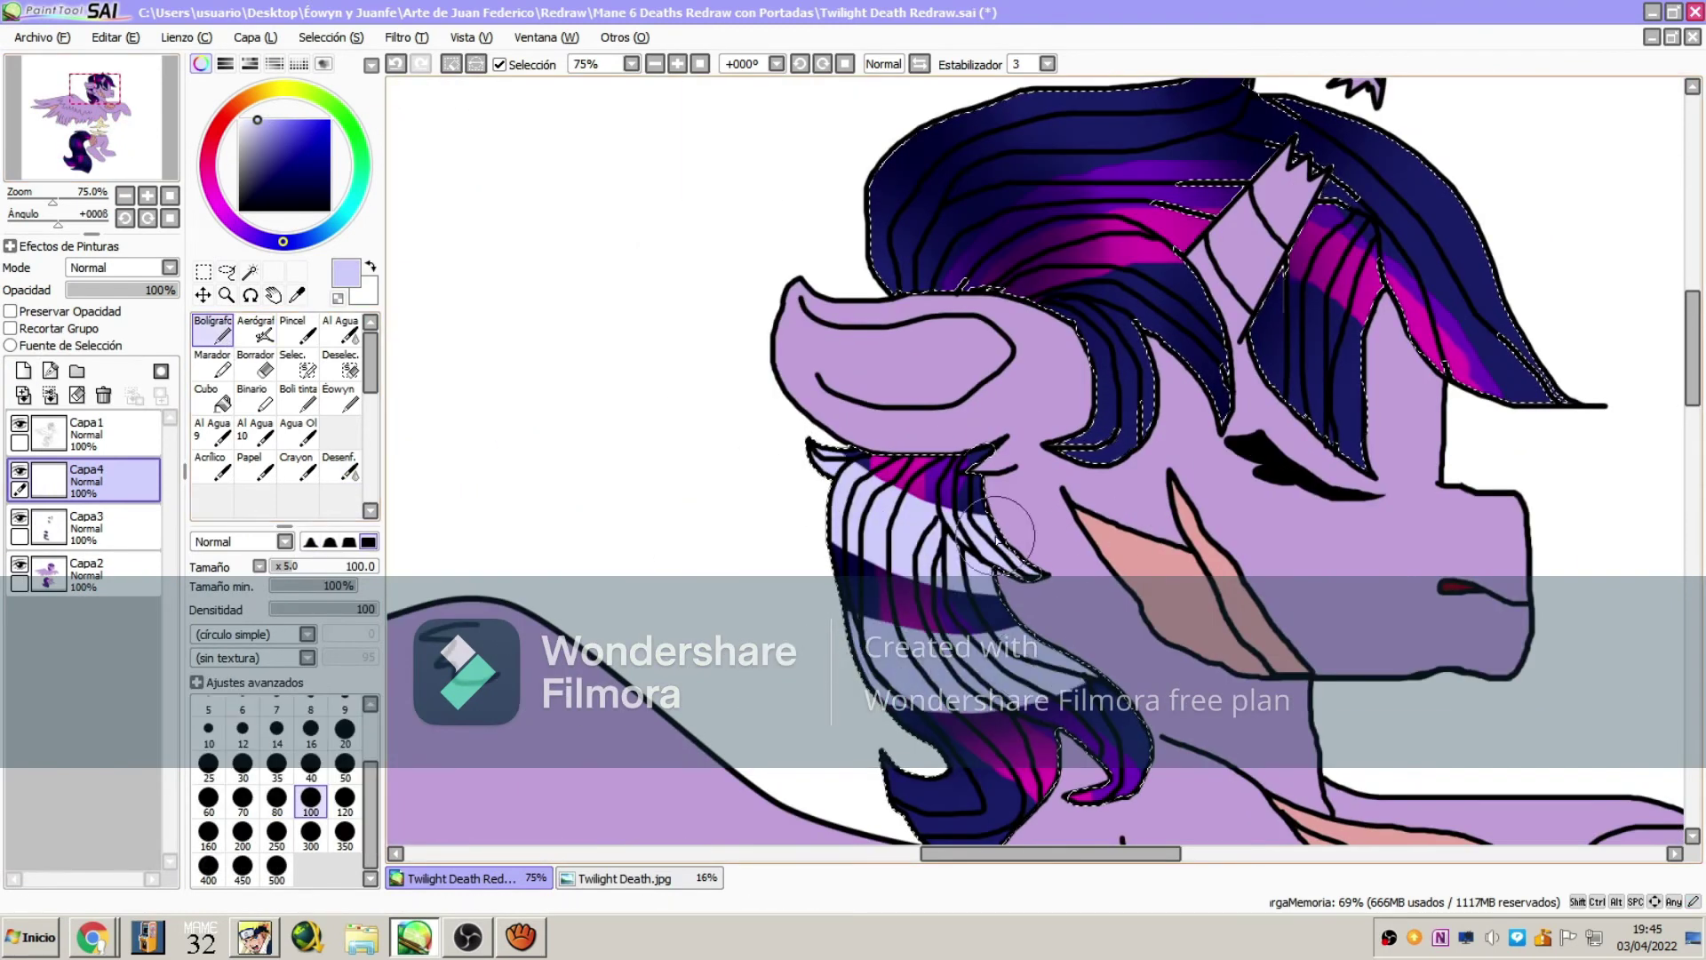
left_click(115, 38)
left_click(118, 60)
left_click(122, 39)
left_click(127, 62)
Paint thin pale lavender highlight bands across the lower and upper mane on Capa4 with the size 40 pen
left_click(311, 768)
left_click_drag(826, 500, 1041, 561)
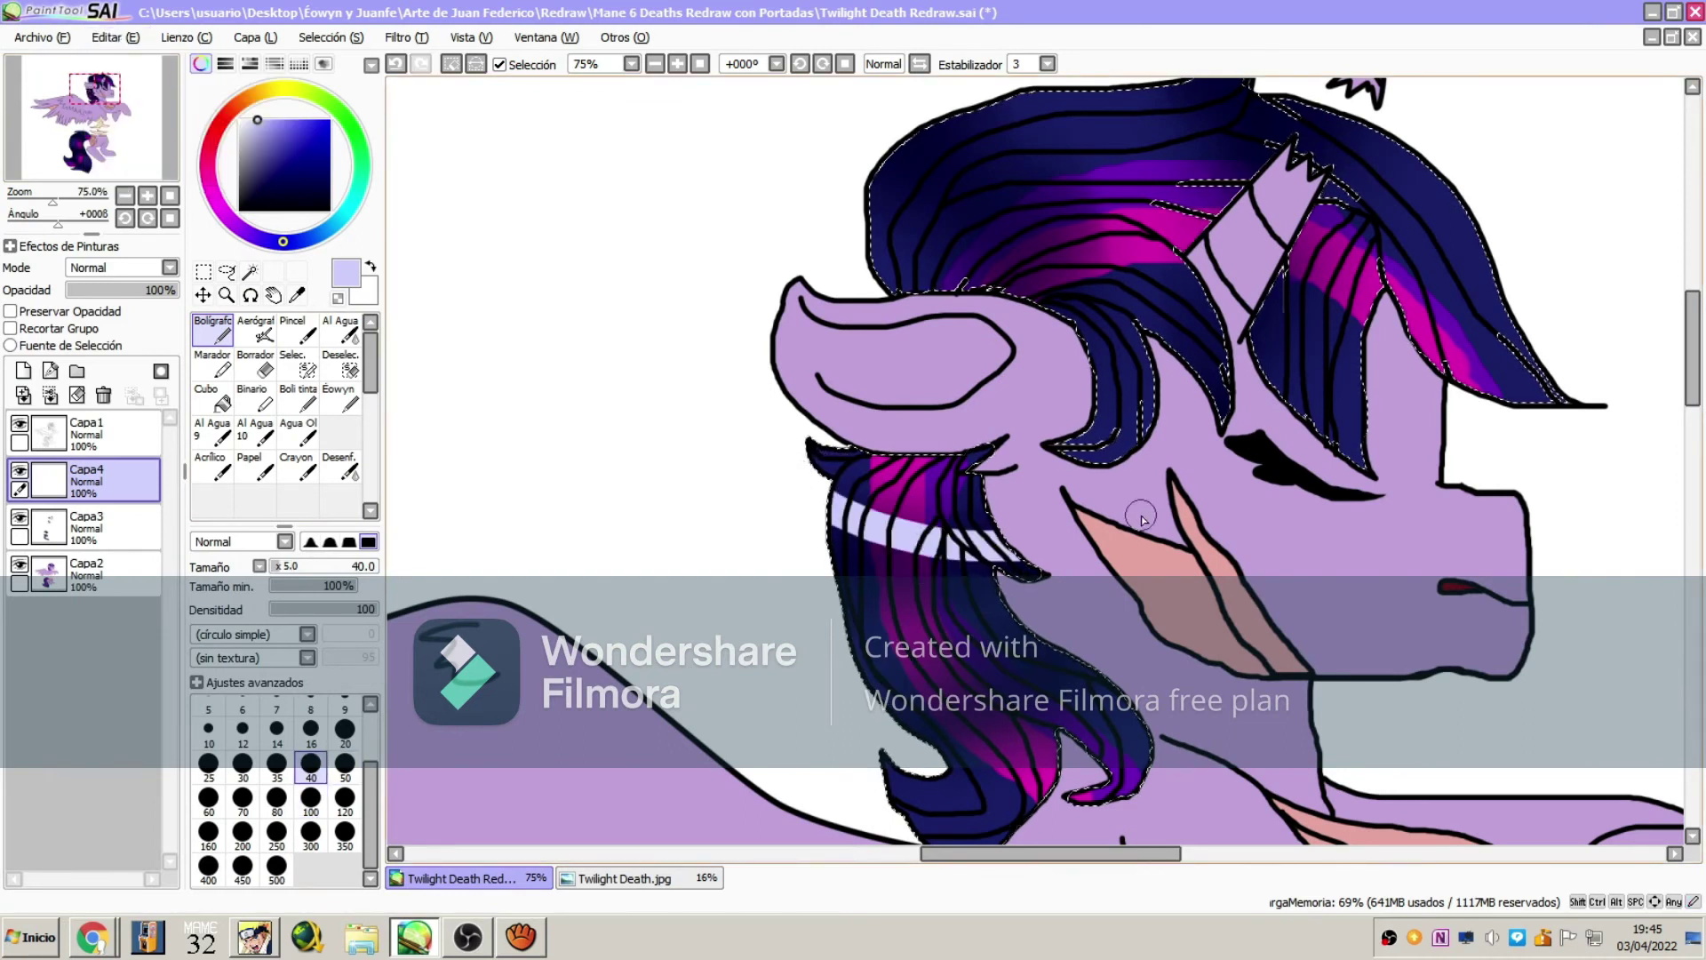
left_click_drag(851, 644, 1091, 675)
left_click_drag(933, 110, 1105, 436)
left_click_drag(1221, 90, 1366, 457)
Blend the pale lavender highlights into the upper and lower mane with the Desenf. tool
left_click(341, 467)
left_click_drag(1101, 435, 1054, 130)
mouse_move(1262, 107)
left_mouse_down()
mouse_move(1364, 220)
mouse_move(1352, 453)
left_mouse_up()
mouse_move(1008, 549)
left_mouse_down()
mouse_move(853, 520)
mouse_move(1006, 468)
left_mouse_up()
left_click_drag(844, 644, 1058, 686)
left_click_drag(914, 569, 1022, 680)
Paint pale lavender highlight bands across the tail on Capa4 with the pen
left_click_drag(1692, 358, 1674, 576)
left_click(213, 331)
left_click_drag(511, 194, 777, 416)
left_click_drag(453, 668, 854, 716)
left_click_drag(706, 630, 952, 195)
mouse_move(671, 357)
left_mouse_down()
mouse_move(1145, 754)
mouse_move(841, 503)
mouse_move(1048, 684)
left_mouse_up()
Blend the tail's pale lavender highlights into the strands with the Desenf. tool
left_click(342, 471)
left_click(276, 869)
left_click_drag(1132, 746, 898, 543)
mouse_move(1100, 311)
left_mouse_down()
mouse_move(666, 221)
mouse_move(638, 658)
left_mouse_up()
mouse_move(662, 206)
left_mouse_down()
mouse_move(1070, 477)
mouse_move(1137, 467)
left_mouse_up()
Clear the selection around the mane and tail
left_click(227, 295)
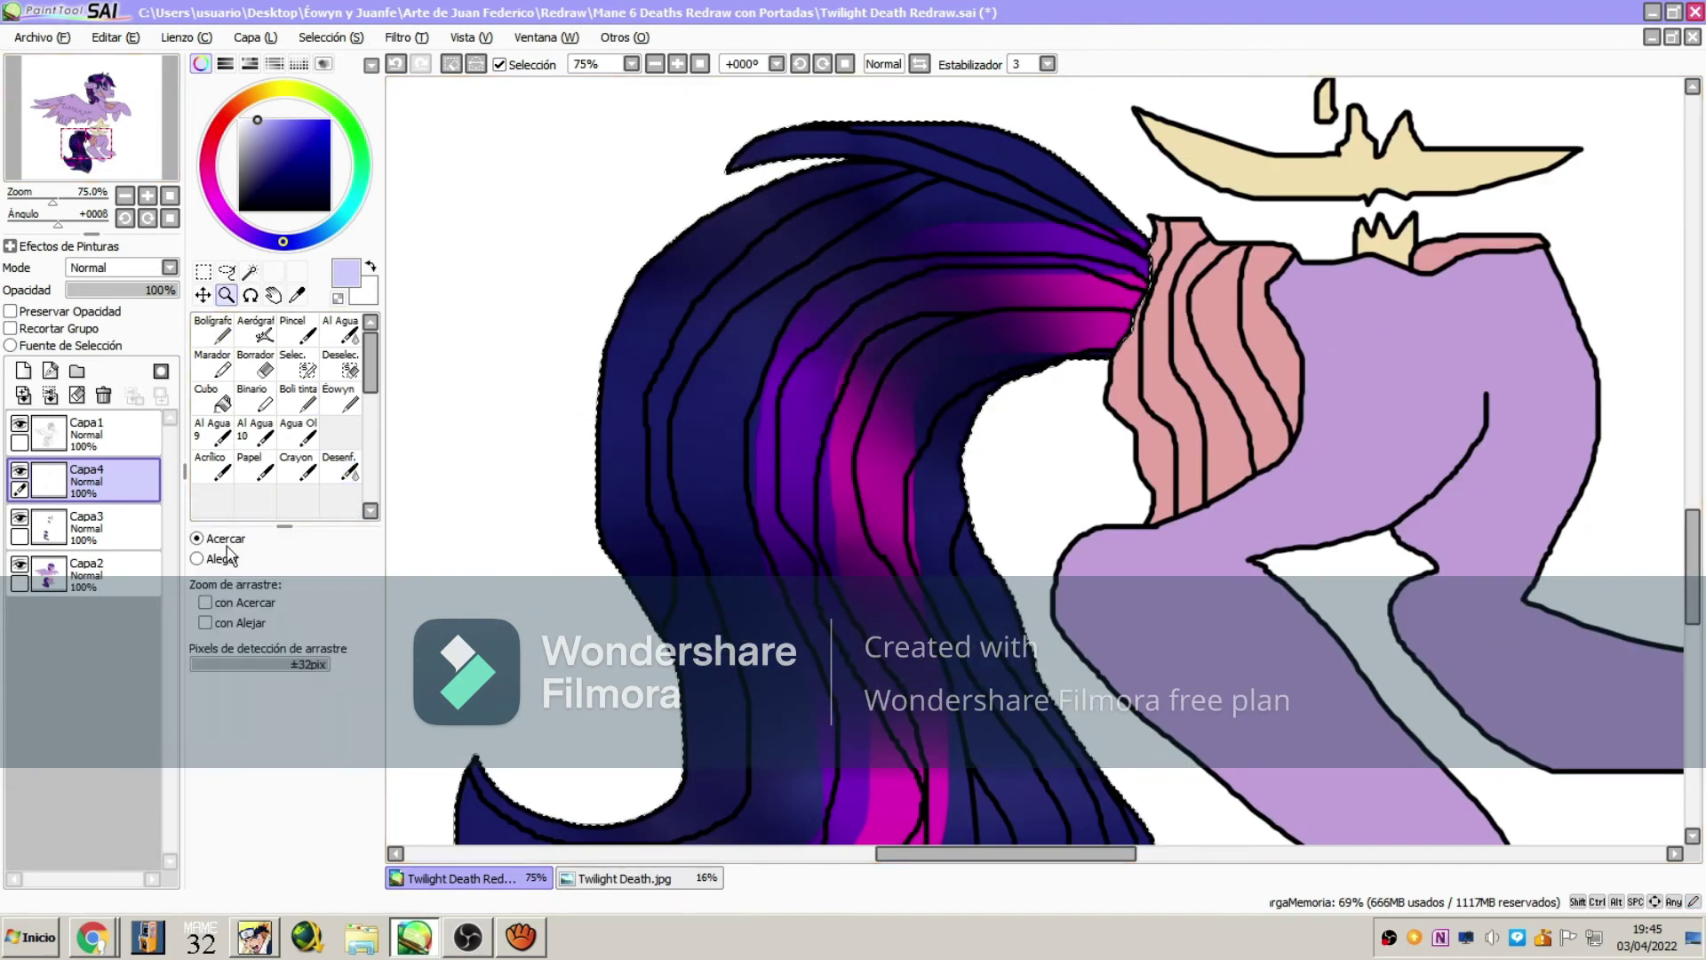
left_click(222, 558)
left_click(1023, 489)
left_click(1023, 489)
left_click(1023, 488)
left_click(1023, 489)
left_click(1023, 488)
left_click(227, 272)
key("ctrl+d")
Add a new layer beneath Capa2 and fill it with green as the background
left_click(98, 575)
left_click(23, 372)
left_click_drag(98, 575, 99, 627)
left_click(353, 140)
left_click(329, 190)
left_click(213, 398)
left_click(869, 240)
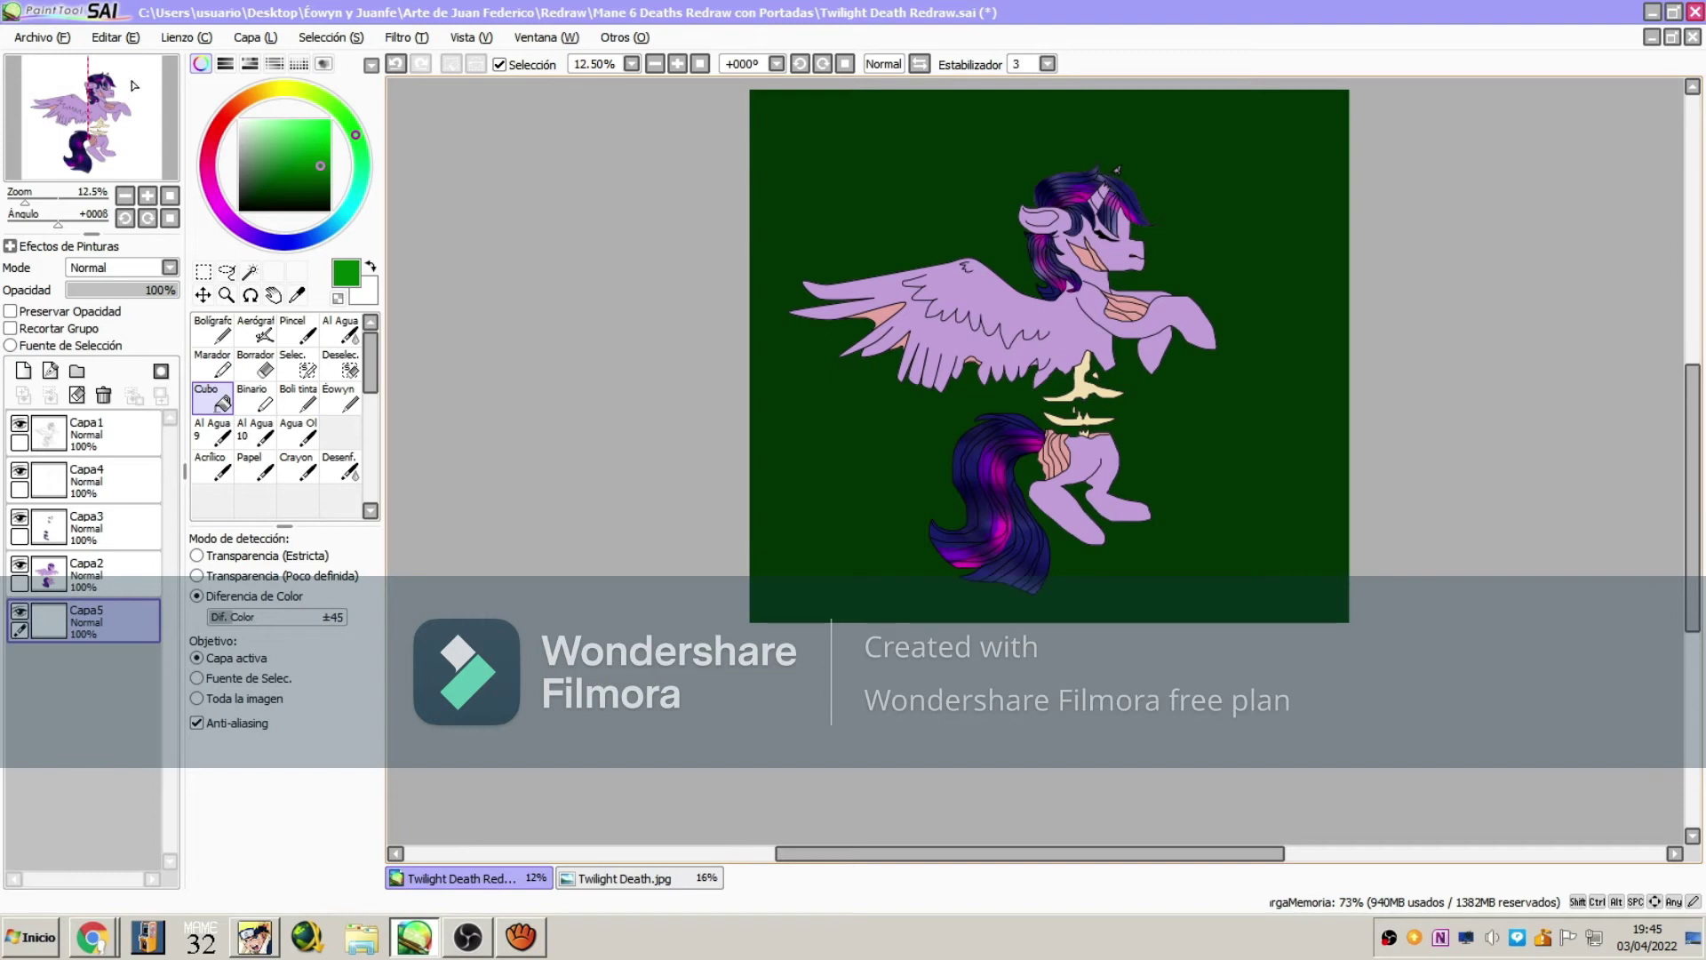
left_click(82, 126)
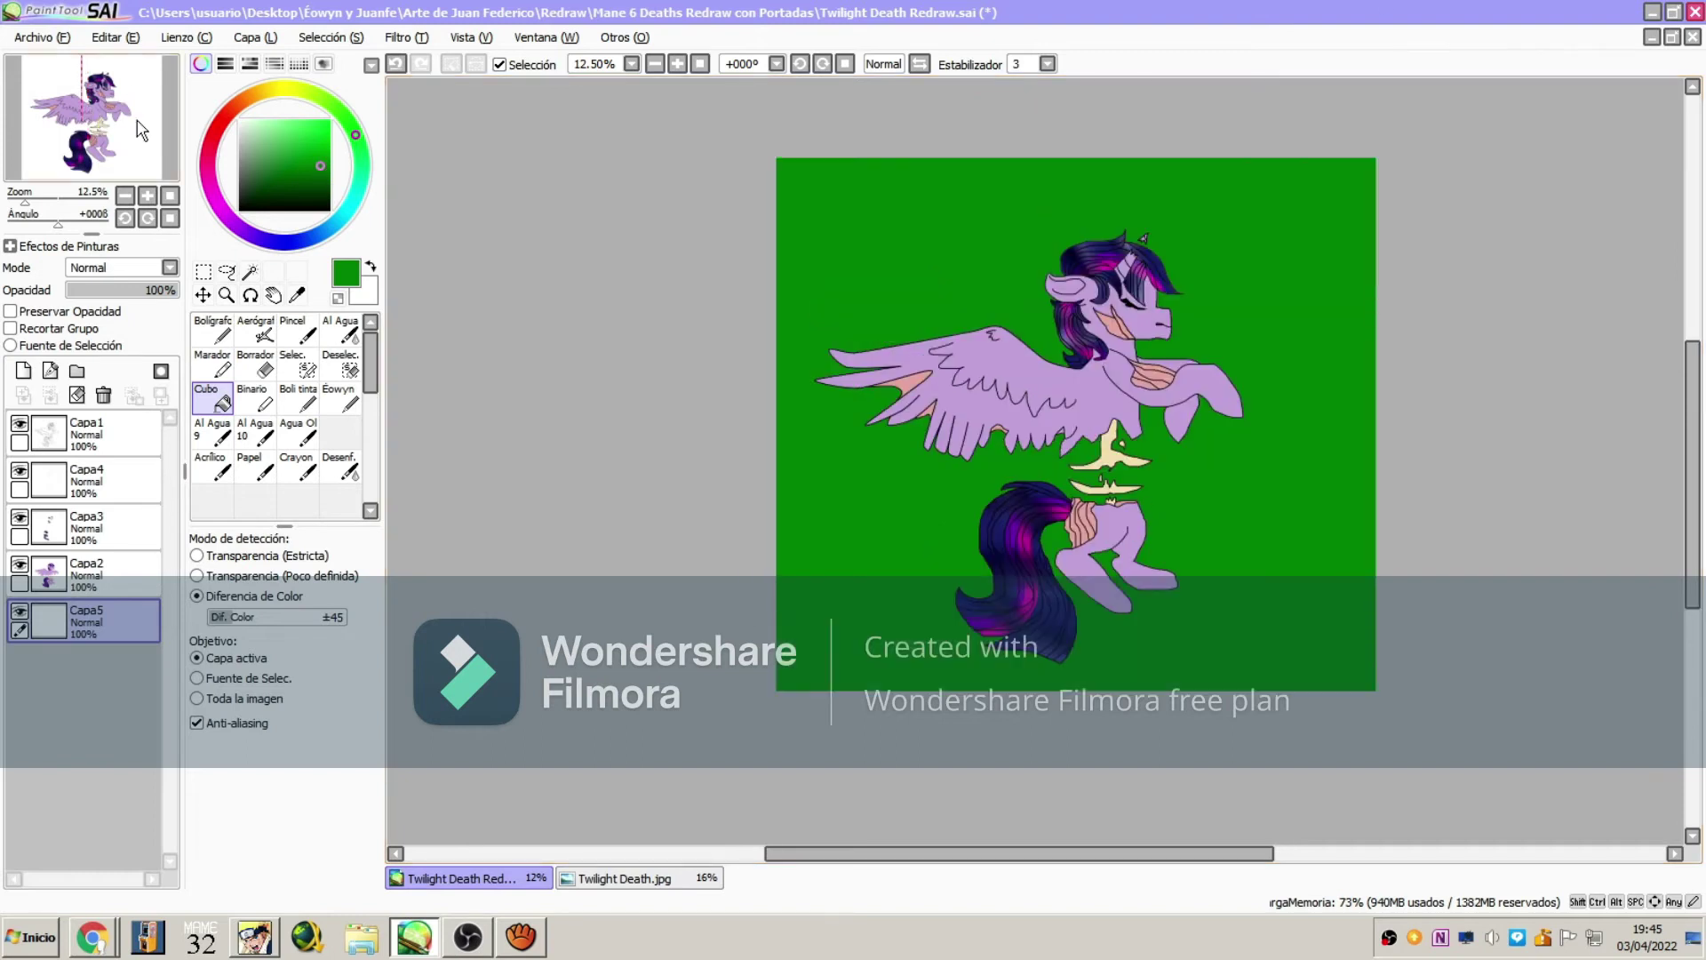
Add a new layer above Capa1 and airbrush a very dark red-brown spot of size 500 near the tail
left_click(322, 191)
left_click(256, 331)
left_click(35, 436)
left_click(23, 370)
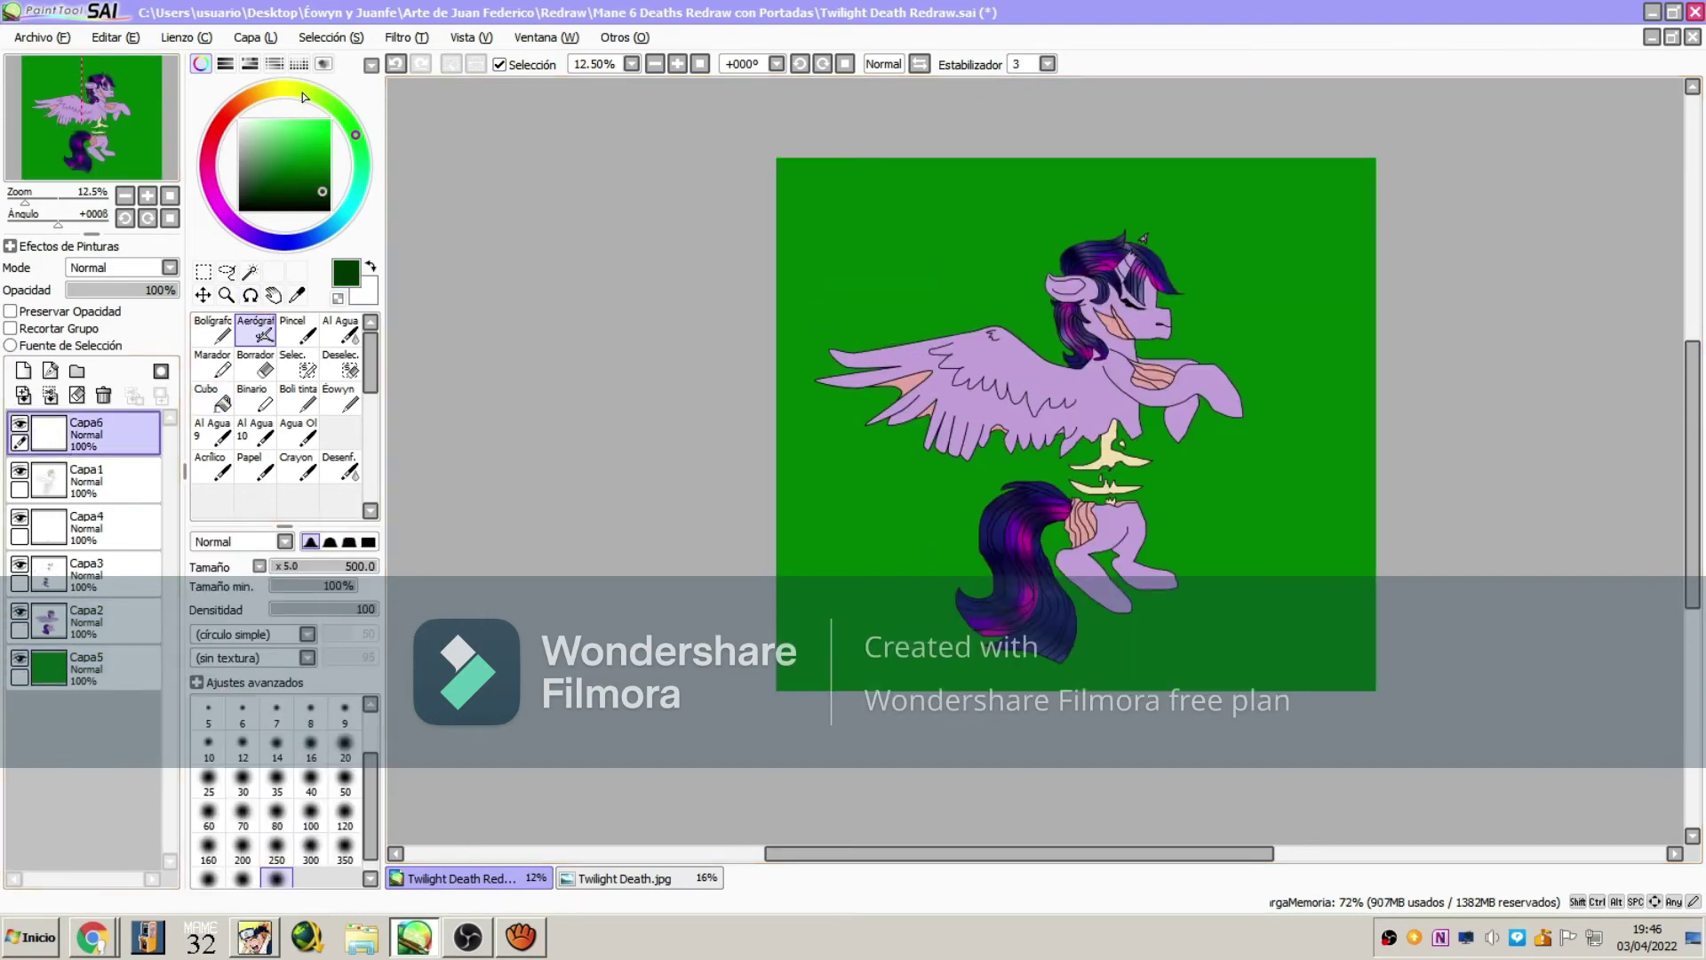
left_click(232, 107)
left_click(917, 500)
Enlarge the dark red-brown spot with a transform until it shades the canvas's lower-left area
left_click(256, 37)
left_click(289, 389)
left_click_drag(964, 455, 1417, 2)
left_click_drag(873, 549, 65, 956)
left_click_drag(926, 368, 1006, 515)
left_click(225, 691)
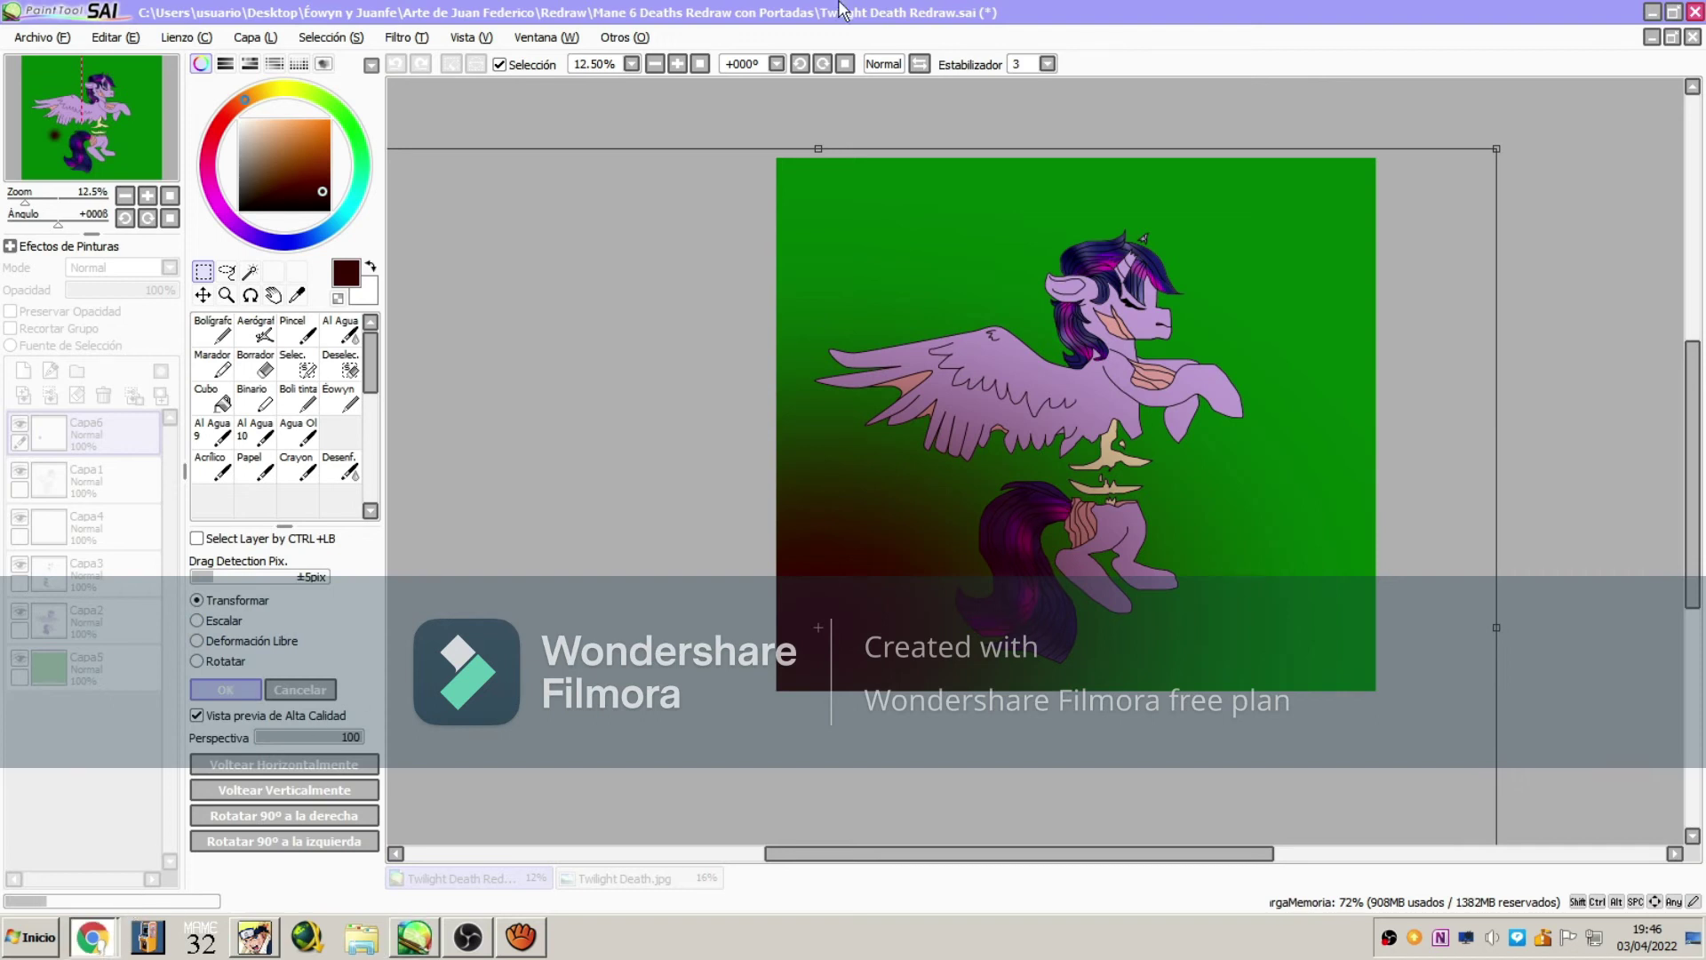
Switch to Chrome and open the Queen Chrysalis Redesign speedpaint from the Blits Azalis Dash channel
left_click(89, 938)
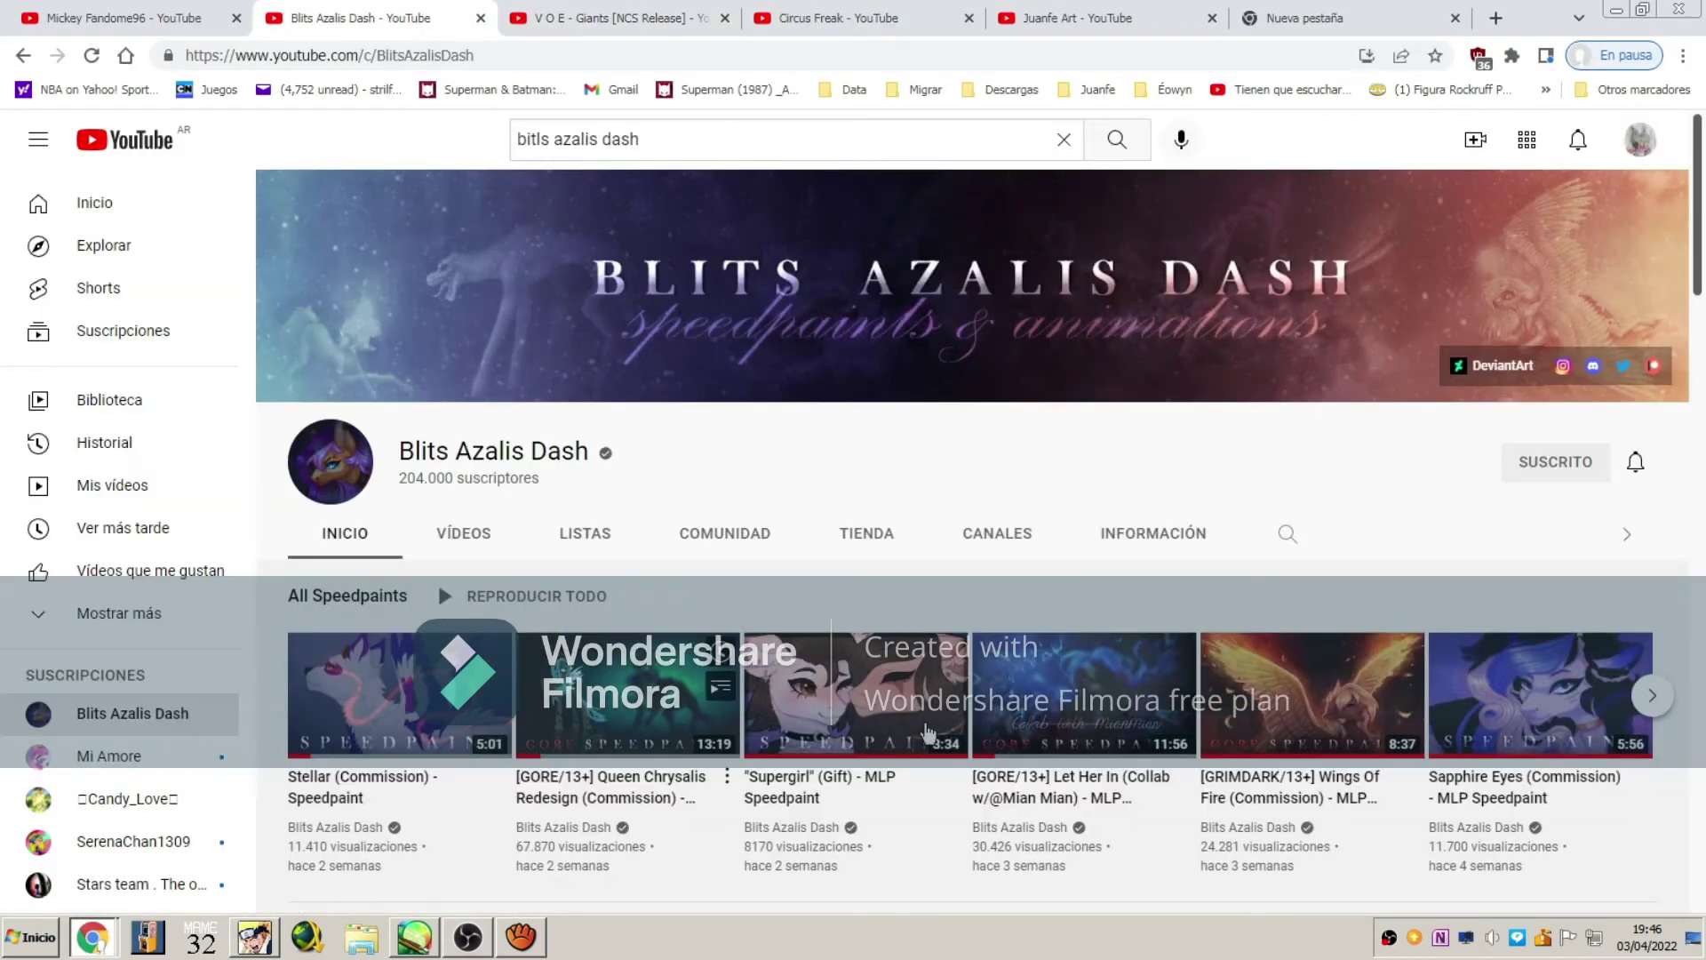
left_click(684, 695)
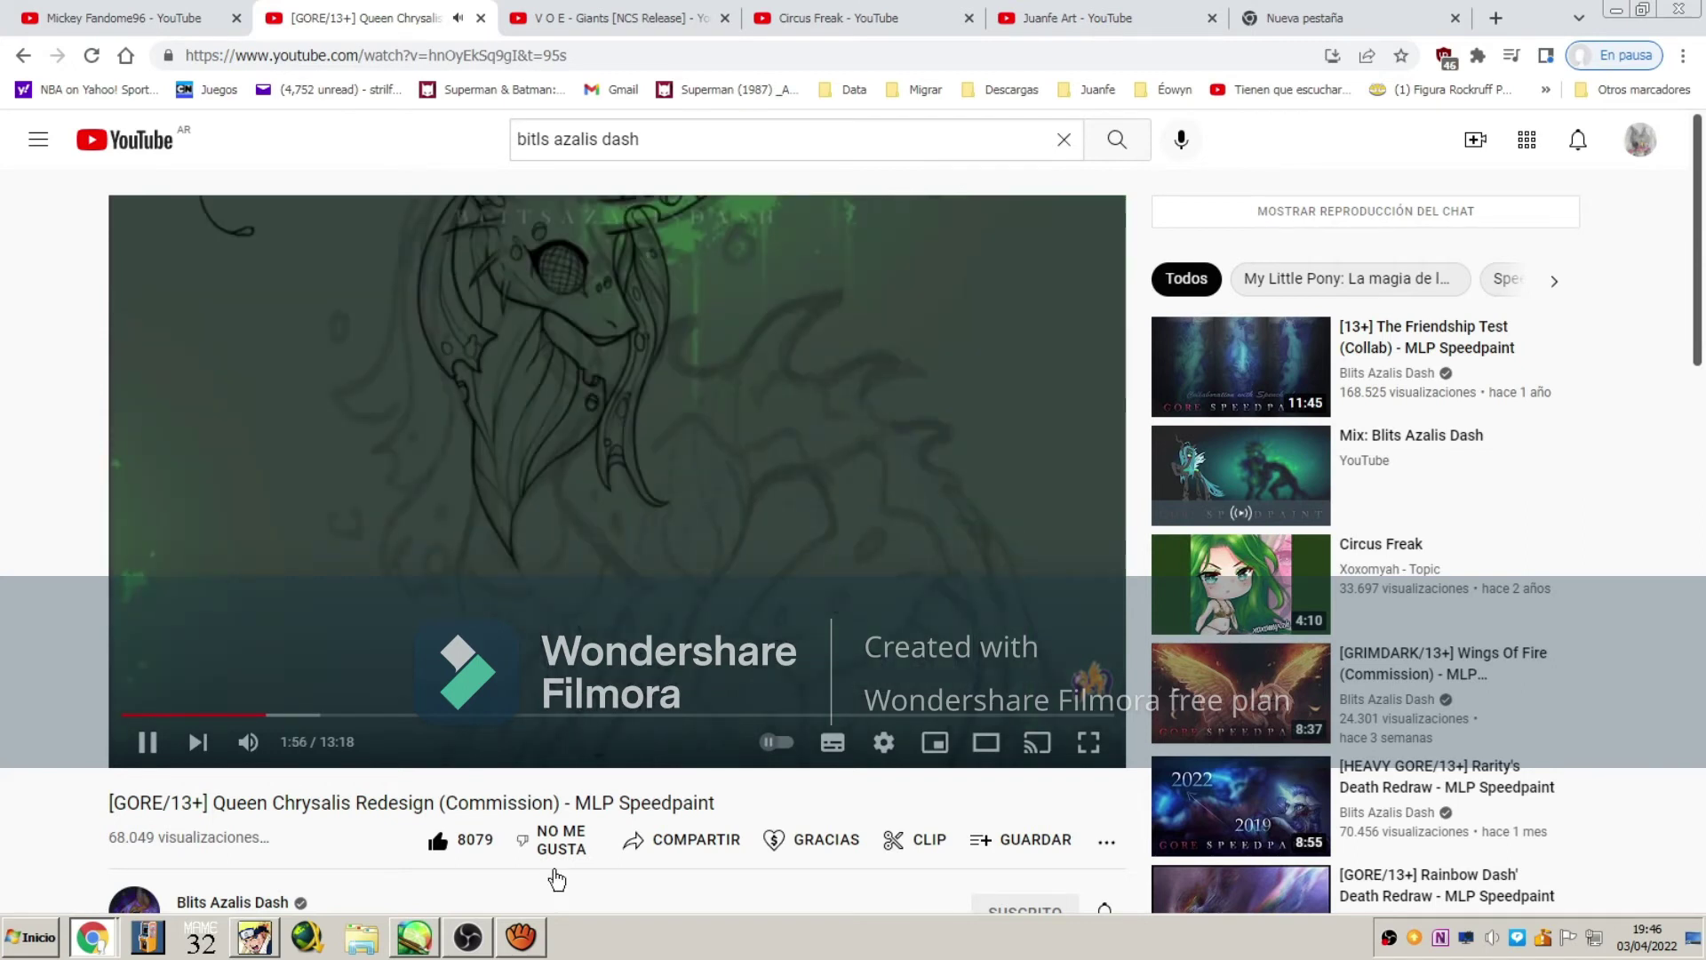
Switch back to PaintTool SAI and airbrush a cream glow over the canvas's upper-right area on Capa7
left_click(418, 931)
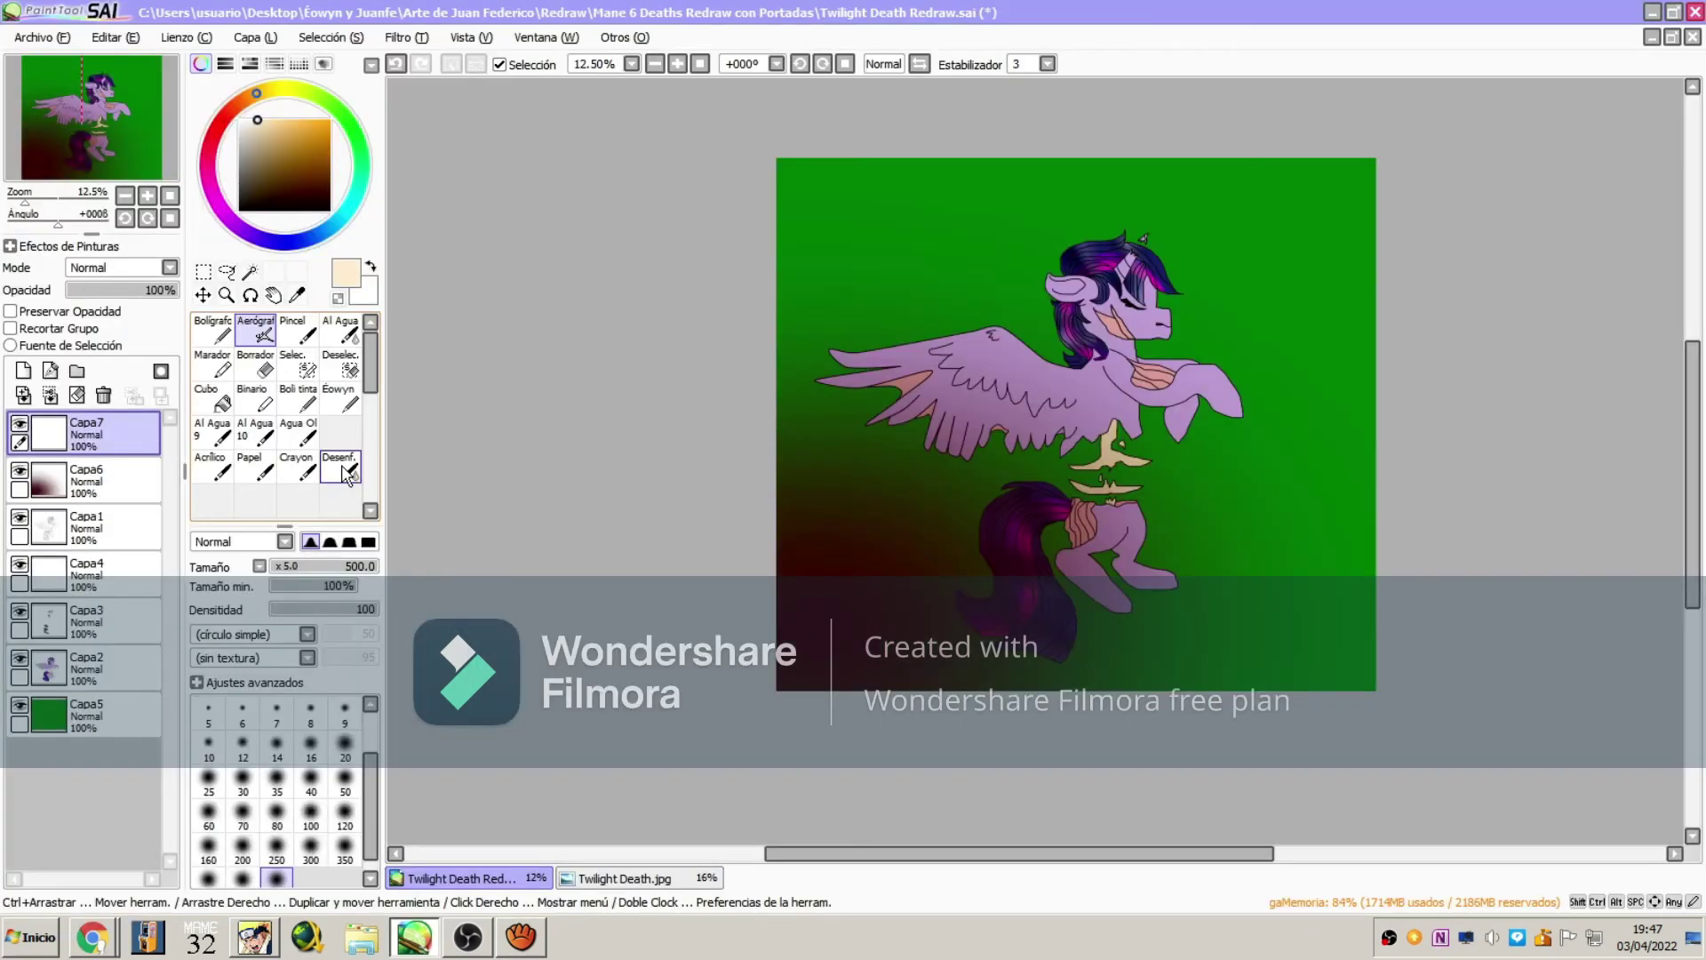
left_click_drag(1195, 320, 1199, 315)
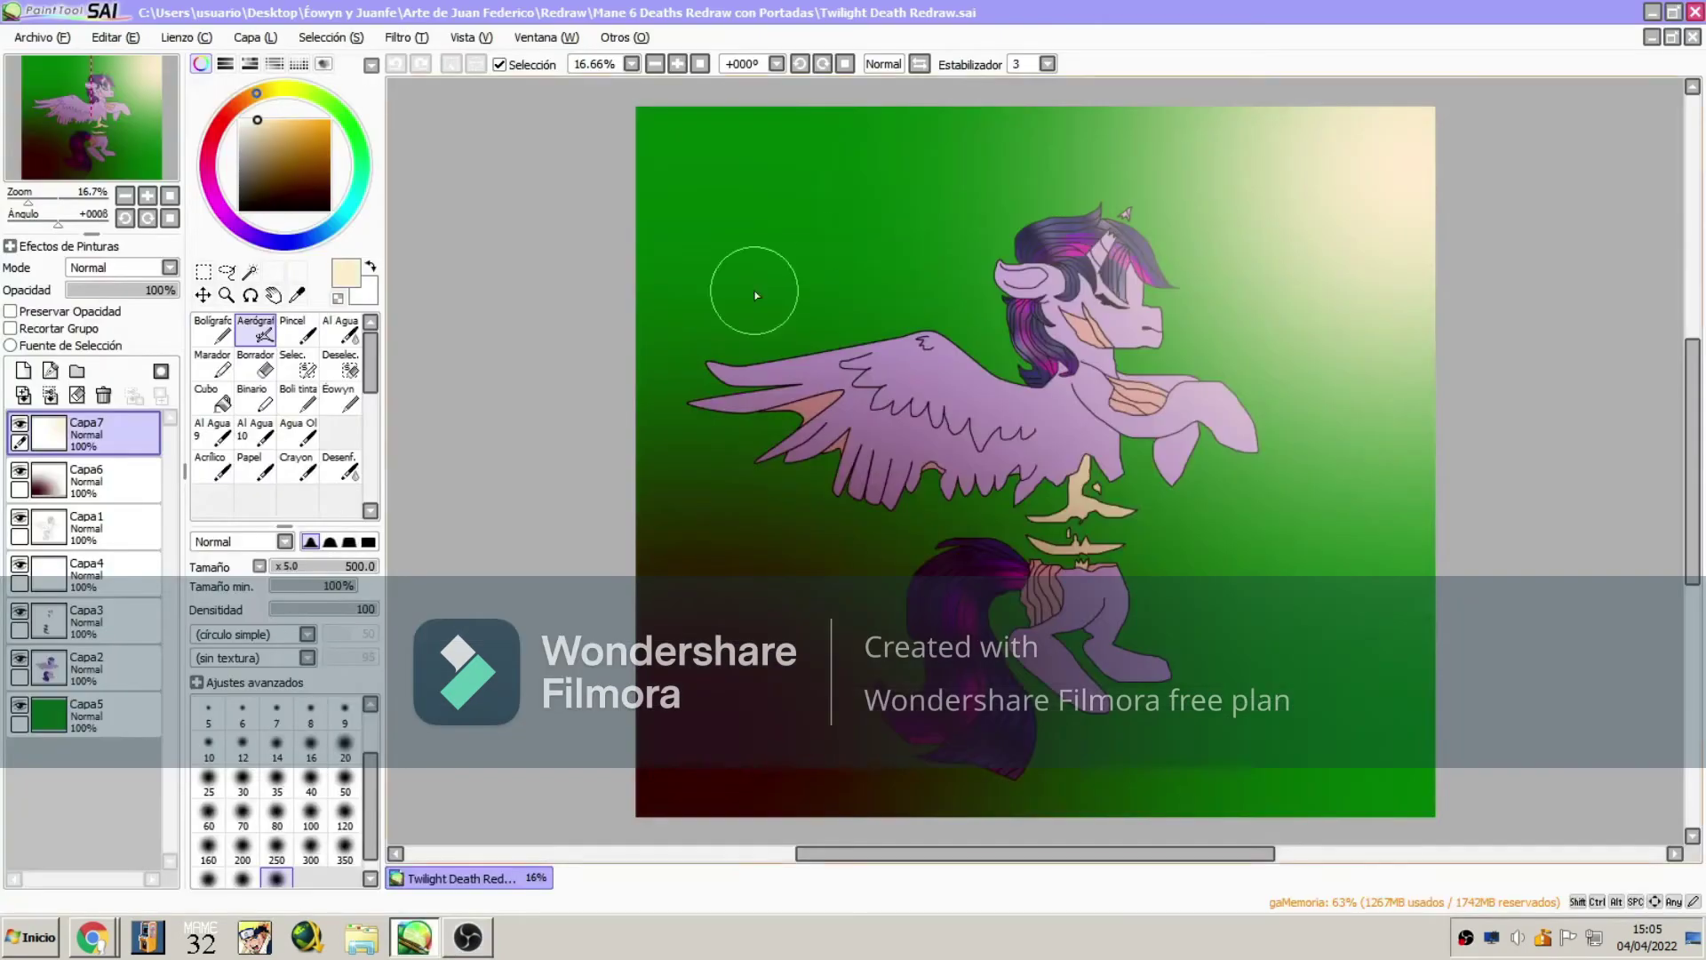
Move the pony layers above the light and dark layers in the order Capa1, Capa3, Capa2
mouse_move(93, 665)
left_mouse_down()
mouse_move(84, 464)
mouse_move(107, 434)
left_mouse_up()
left_click_drag(122, 636, 120, 422)
left_click(121, 490)
Select the horn pieces, head and body areas on Capa1 with the Magic Wand
left_click(226, 295)
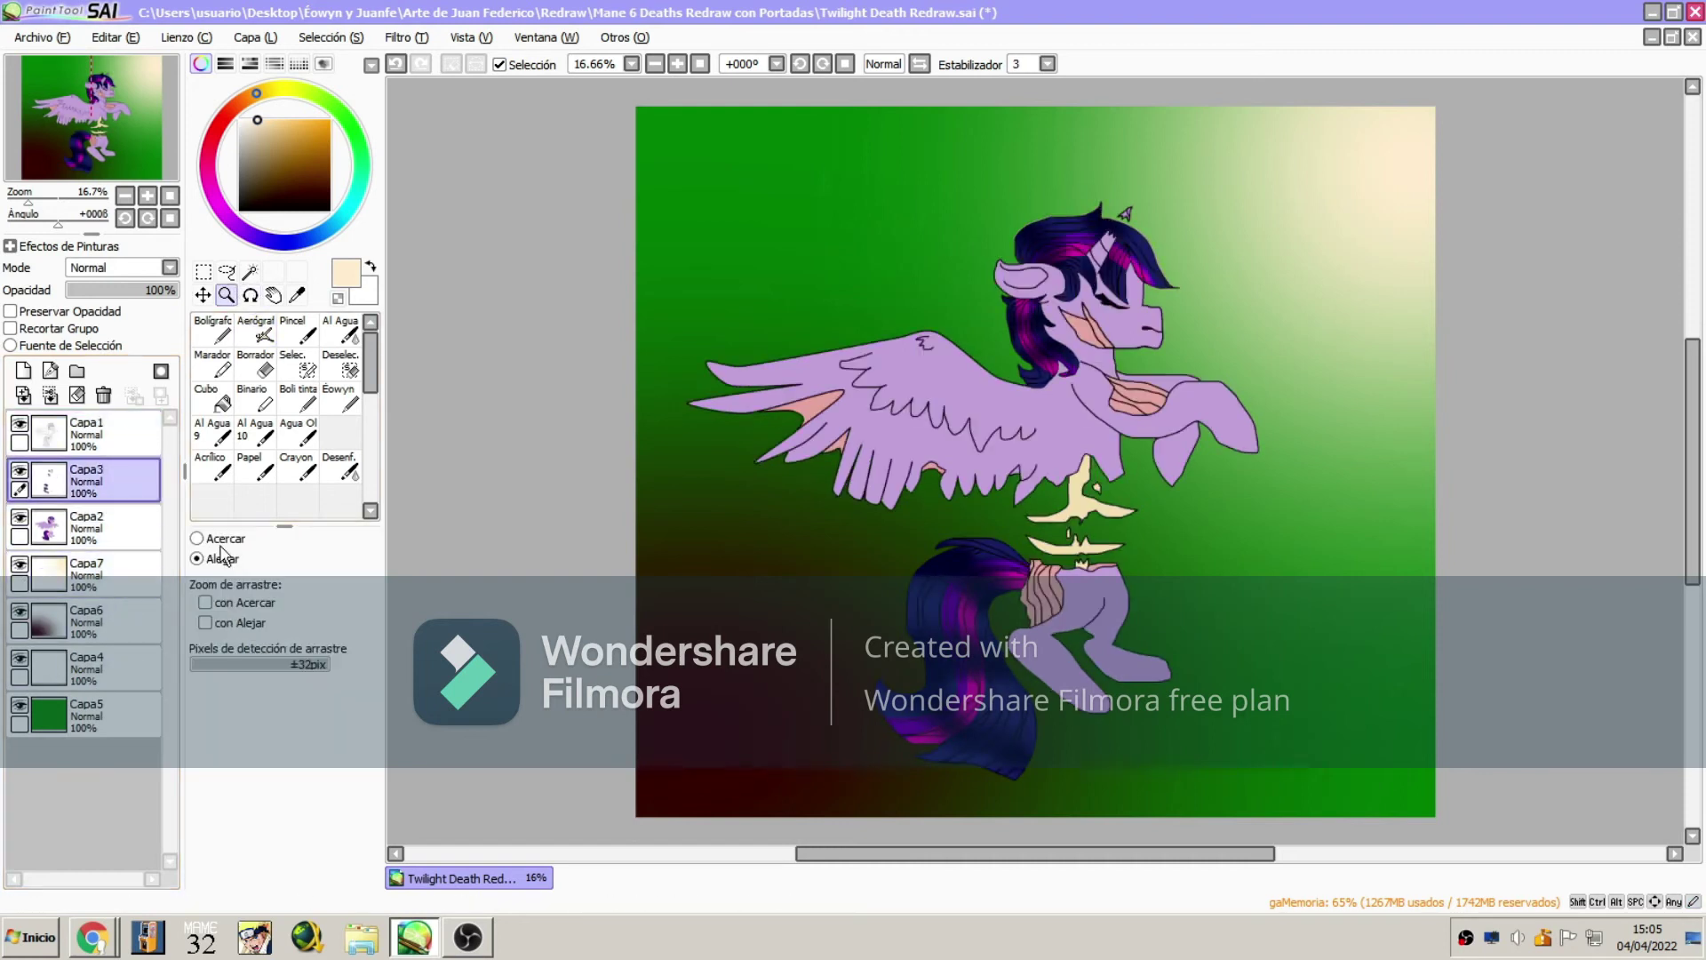
left_click(1092, 268)
left_click(1092, 268)
left_click(1092, 269)
left_click_drag(81, 130, 94, 120)
left_click(149, 437)
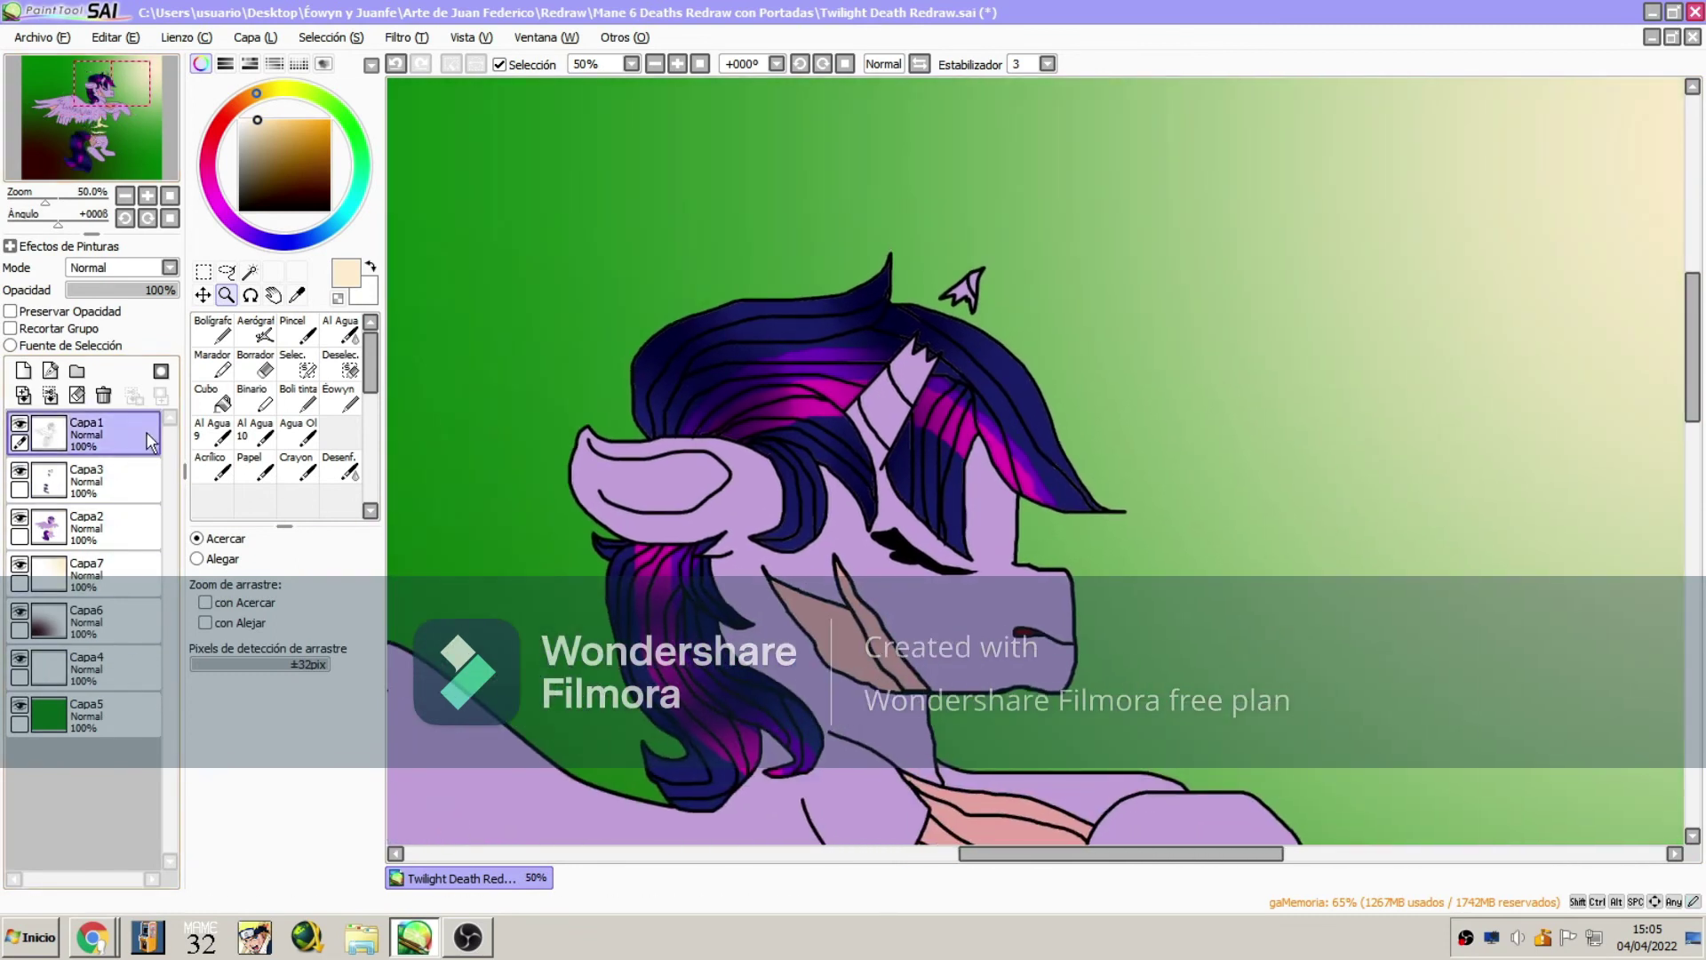
left_click(249, 272)
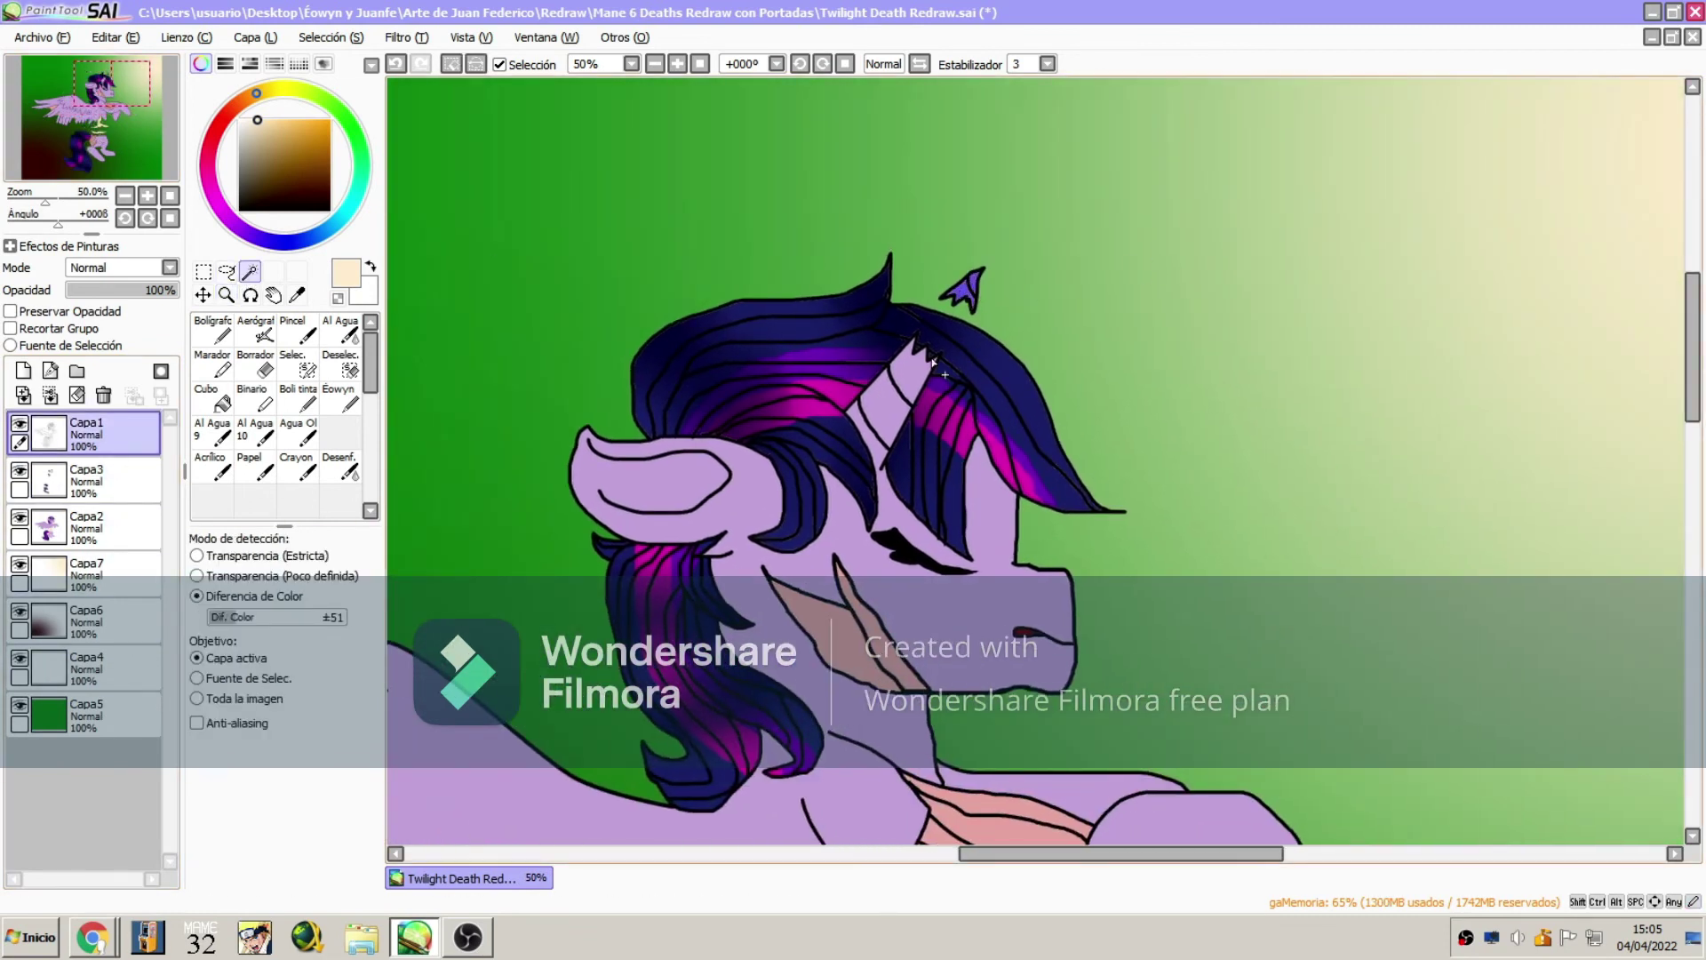
left_click(898, 509)
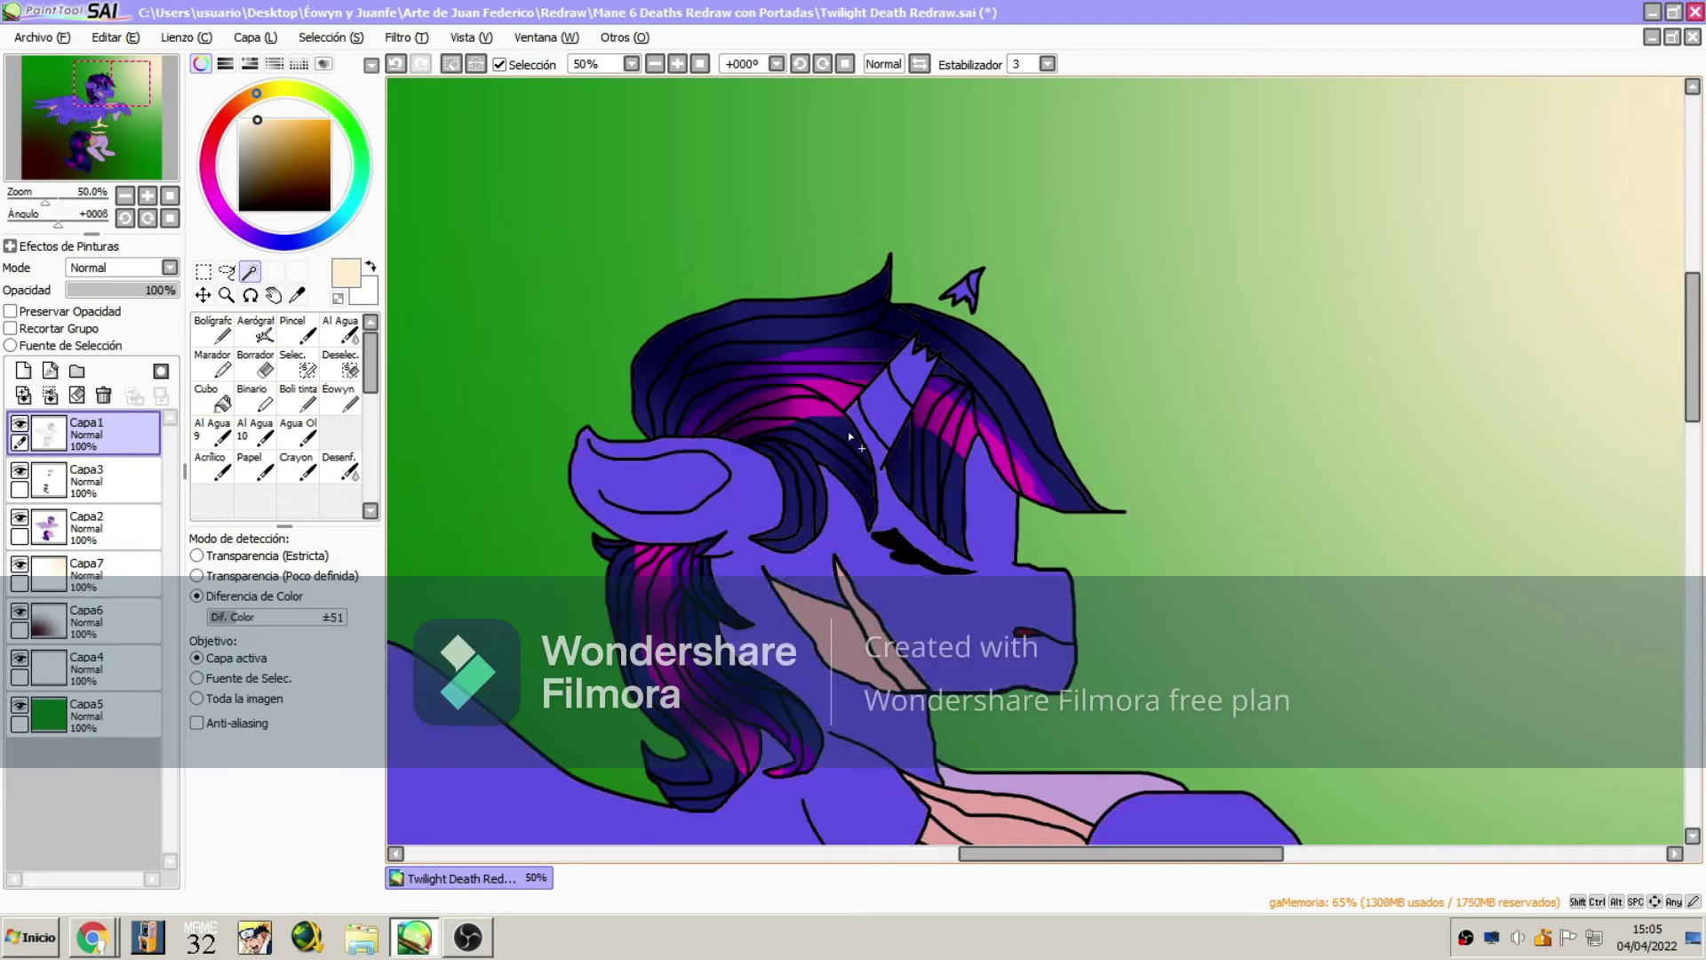
Add the wing's torn patches and the upper exposed spine pieces to the Magic Wand selection on Capa1
left_click_drag(1693, 407, 1692, 467)
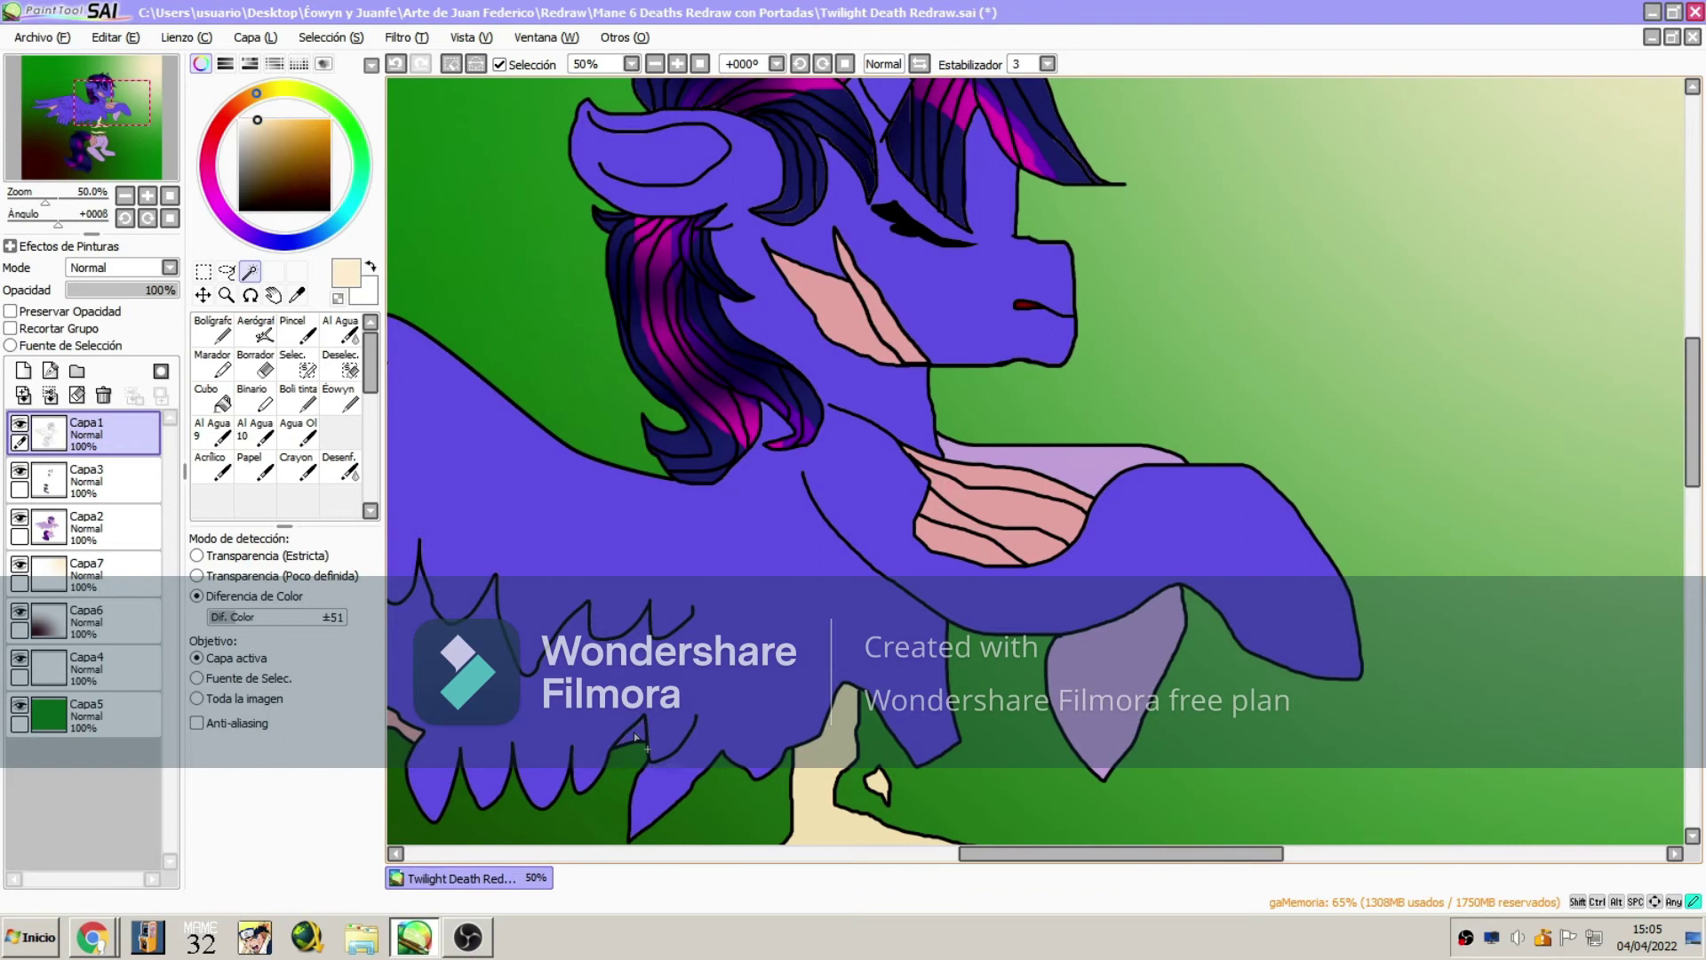
left_click_drag(126, 113, 99, 125)
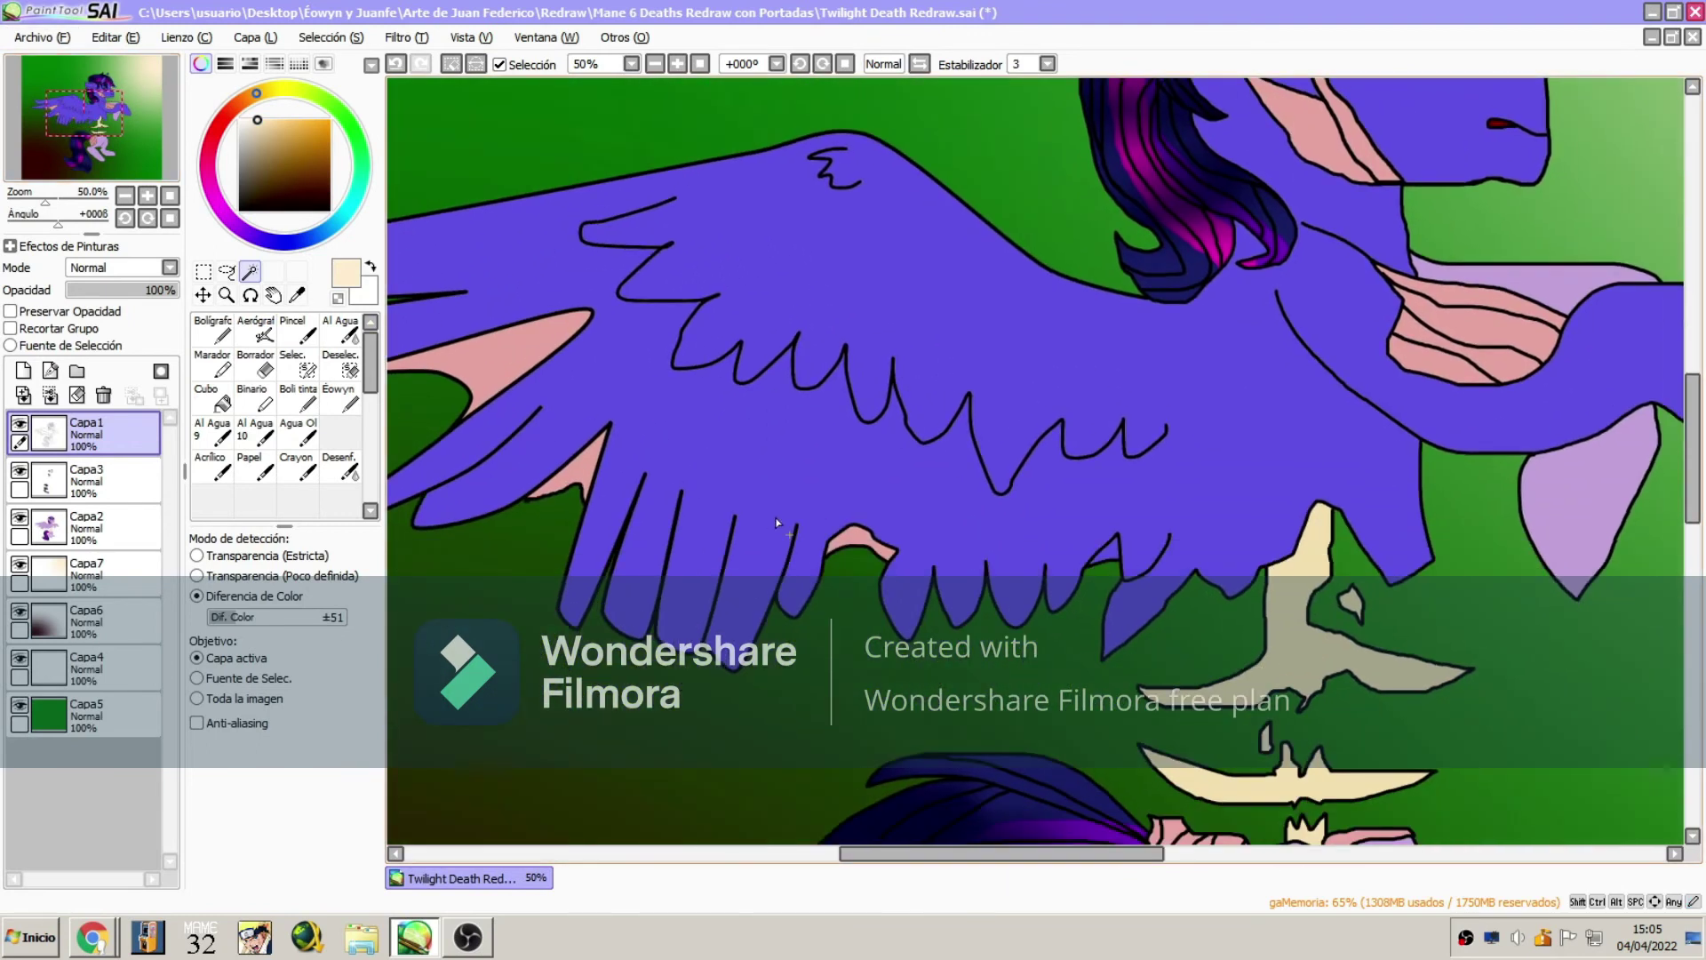
left_click(515, 371)
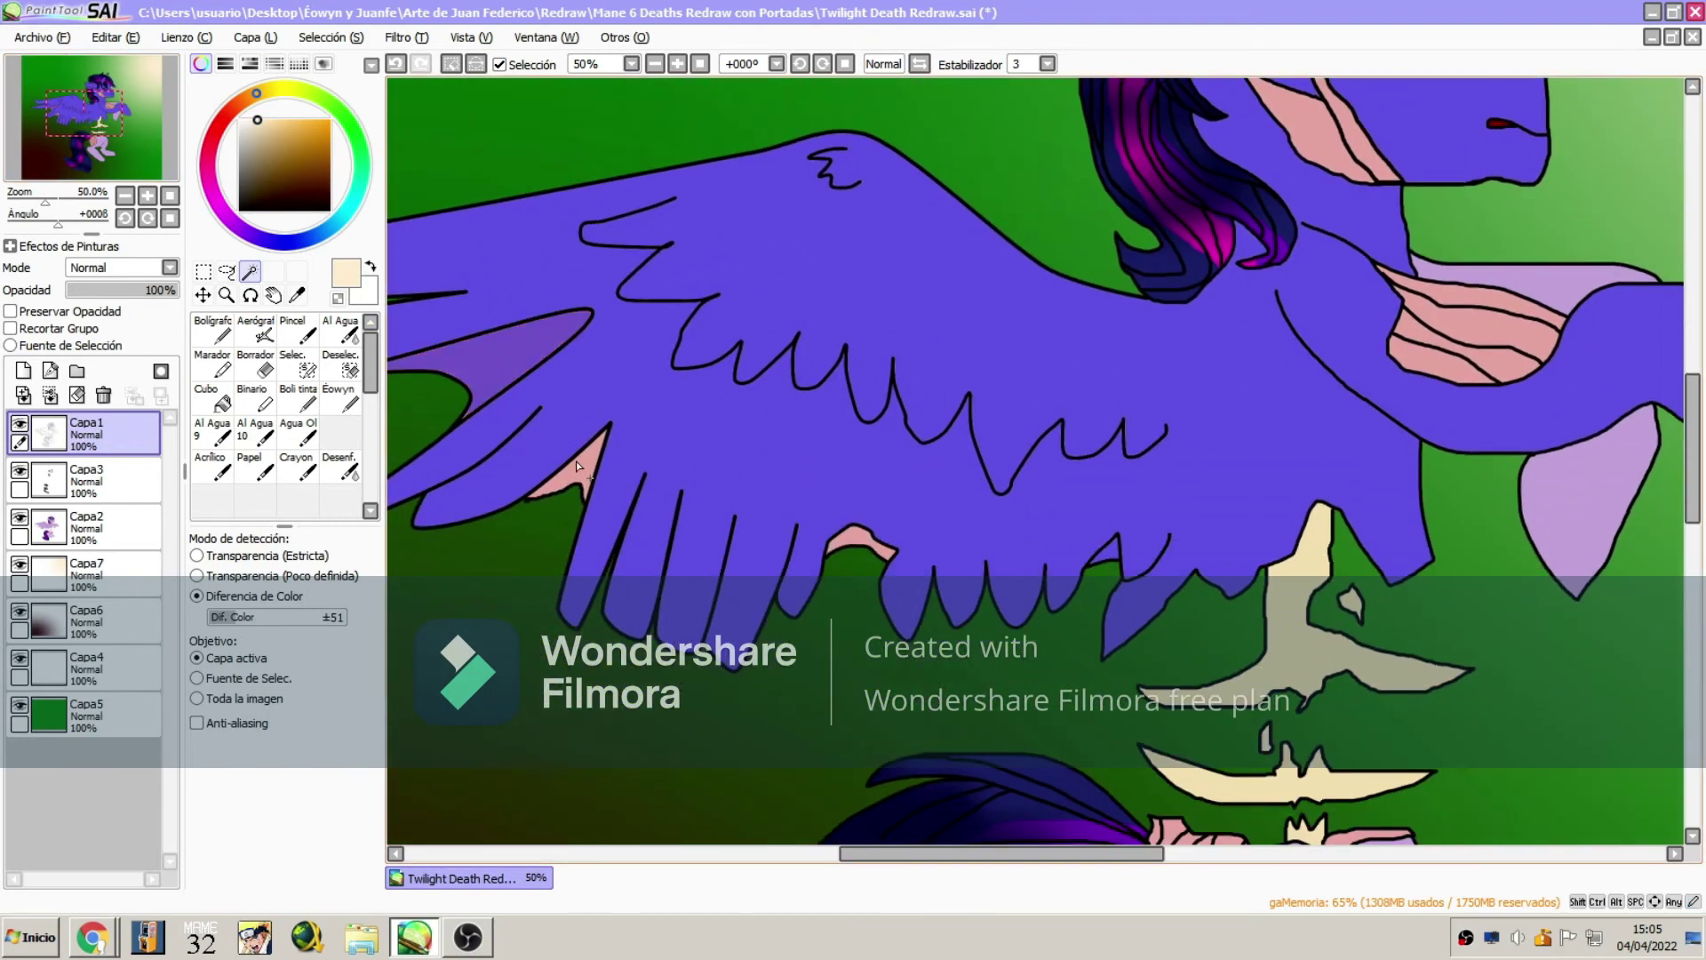
left_click(1275, 616)
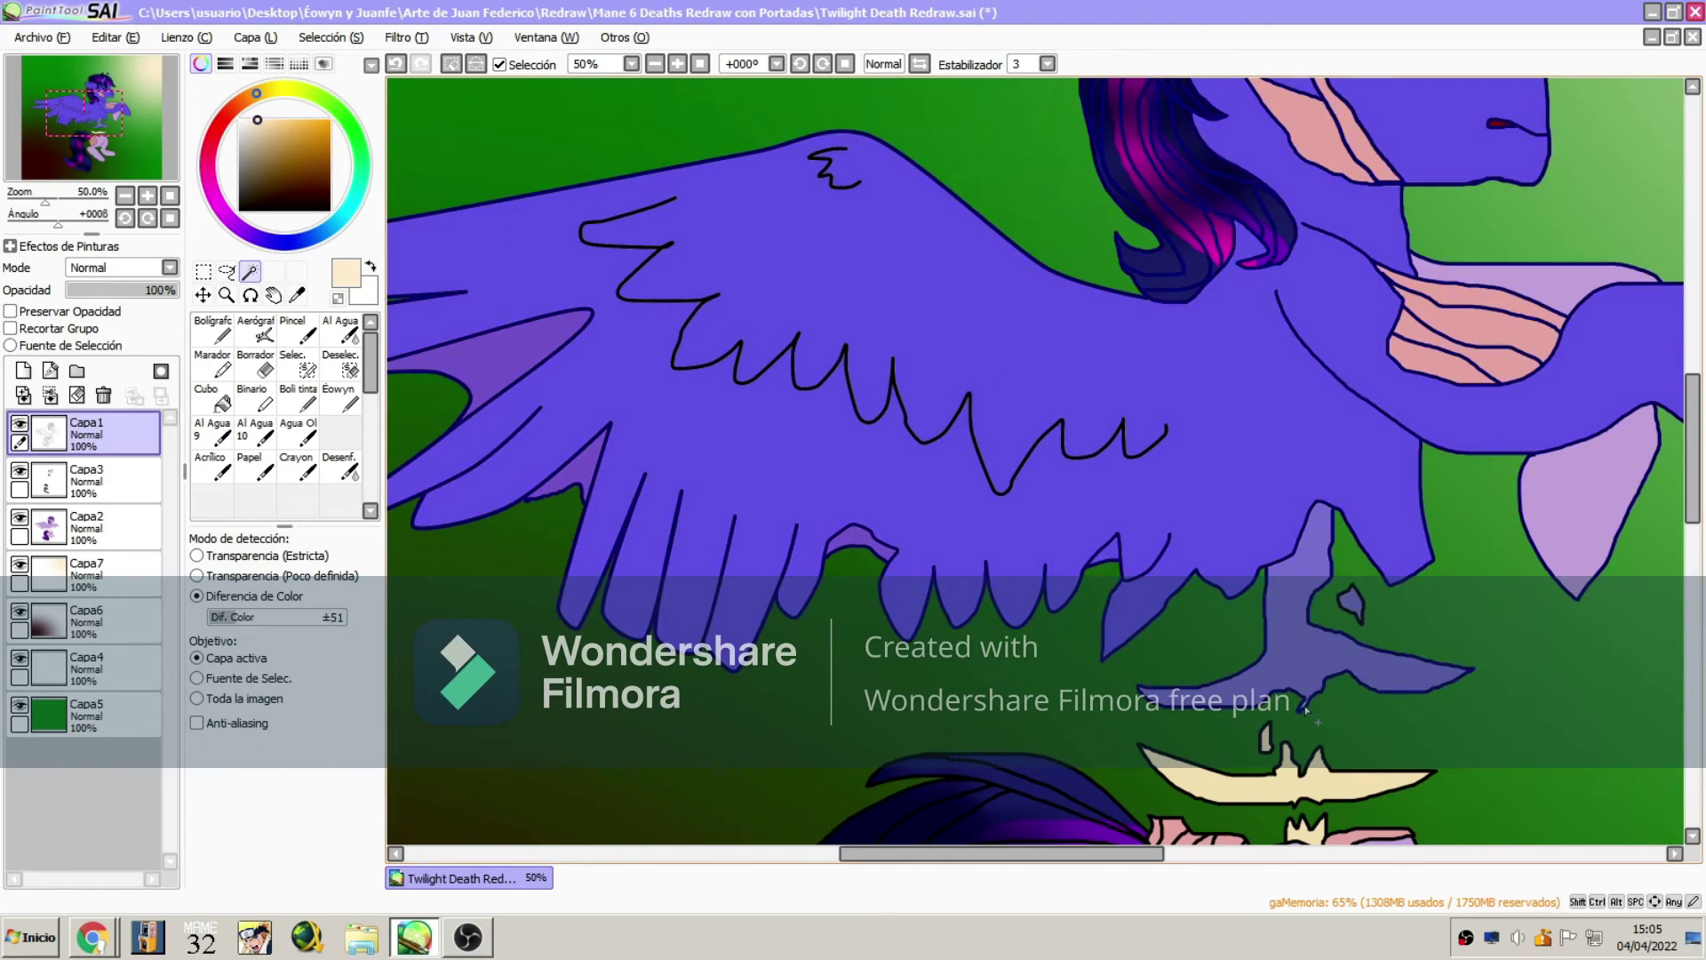
left_click(1296, 771)
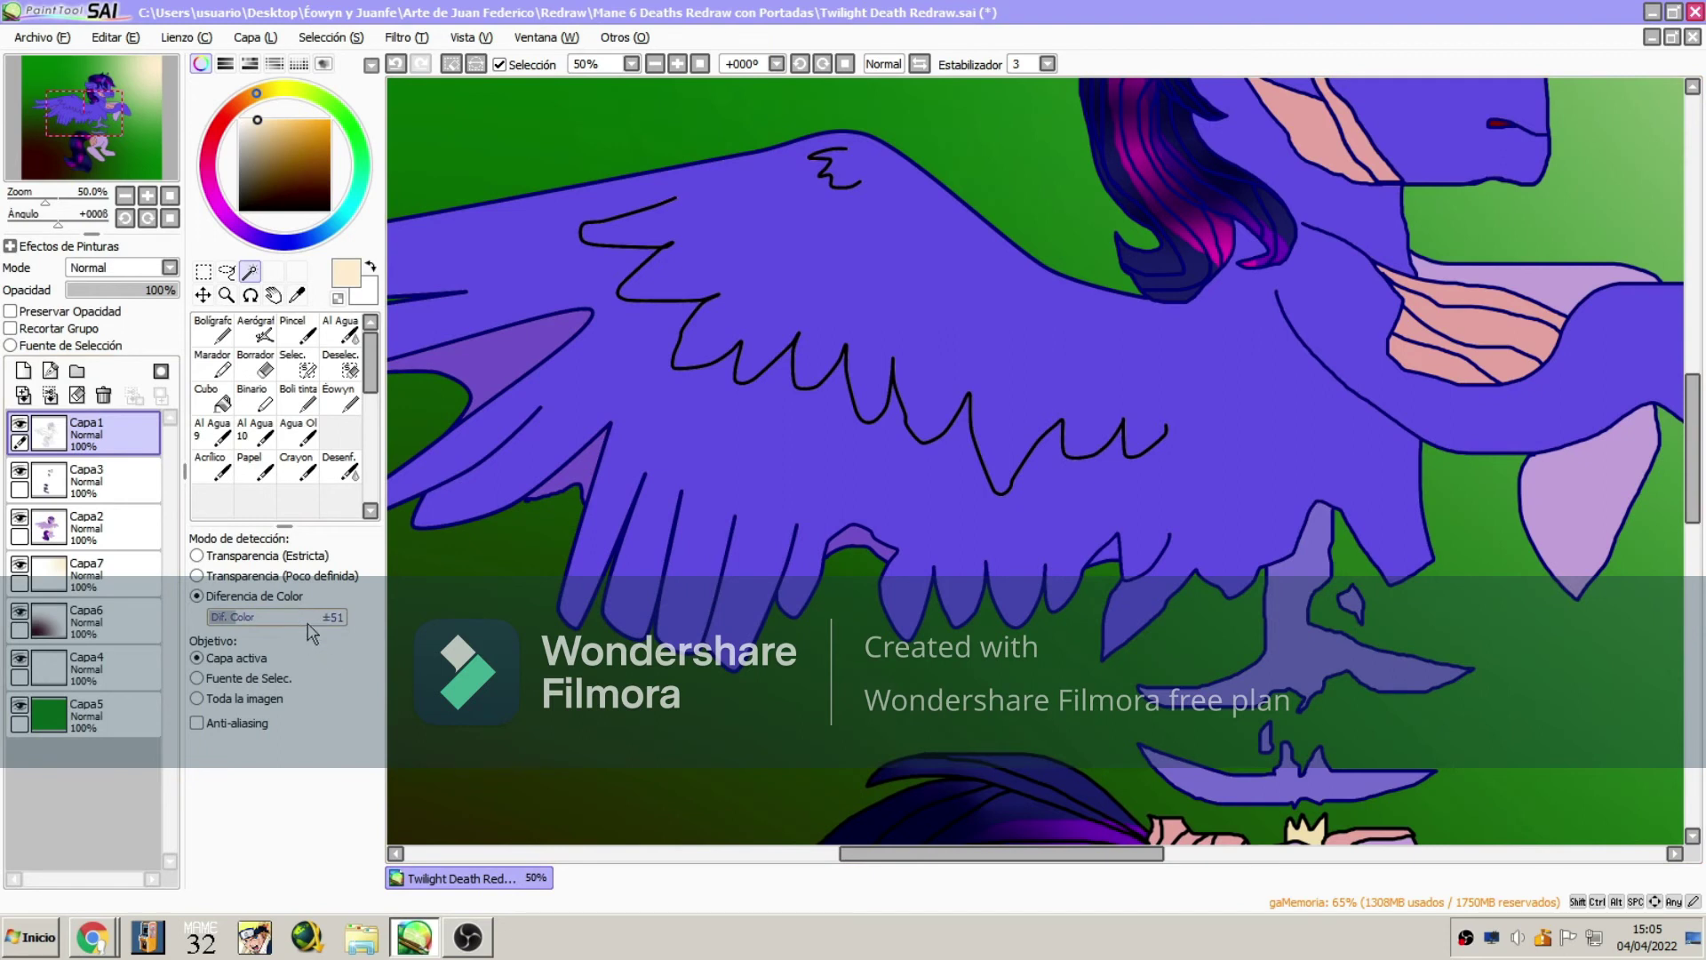
Add the chest wound stripes and the far wing and foreleg areas to the selection with a colour difference of 189
left_click(1444, 363)
left_click(1482, 355)
left_click(1491, 323)
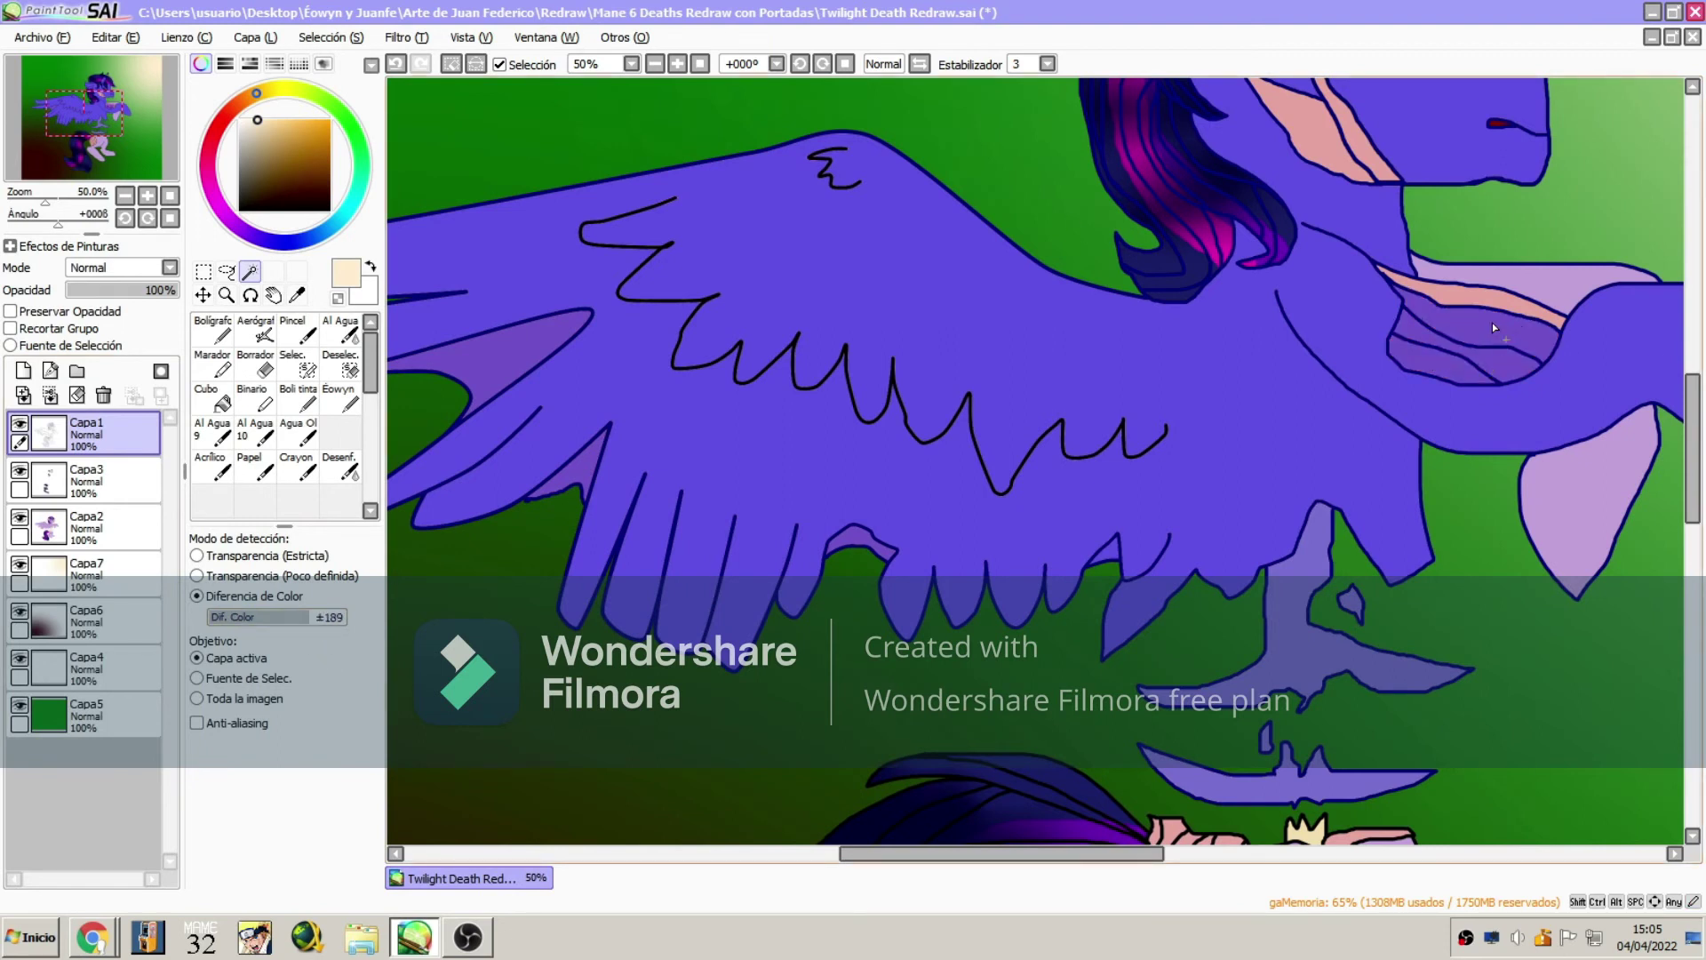
left_click(1505, 300)
left_click(1556, 295)
left_click(1611, 498)
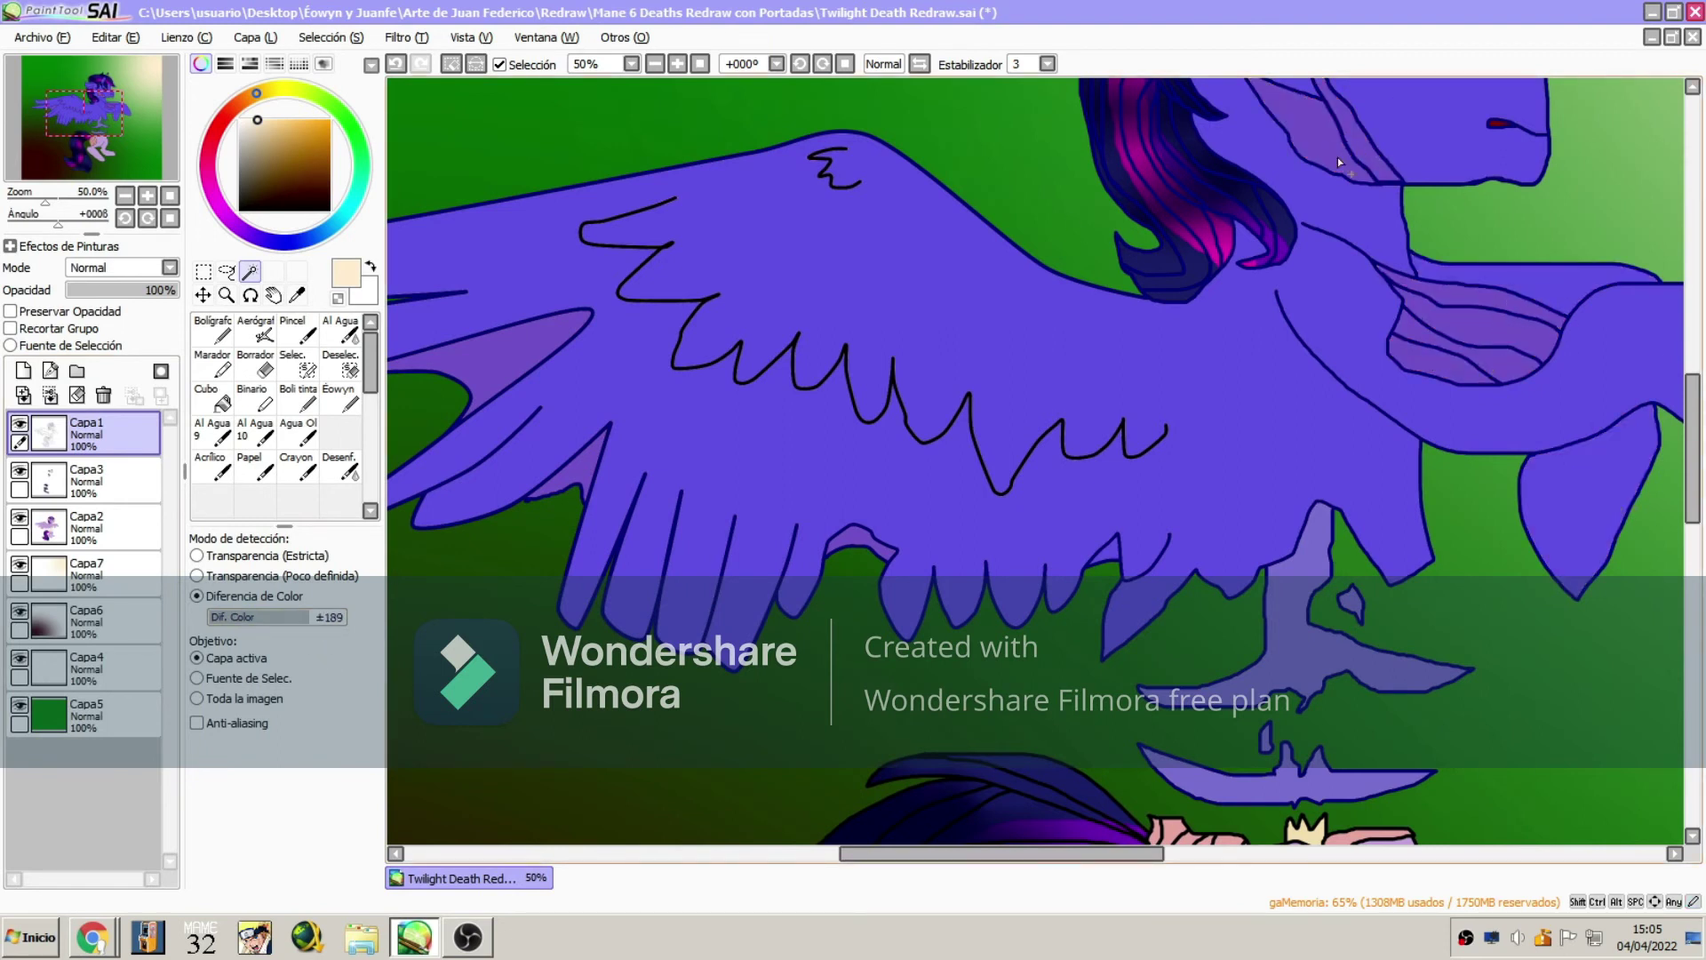
Add the wounded hip area and the remaining bone and flesh pieces on the hindquarters to the selection
left_click_drag(1695, 508, 1696, 627)
left_click(1267, 328)
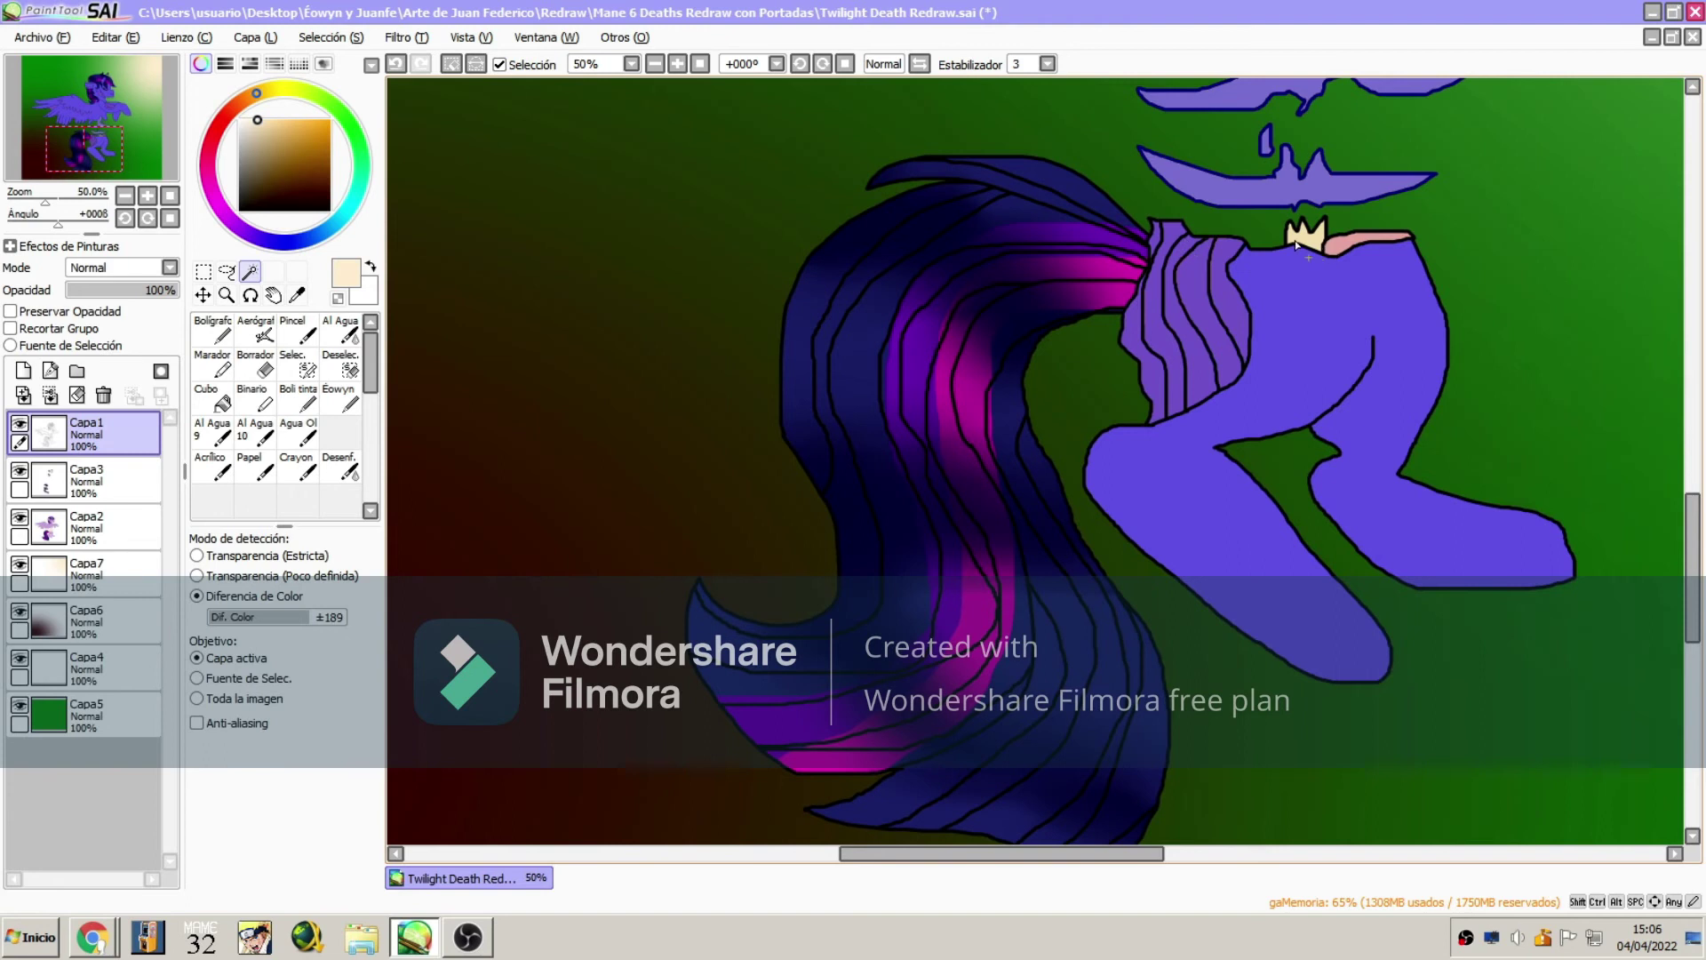
left_click_drag(1694, 623, 1694, 473)
left_click_drag(105, 171, 126, 162)
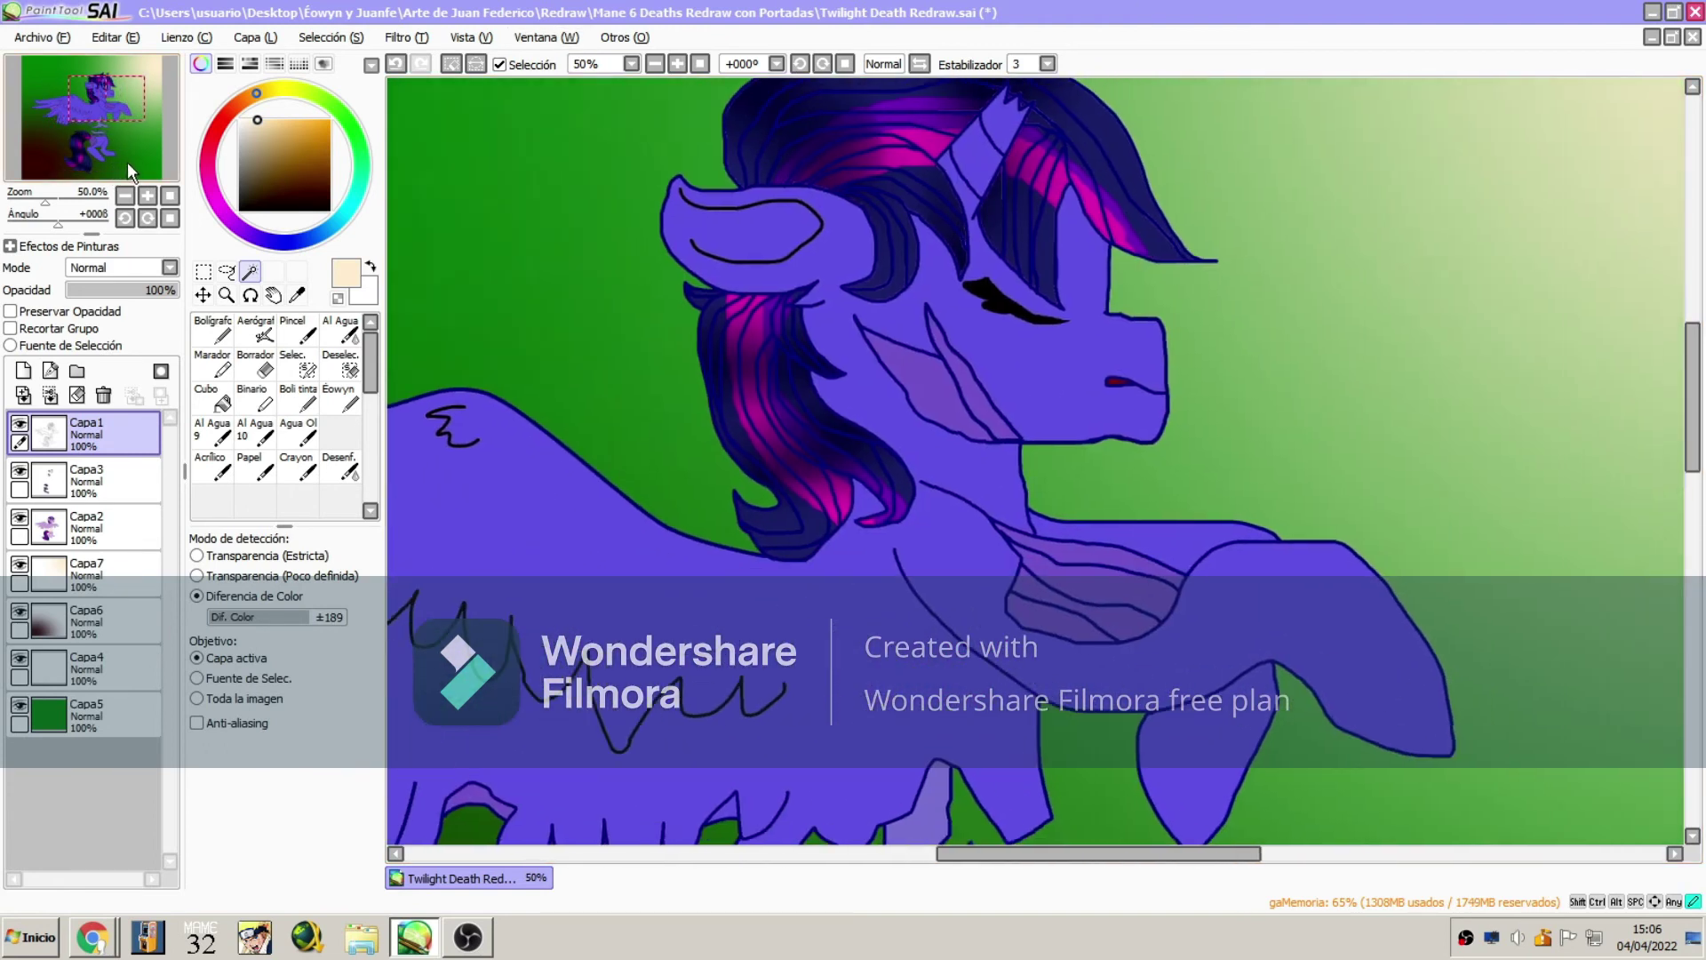
Add a new layer between Capa3 and Capa2 and choose a dark violet based on the body colour
left_click(23, 370)
left_click_drag(102, 435, 133, 536)
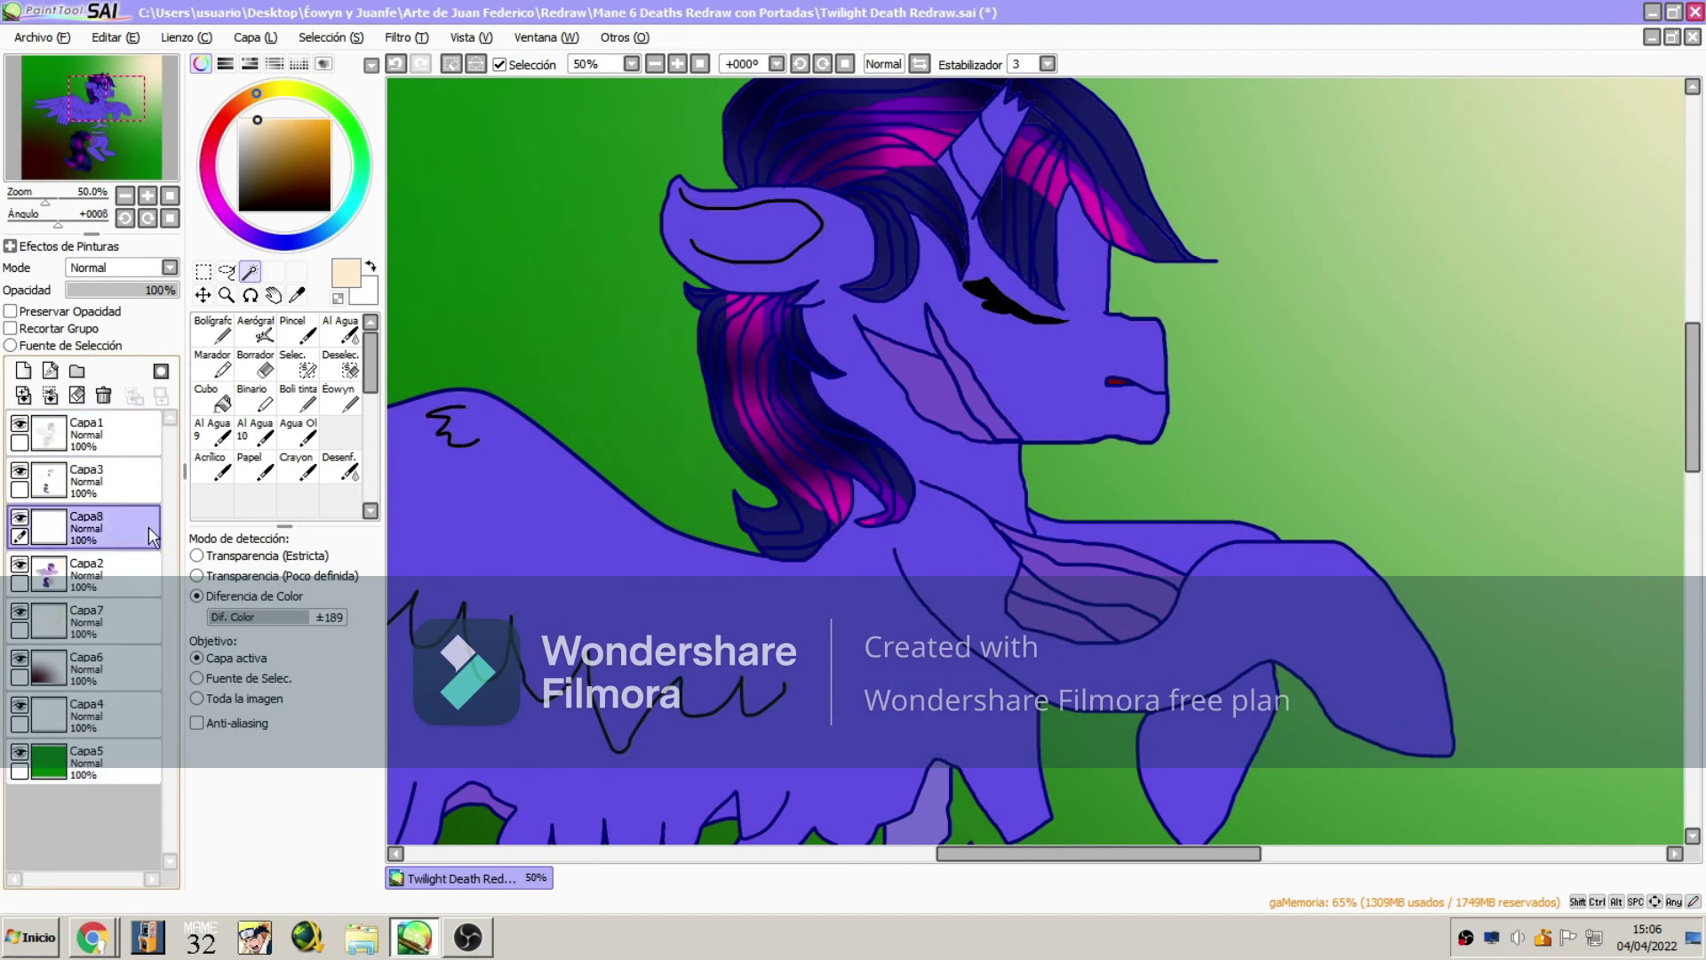
left_click(297, 295)
left_click(533, 485)
left_click(301, 156)
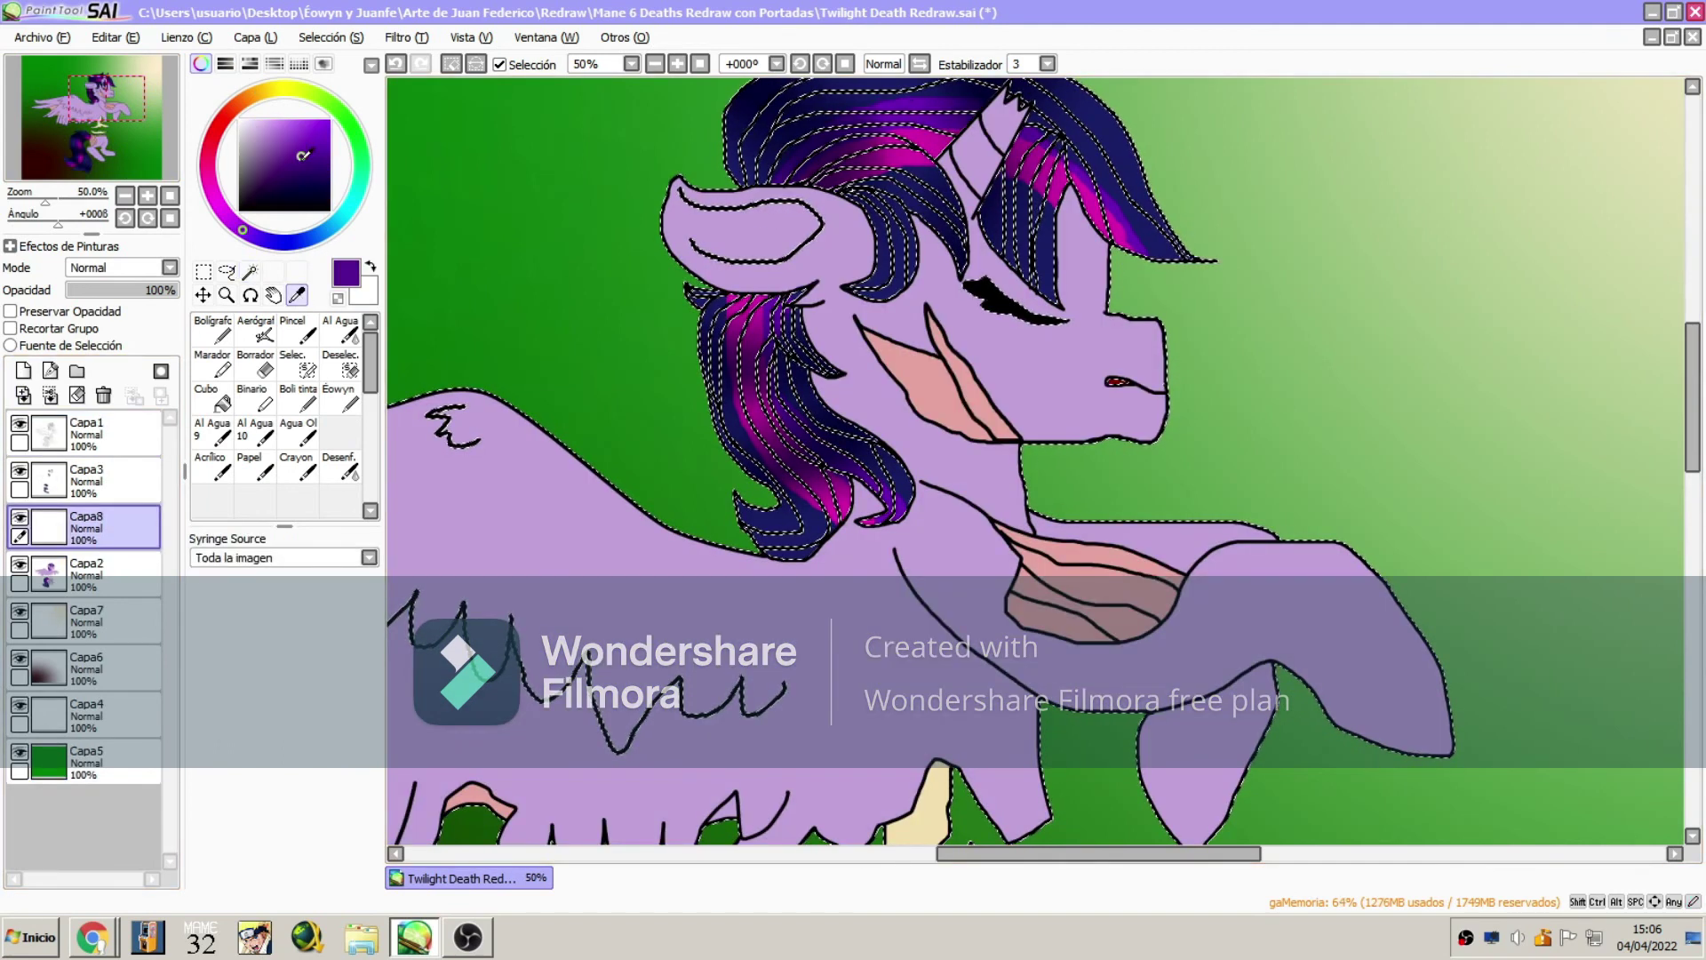
Airbrush dark violet shading at size 100 on the ear, face, jaw, horn and upper neck
left_click(255, 329)
left_click(310, 812)
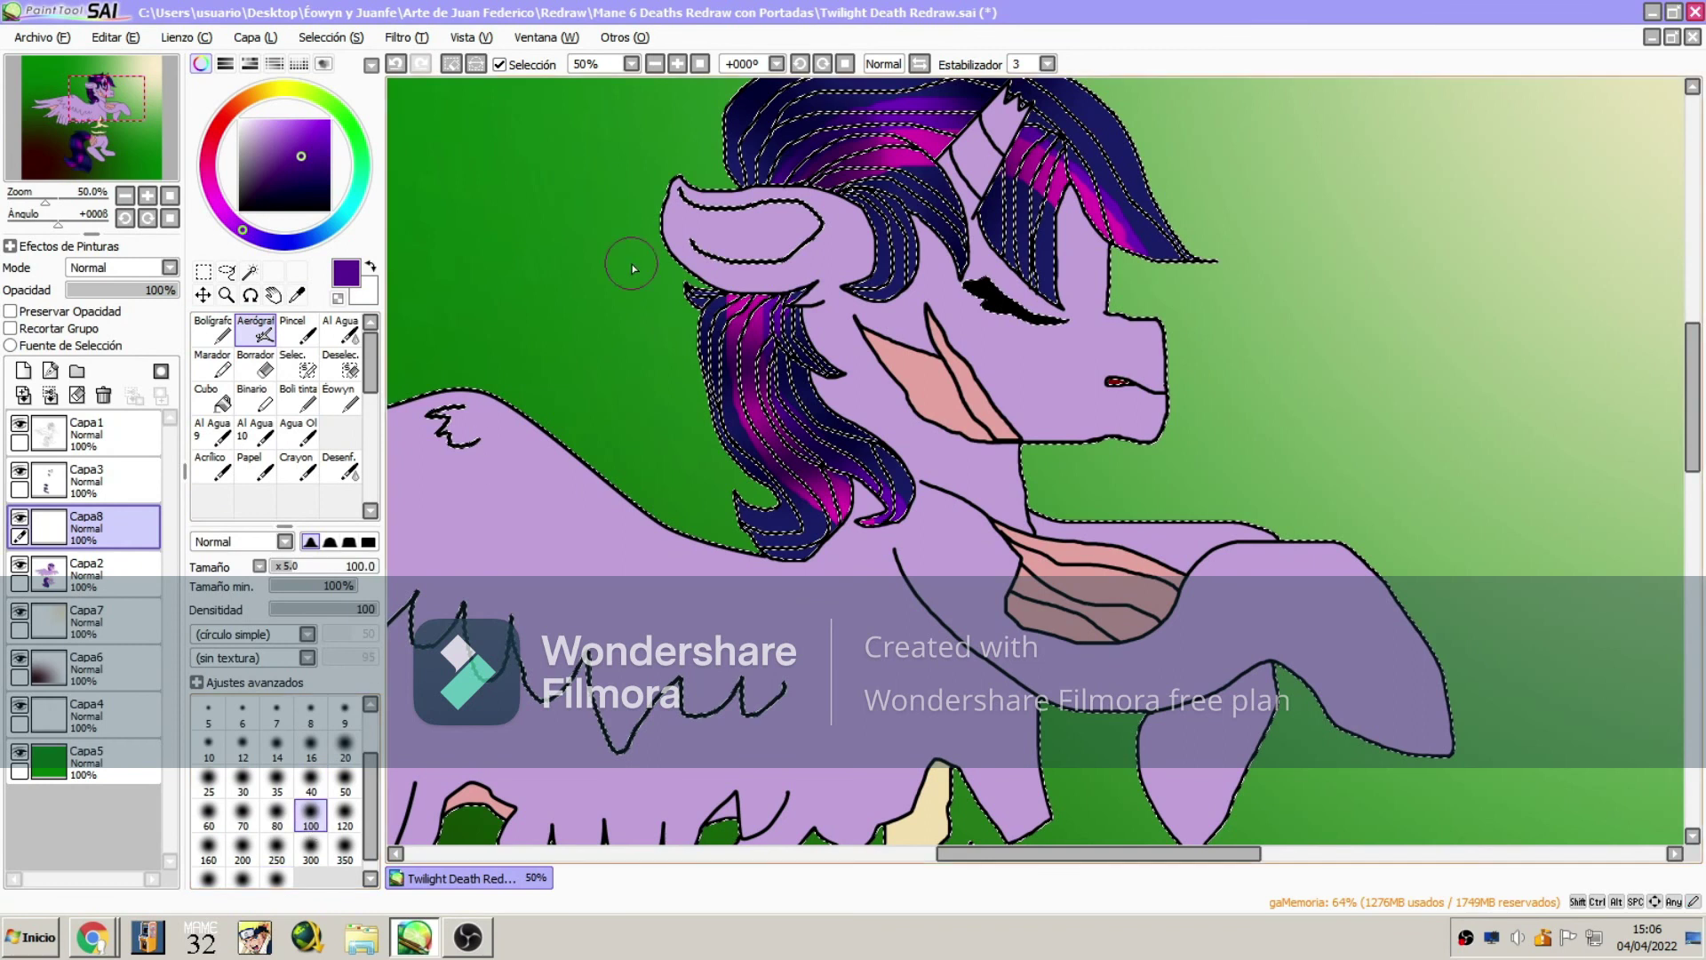
left_click_drag(695, 186, 716, 299)
mouse_move(629, 194)
left_mouse_down()
mouse_move(743, 256)
mouse_move(766, 300)
mouse_move(818, 316)
mouse_move(928, 490)
mouse_move(914, 492)
mouse_move(915, 418)
mouse_move(1178, 440)
mouse_move(977, 447)
mouse_move(885, 406)
mouse_move(1182, 391)
left_mouse_up()
left_click_drag(976, 242, 1008, 133)
left_click_drag(120, 89, 83, 136)
left_click_drag(799, 273, 830, 218)
mouse_move(800, 391)
left_mouse_down()
mouse_move(809, 453)
mouse_move(802, 400)
left_mouse_up()
Soften the violet shading on the head and neck with the Desenf. blur brush
left_click(341, 467)
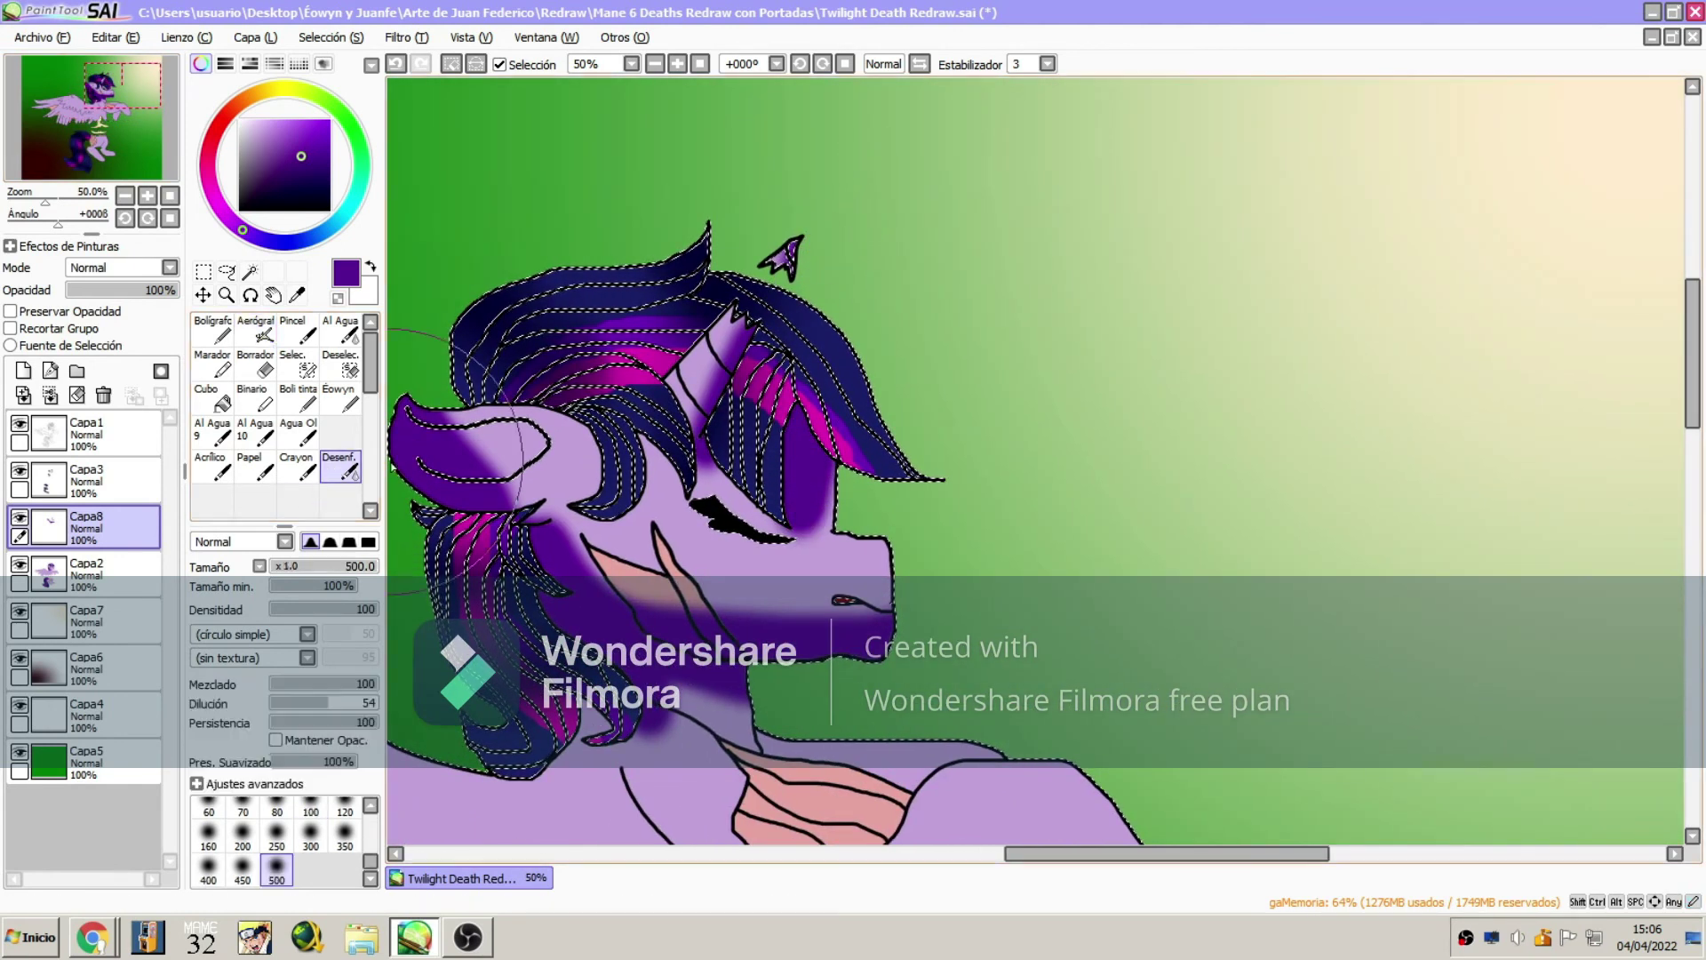
left_click(311, 833)
mouse_move(453, 418)
left_mouse_down()
mouse_move(504, 497)
mouse_move(602, 582)
mouse_move(740, 616)
mouse_move(901, 613)
left_mouse_up()
mouse_move(826, 529)
left_mouse_down()
mouse_move(813, 499)
mouse_move(667, 471)
mouse_move(713, 372)
mouse_move(799, 266)
left_mouse_up()
left_click(209, 805)
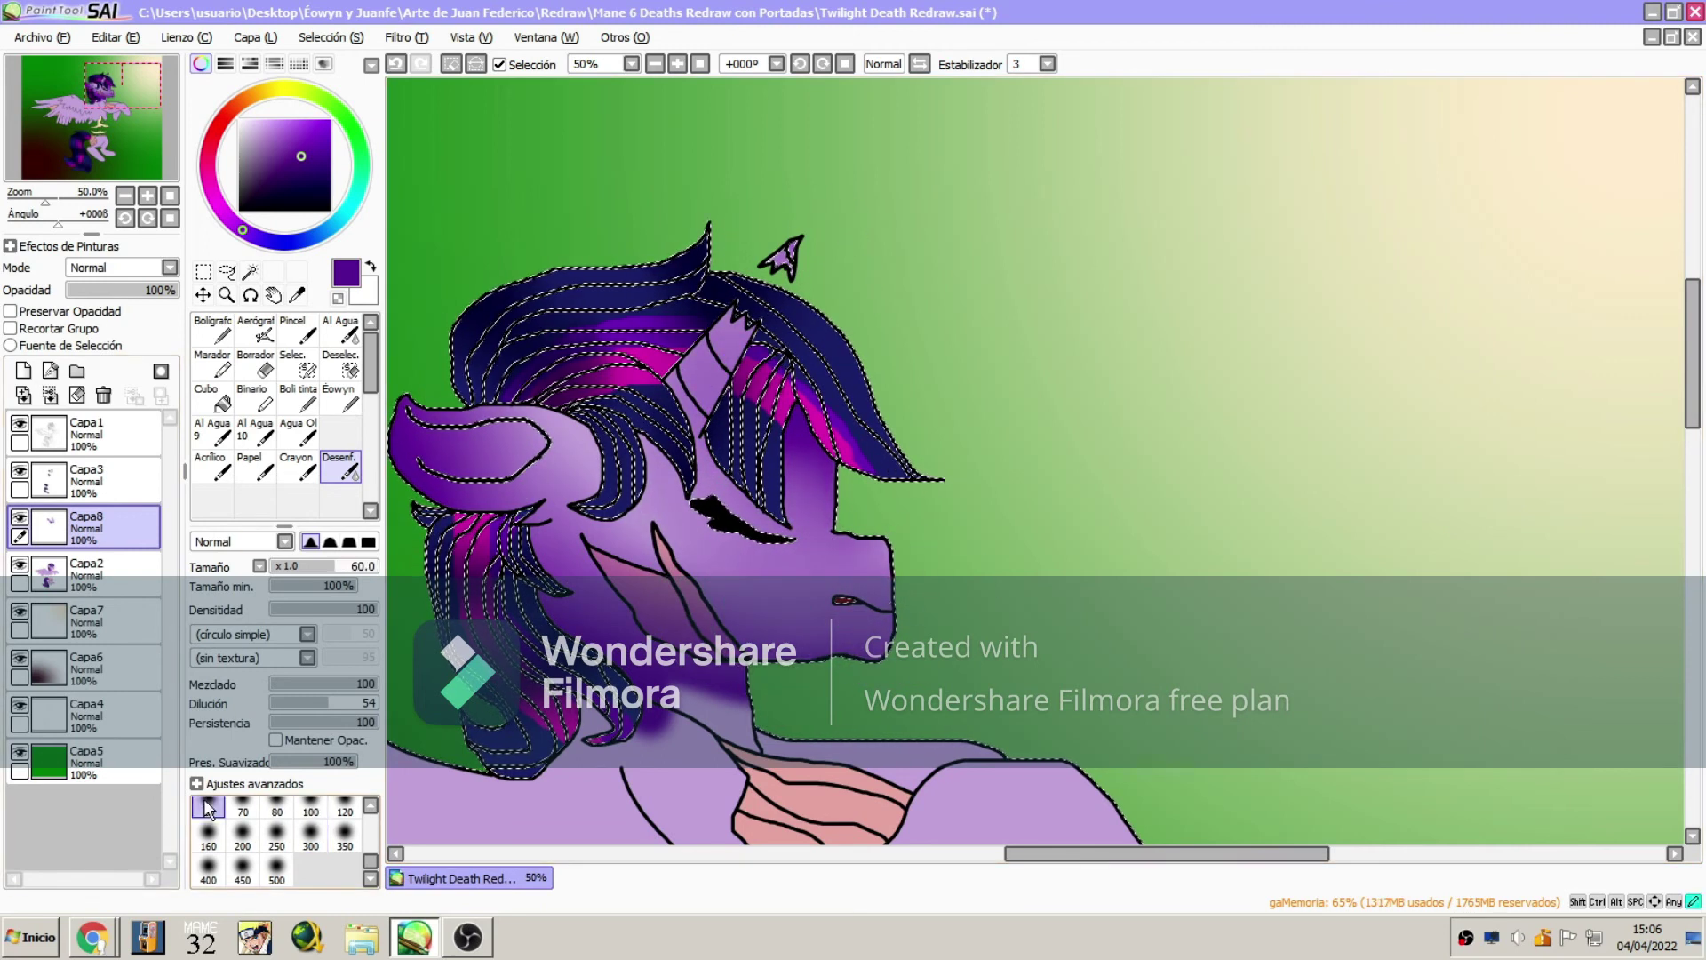
left_click(212, 330)
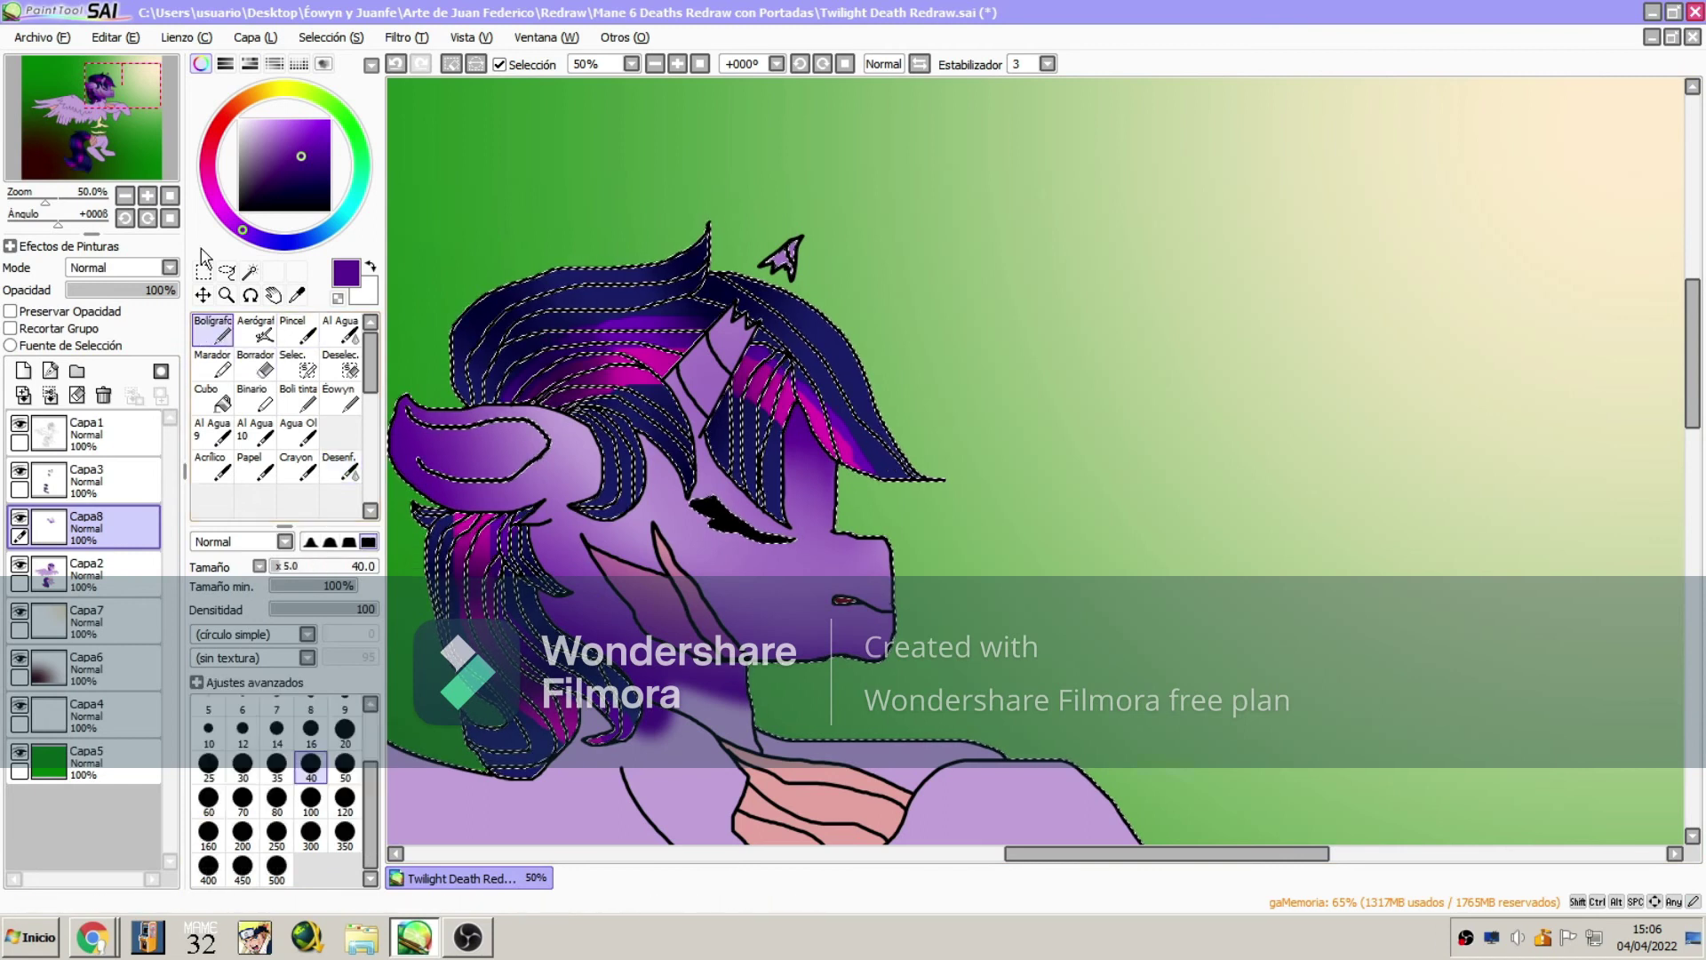
left_click(340, 471)
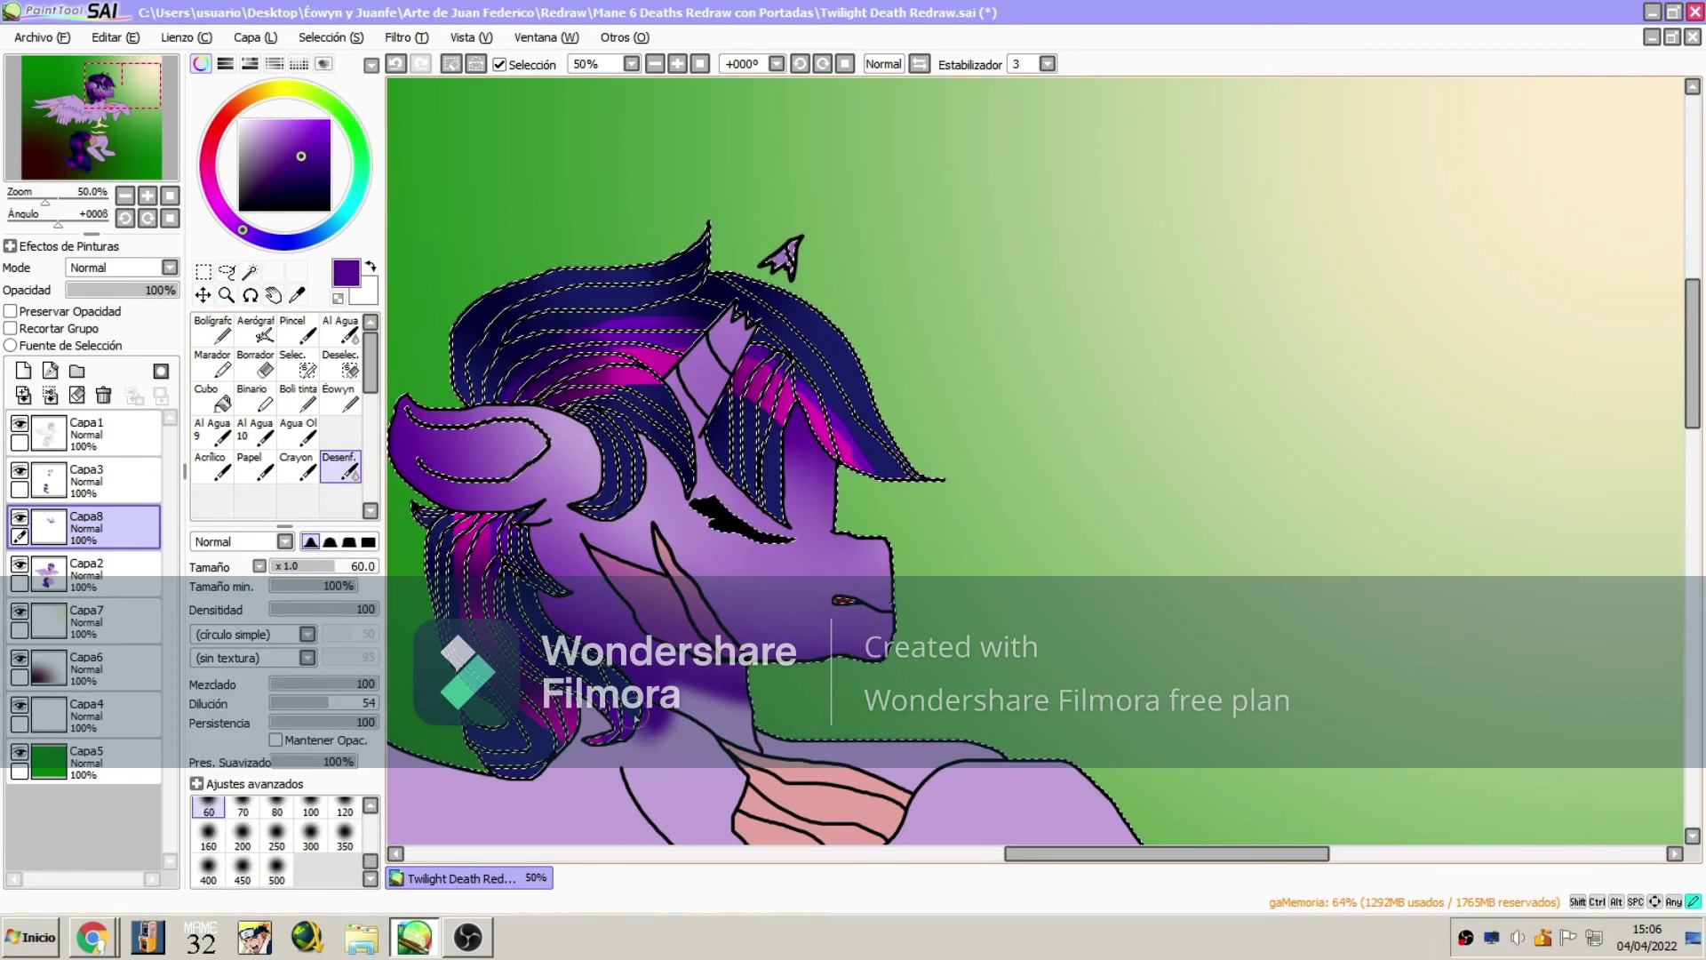
left_click(276, 805)
Airbrush dark violet shading at size 100 along the neck base, chest and both forelegs
left_click_drag(27, 123, 32, 142)
left_click(218, 336)
key("v")
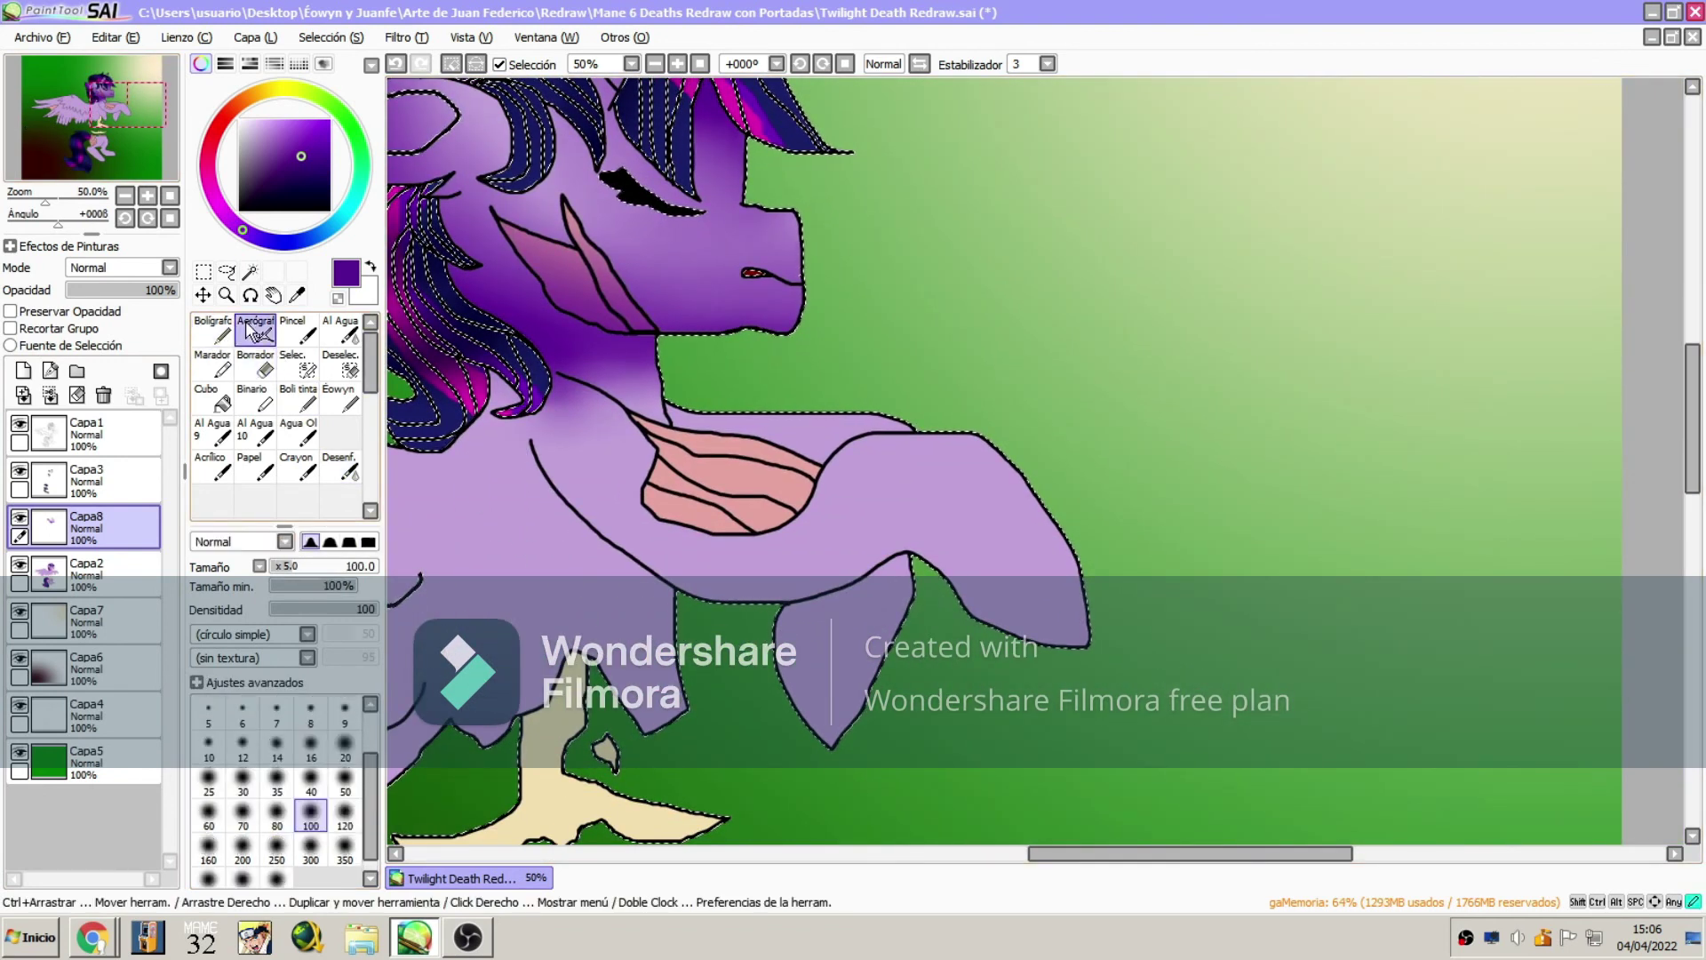
mouse_move(531, 423)
left_mouse_down()
mouse_move(690, 588)
mouse_move(571, 488)
mouse_move(868, 584)
mouse_move(1169, 639)
left_mouse_up()
left_click_drag(925, 551, 754, 608)
mouse_move(623, 401)
left_mouse_down()
mouse_move(706, 448)
mouse_move(992, 459)
mouse_move(1082, 601)
left_mouse_up()
left_click_drag(776, 614, 827, 777)
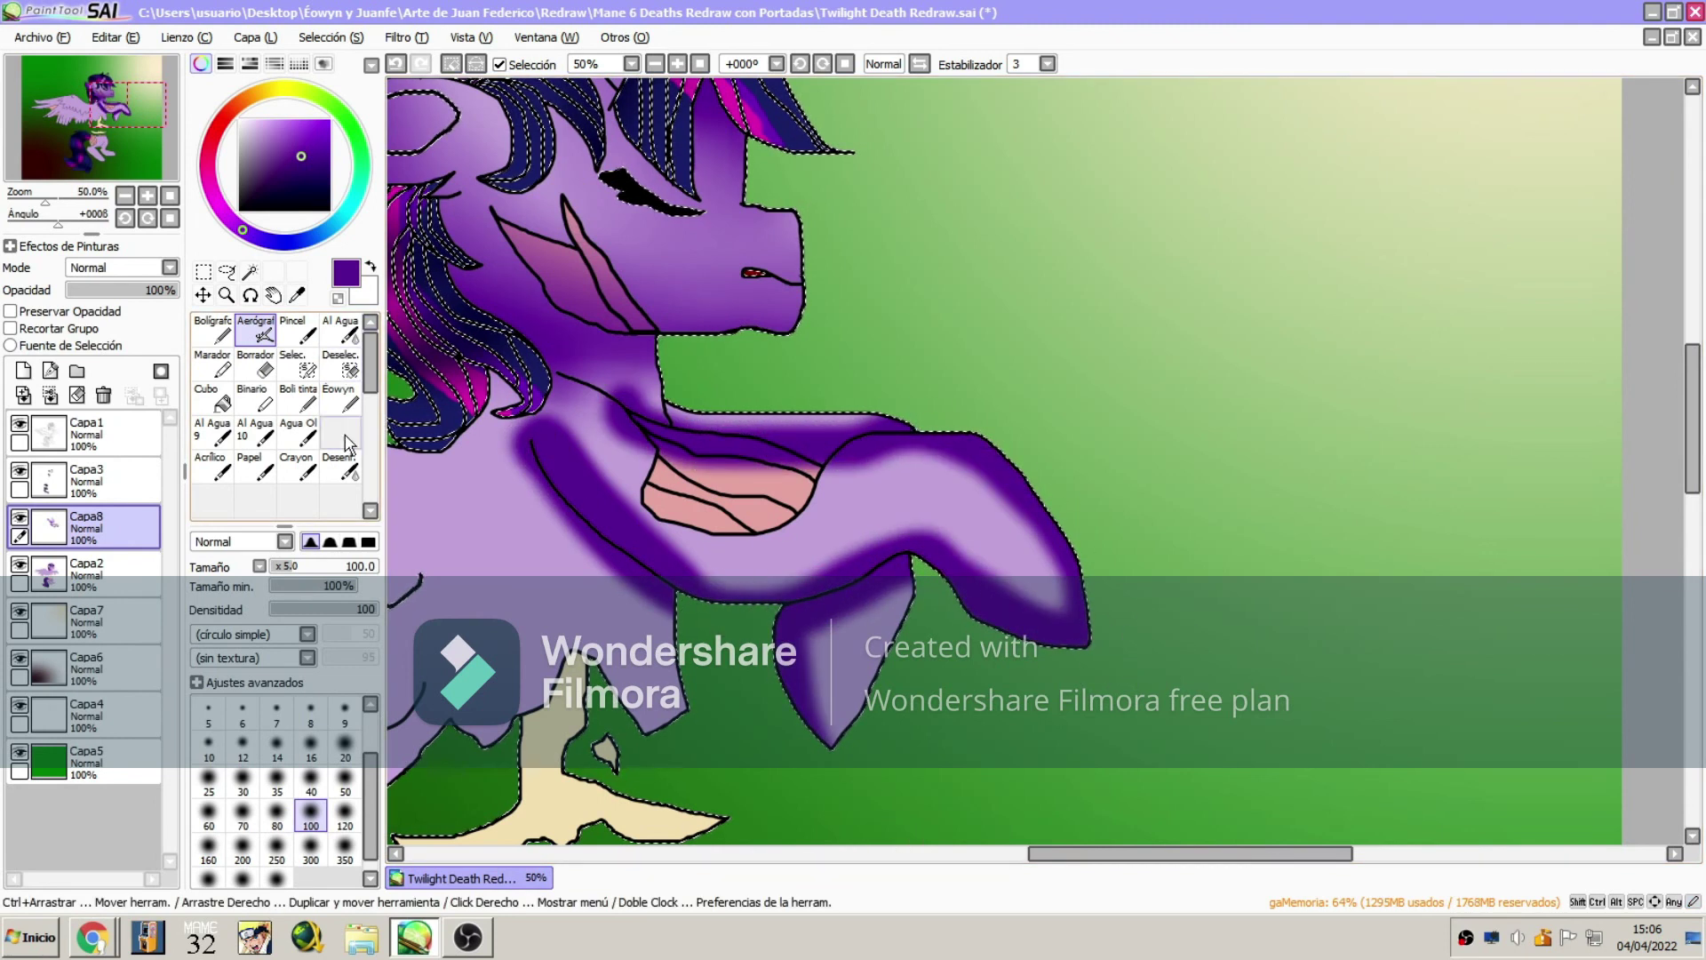
Blend the violet shading on the chest and forelegs with the Desenf. blur brush at size 100
left_click(343, 467)
mouse_move(503, 444)
left_mouse_down()
mouse_move(646, 586)
mouse_move(591, 429)
mouse_move(574, 506)
mouse_move(711, 573)
mouse_move(1022, 551)
mouse_move(842, 525)
mouse_move(828, 714)
mouse_move(1078, 573)
mouse_move(888, 484)
mouse_move(539, 389)
mouse_move(906, 442)
left_mouse_up()
left_click(311, 807)
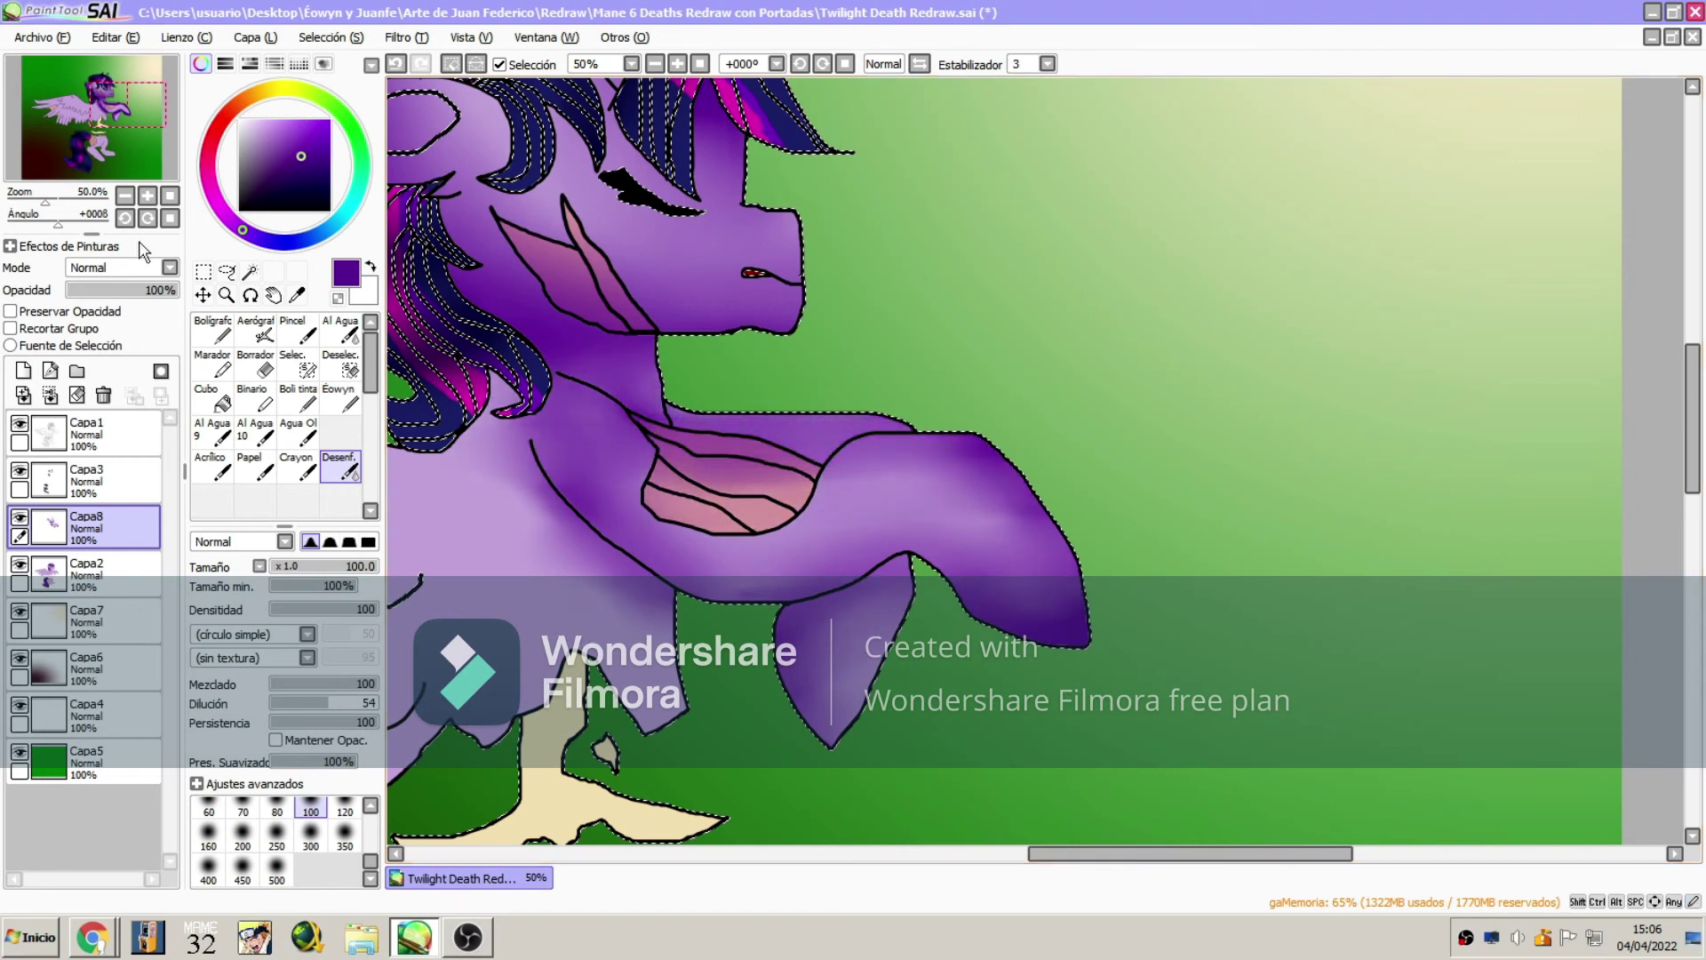
Airbrush dark violet shading on the wing, lower torso and hind legs, and soften it with the Desenf. brush at size 500
left_click(227, 295)
left_click(222, 559)
left_click(1017, 413)
left_click(1016, 413)
left_click(1022, 411)
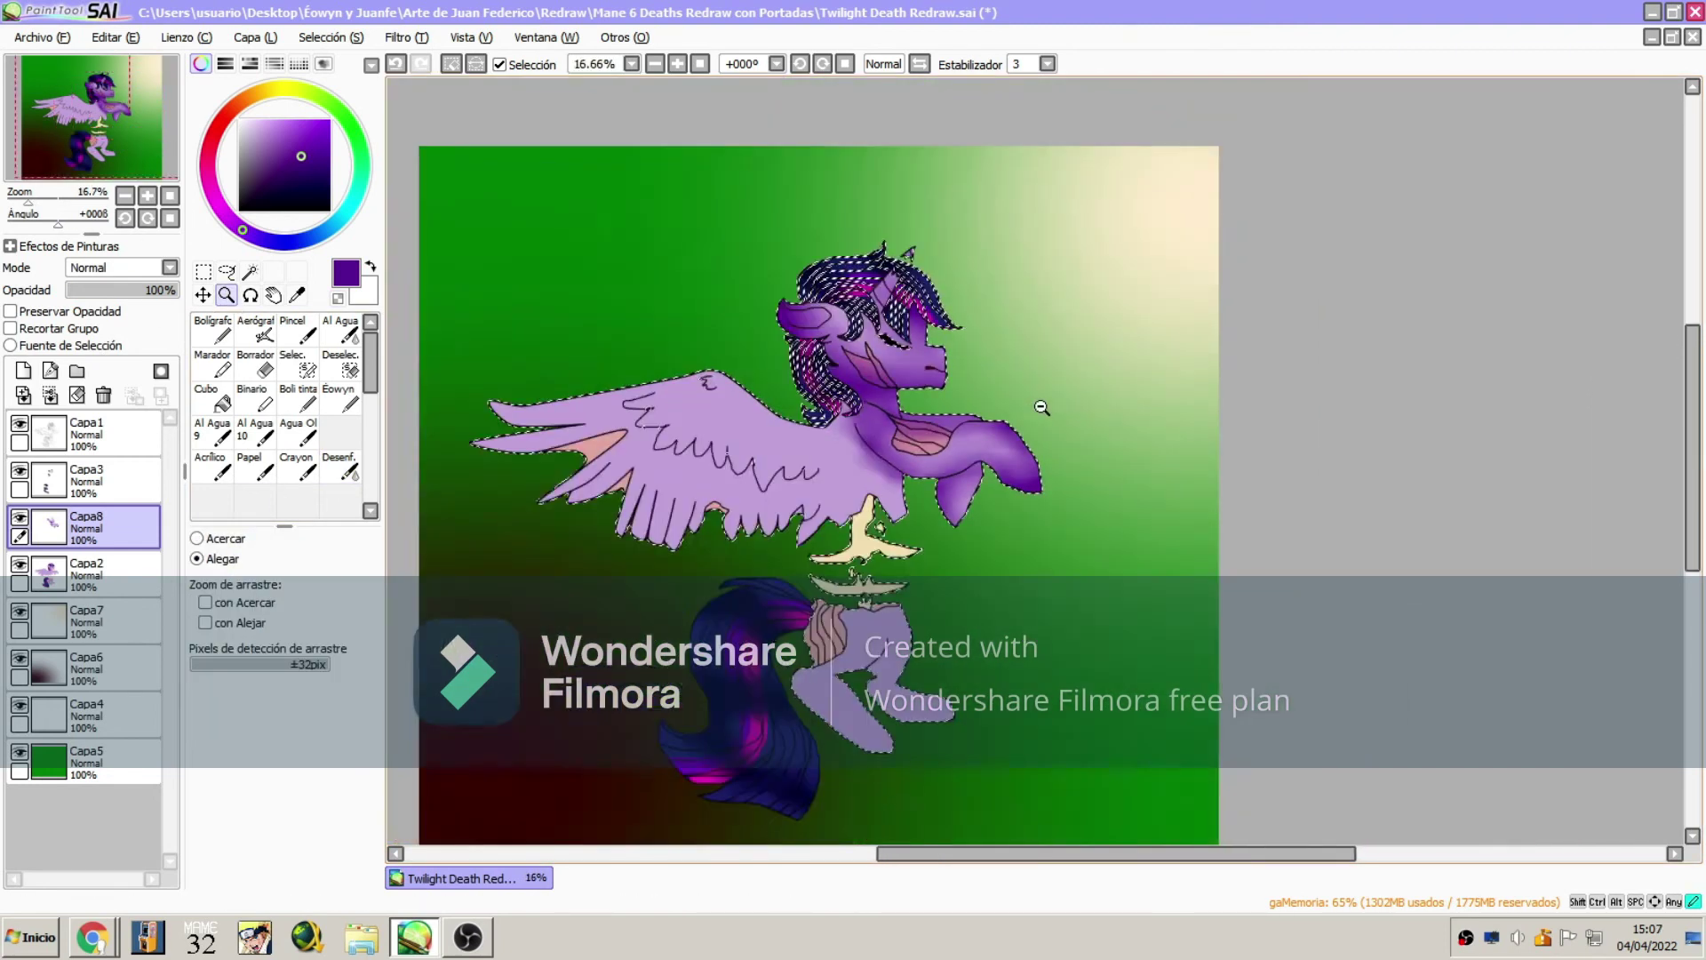
left_click(1042, 407)
left_click(256, 331)
mouse_move(623, 442)
left_mouse_down()
mouse_move(777, 451)
mouse_move(719, 500)
mouse_move(893, 495)
mouse_move(872, 585)
mouse_move(917, 660)
left_mouse_up()
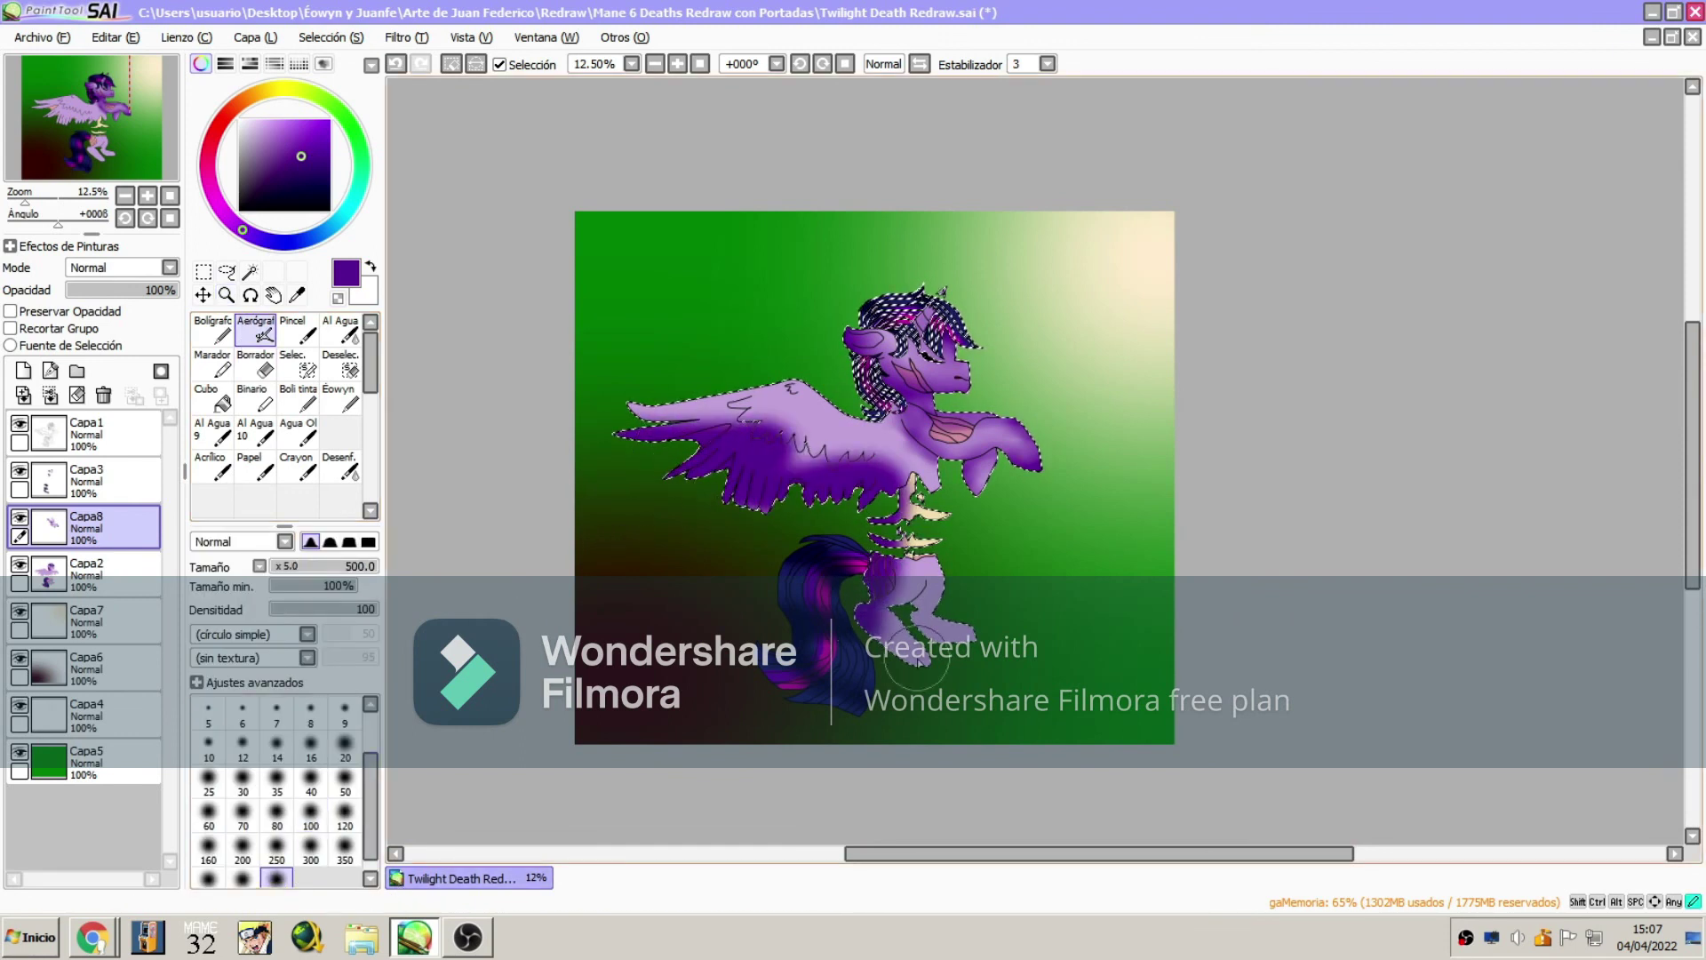
left_click(311, 813)
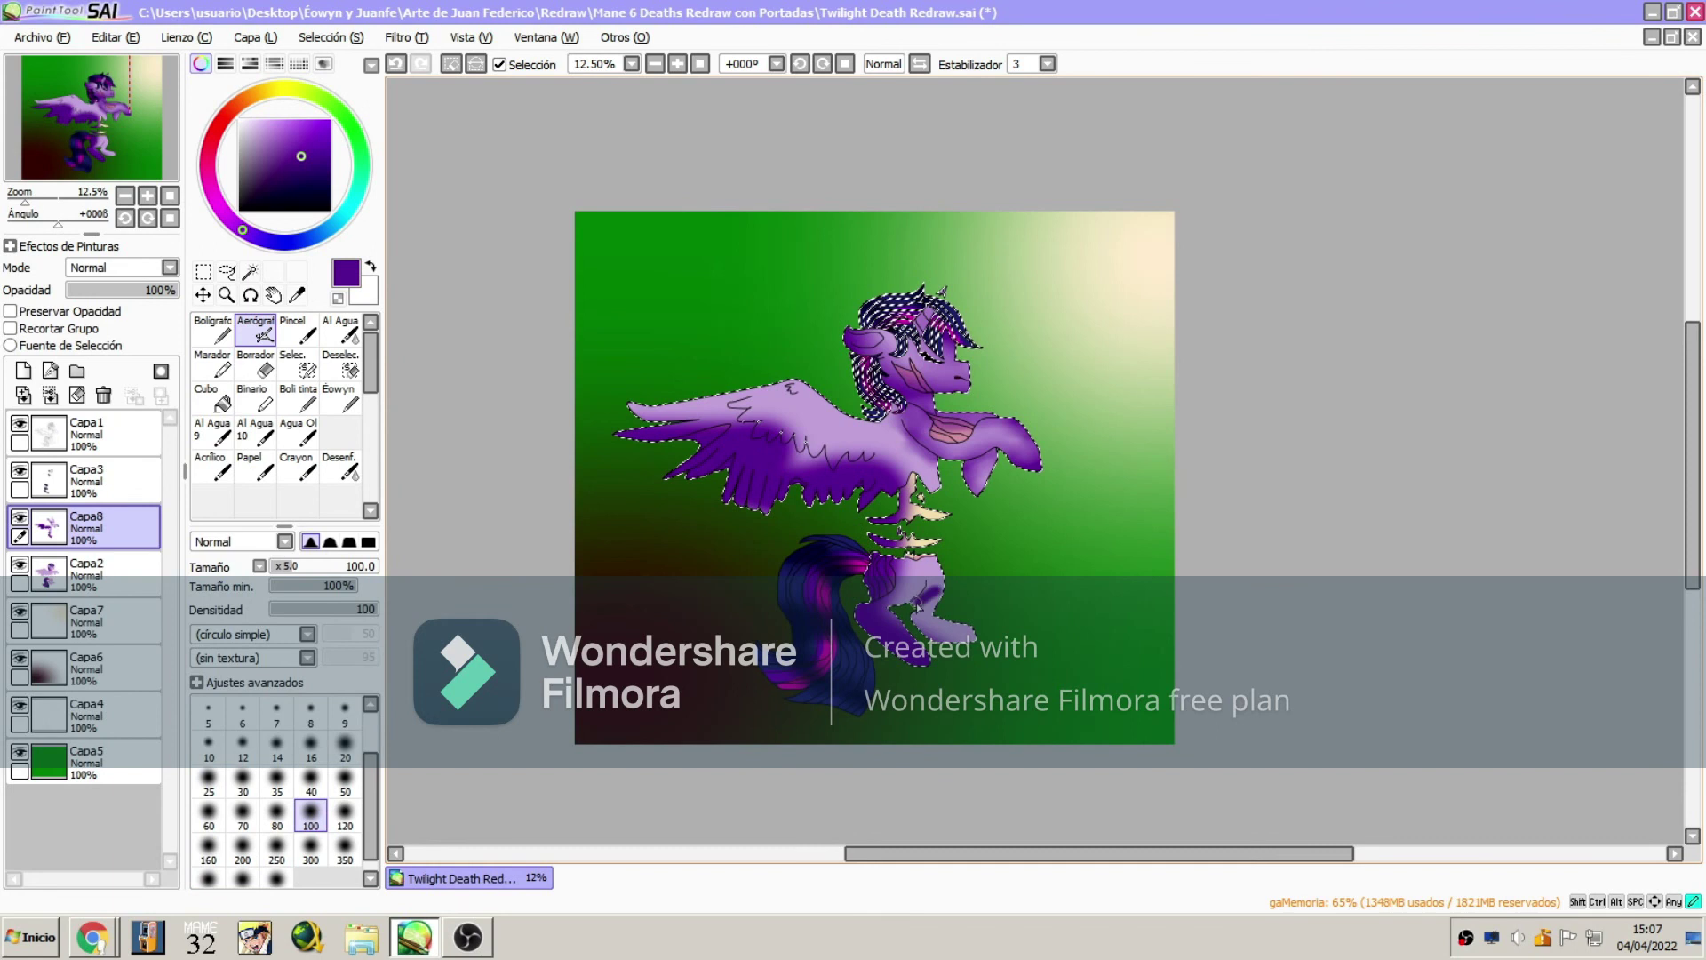
left_click(343, 468)
left_click(278, 871)
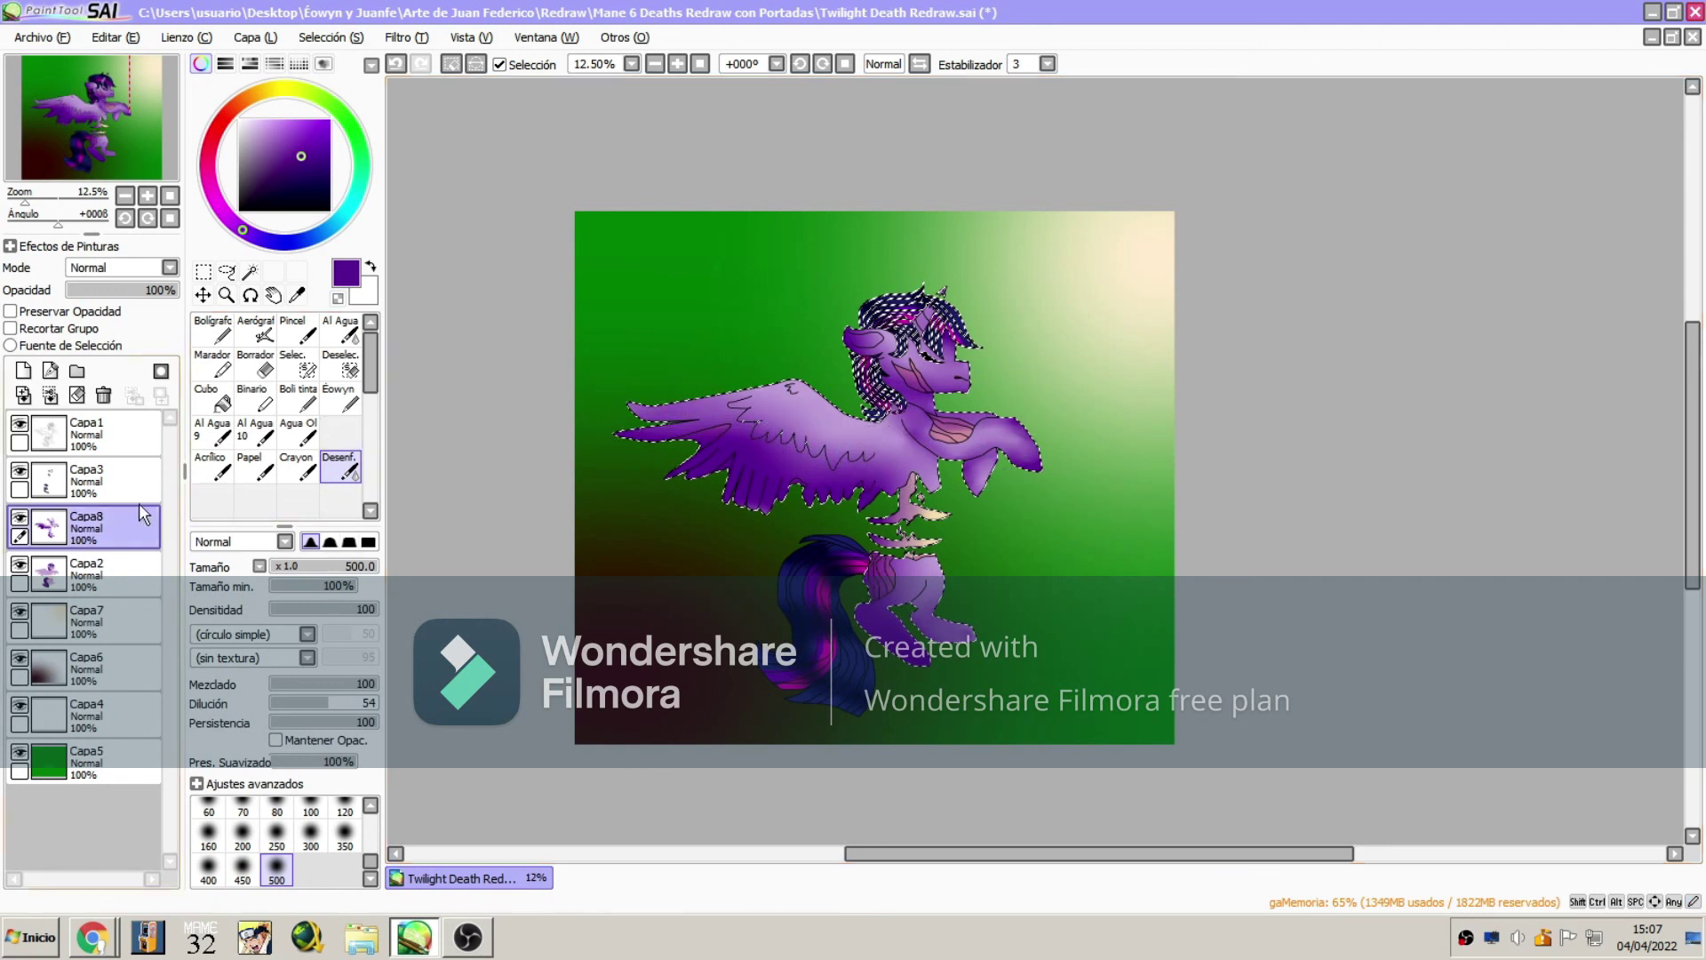
Add a new layer above Capa8 and airbrush dark red at size 500 over the wing, belly, neck, bones and hip
left_click(23, 371)
left_click(216, 130)
left_click(320, 192)
left_click(260, 334)
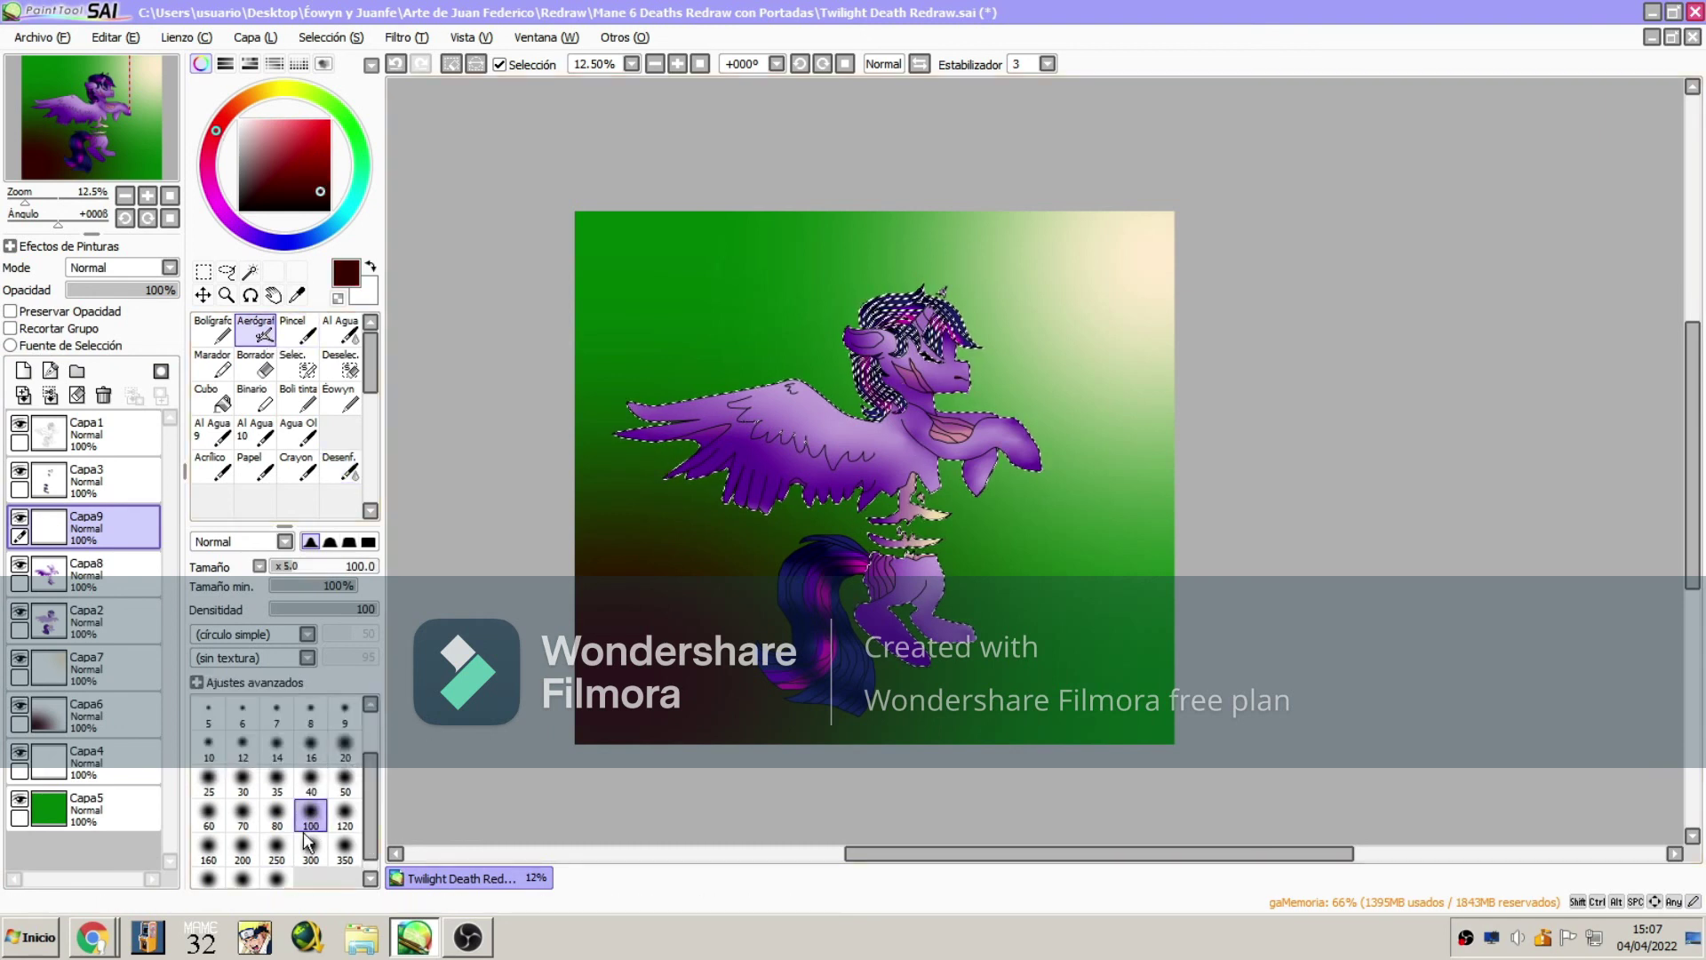
left_click(276, 878)
mouse_move(953, 436)
left_mouse_down()
mouse_move(971, 428)
mouse_move(942, 443)
left_mouse_up()
mouse_move(909, 507)
left_mouse_down()
mouse_move(888, 546)
mouse_move(935, 540)
mouse_move(855, 555)
left_mouse_up()
mouse_move(766, 425)
left_mouse_down()
mouse_move(690, 441)
mouse_move(755, 420)
left_mouse_up()
mouse_move(821, 469)
left_mouse_down()
mouse_move(863, 471)
mouse_move(848, 457)
left_mouse_up()
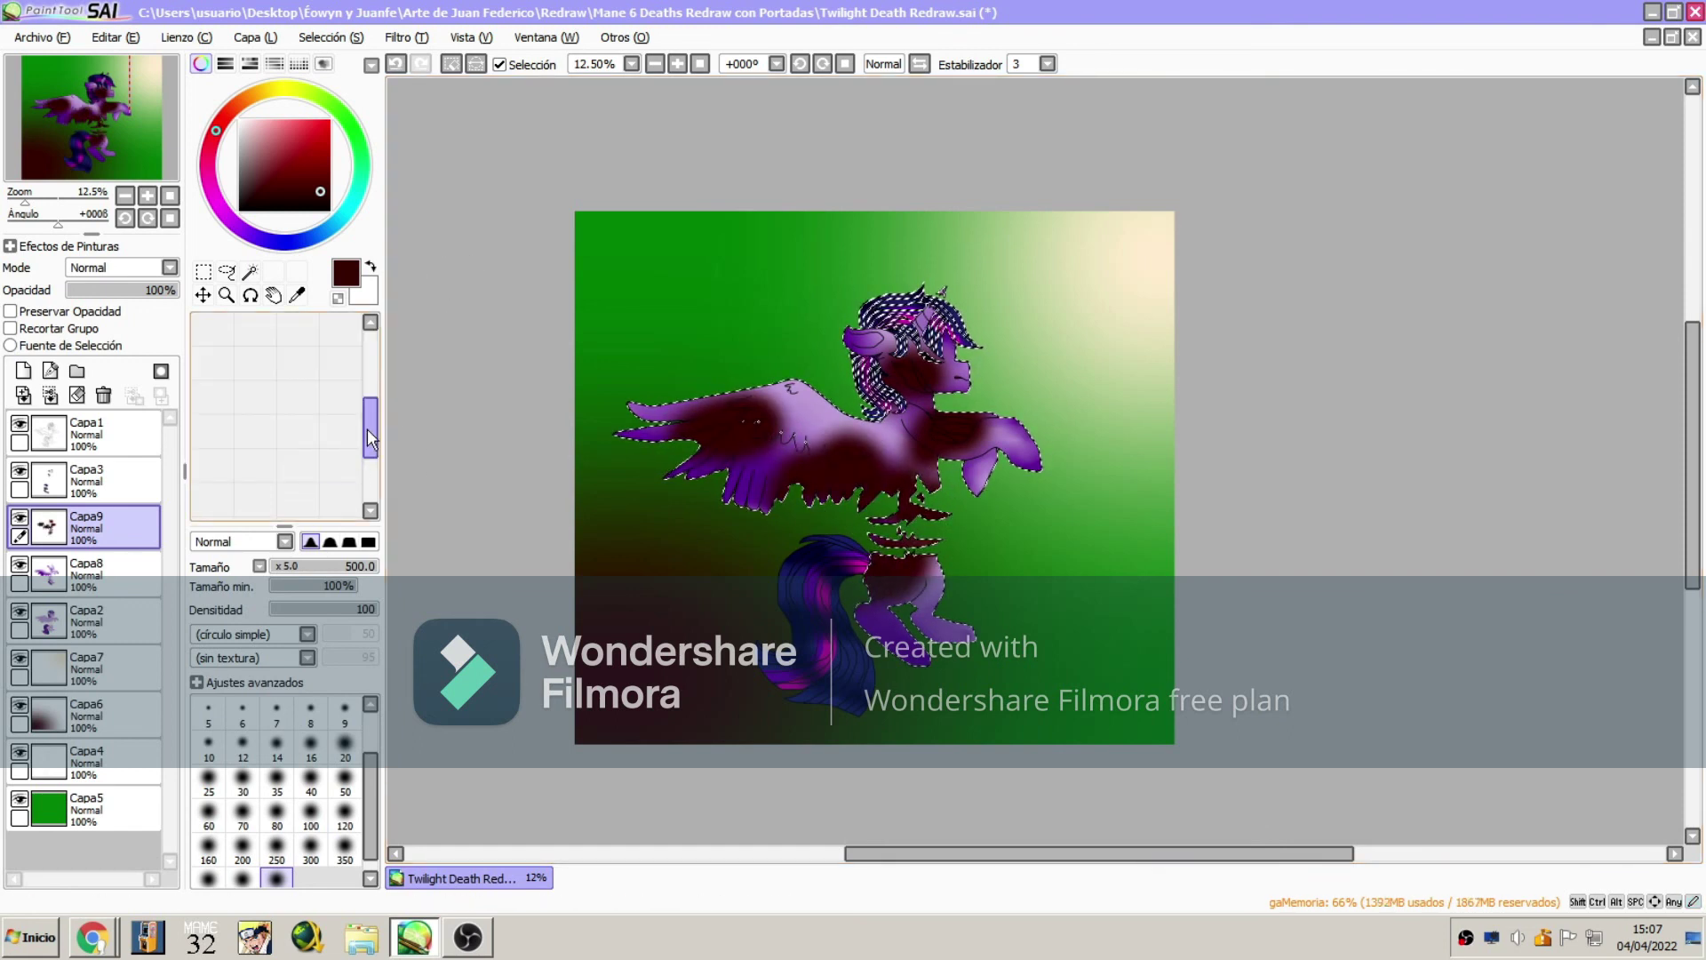
Soften the dark red shading on the wing, body, head and hip with the Desenf. brush at size 500
left_click(340, 467)
left_click_drag(735, 449, 791, 410)
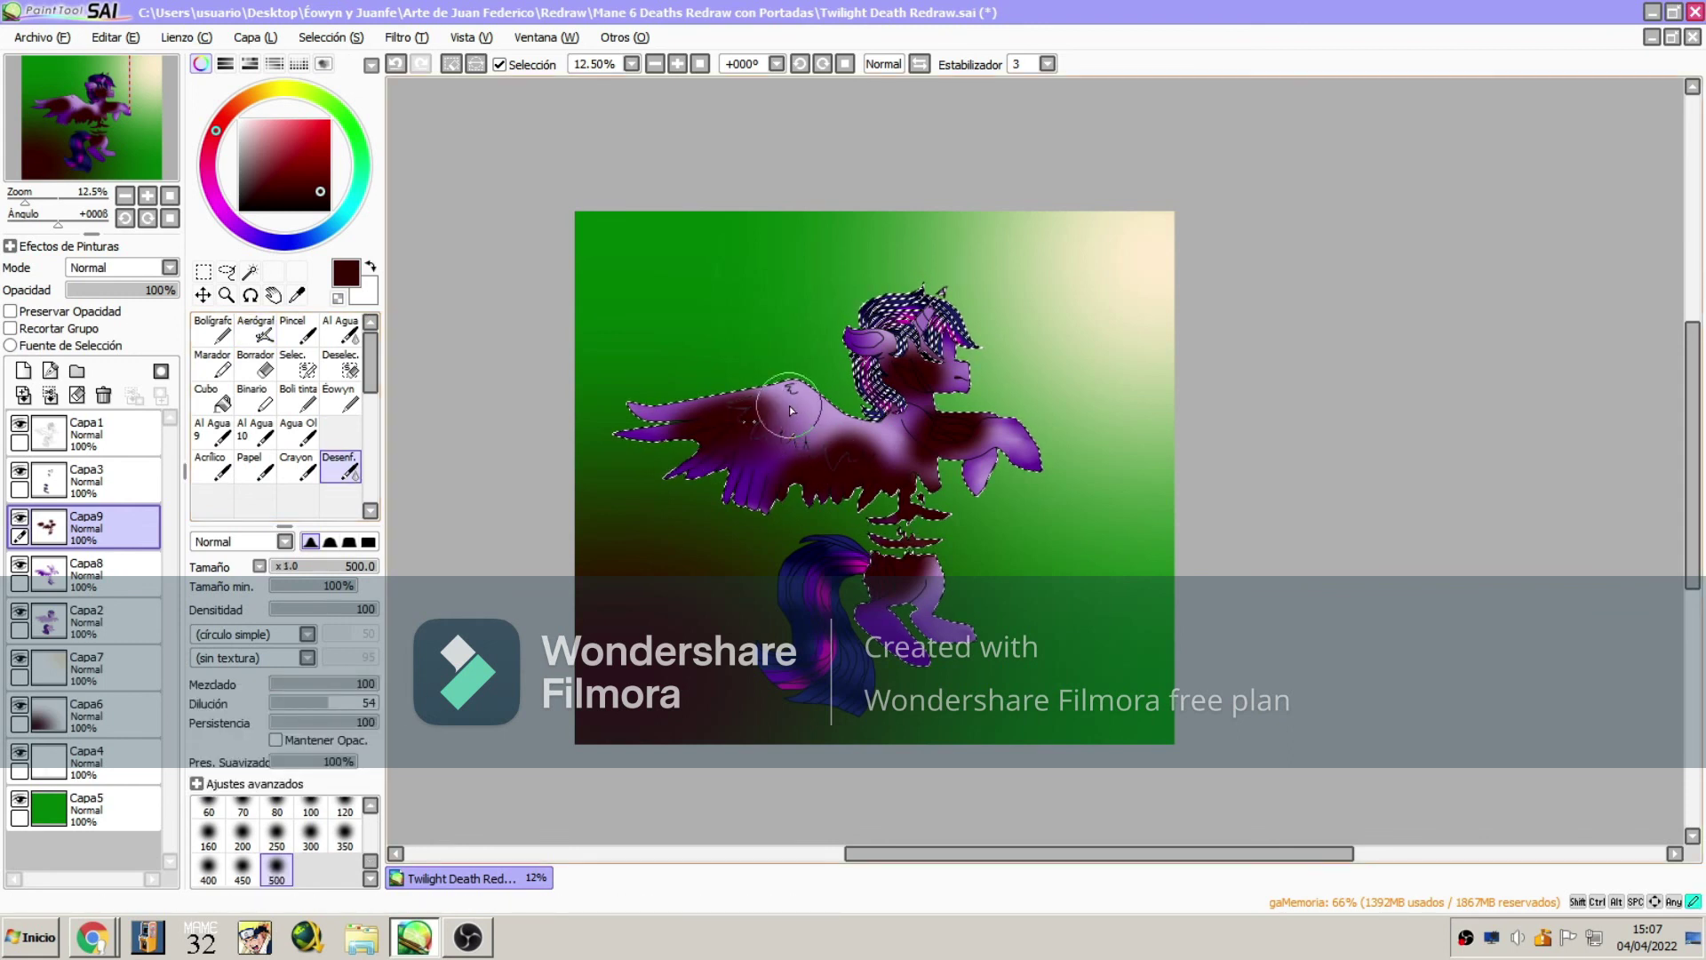
mouse_move(792, 487)
left_mouse_down()
mouse_move(857, 433)
mouse_move(896, 465)
mouse_move(918, 440)
mouse_move(947, 465)
mouse_move(1005, 430)
mouse_move(844, 362)
left_mouse_up()
left_click_drag(888, 580, 878, 575)
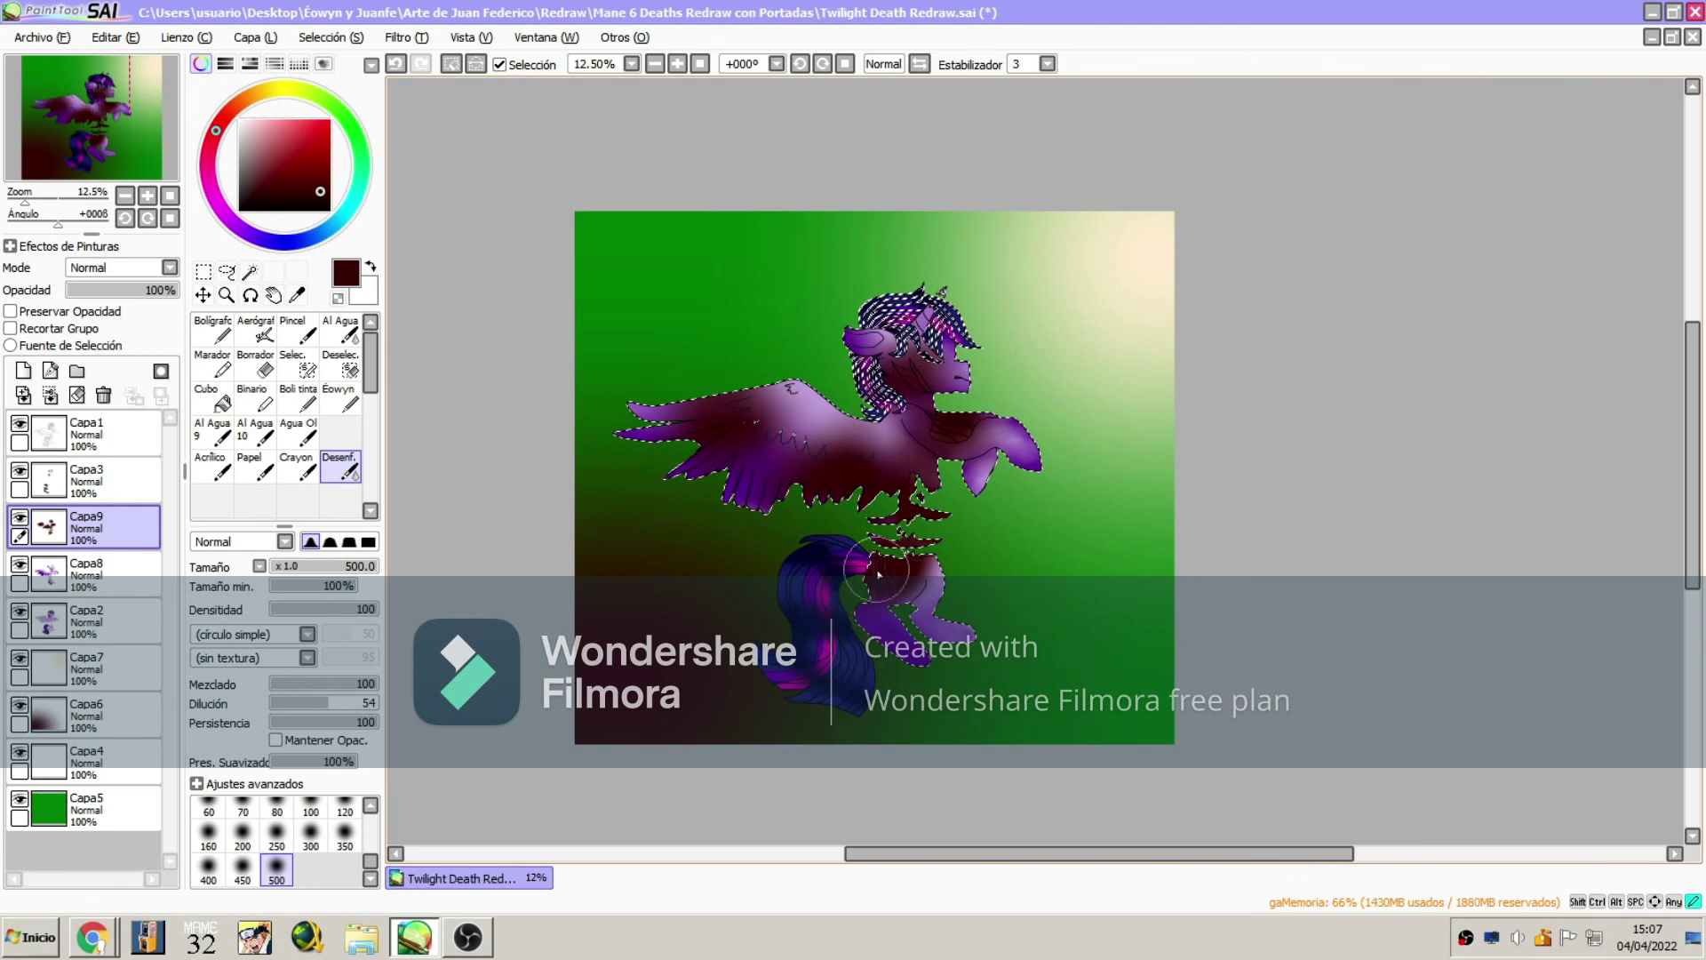
Clear the selection and move Capa7 and Capa6 to the top of the layer stack
left_click(227, 272)
key("ctrl+d")
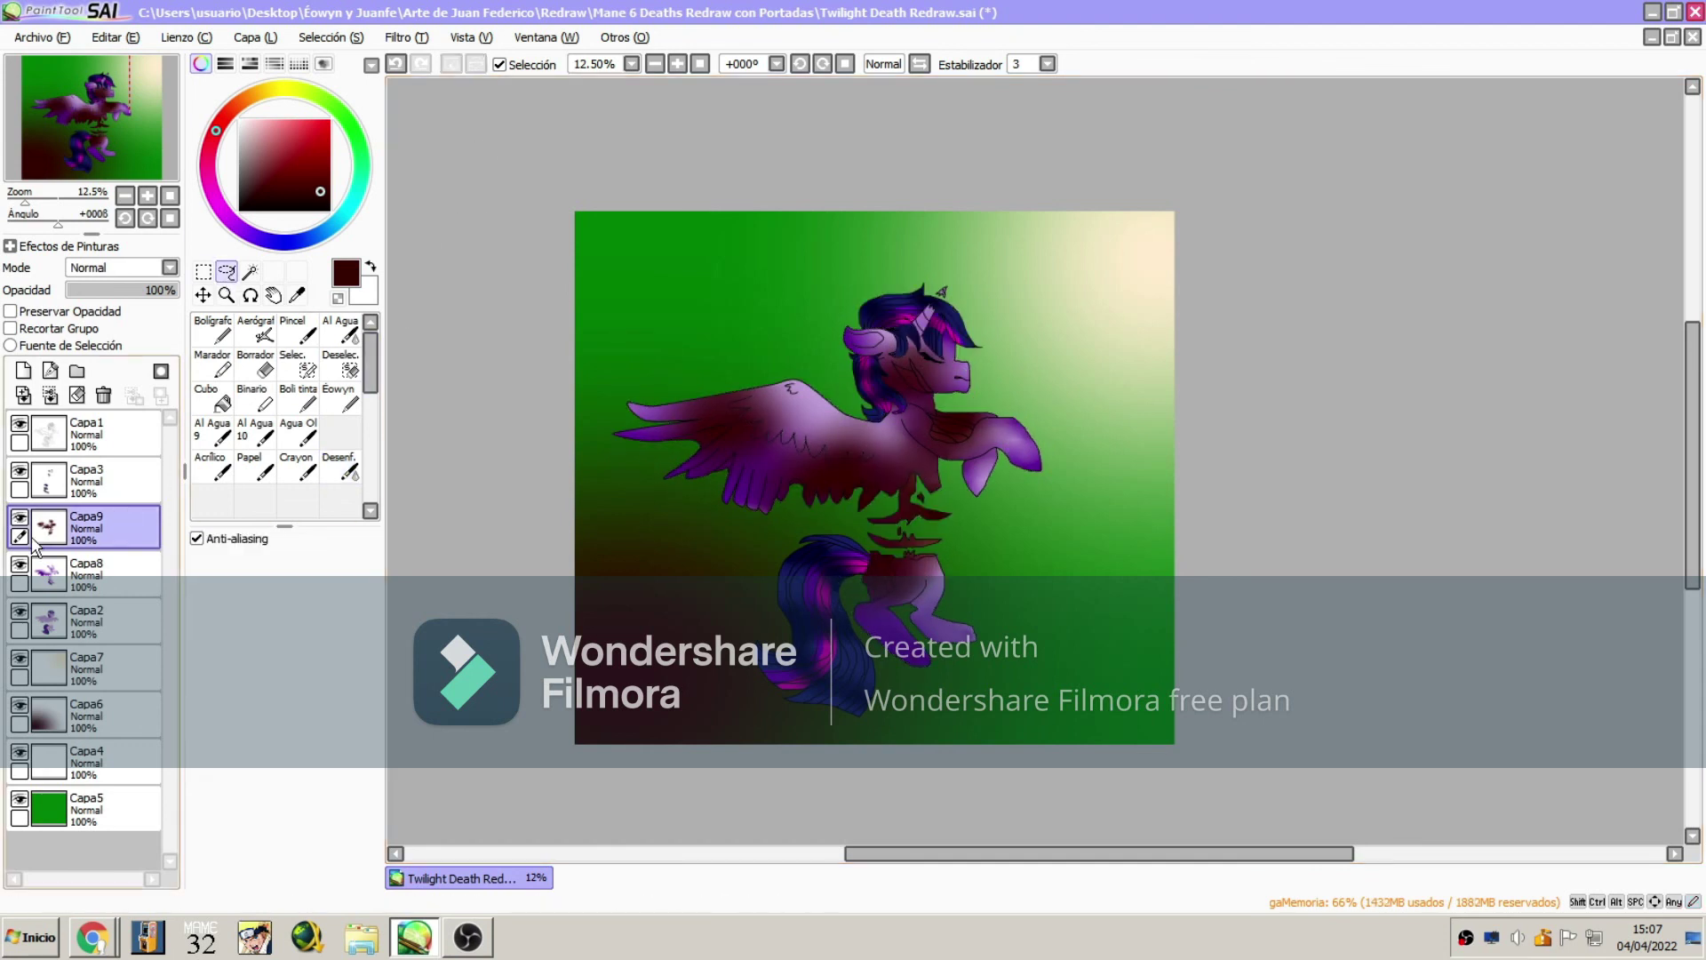
left_click_drag(81, 666, 70, 427)
left_click_drag(87, 699, 74, 450)
Add a new layer above Capa4 and airbrush a softened dark red shadow at size 500 around the pony's wing, body and horn
left_click(84, 762)
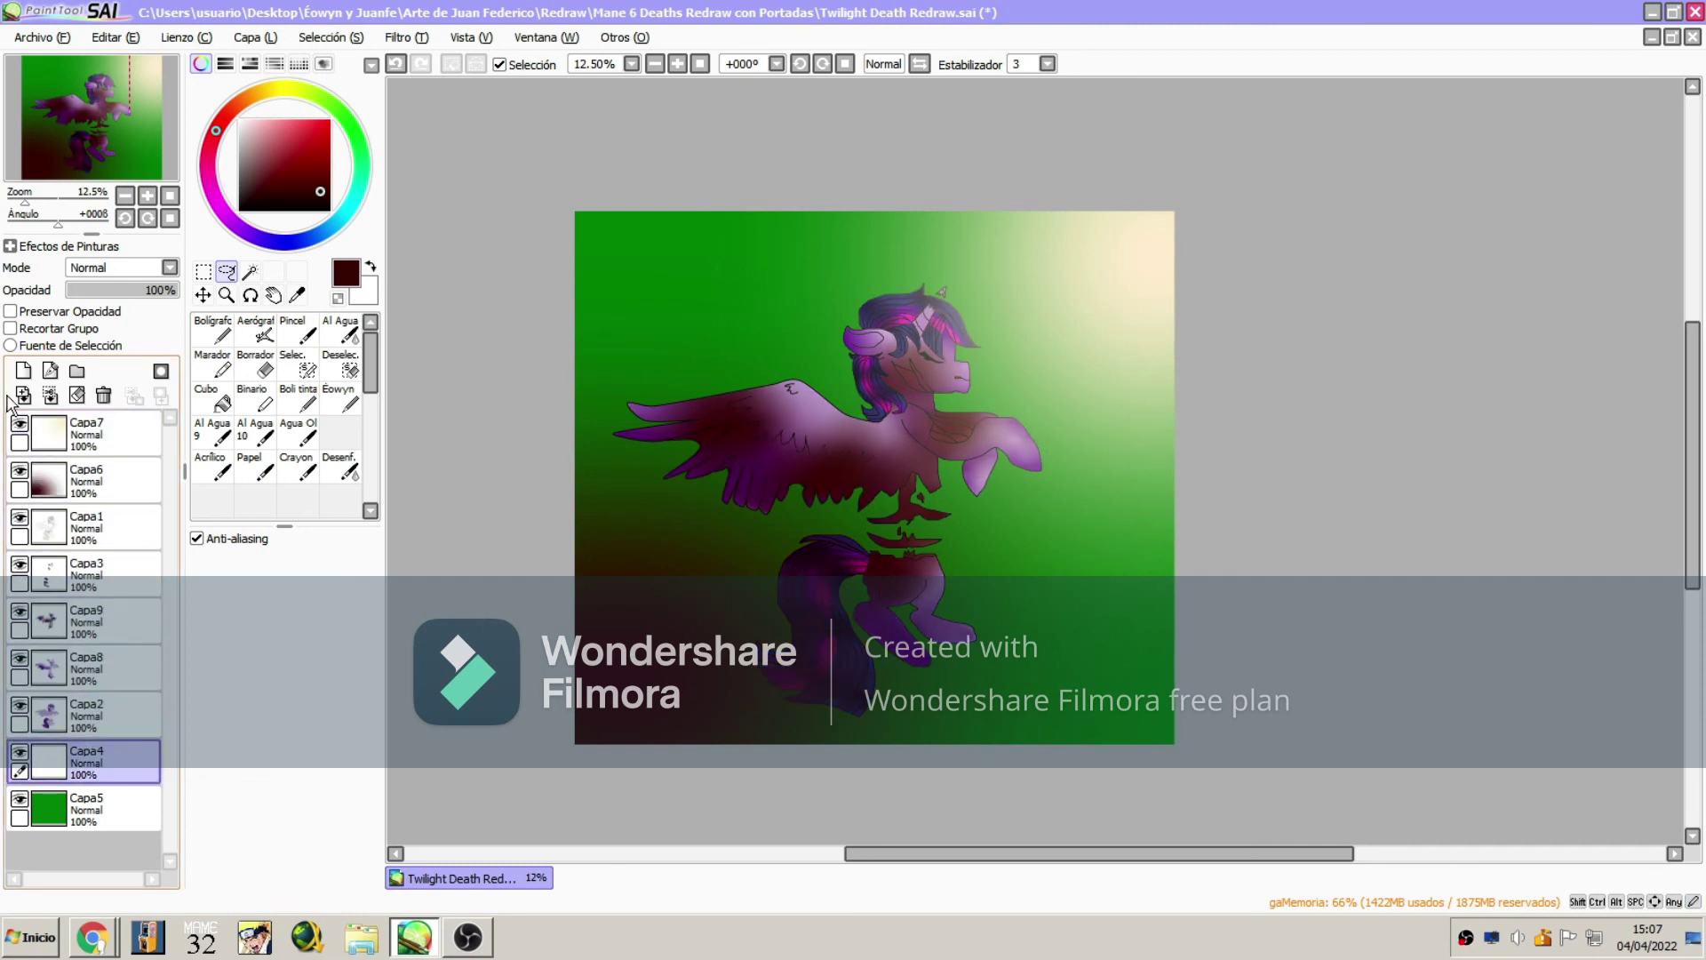
left_click(23, 371)
left_click(256, 330)
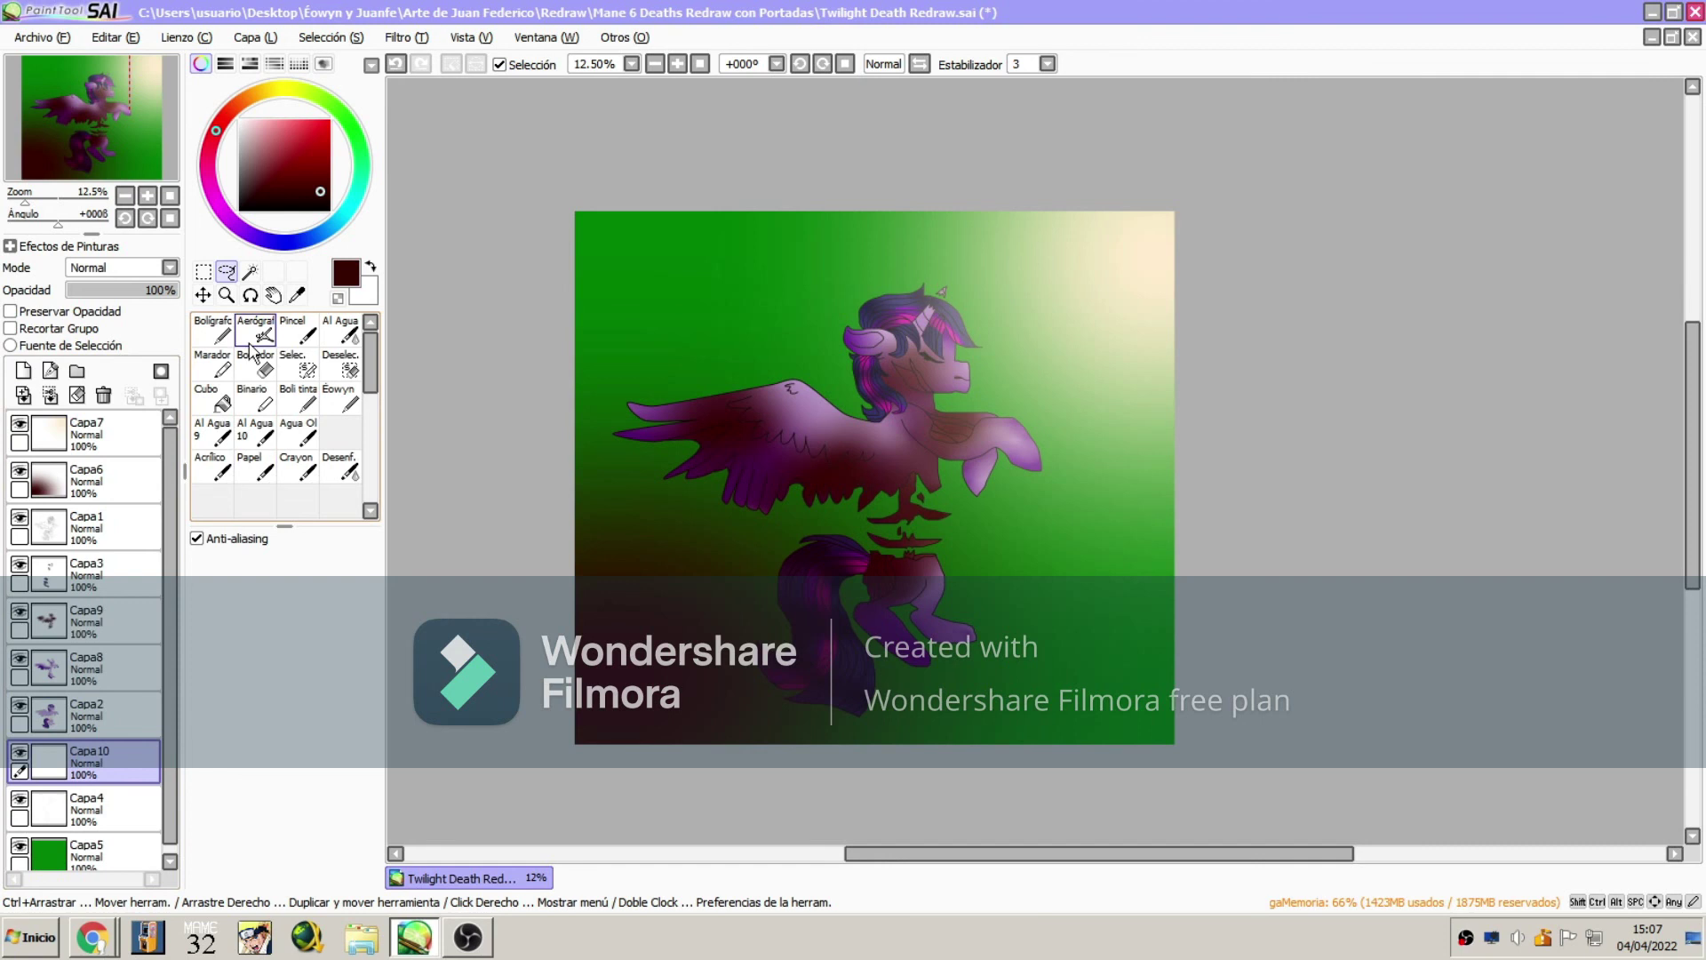
mouse_move(761, 480)
left_mouse_down()
mouse_move(644, 449)
mouse_move(749, 498)
mouse_move(798, 496)
left_mouse_up()
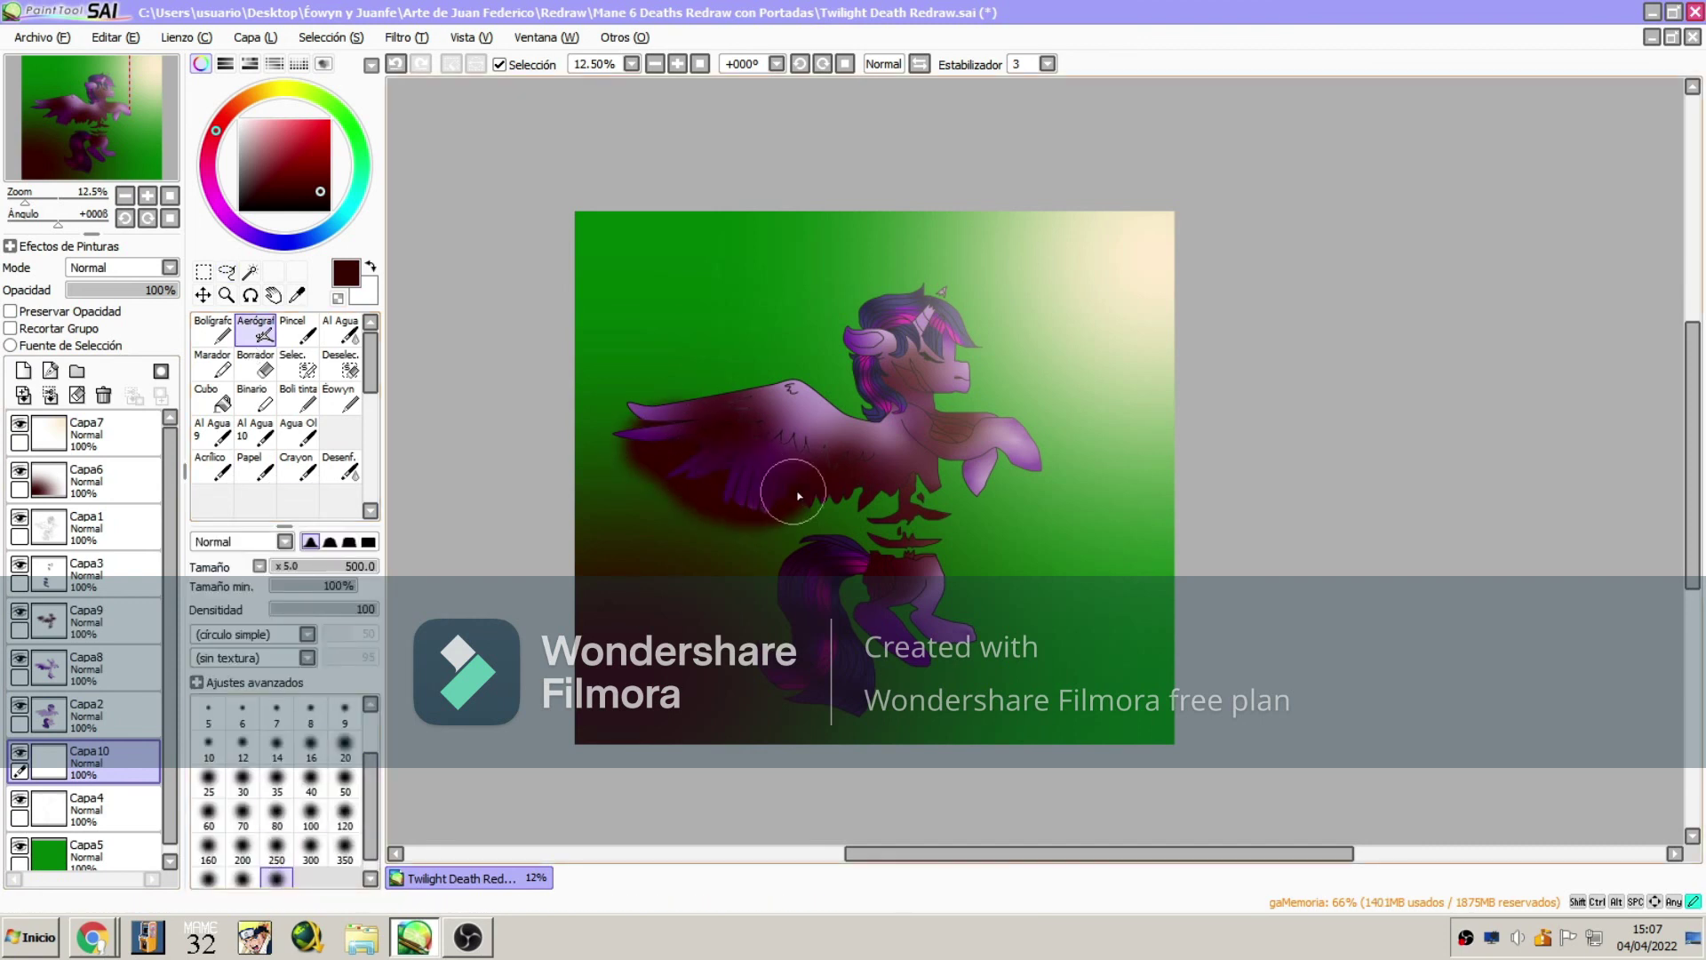
left_click_drag(940, 569, 917, 577)
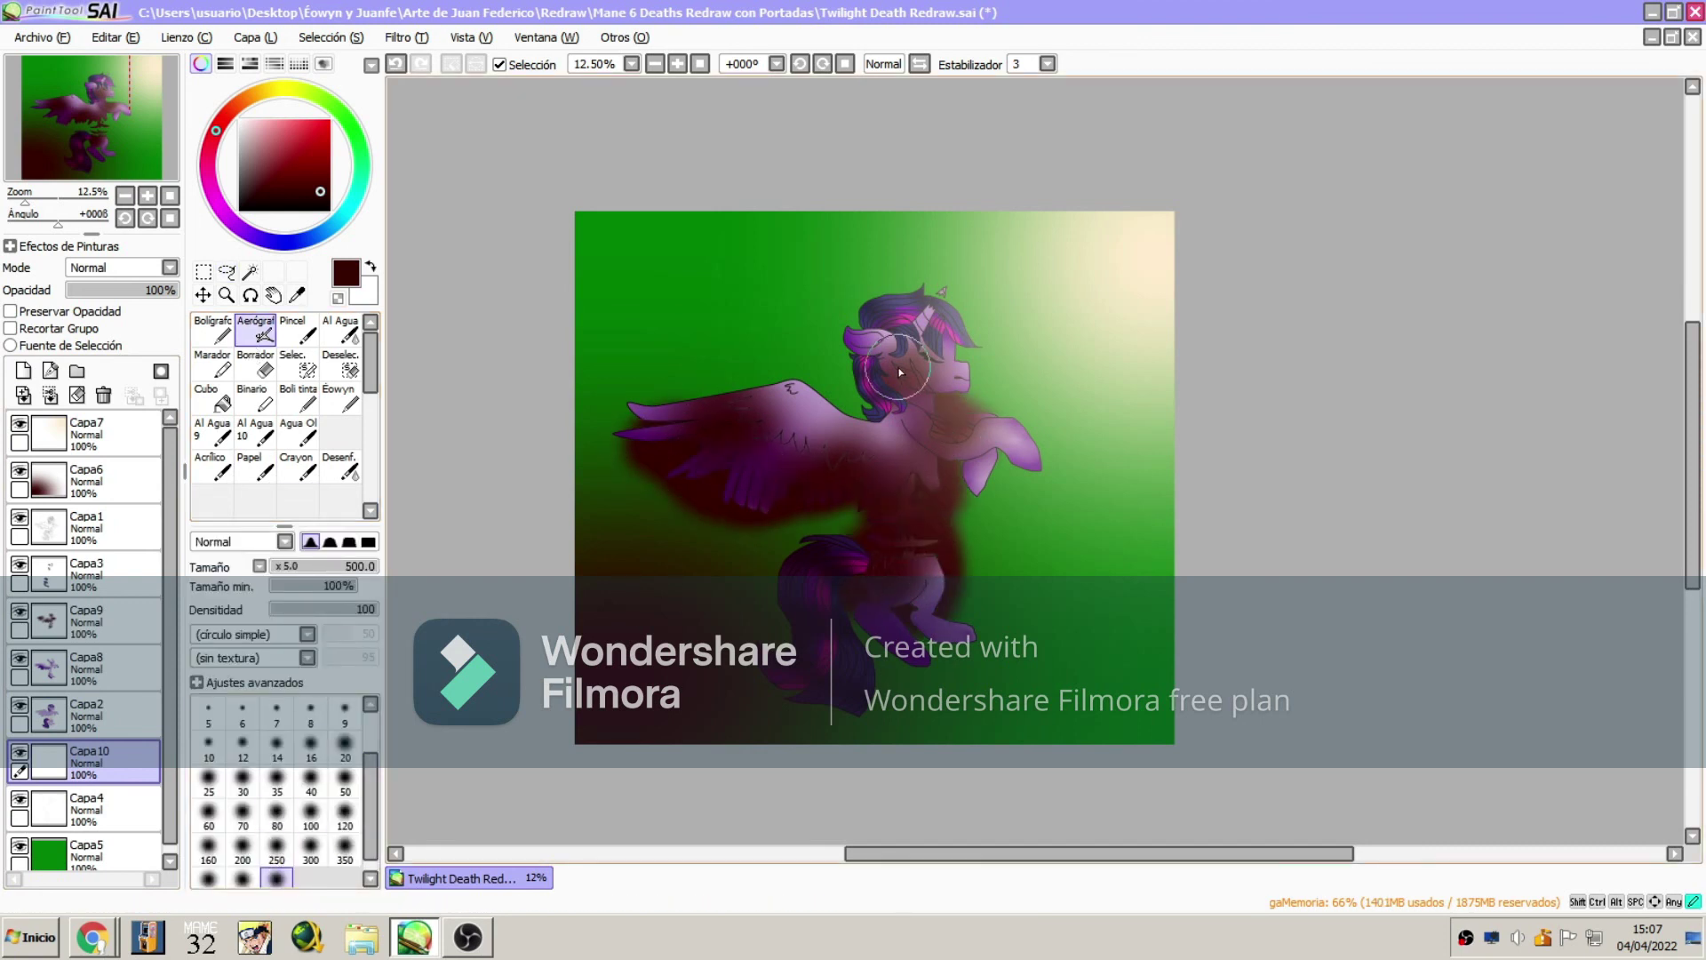
left_click_drag(940, 272, 934, 288)
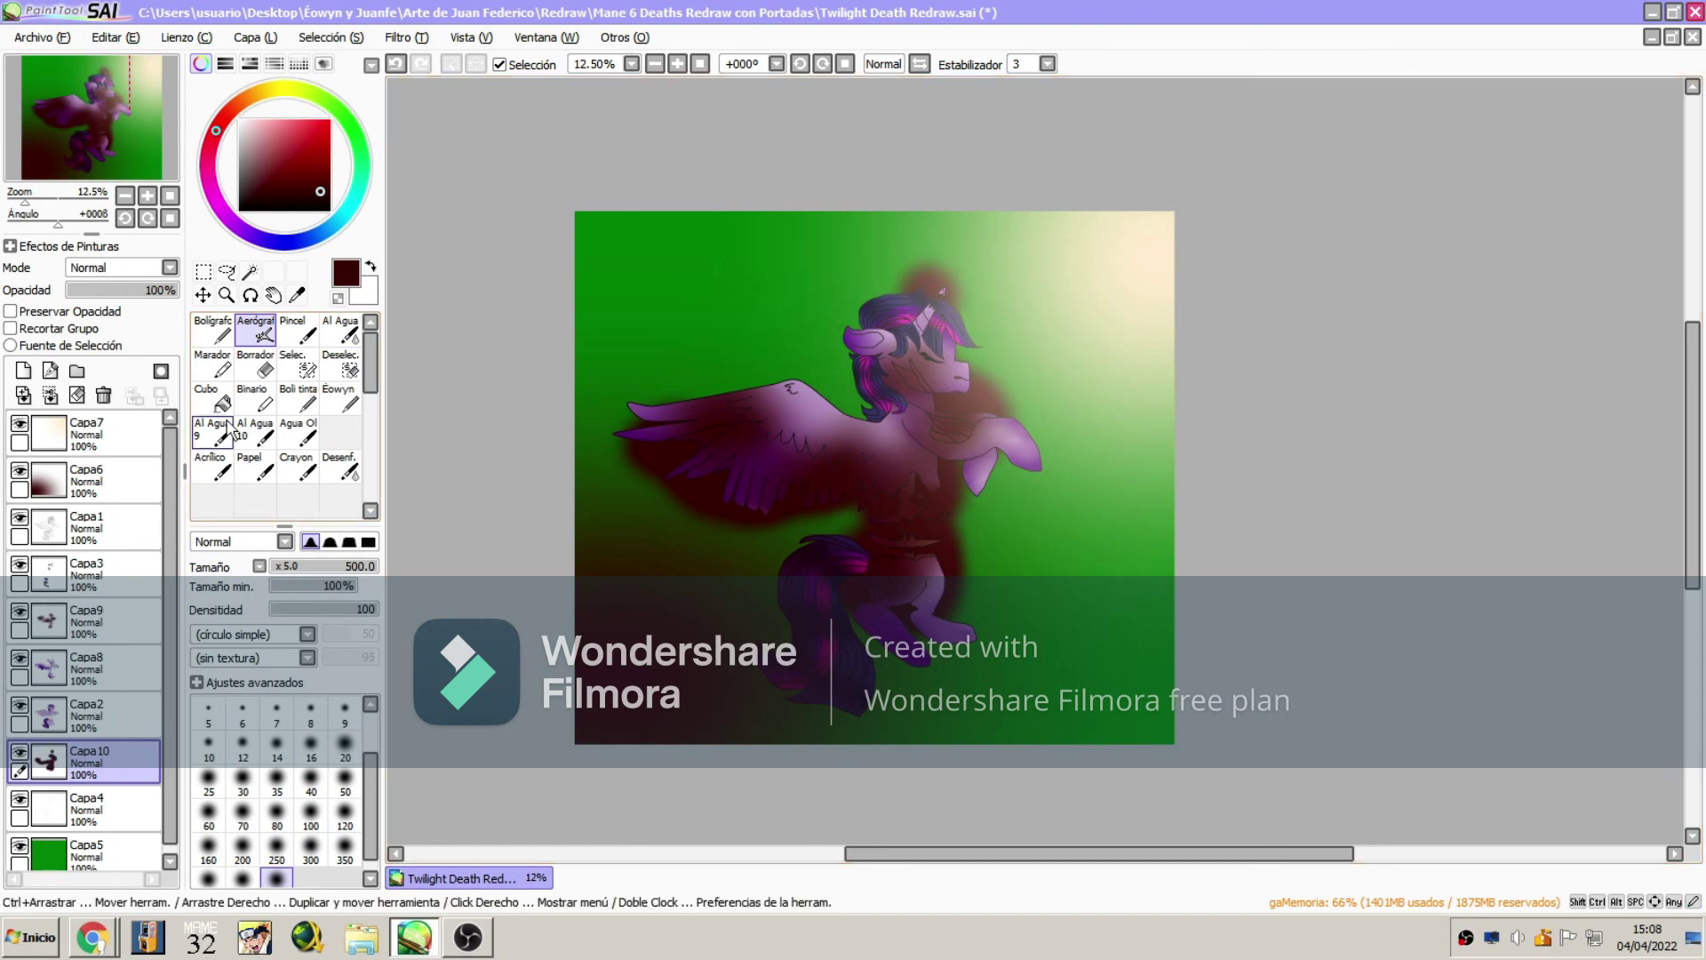
left_click(340, 466)
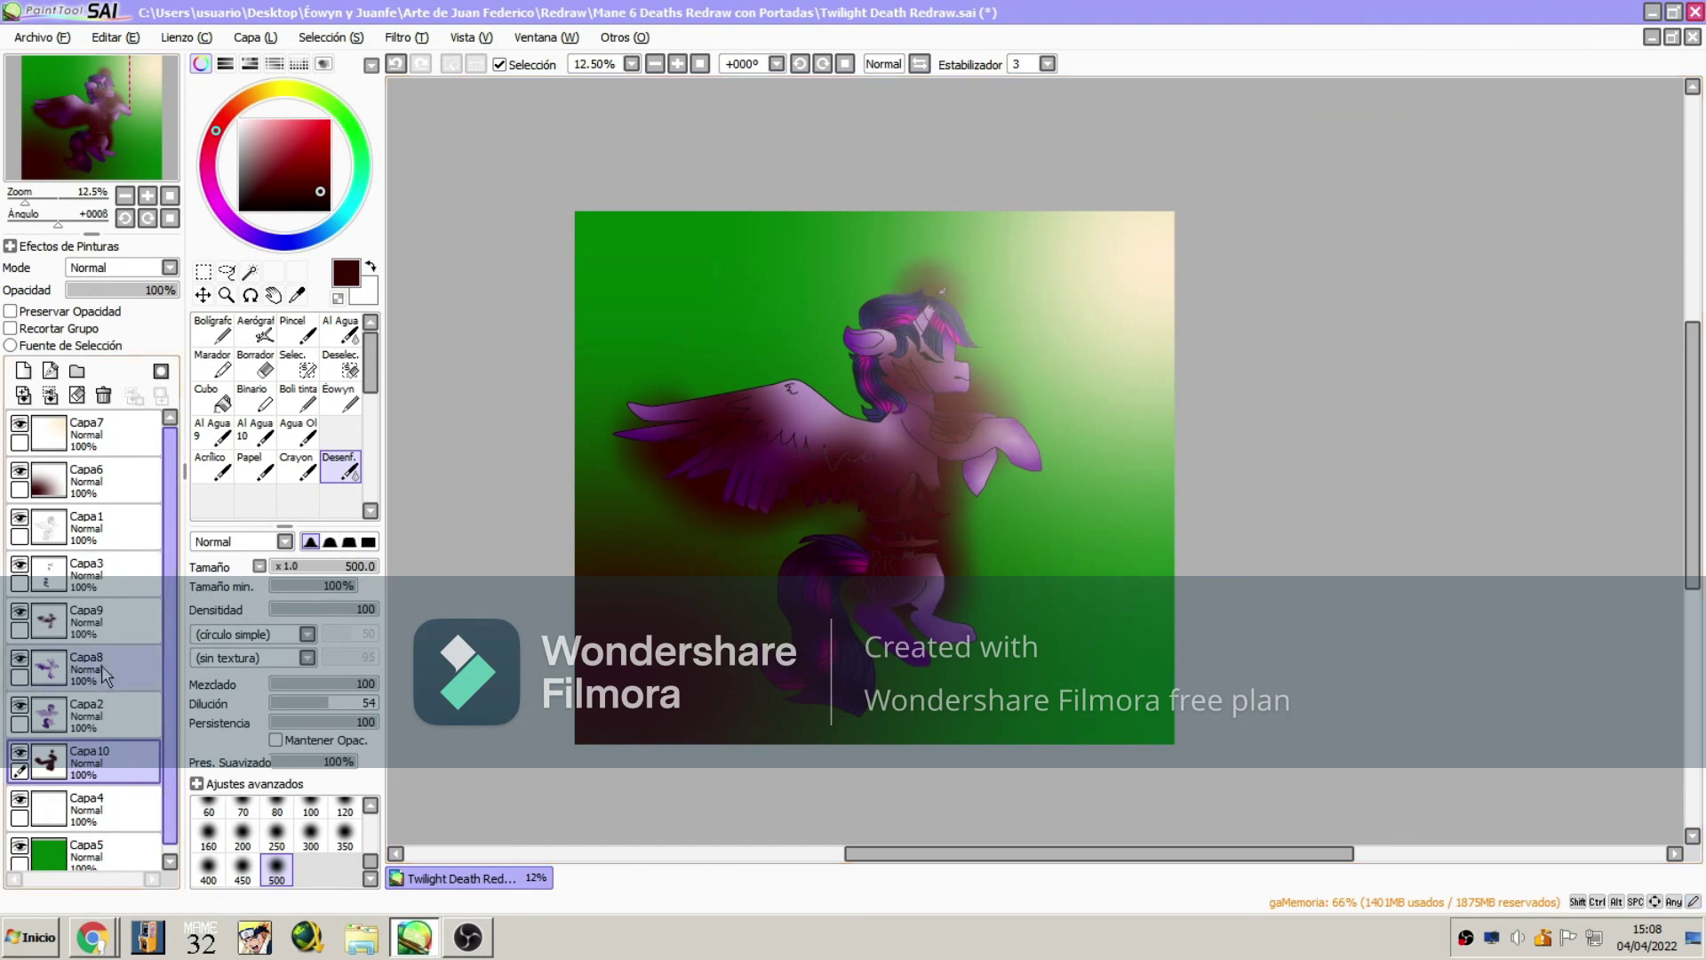
Move Capa5 to the top of the layer stack and airbrush a dark green dab on it at size 500
left_click(89, 853)
left_click(371, 146)
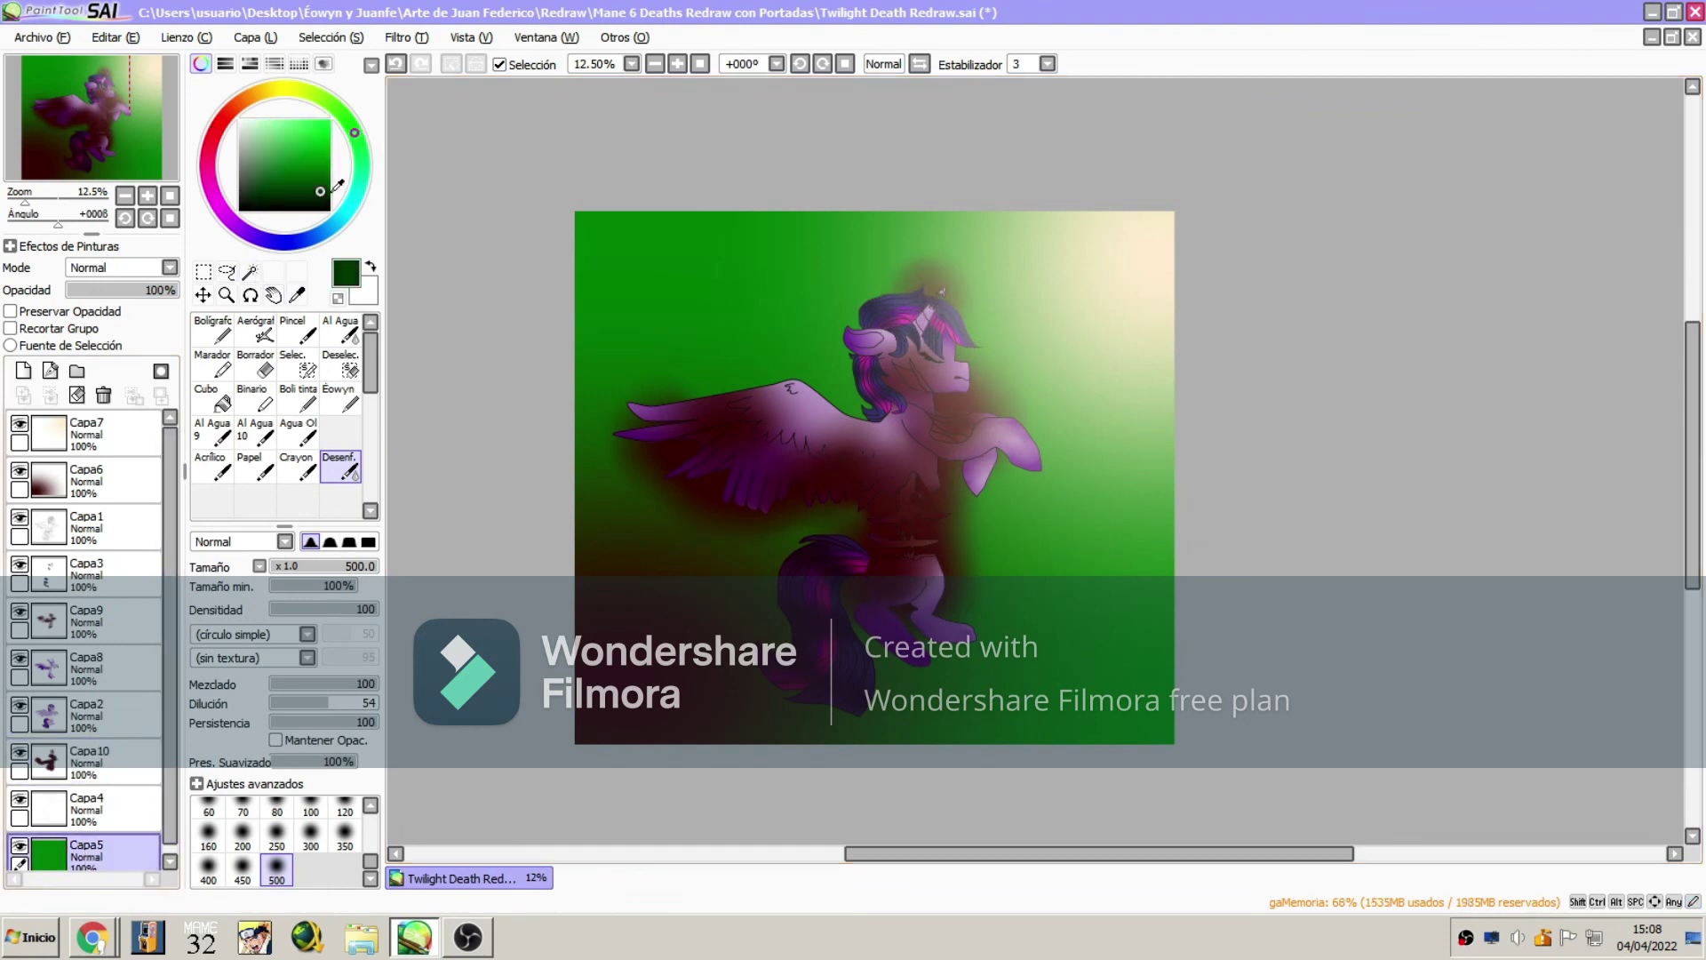
left_click_drag(82, 849, 105, 425)
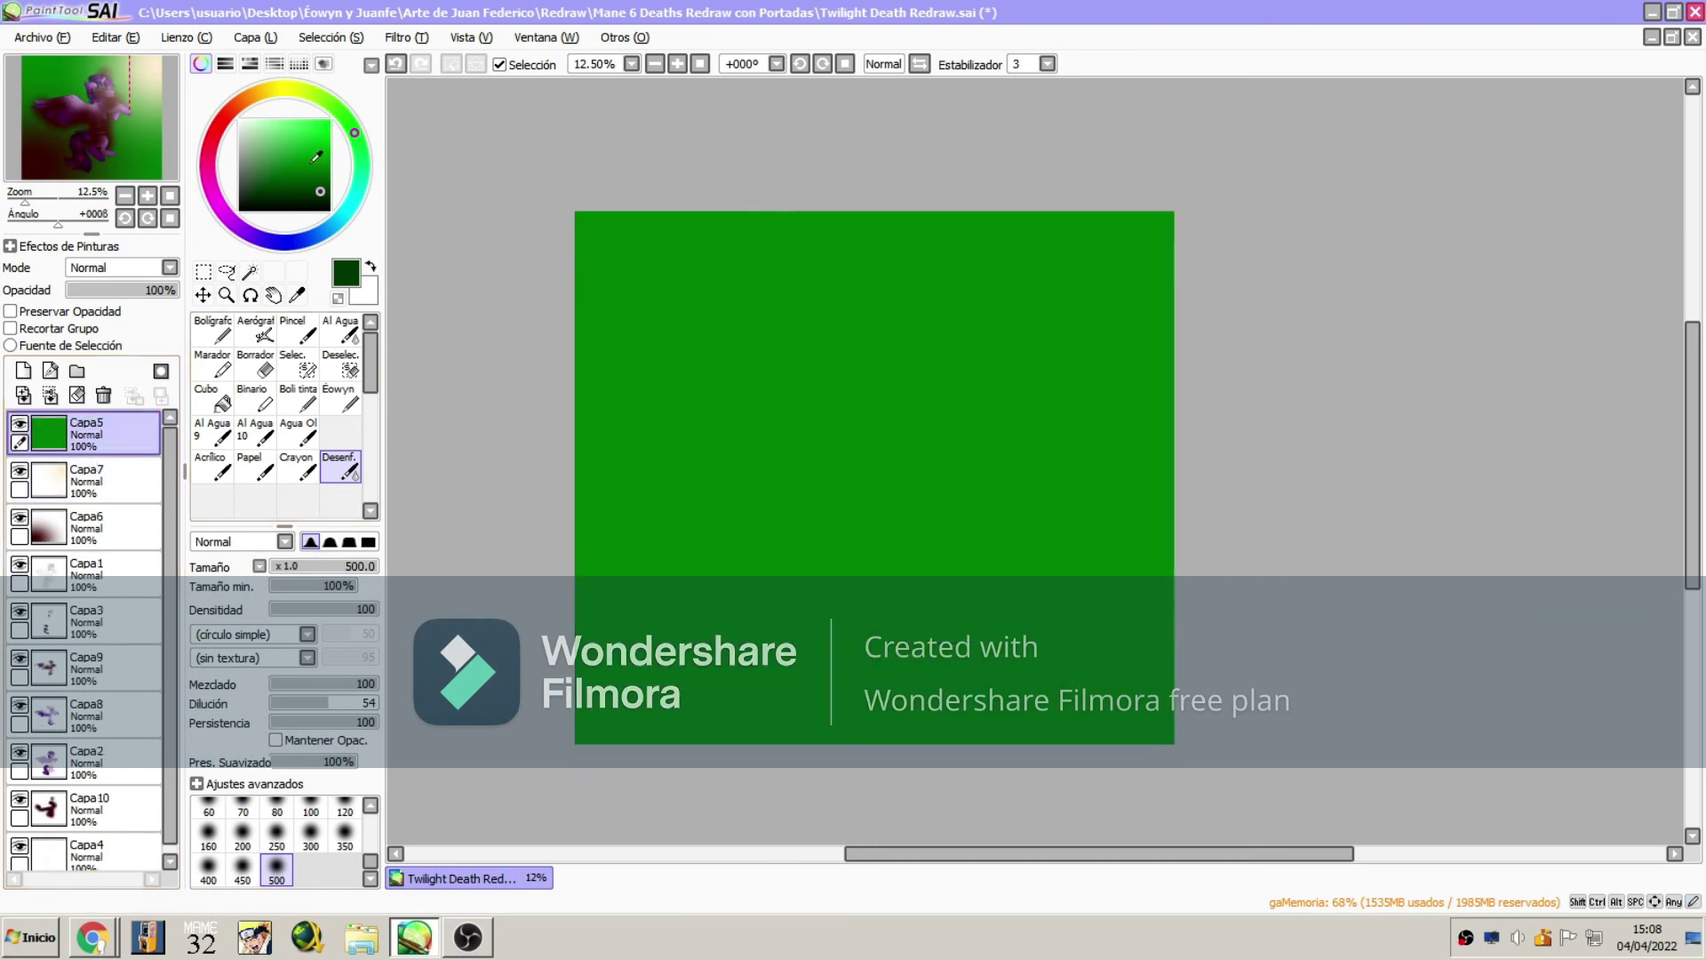
left_click(256, 333)
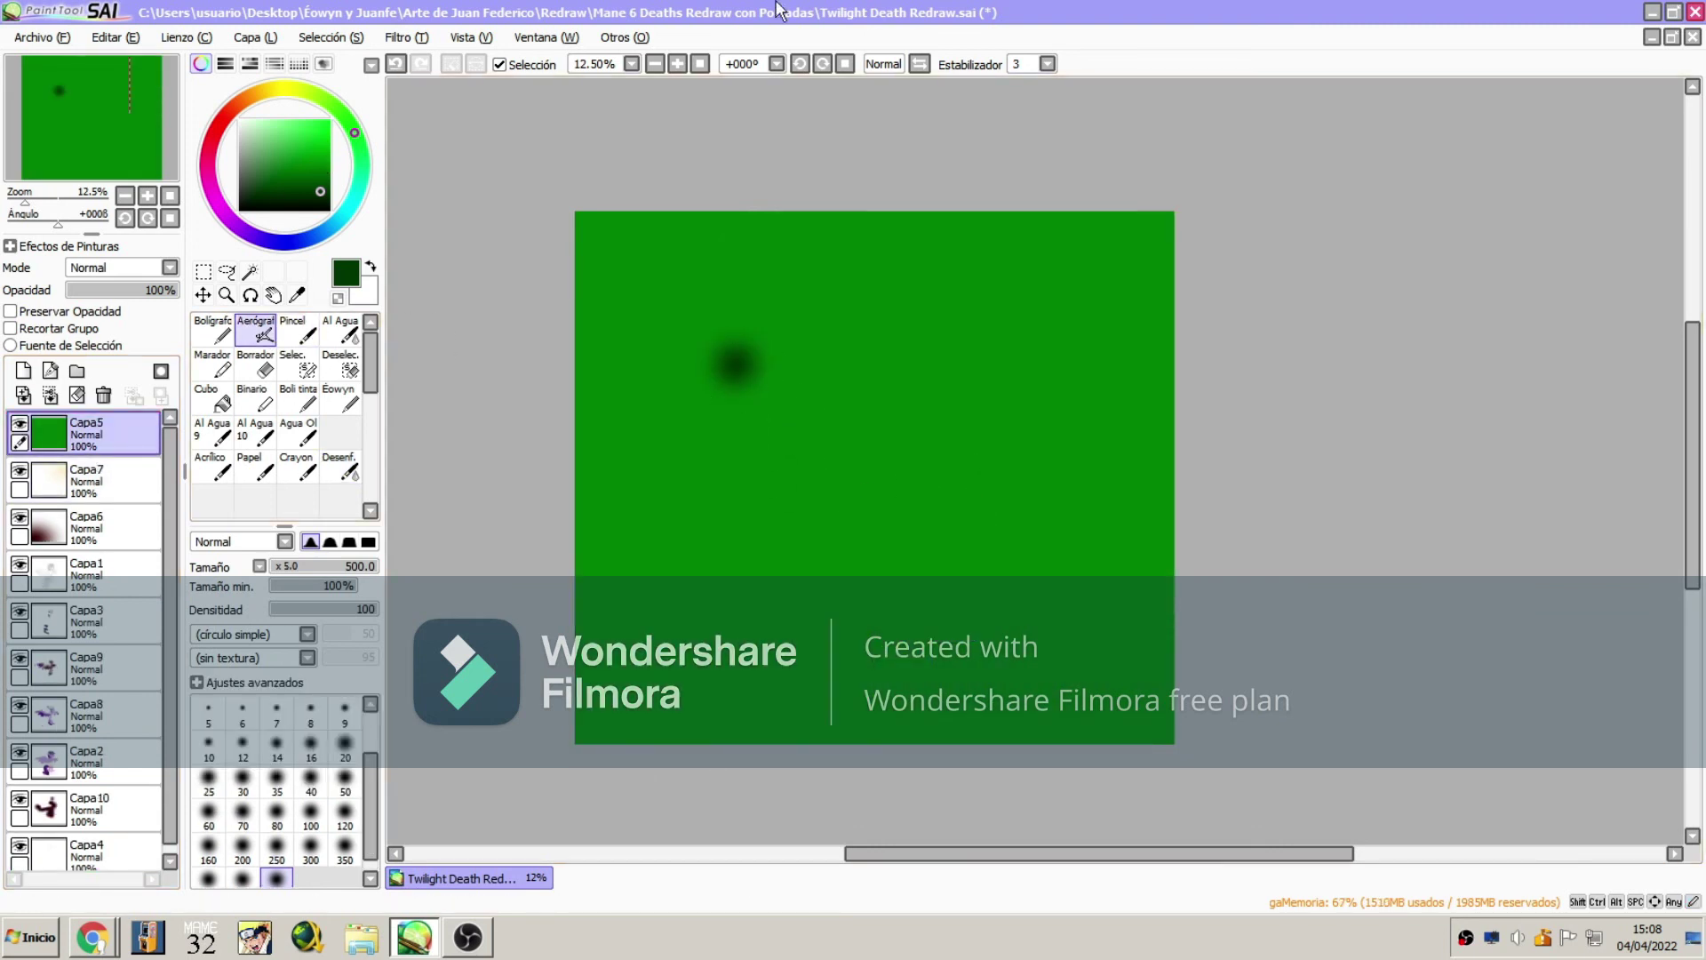
Undo the airbrush dab on Capa5 and add a new layer above it
left_click(111, 38)
left_click(116, 64)
left_click(24, 370)
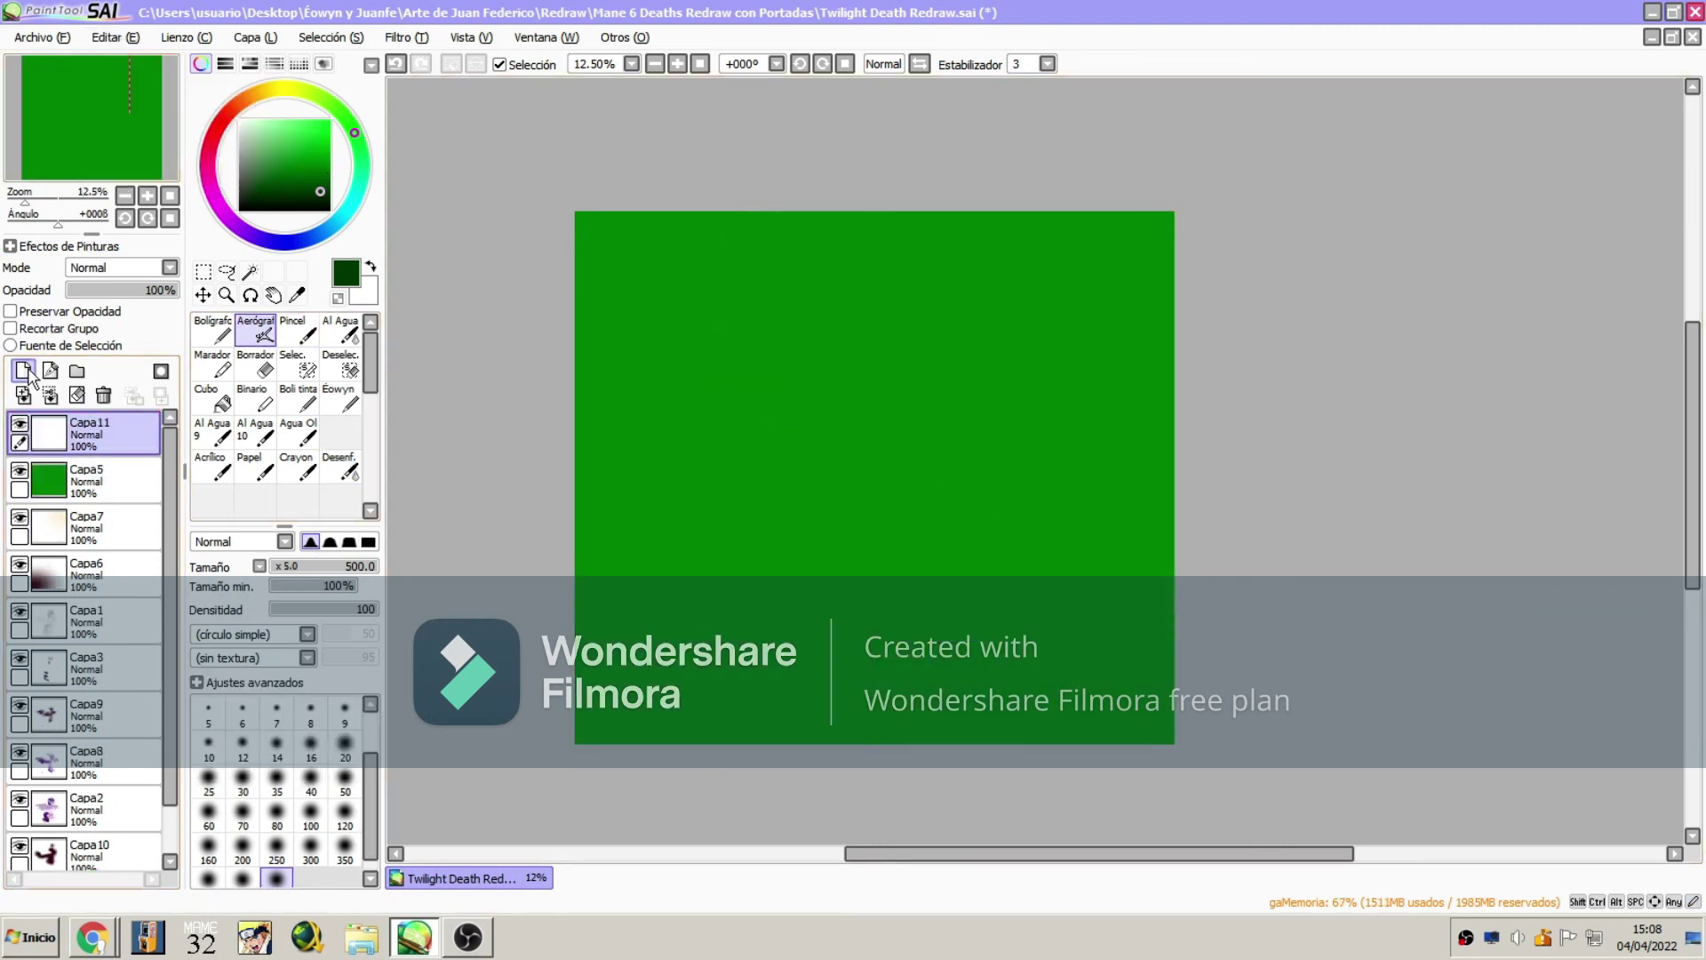
Airbrush a dark green dab on the new layer and enlarge it with a transform to spread across the whole canvas, centred
left_click(240, 36)
left_click(266, 388)
left_click_drag(790, 432, 442, 114)
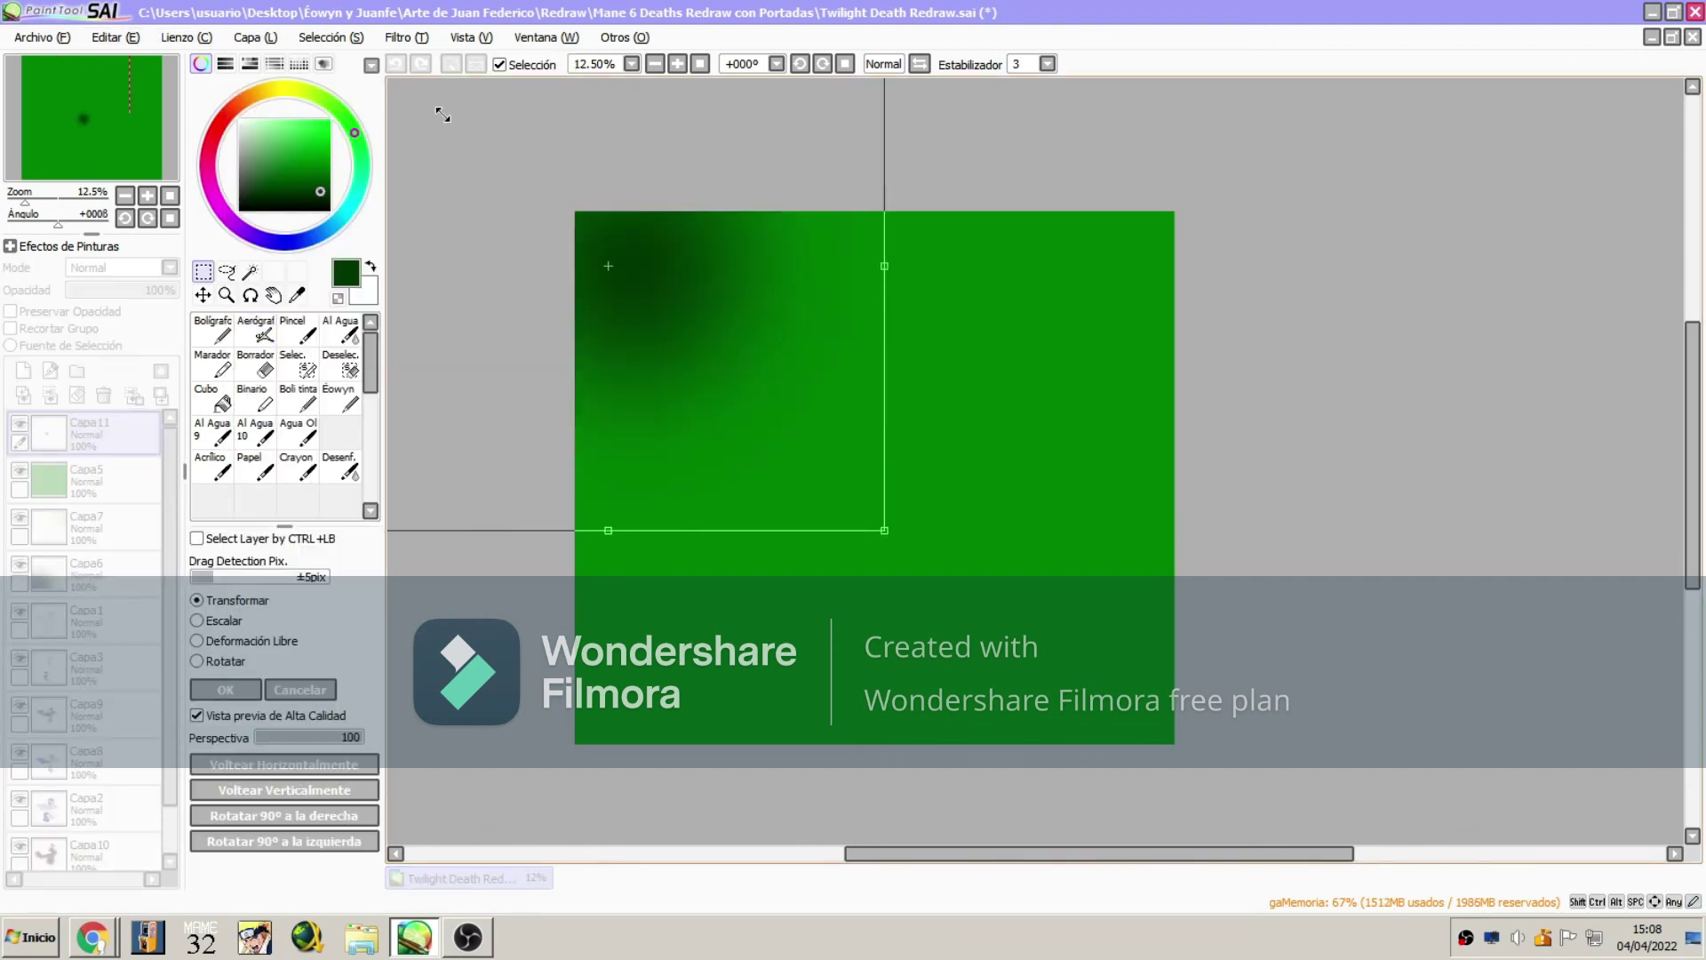
left_click_drag(885, 531, 786, 546)
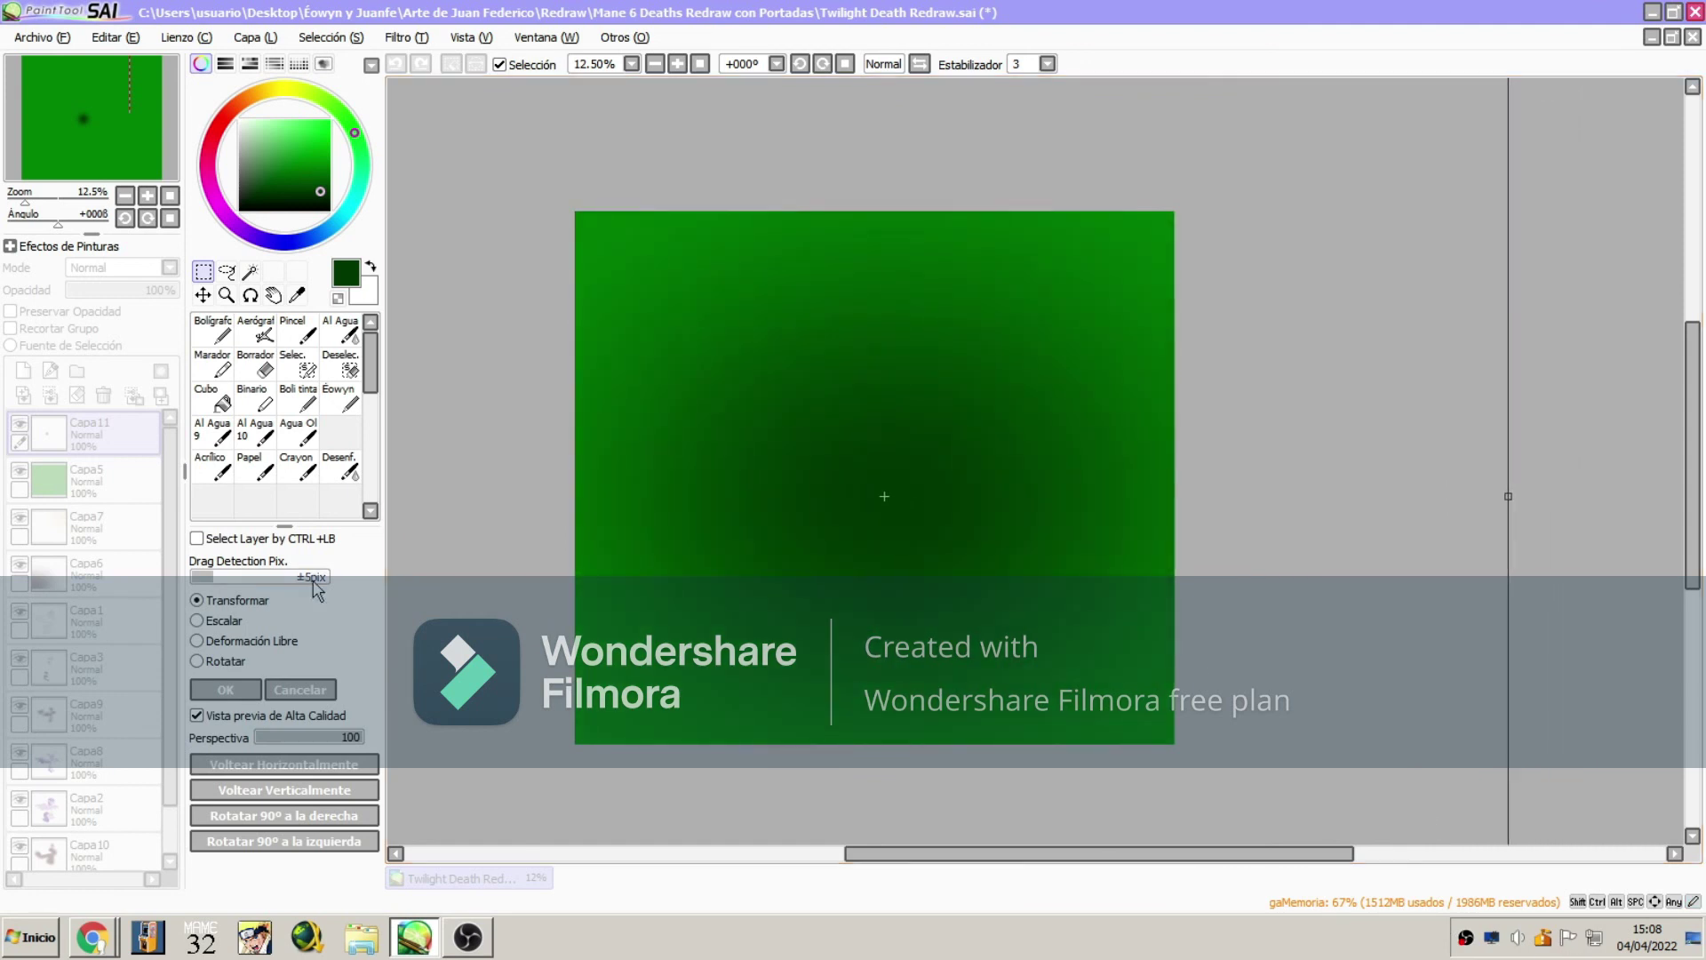
left_click(204, 693)
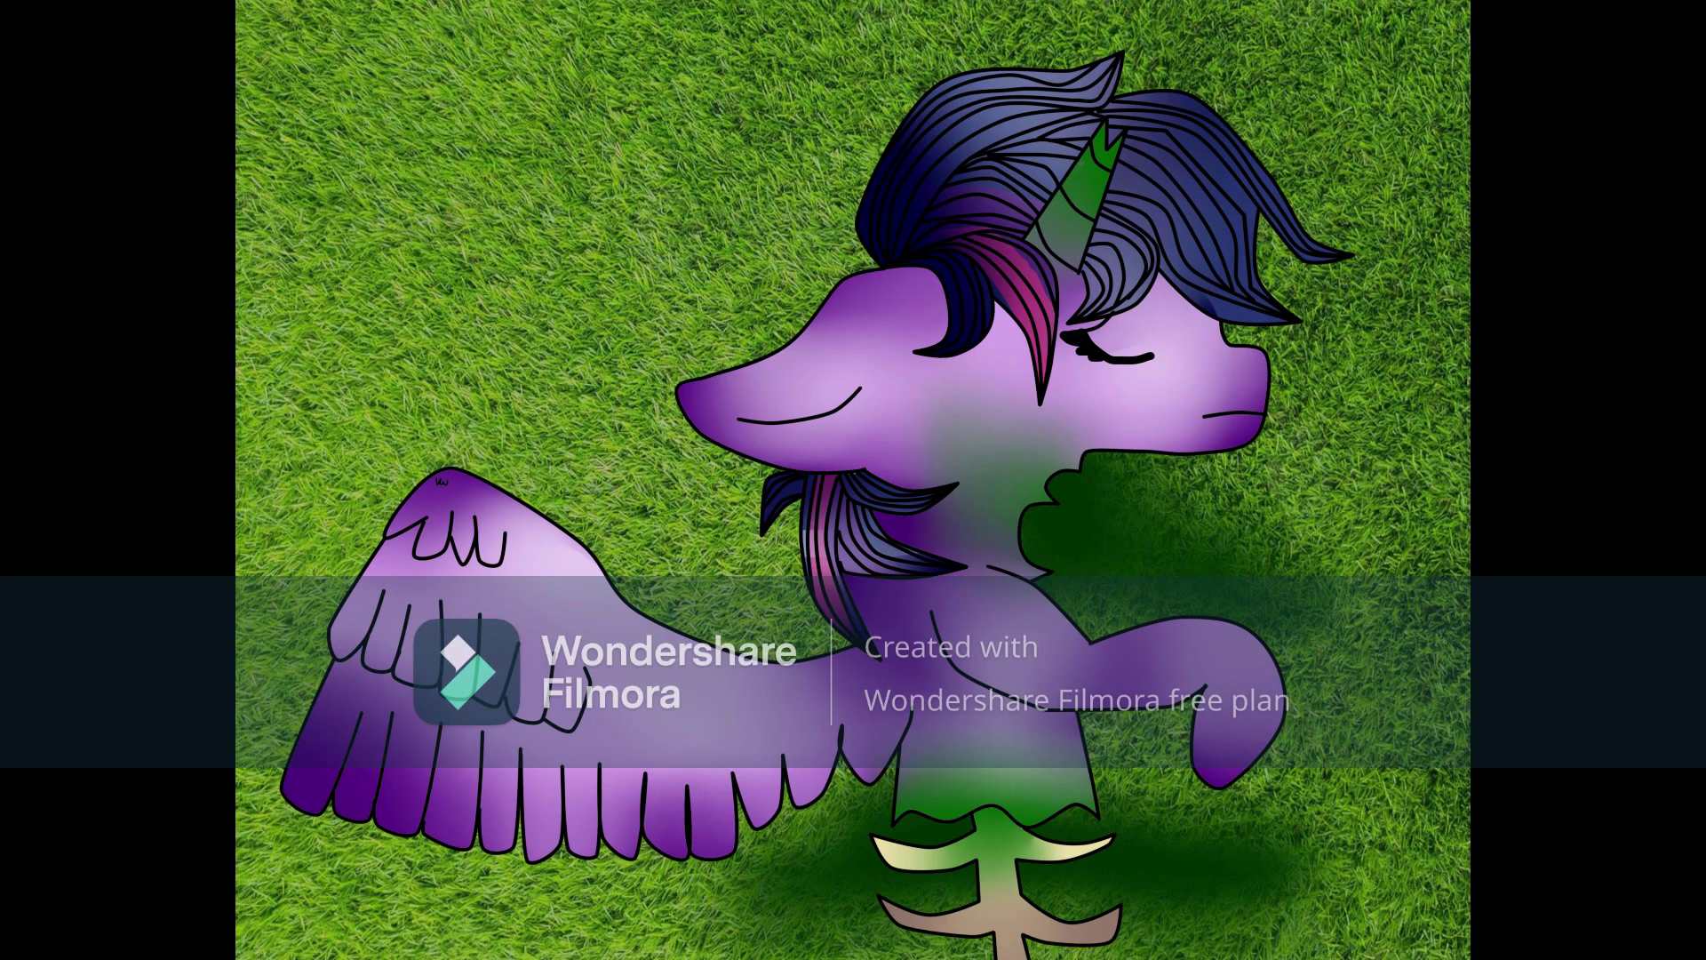